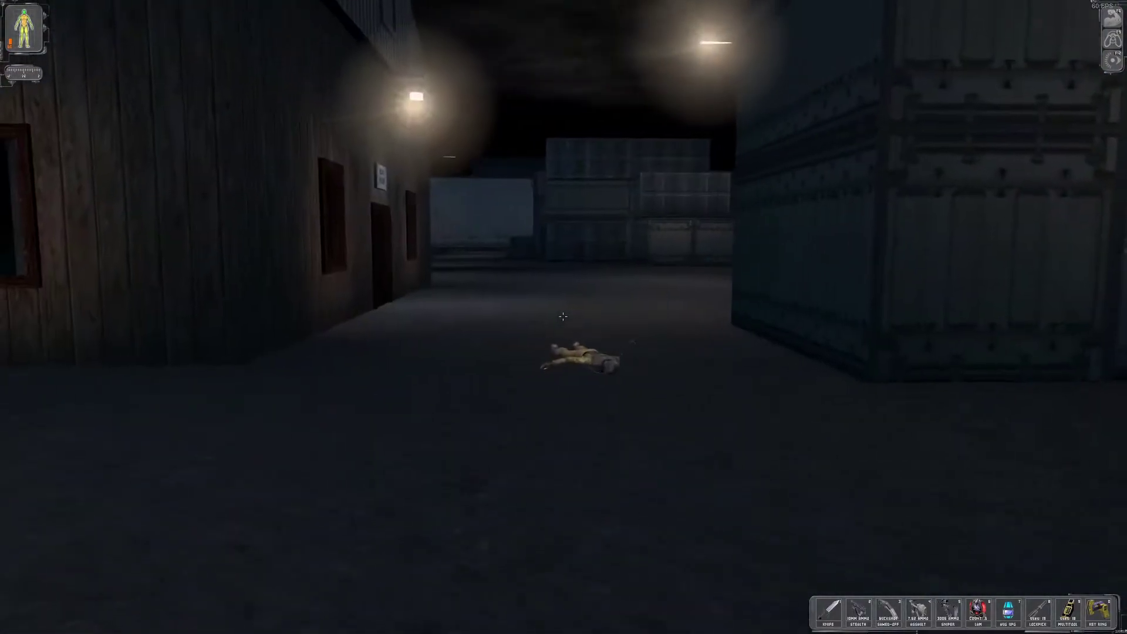
Loot the first body, then ready the pistol behind a crate near the East Gate.
{"action": "right_click", "coordinate": [561, 315]}
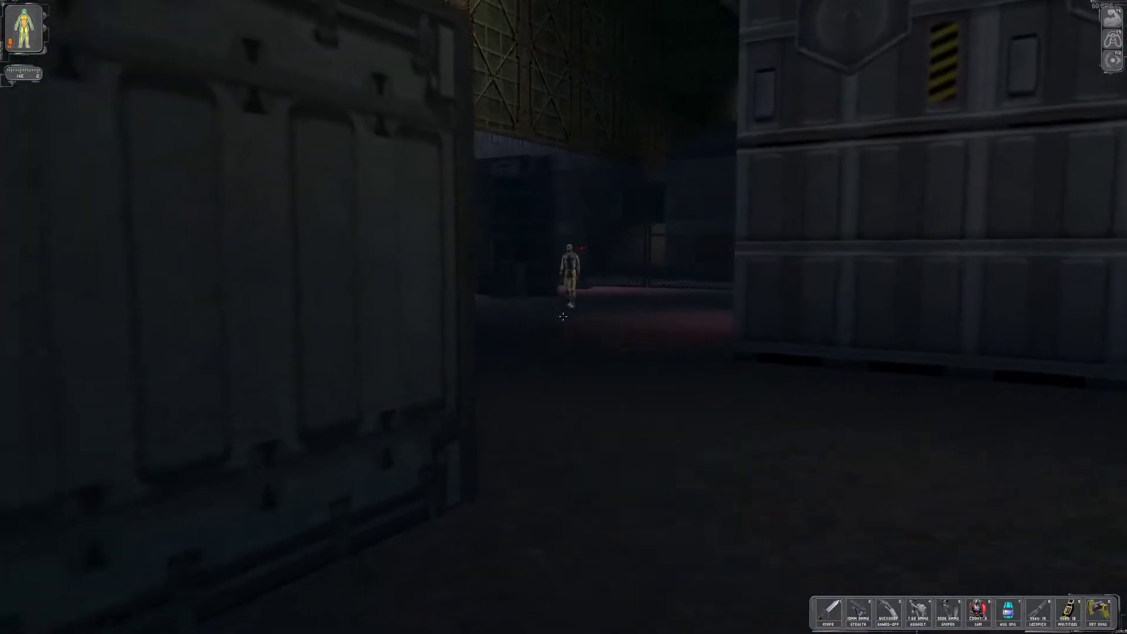
{"action": "key", "text": "2"}
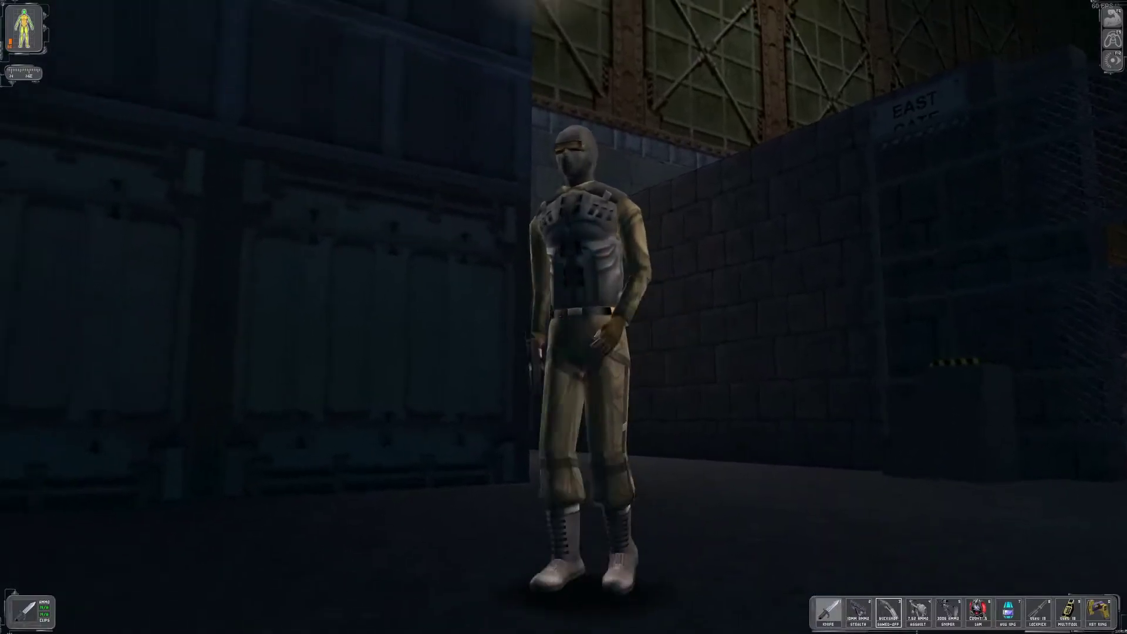
Shoot the East Gate terrorist with the pistol and search his body.
{"action": "key", "text": "3"}
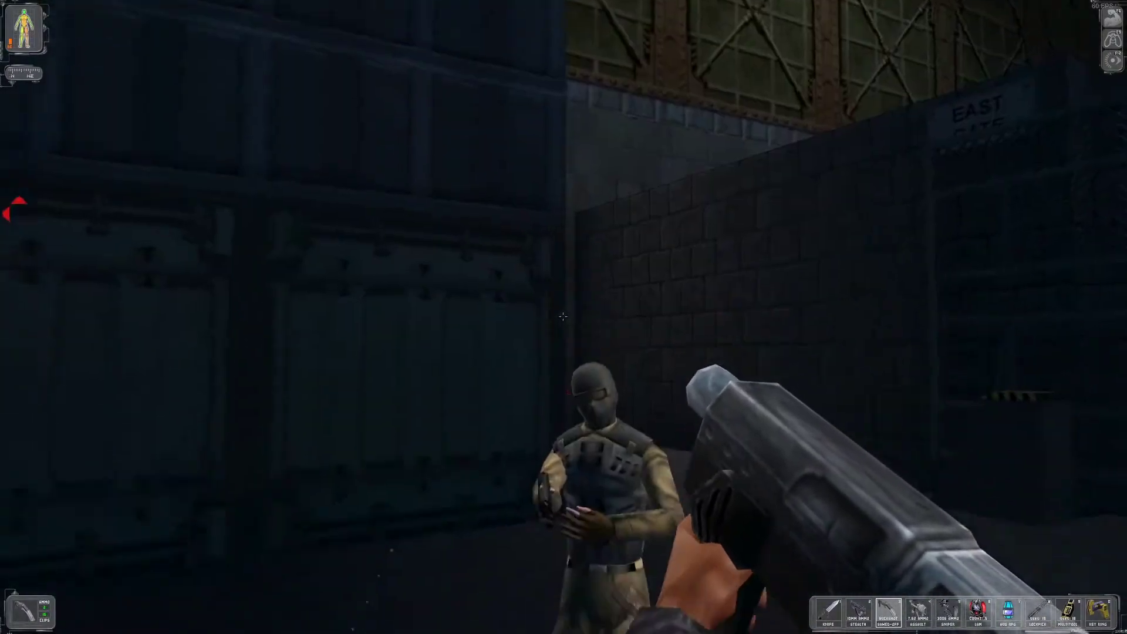
{"action": "left_click", "coordinate": [563, 317]}
{"action": "right_click", "coordinate": [563, 317]}
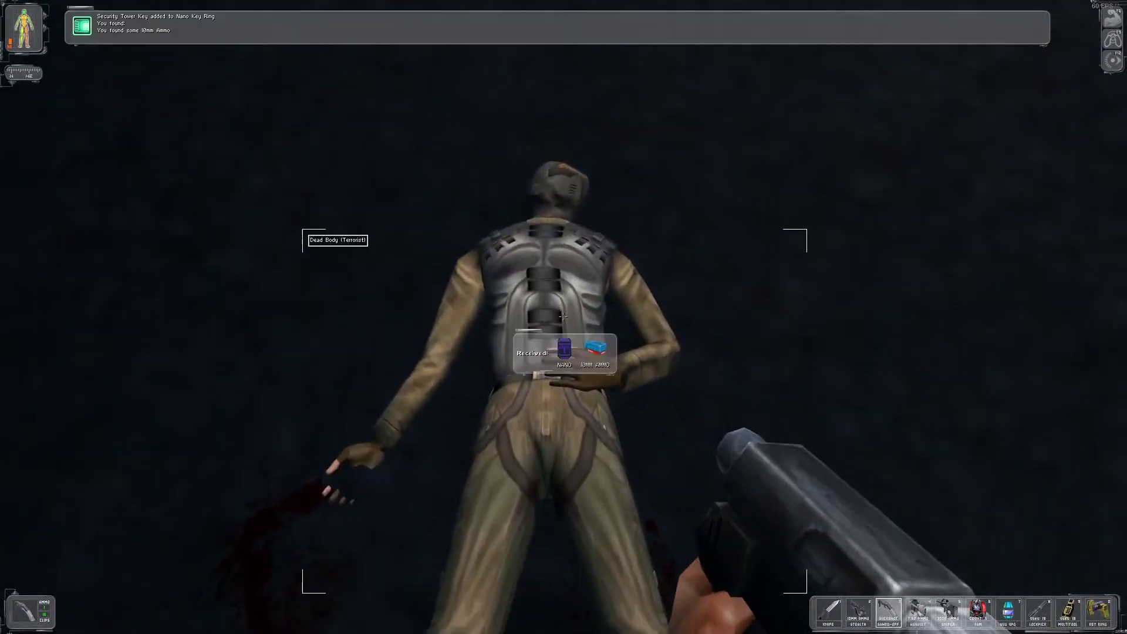
Walk through the container alley to the small locked box.
{"action": "key", "text": "w"}
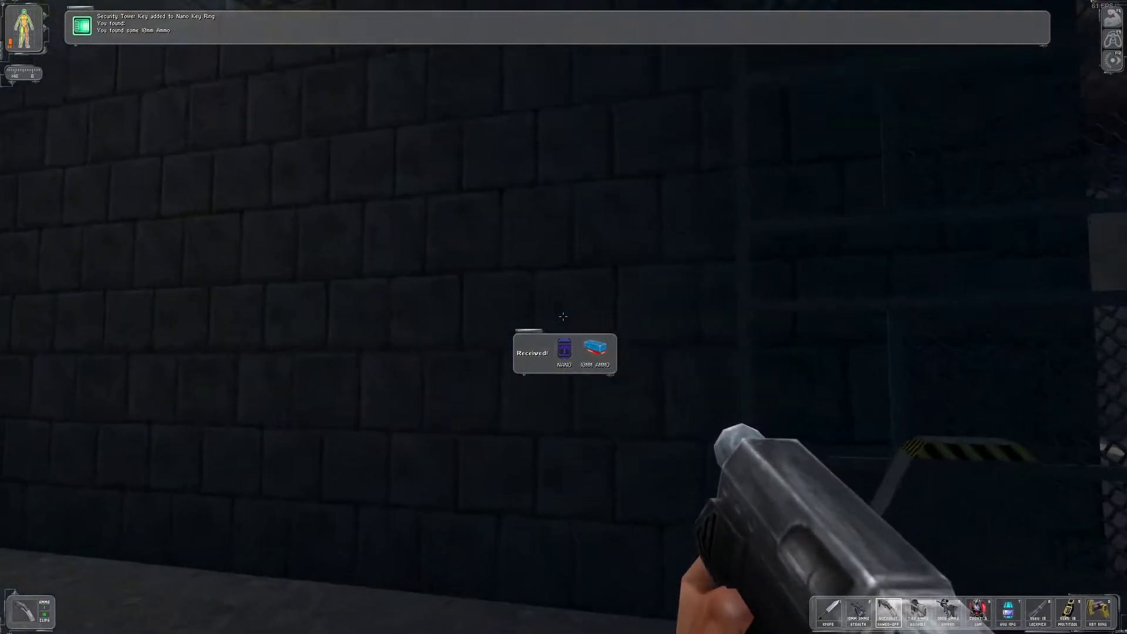
{"action": "key", "text": "w"}
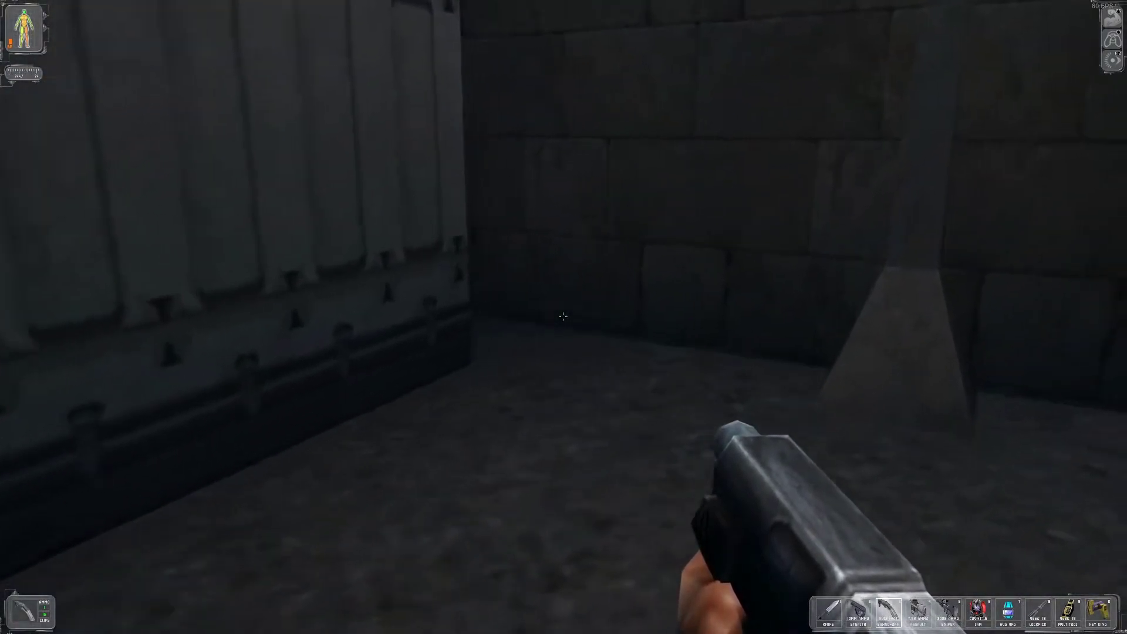
{"action": "key", "text": "w"}
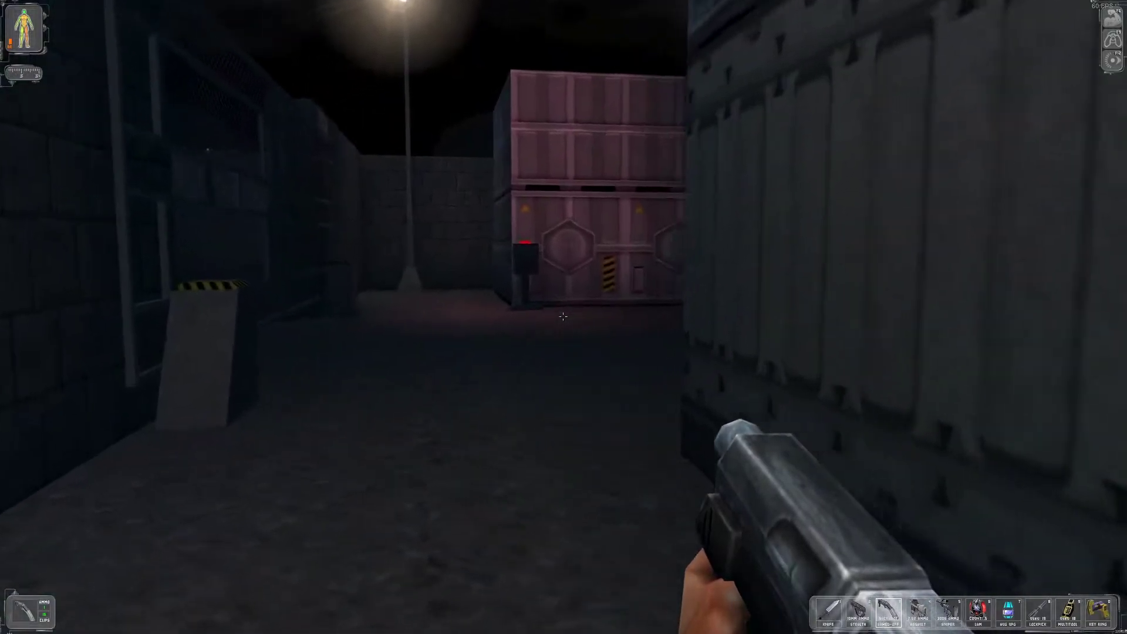
{"action": "key", "text": "w"}
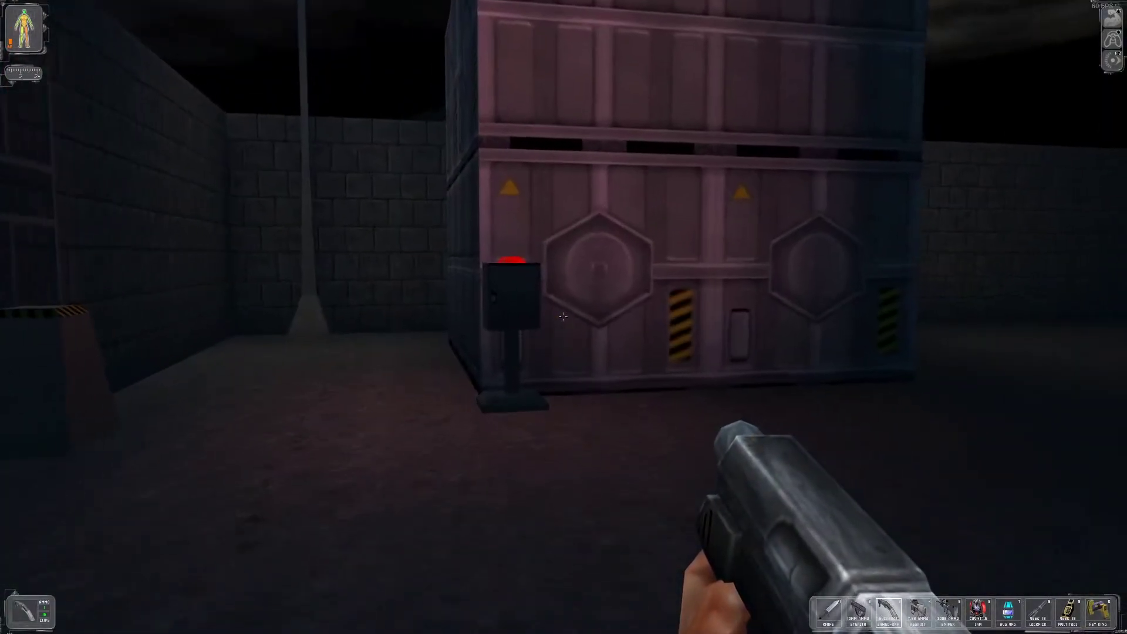
{"action": "right_click", "coordinate": [563, 317]}
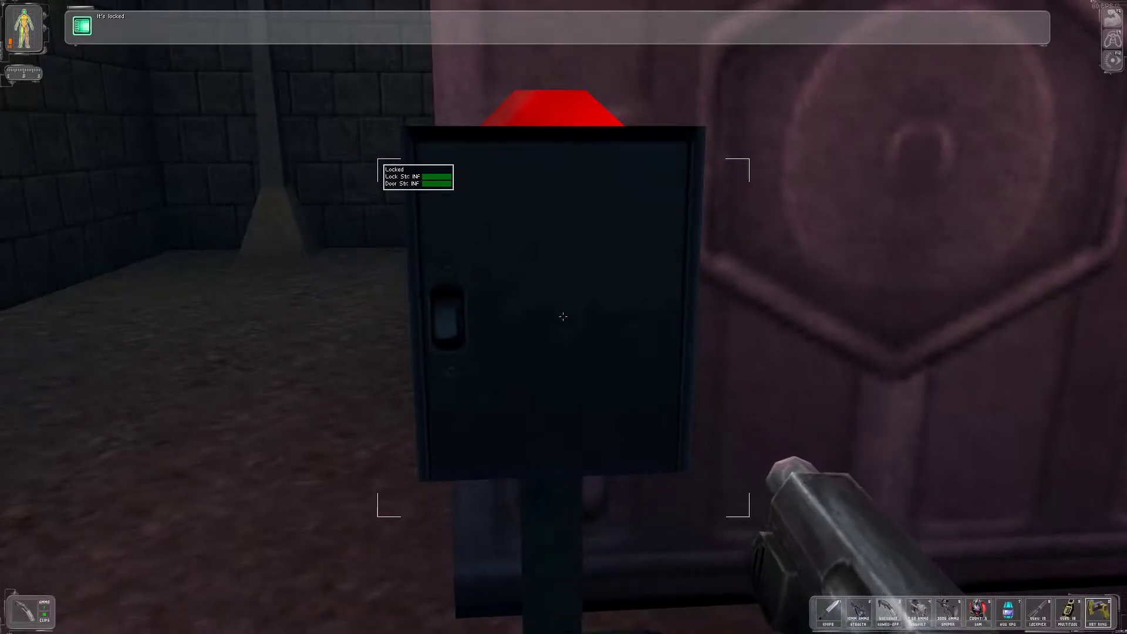
Unlock the box with the NanoKey Ring, open it and press the switch inside.
{"action": "right_click", "coordinate": [563, 317]}
{"action": "key", "text": "w"}
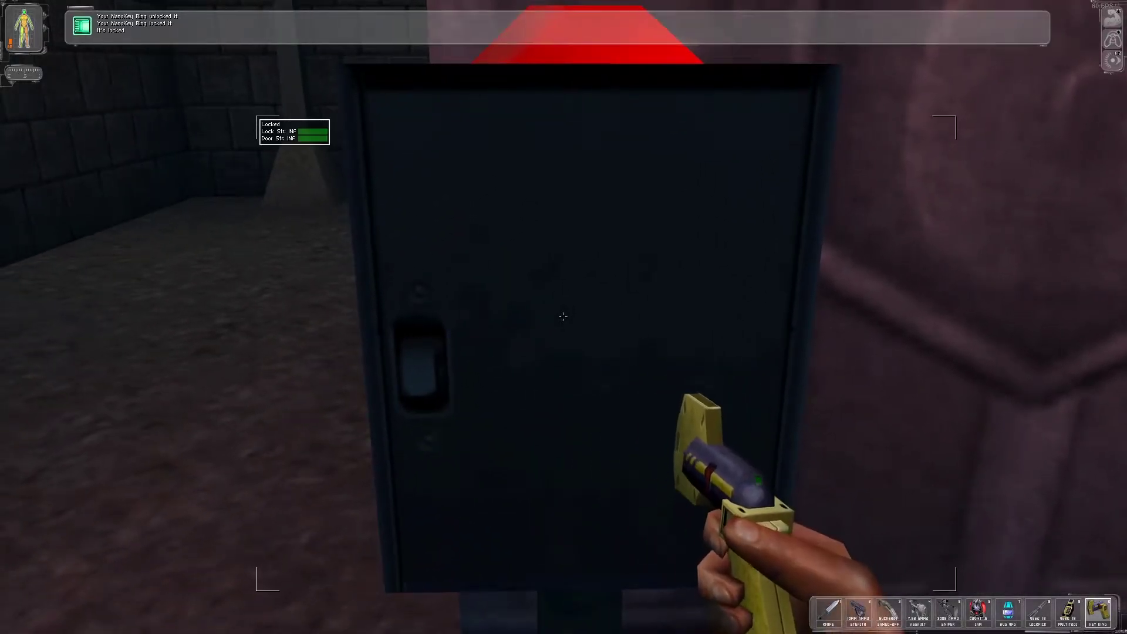
{"action": "key", "text": "w"}
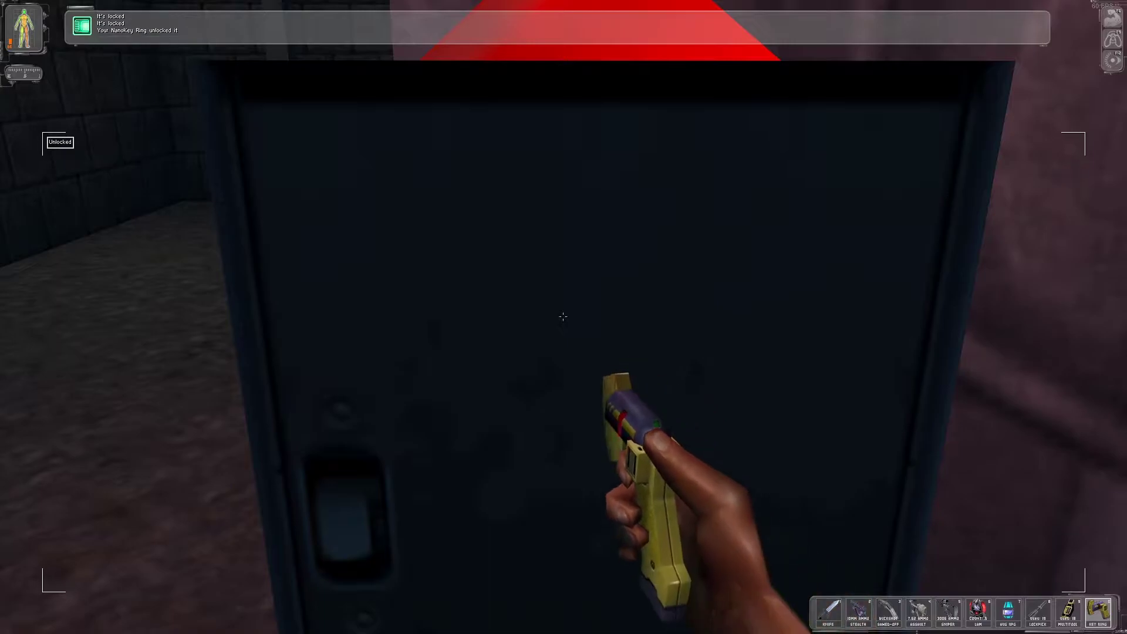
{"action": "right_click", "coordinate": [563, 317]}
{"action": "right_click", "coordinate": [564, 318]}
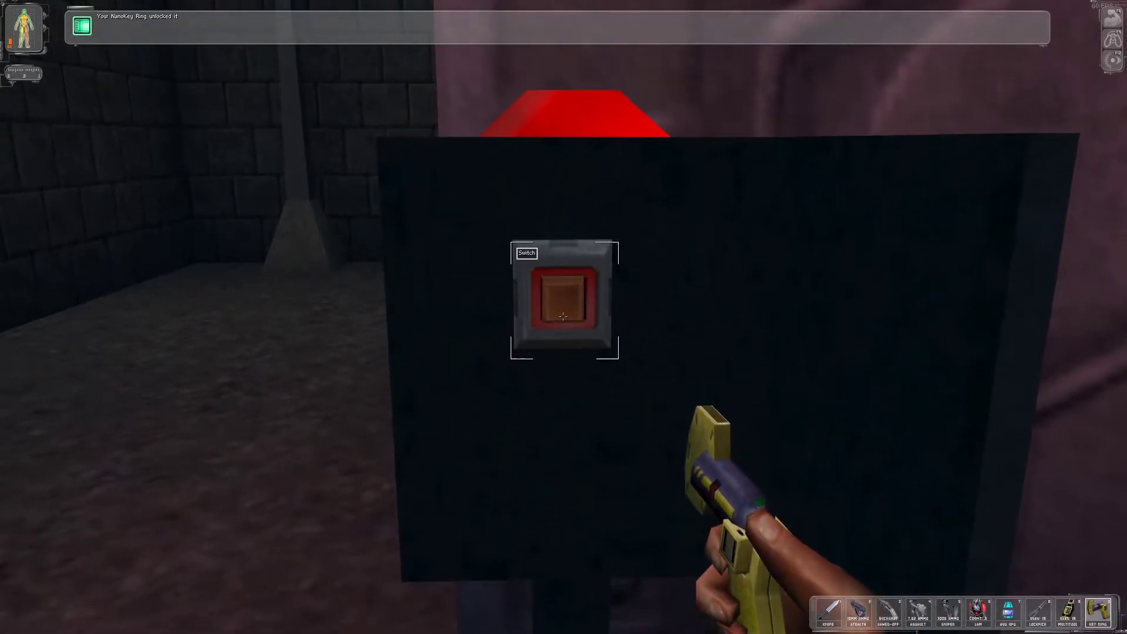
{"action": "key", "text": "w"}
{"action": "key", "text": "1"}
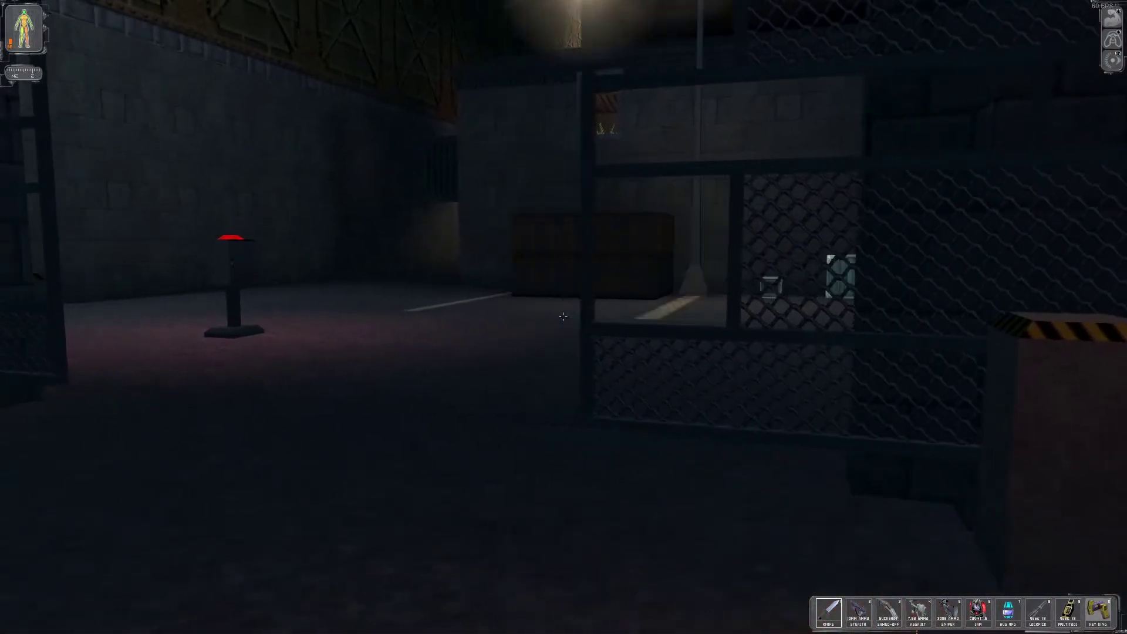
Snipe the distant terrorist past the 747 Hangar corridor through the rifle scope.
{"action": "key", "text": "w"}
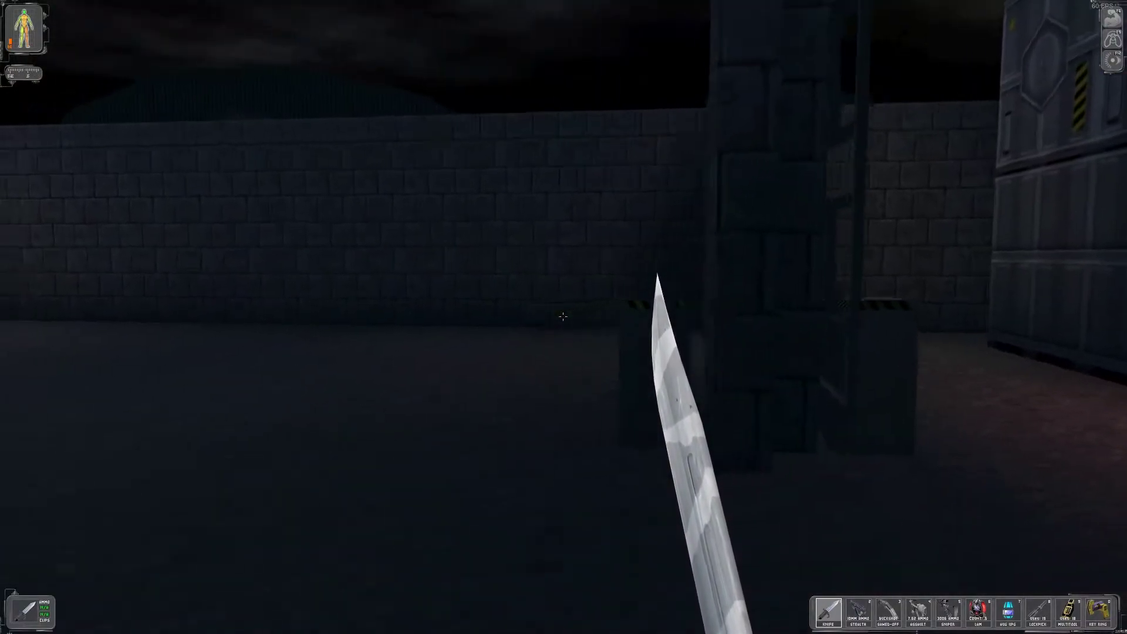
{"action": "key", "text": "w"}
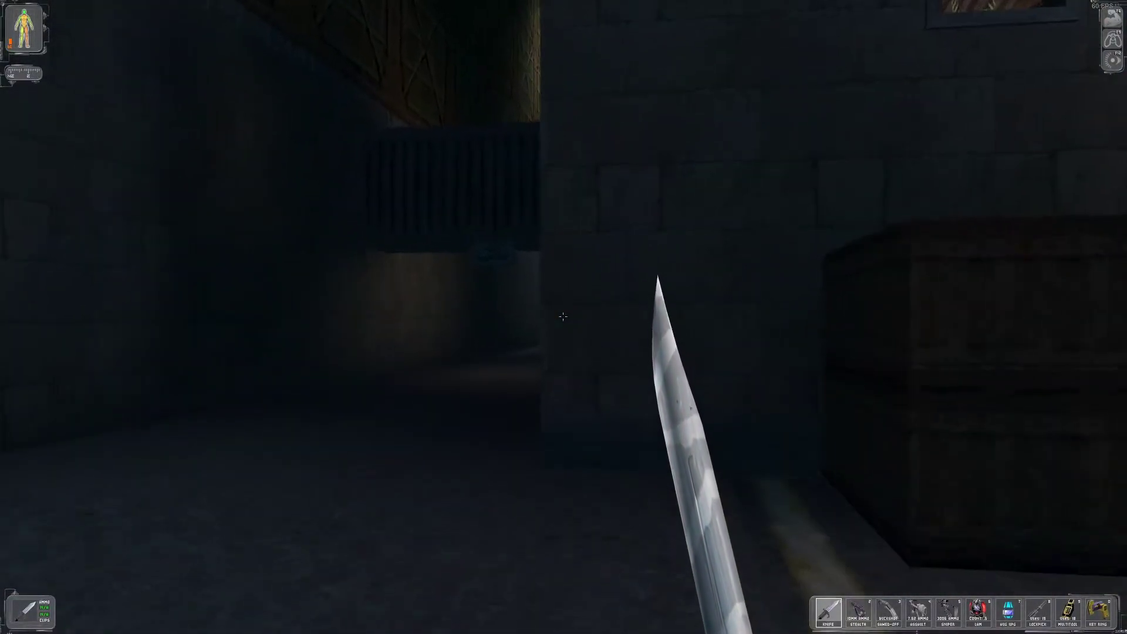
{"action": "key", "text": "w"}
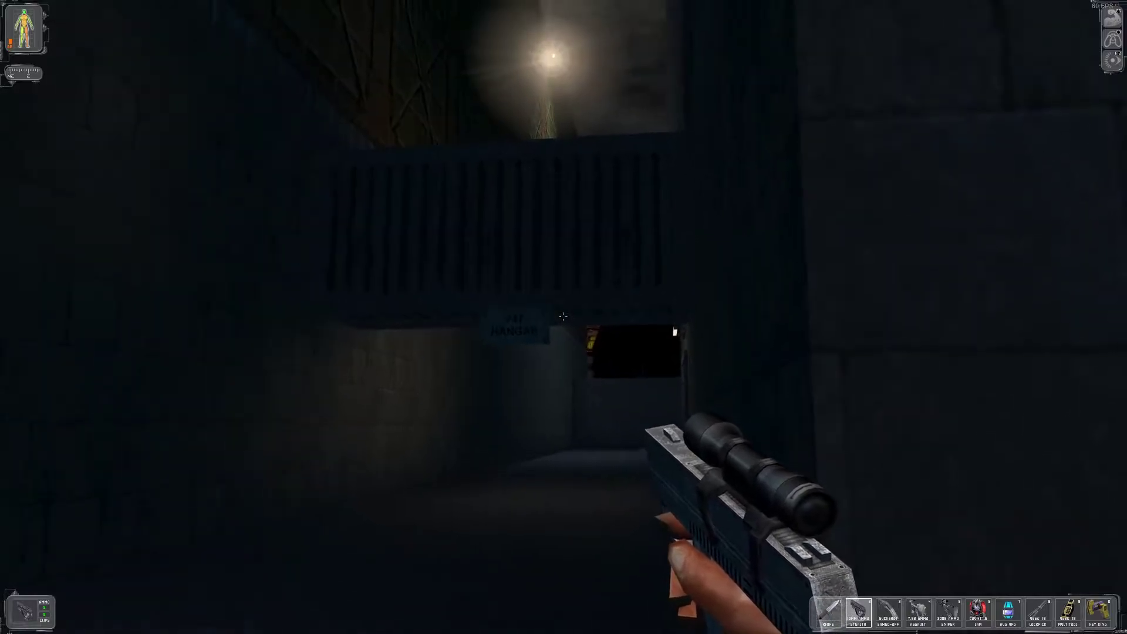
{"action": "key", "text": "w"}
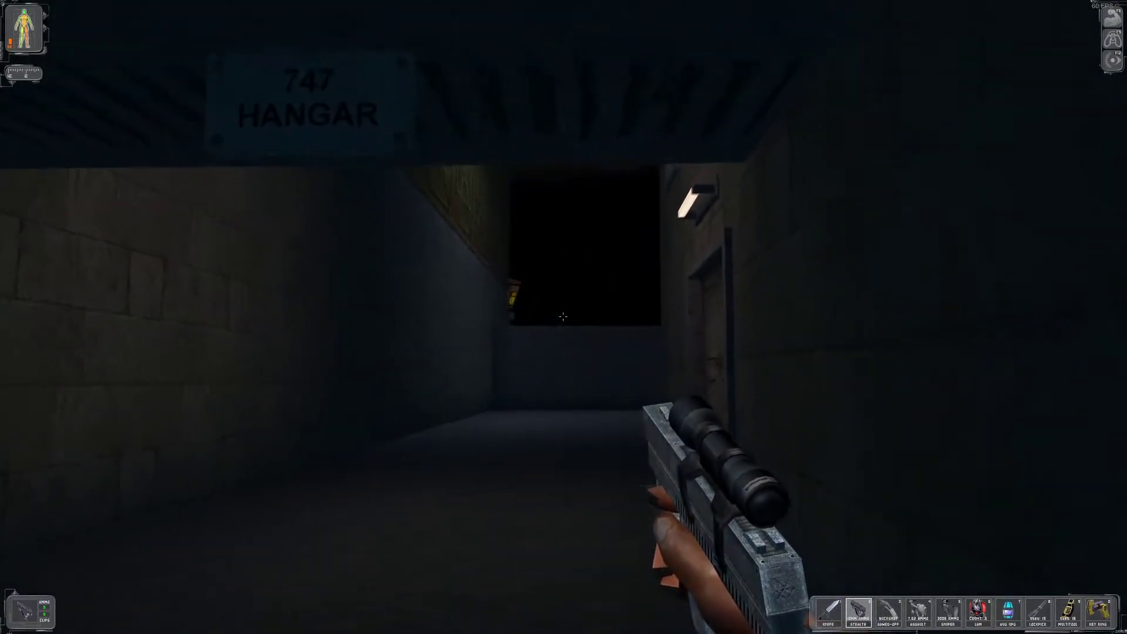
{"action": "key", "text": "w"}
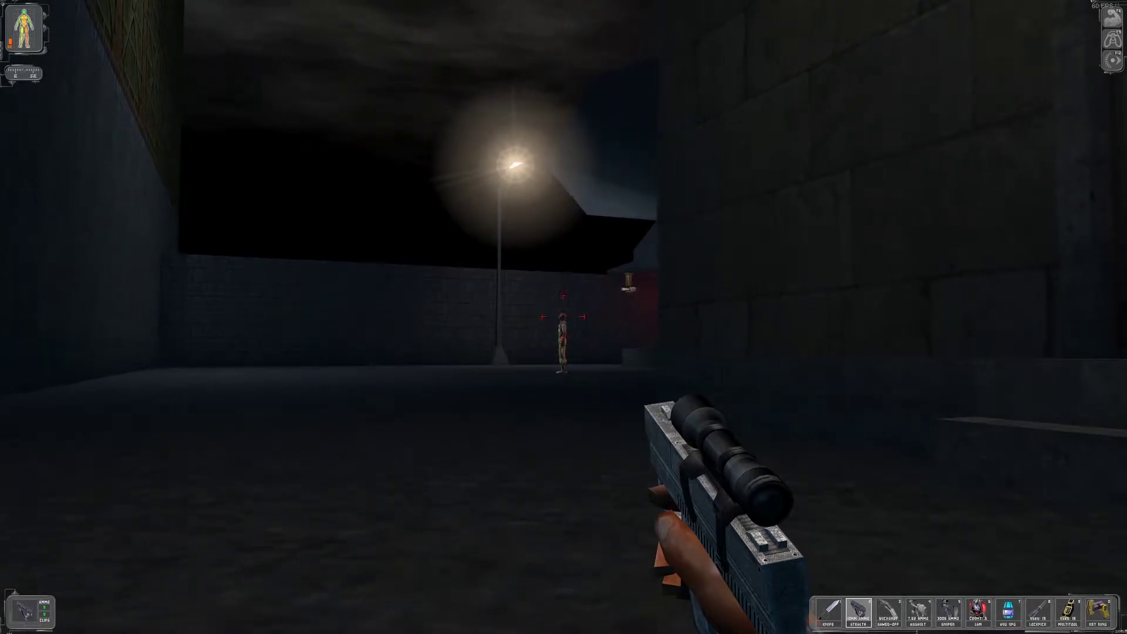
{"action": "right_click", "coordinate": [563, 317]}
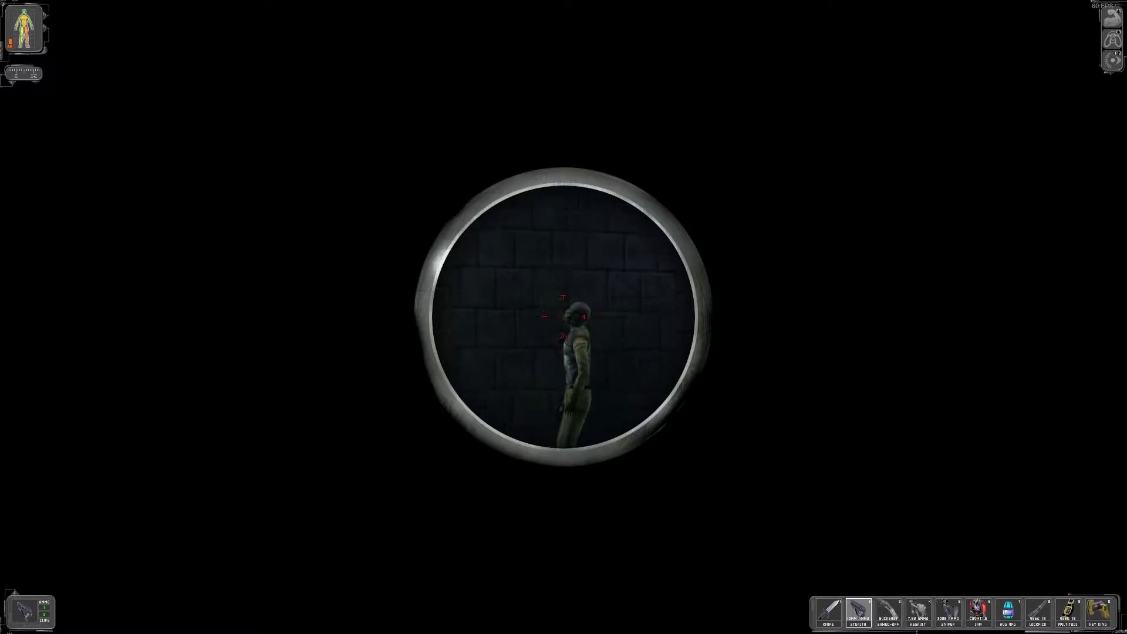
{"action": "left_click", "coordinate": [564, 317]}
{"action": "right_click", "coordinate": [564, 318]}
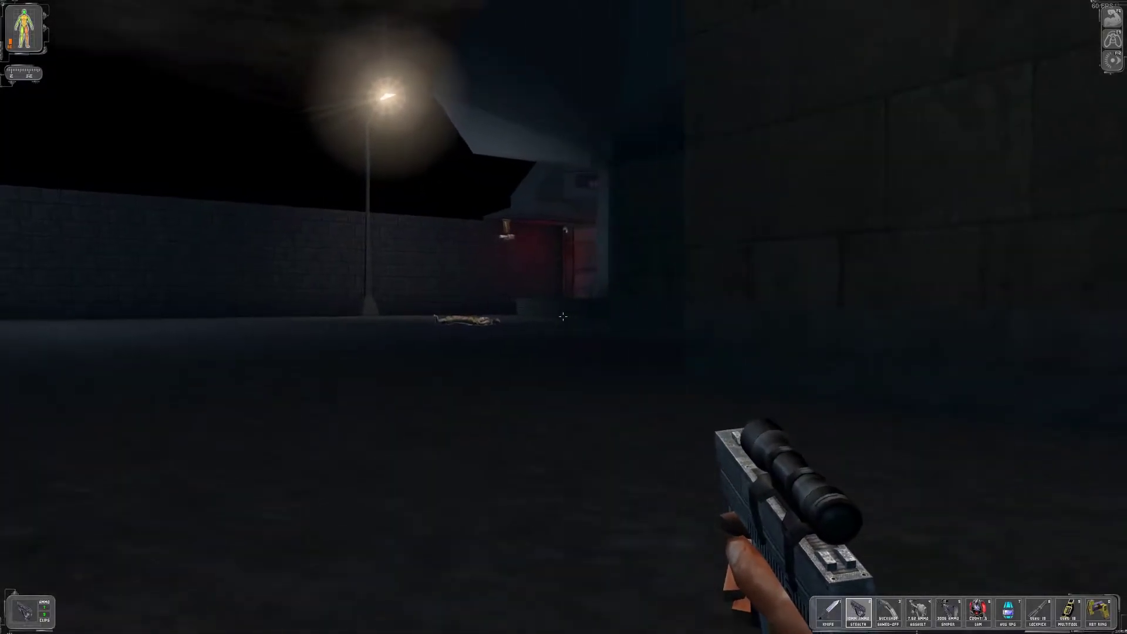
{"action": "key", "text": "w"}
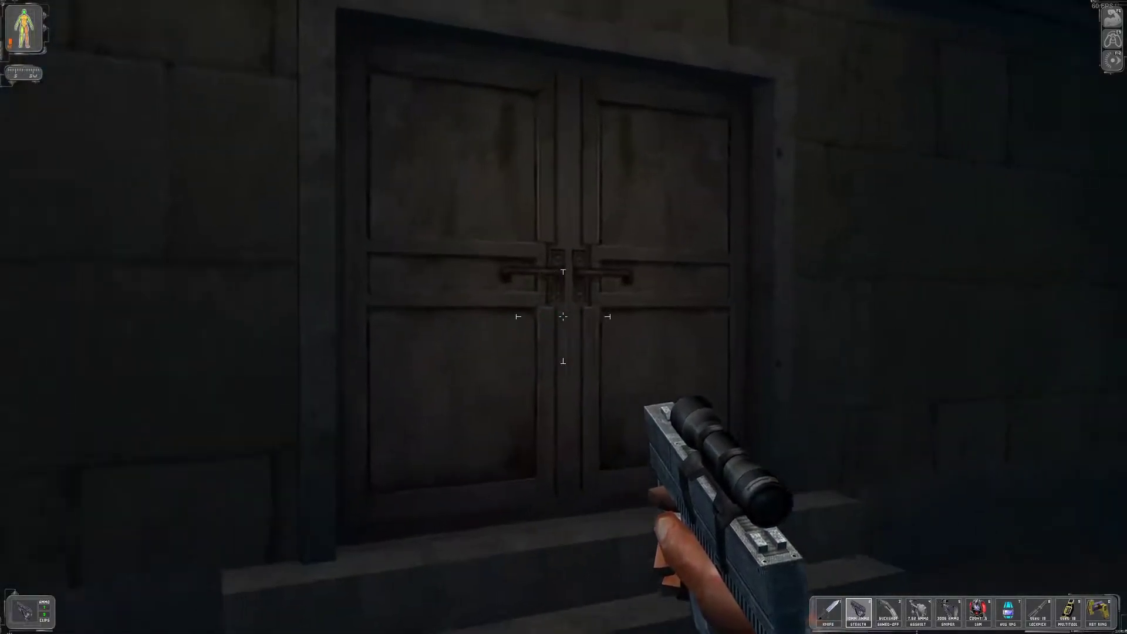
Enter through the double doors with the sniper rifle ready and read the newspaper.
{"action": "right_click", "coordinate": [563, 316]}
{"action": "key", "text": "w"}
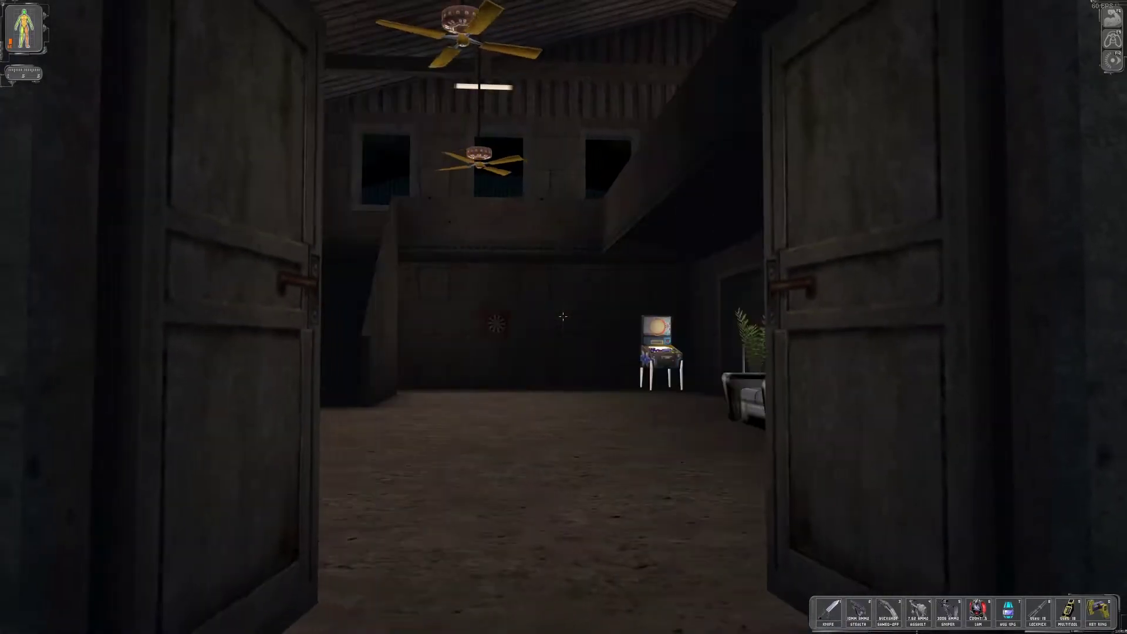
{"action": "key", "text": "2"}
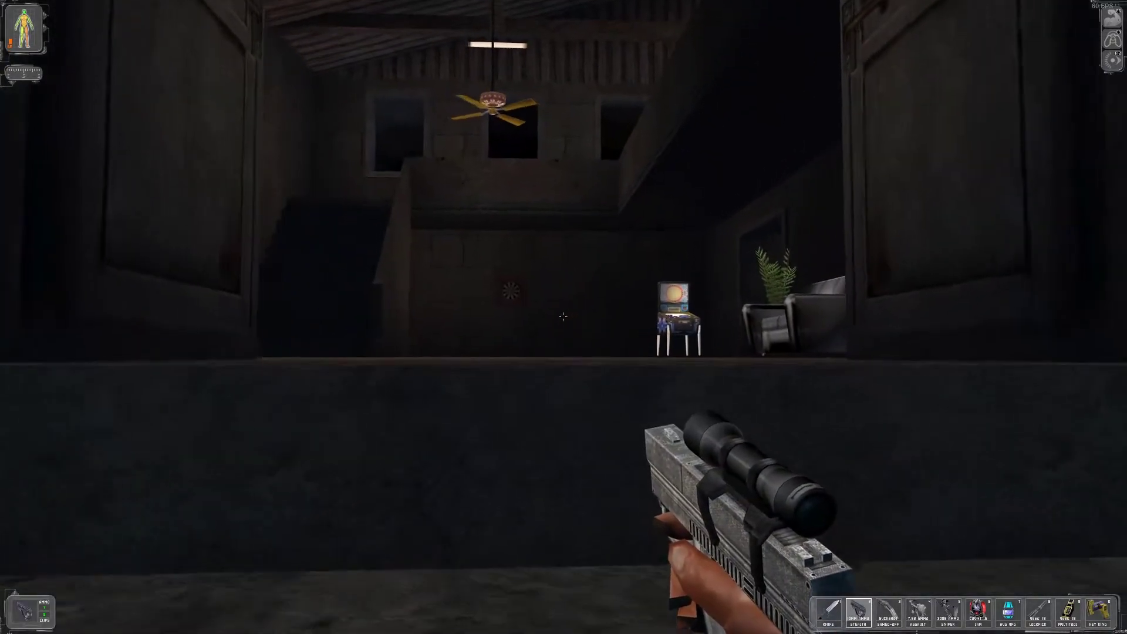
{"action": "key", "text": "w"}
{"action": "key", "text": "w"}
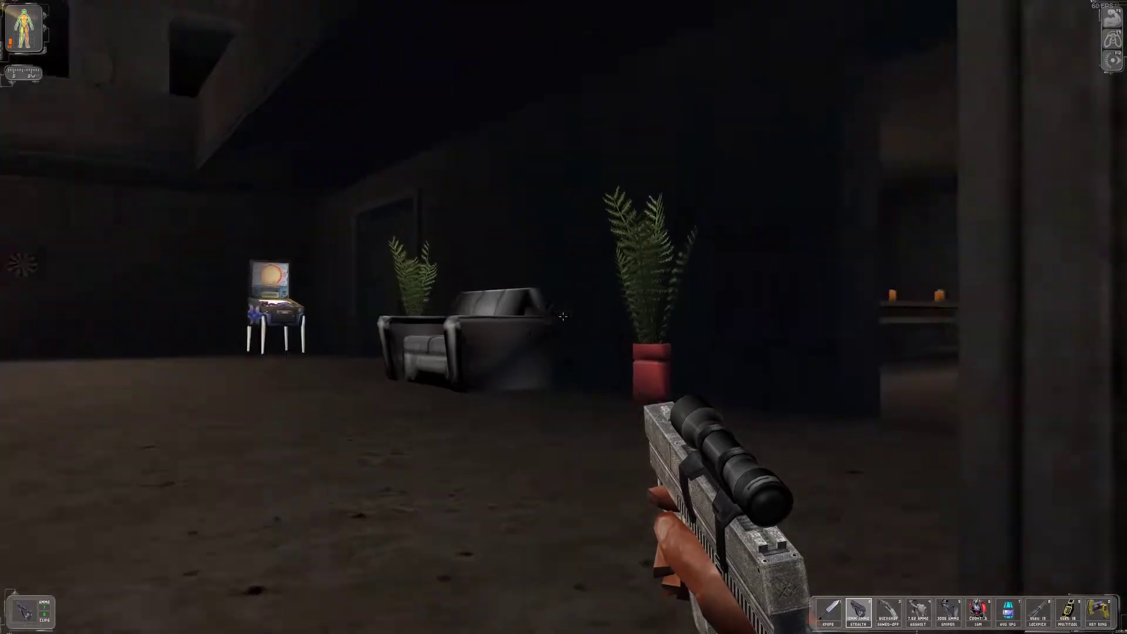
{"action": "key", "text": "w"}
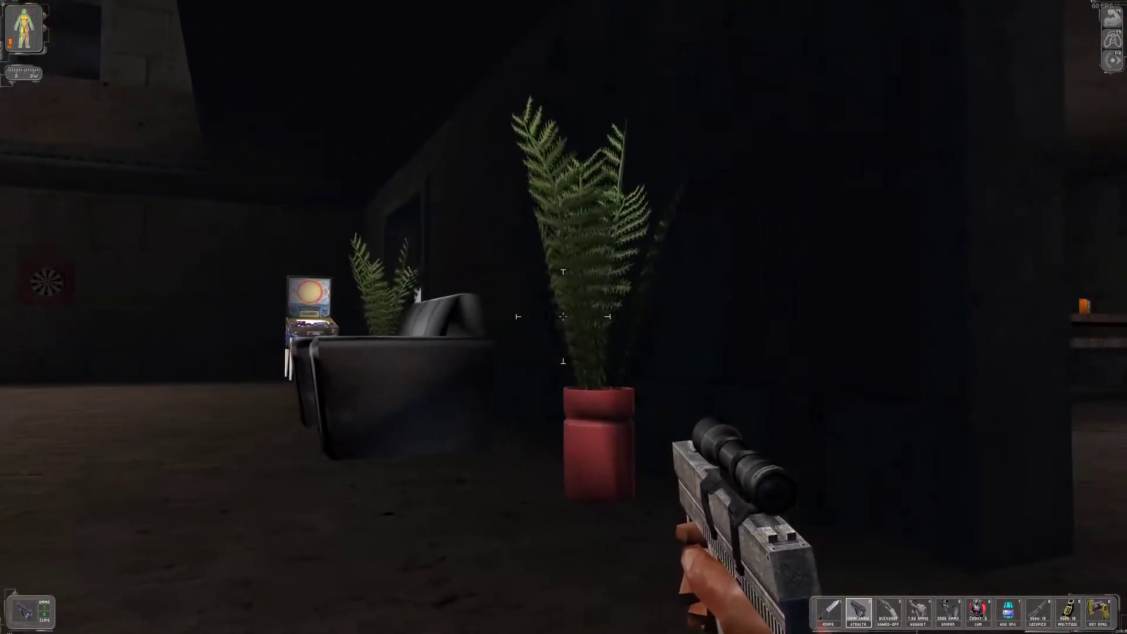
{"action": "key", "text": "w"}
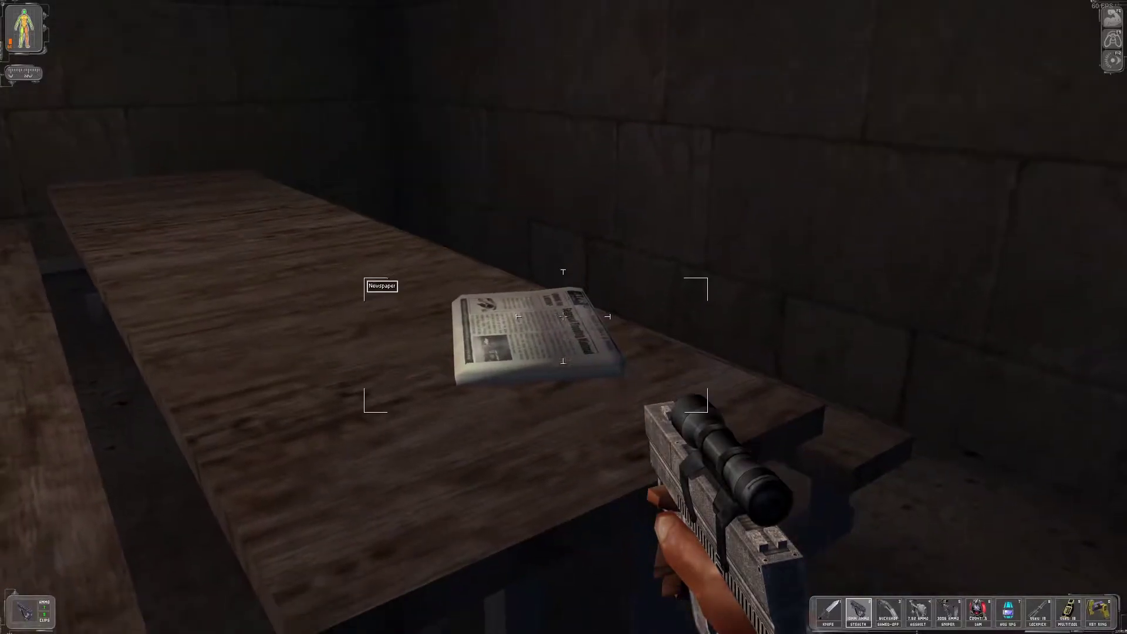
{"action": "right_click", "coordinate": [562, 315]}
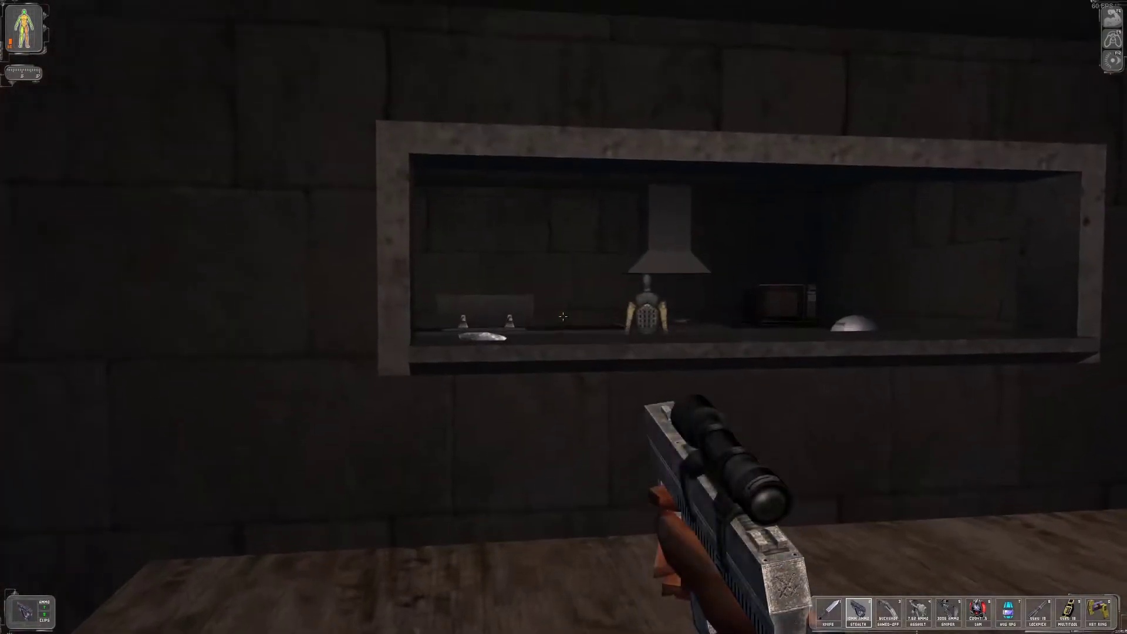
Search the body, then follow the stone passage and grab the Mini-Crossbow.
{"action": "key", "text": "bracketright"}
{"action": "key", "text": "bracketright"}
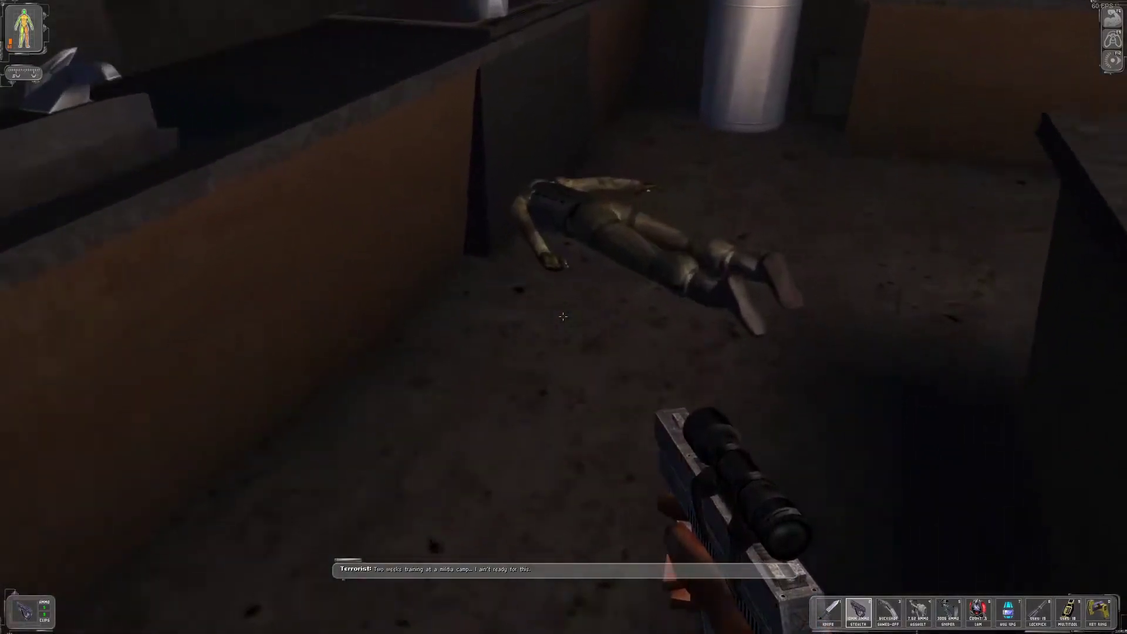
{"action": "right_click", "coordinate": [562, 316]}
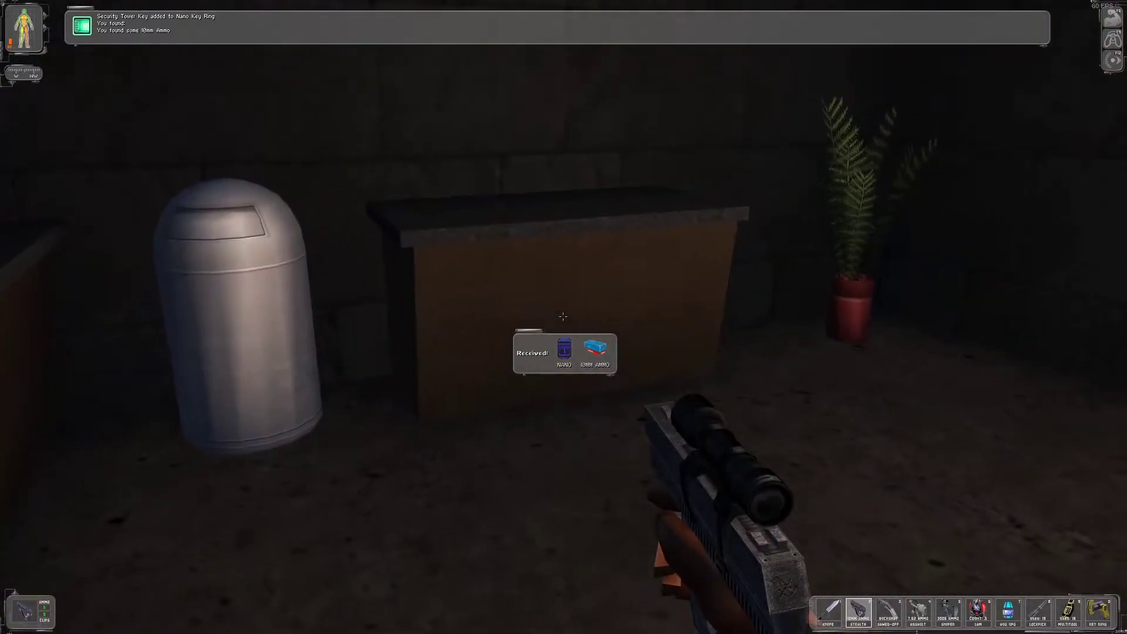
{"action": "key", "text": "w"}
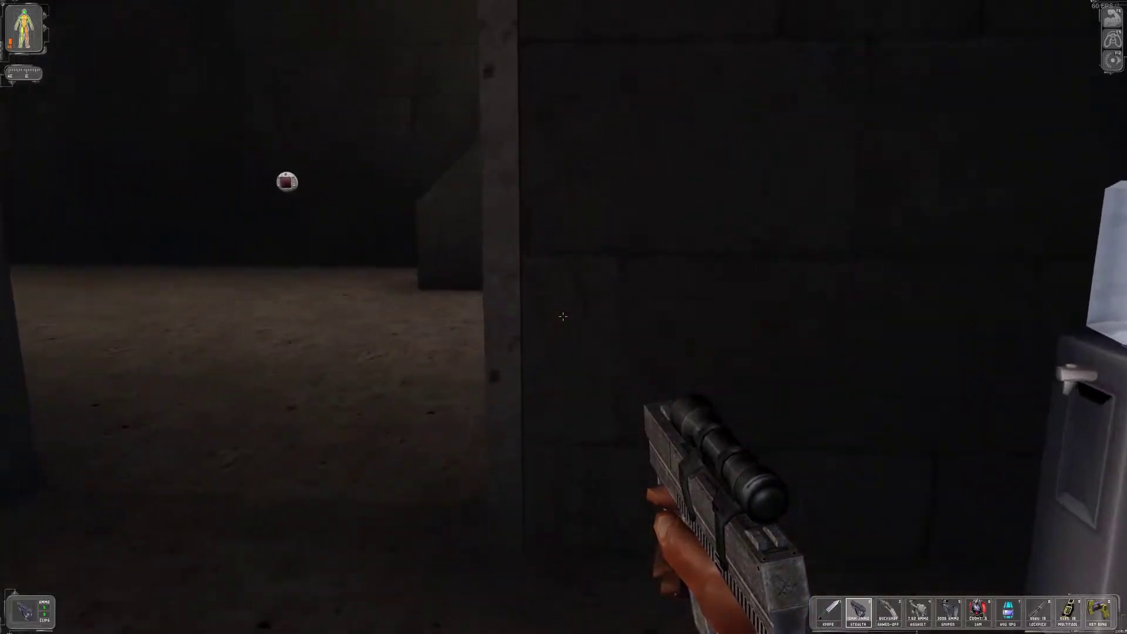
{"action": "key", "text": "w"}
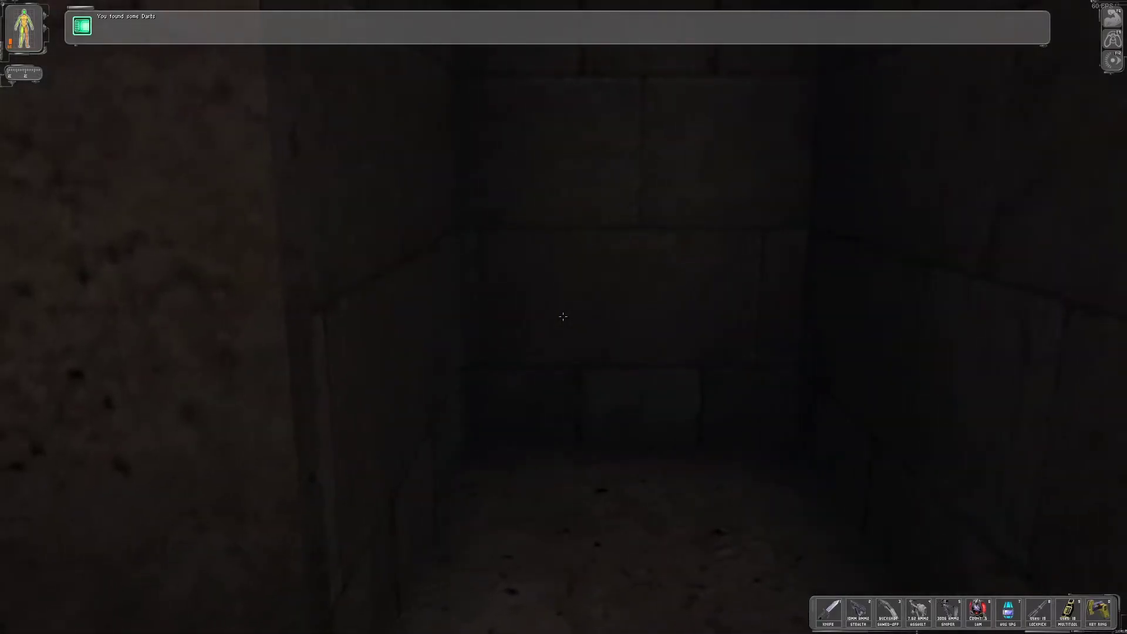
{"action": "key", "text": "w"}
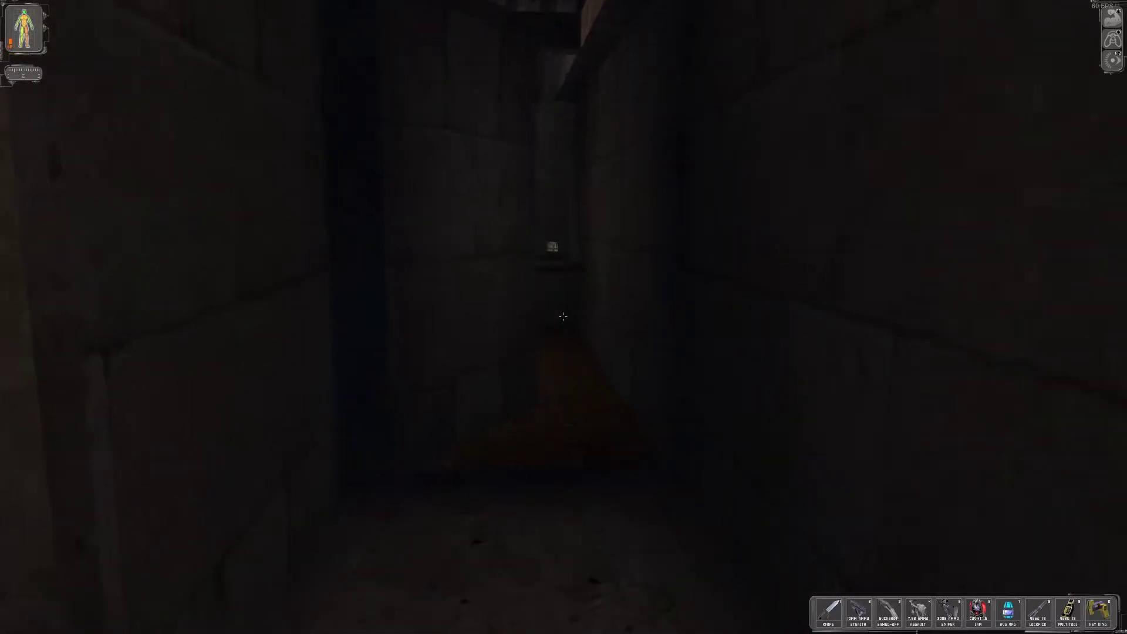
{"action": "key", "text": "w"}
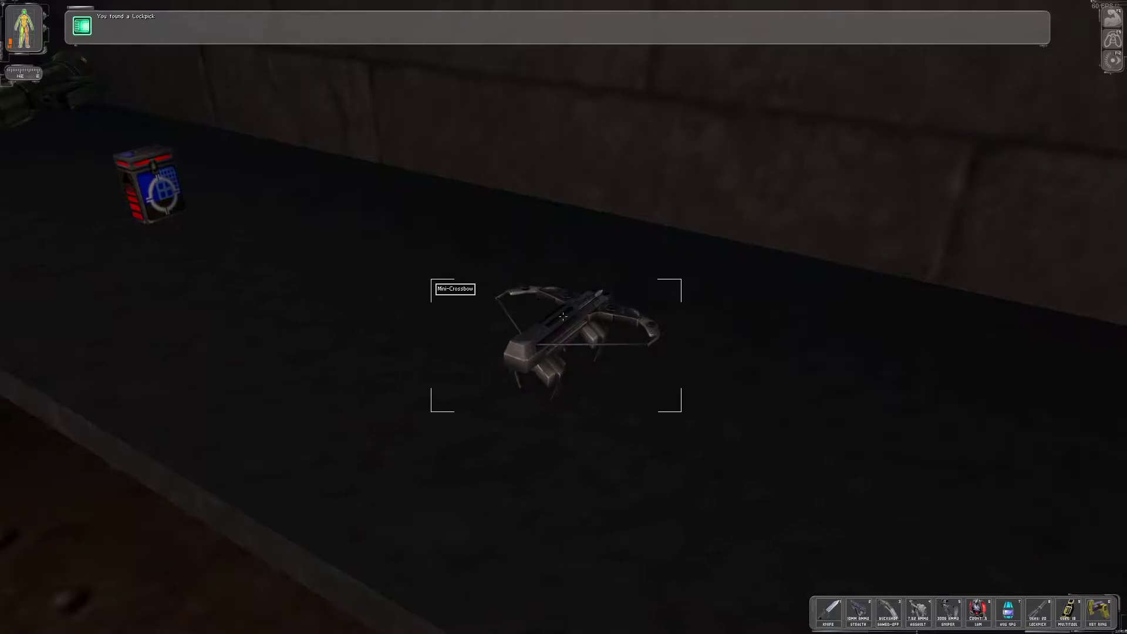
{"action": "right_click", "coordinate": [564, 318]}
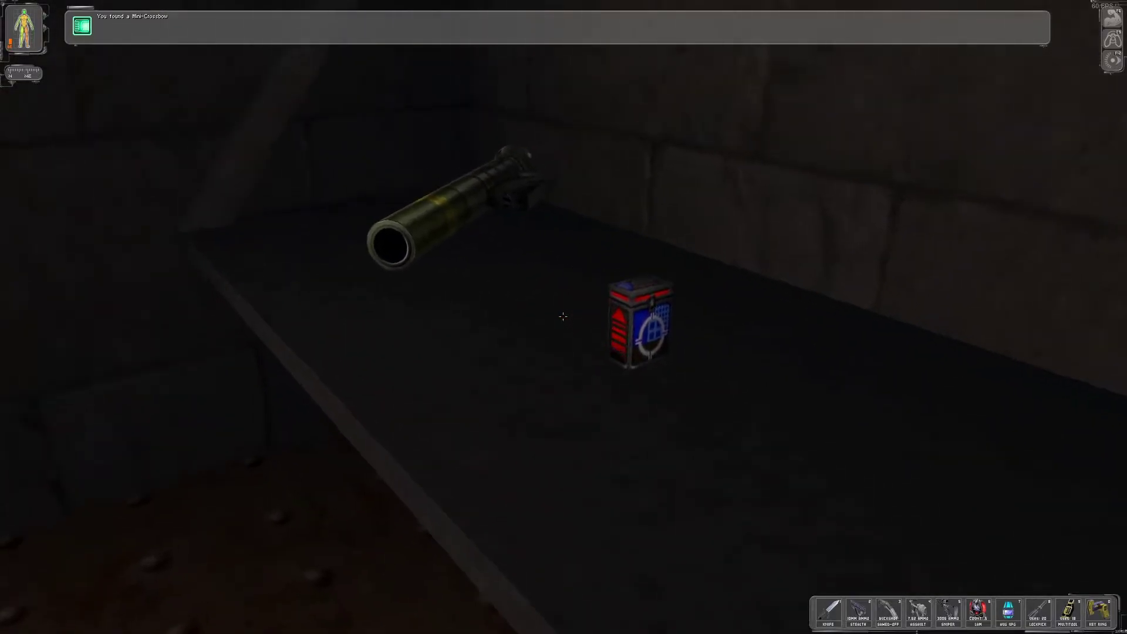
{"action": "key", "text": "F1"}
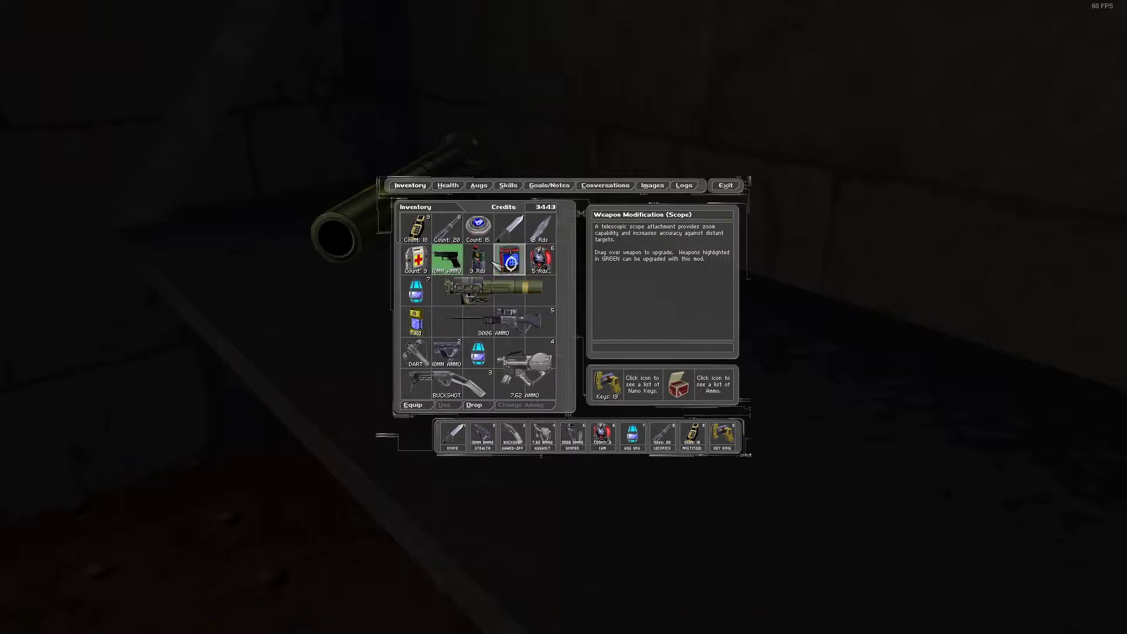
{"action": "key", "text": "F1"}
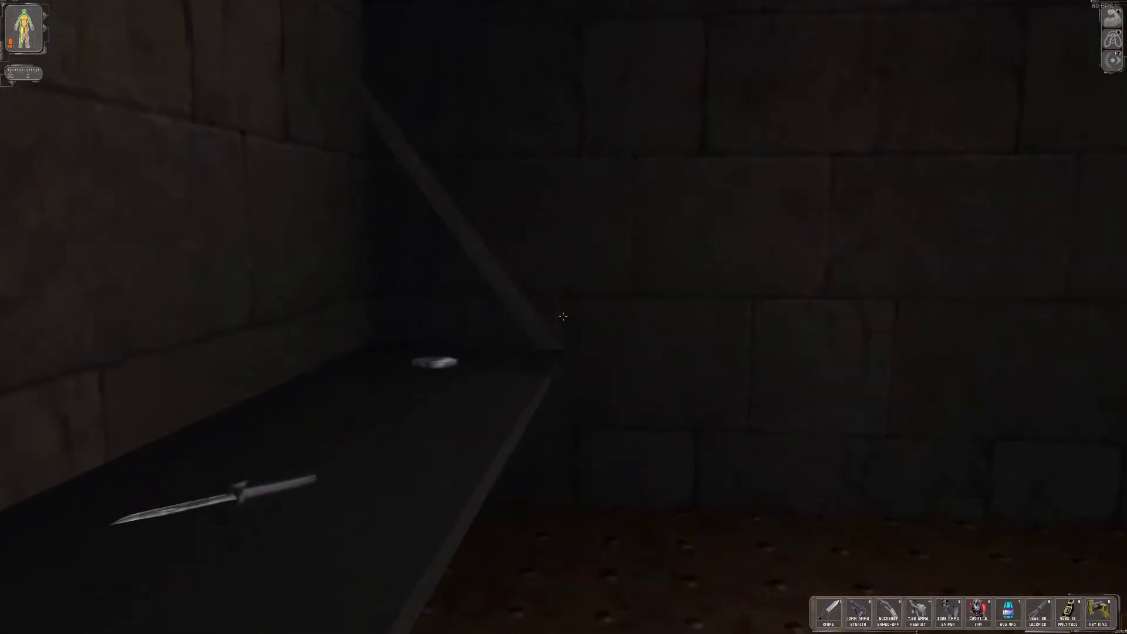
Try the shelf ammo, then walk through the lounge and kitchen to the staircase.
{"action": "right_click", "coordinate": [562, 316]}
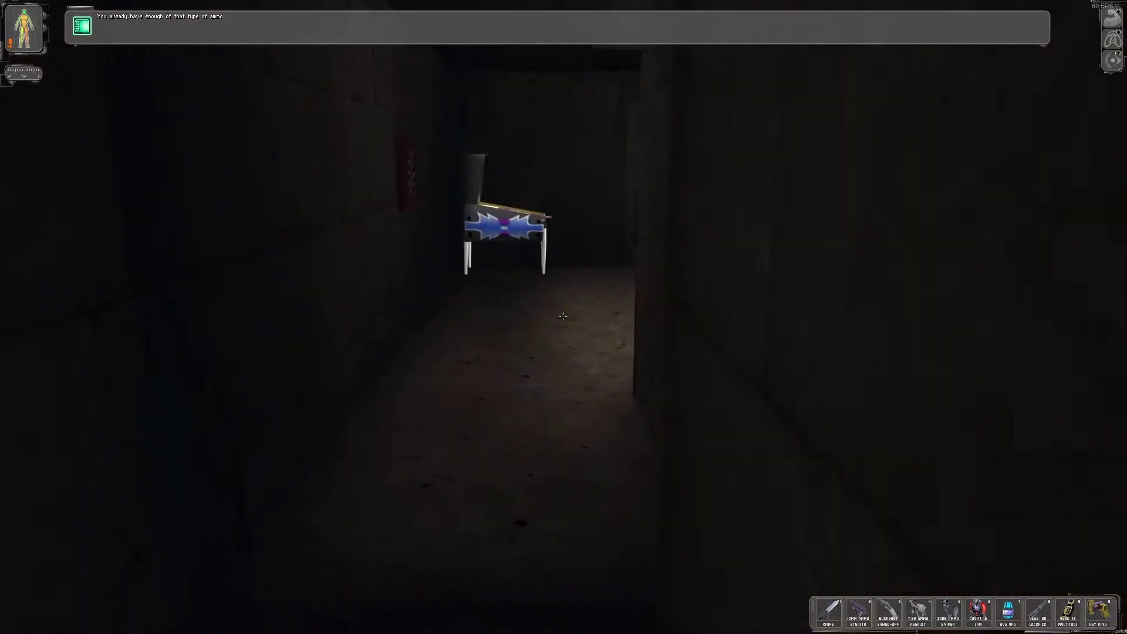
{"action": "key", "text": "w"}
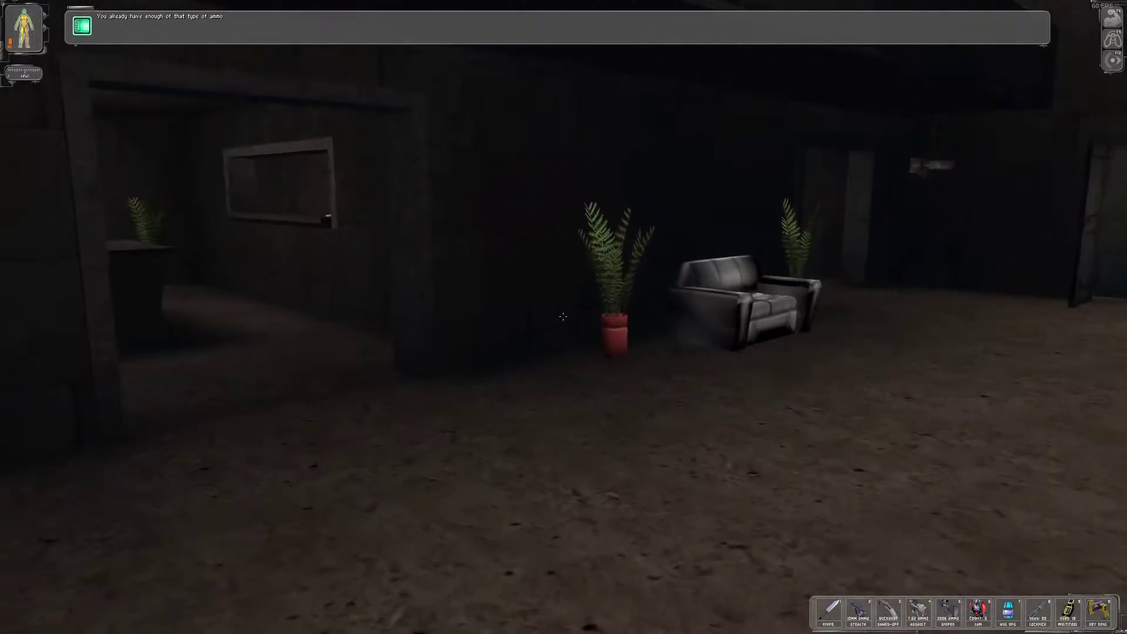
{"action": "key", "text": "w"}
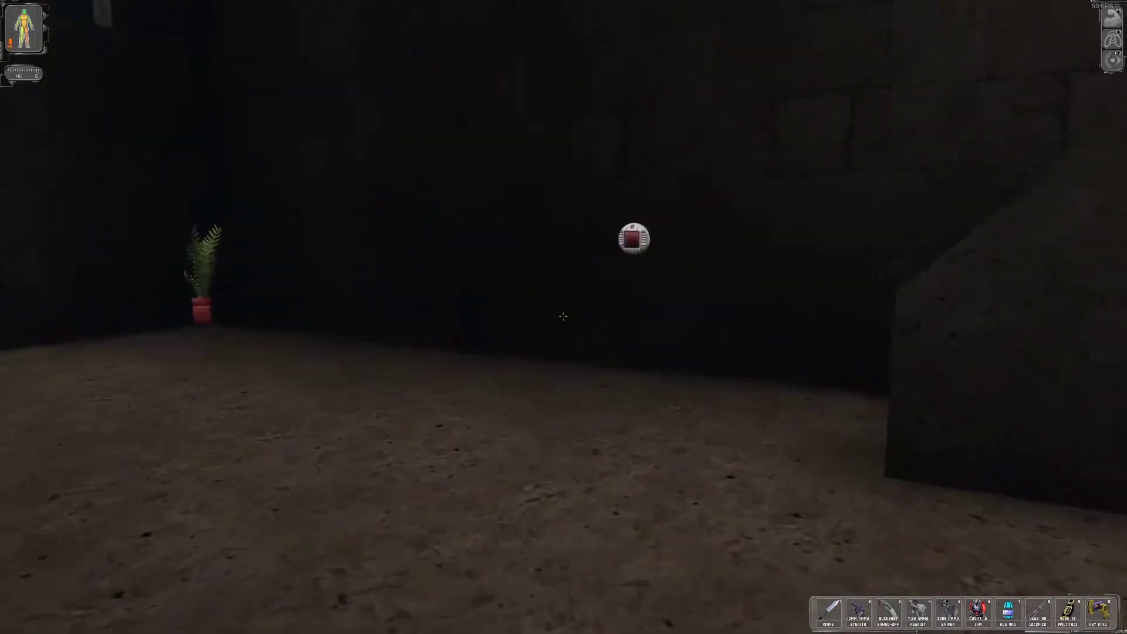
{"action": "key", "text": "w"}
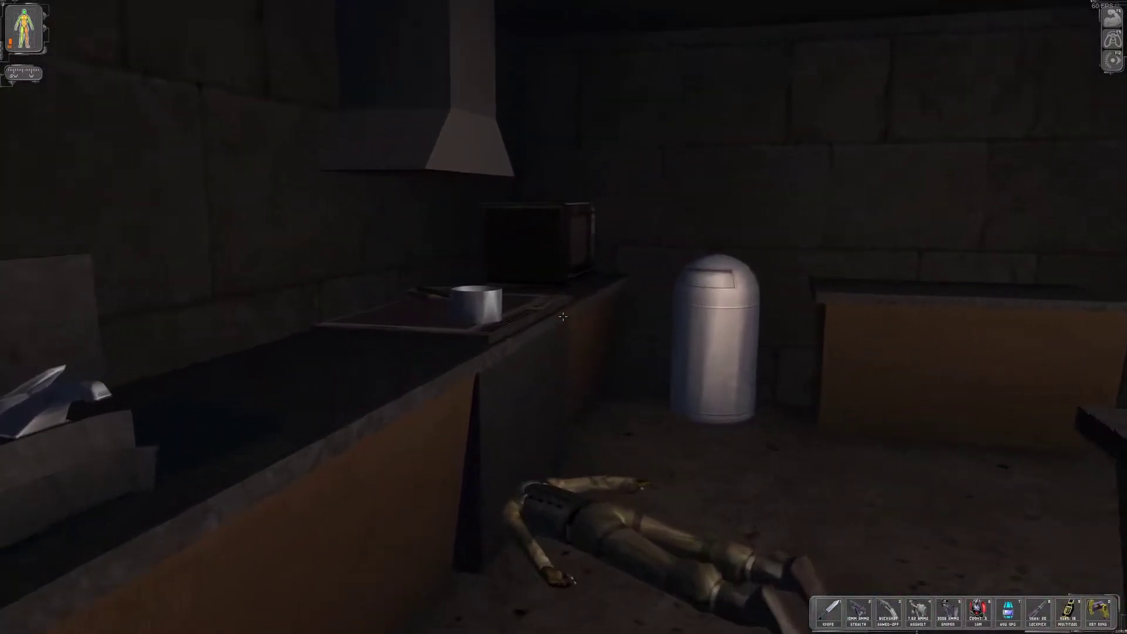
{"action": "key", "text": "w"}
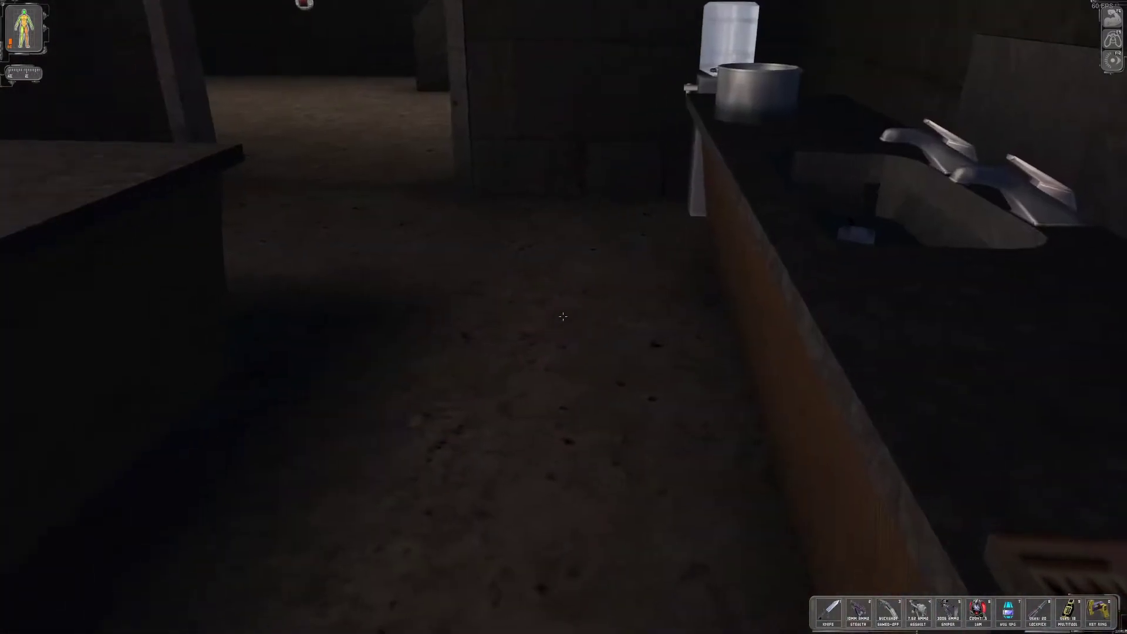
{"action": "key", "text": "w"}
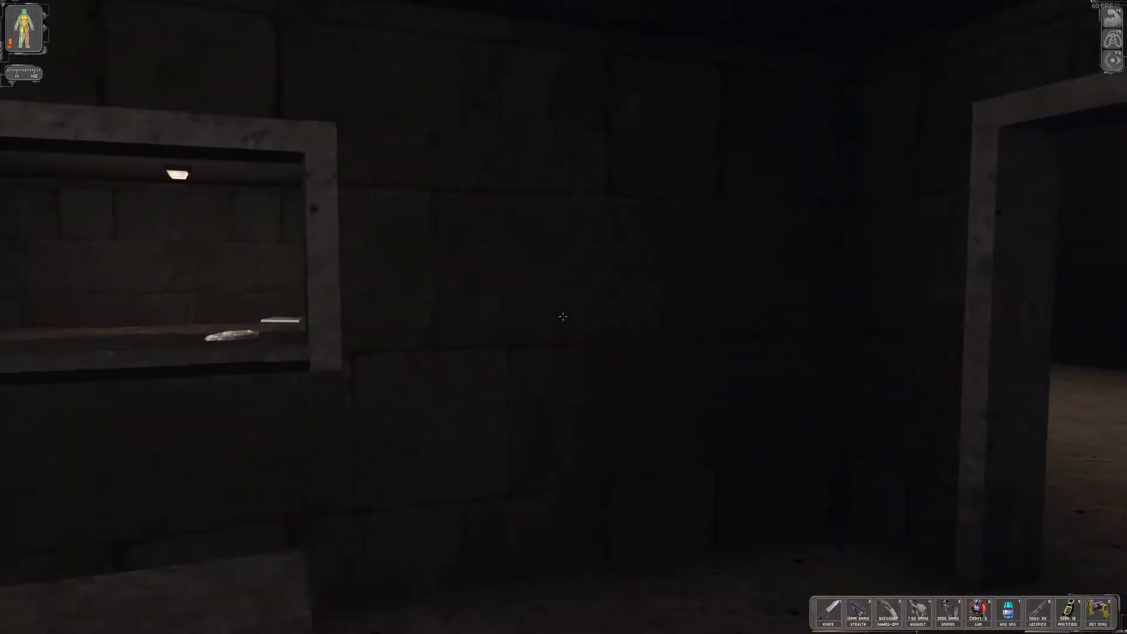
{"action": "key", "text": "w"}
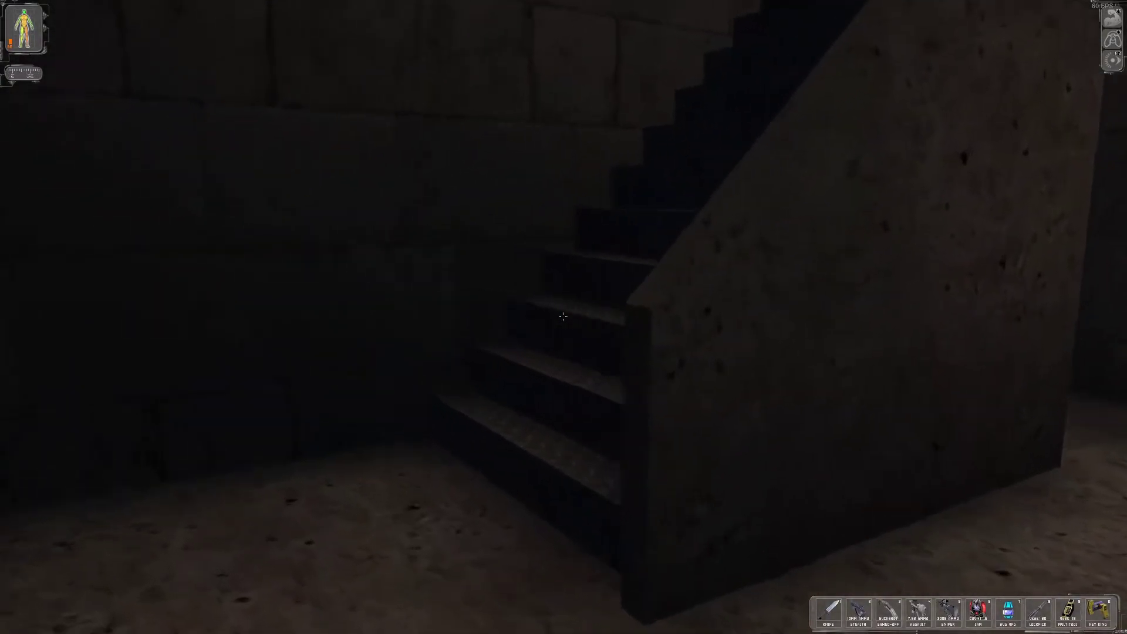
Climb the stairs into the restroom and open the green stall door.
{"action": "key", "text": "w"}
{"action": "key", "text": "w"}
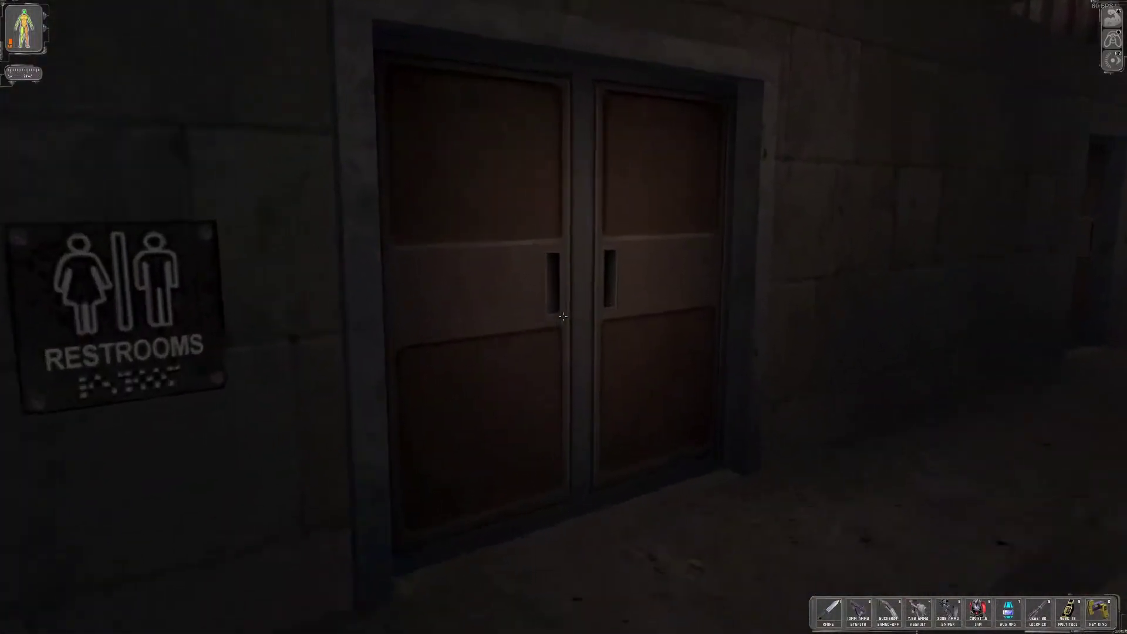
{"action": "key", "text": "w"}
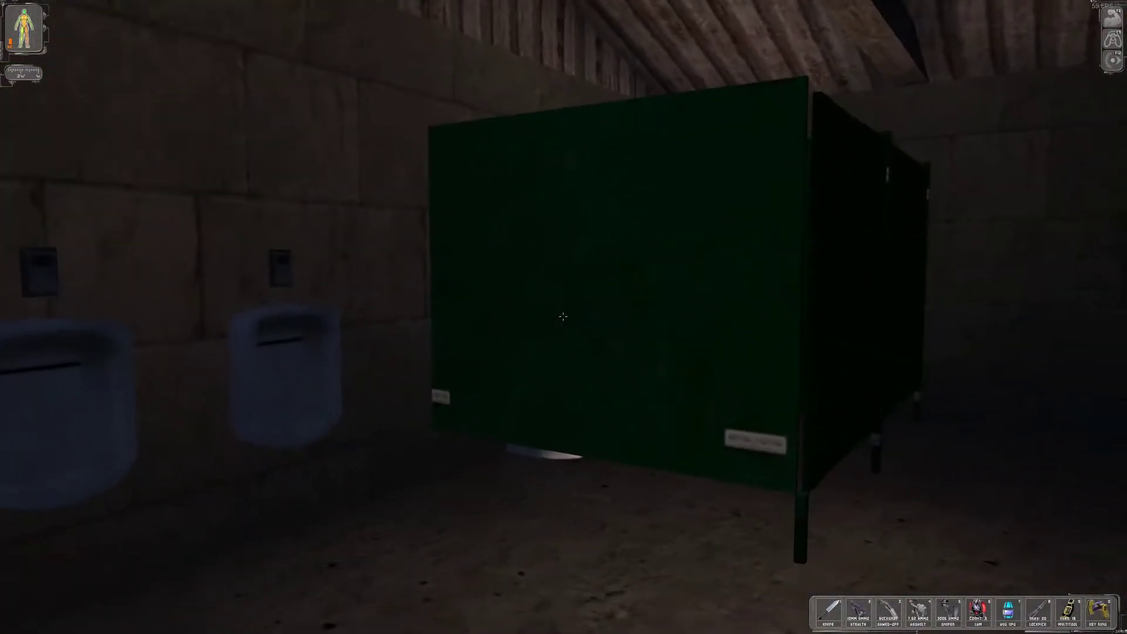
{"action": "key", "text": "w"}
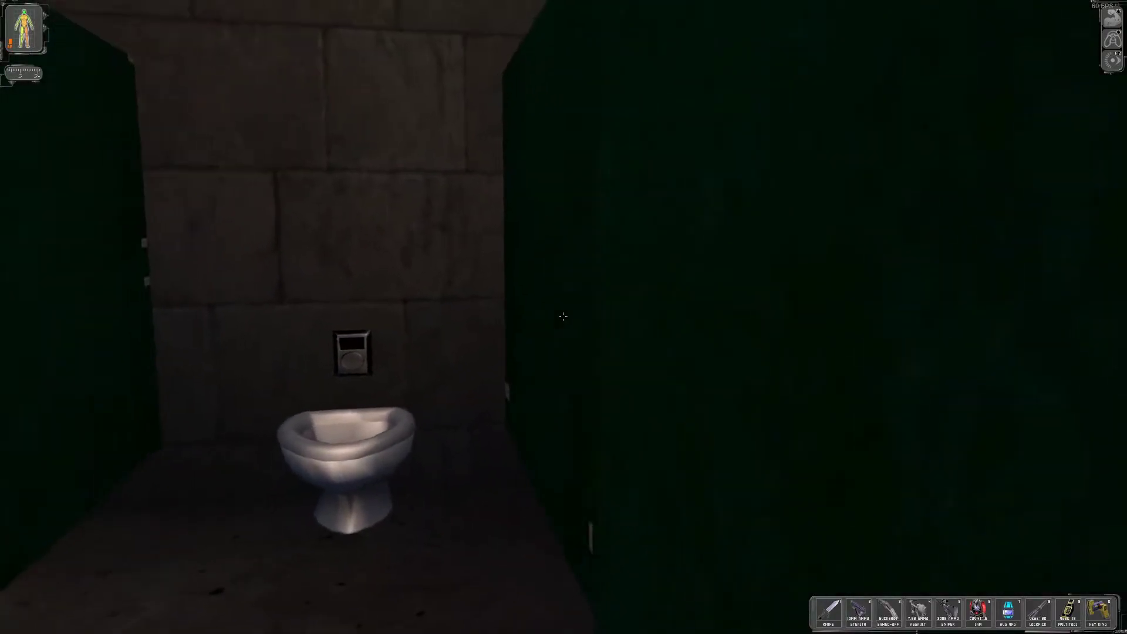
{"action": "right_click", "coordinate": [562, 317]}
Unlock the barracks metal door with the NanoKey Ring and step inside.
{"action": "key", "text": "w"}
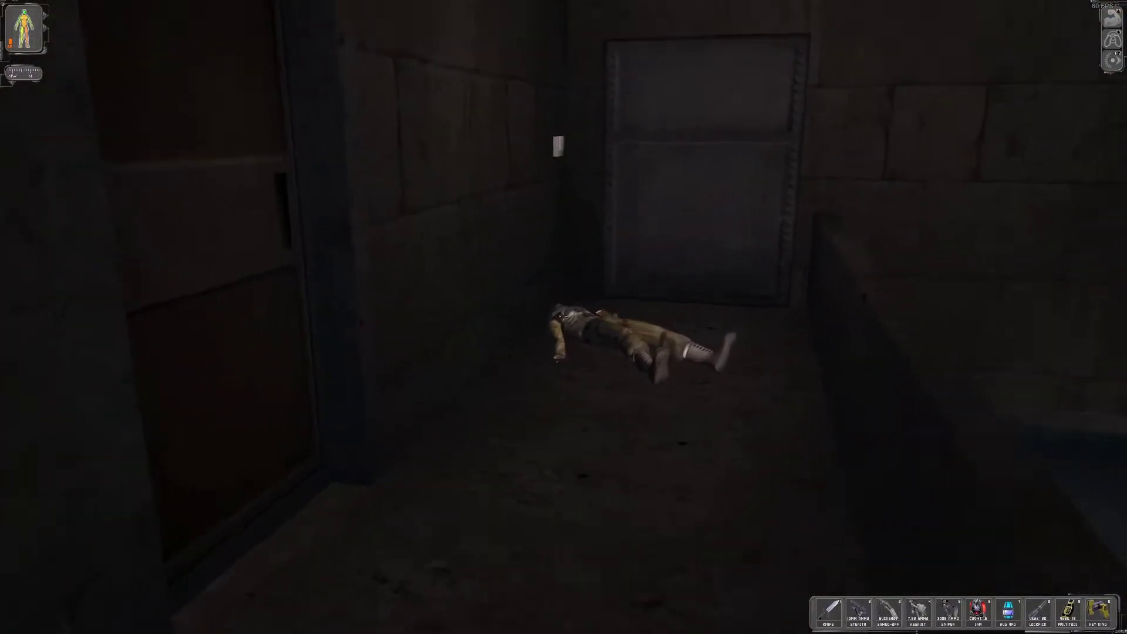
{"action": "key", "text": "w"}
{"action": "right_click", "coordinate": [562, 317]}
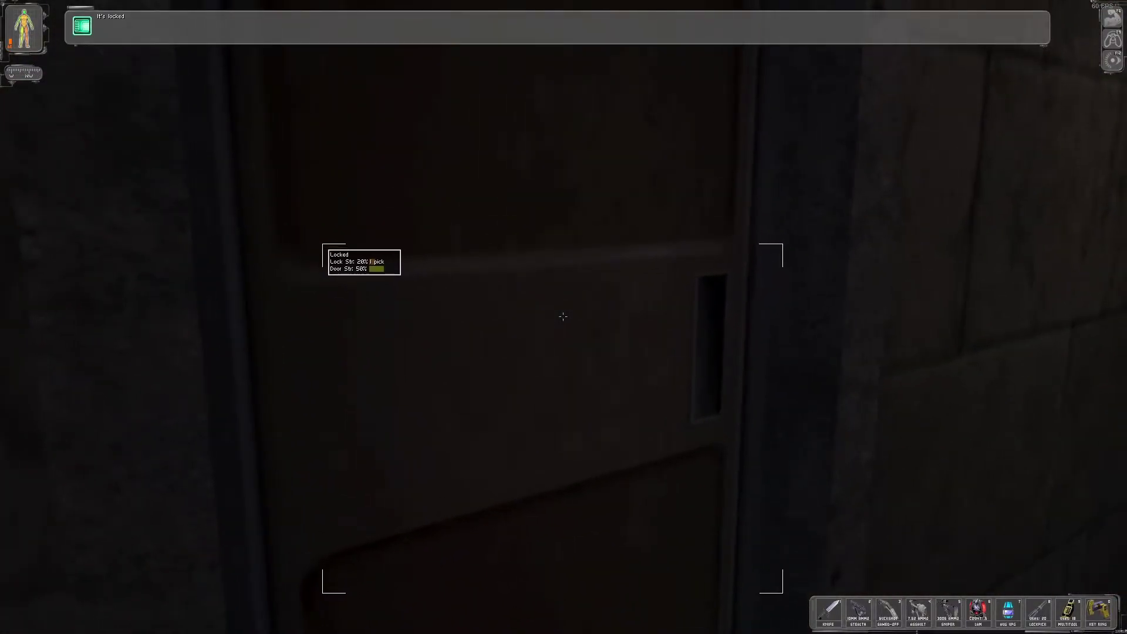
{"action": "right_click", "coordinate": [563, 318]}
{"action": "right_click", "coordinate": [563, 317]}
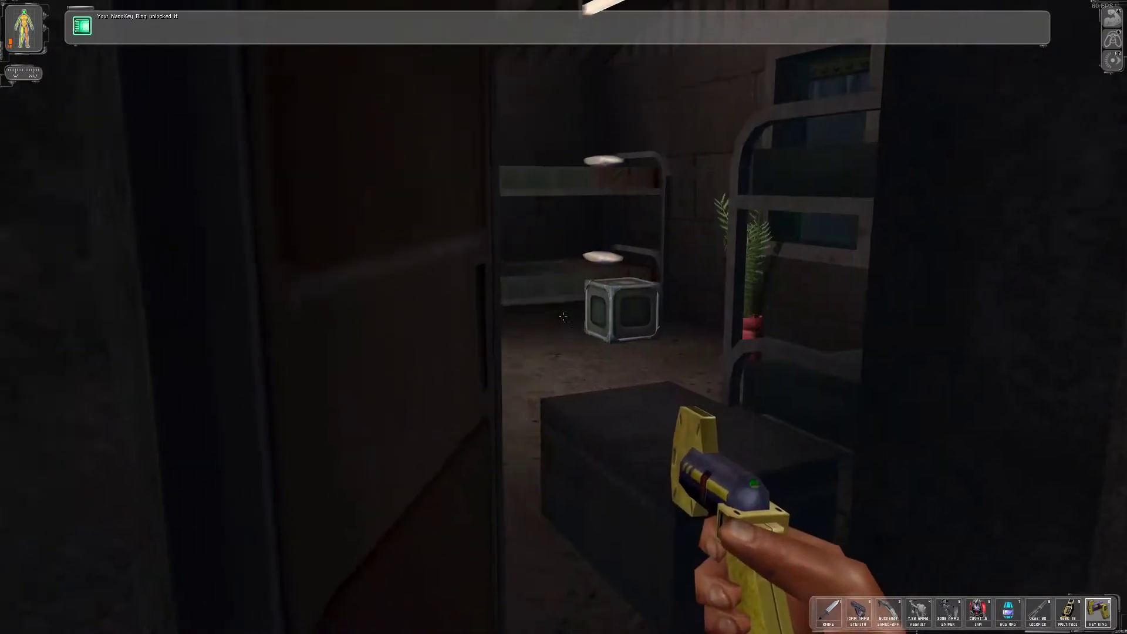
{"action": "key", "text": "w"}
{"action": "key", "text": "w"}
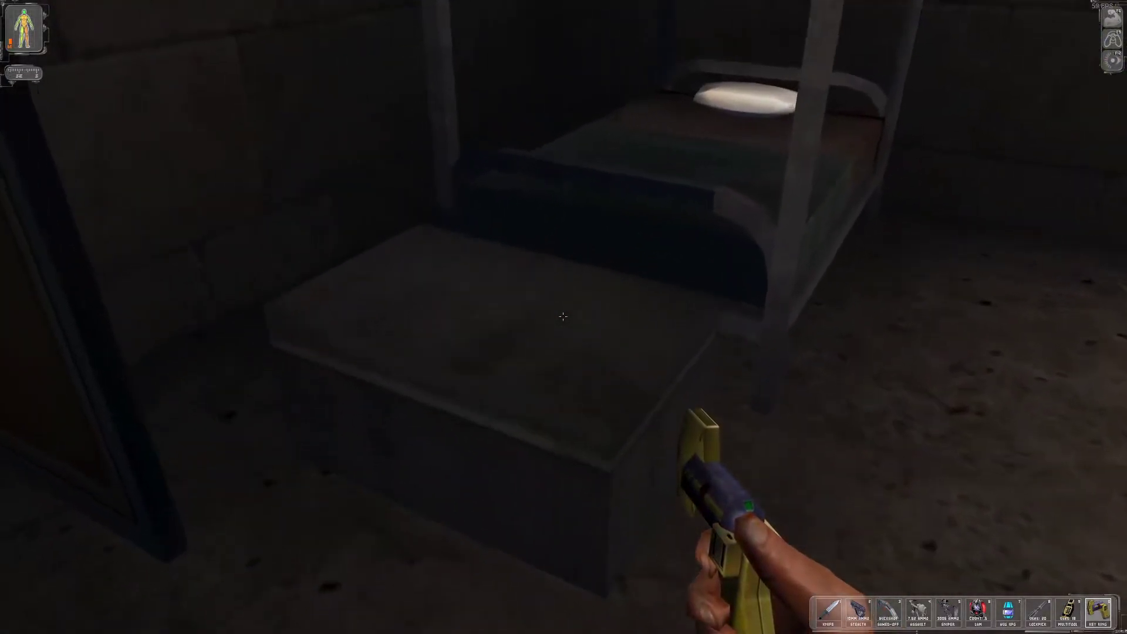
Read the footlocker's datacube, try the locked lockers and crate, and open the metal door.
{"action": "right_click", "coordinate": [563, 317]}
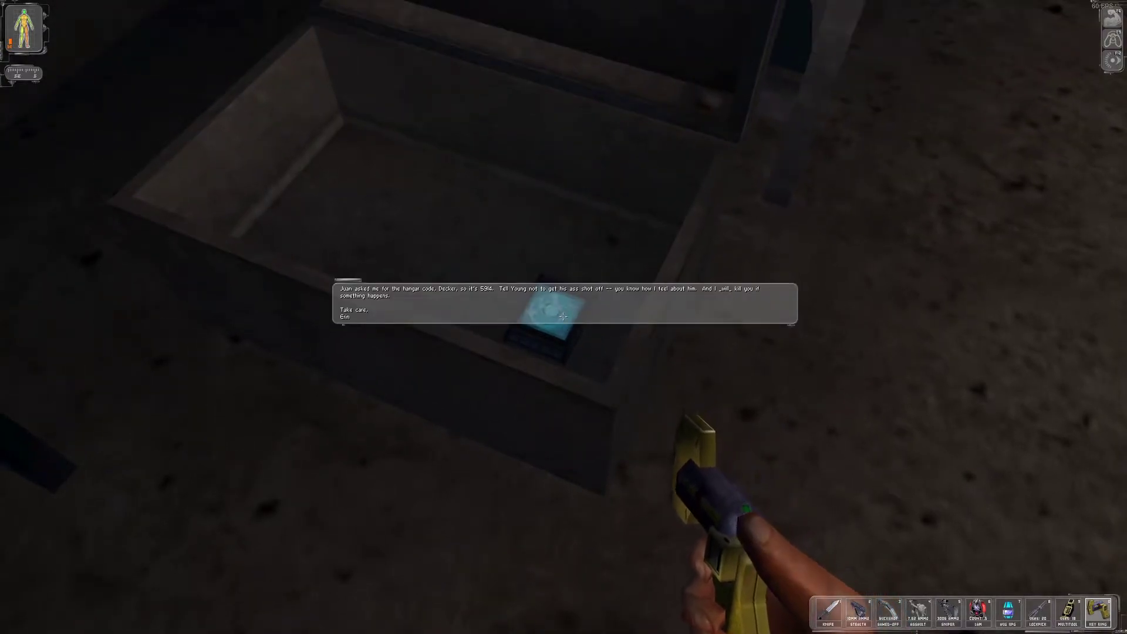
{"action": "right_click", "coordinate": [562, 317]}
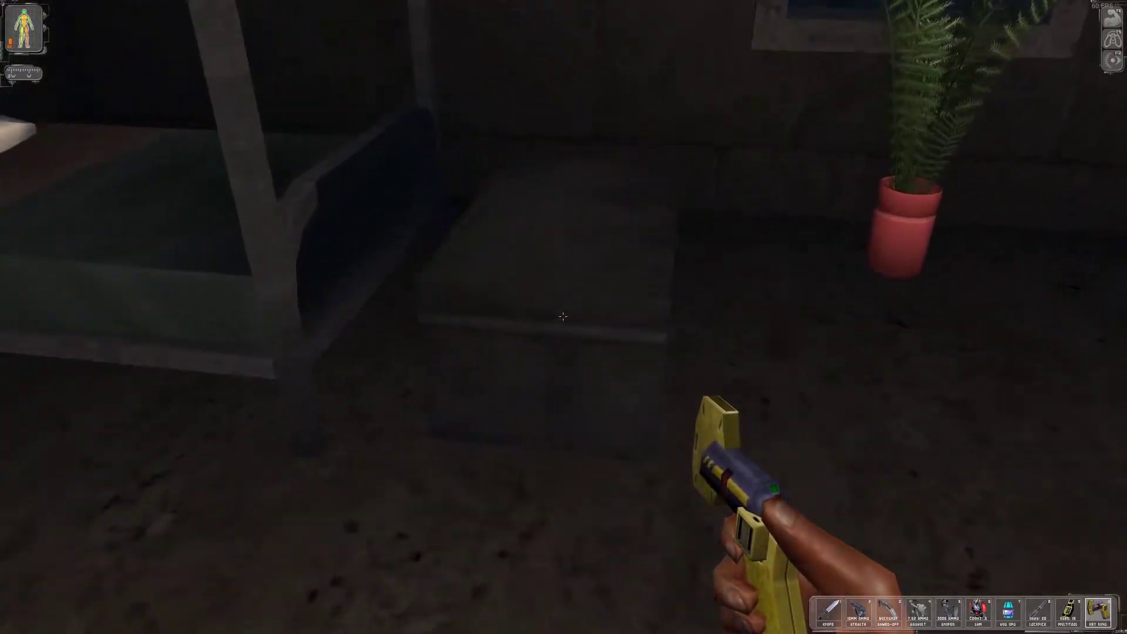
{"action": "right_click", "coordinate": [563, 317]}
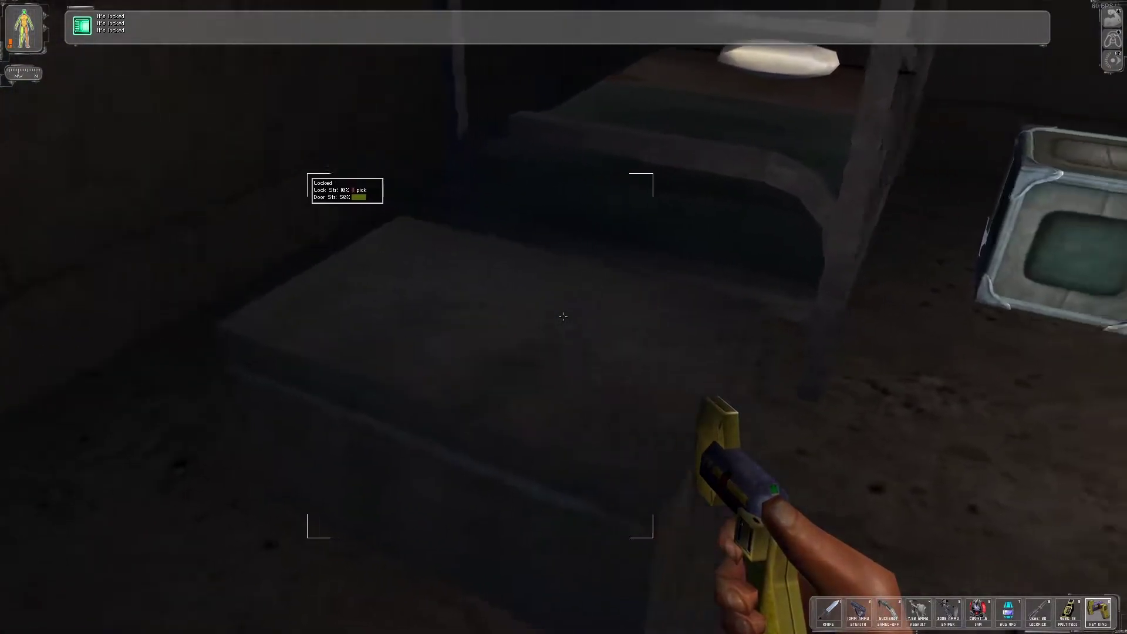
{"action": "right_click", "coordinate": [562, 317]}
{"action": "key", "text": "w"}
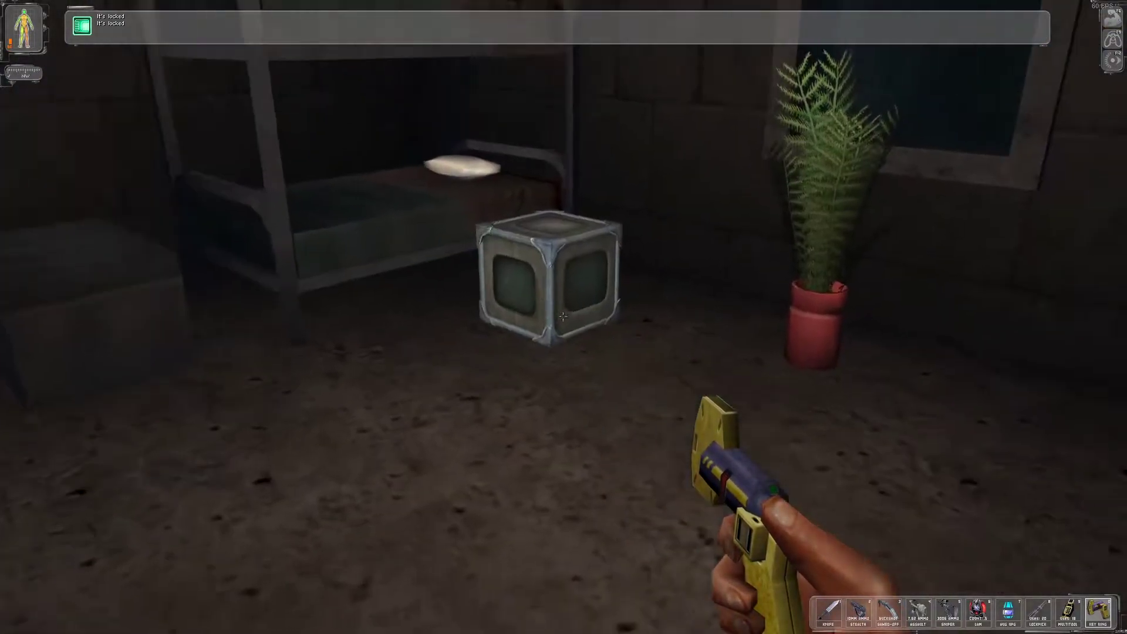
{"action": "right_click", "coordinate": [562, 317]}
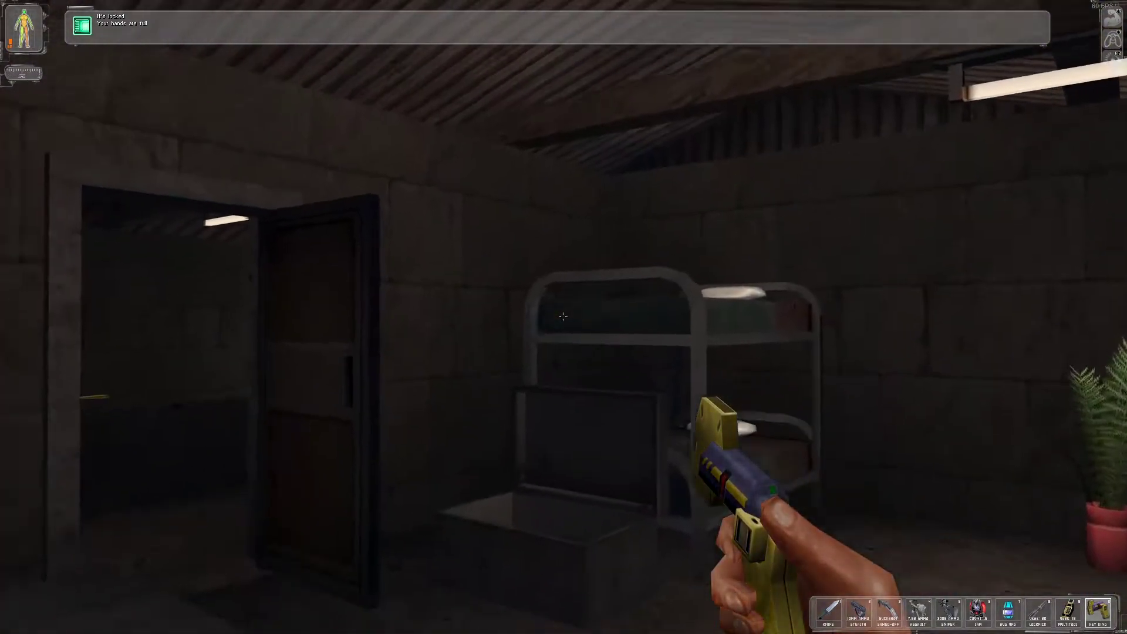
{"action": "key", "text": "w"}
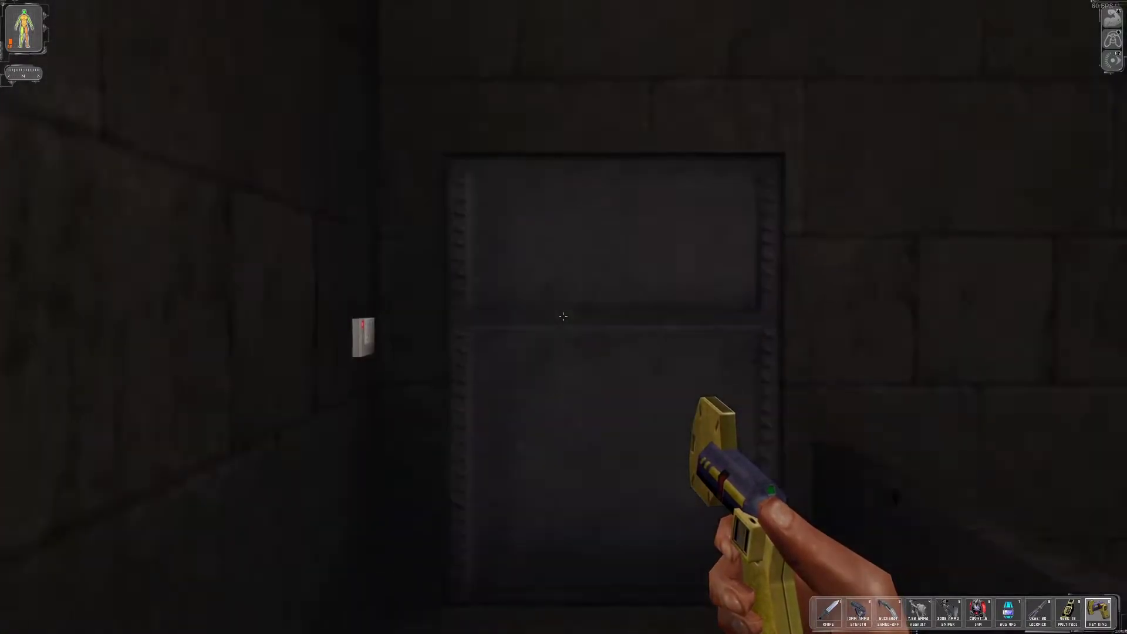
{"action": "right_click", "coordinate": [562, 317]}
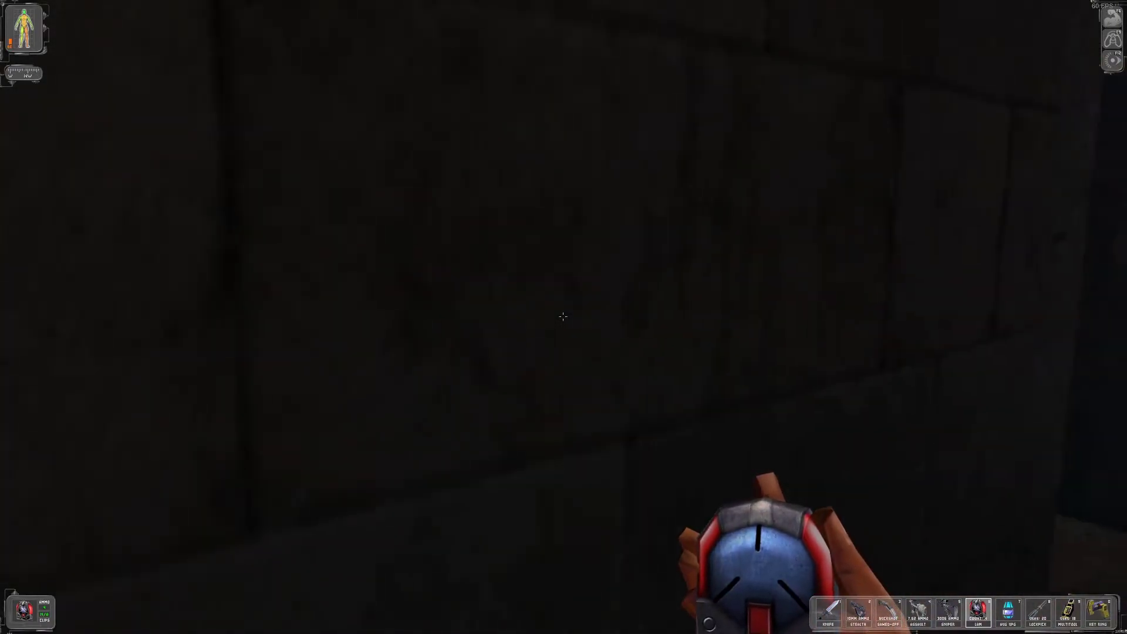
Loot the broken crates for darts, a multitool and a bioelectric cell, then view inventory.
{"action": "key", "text": "1"}
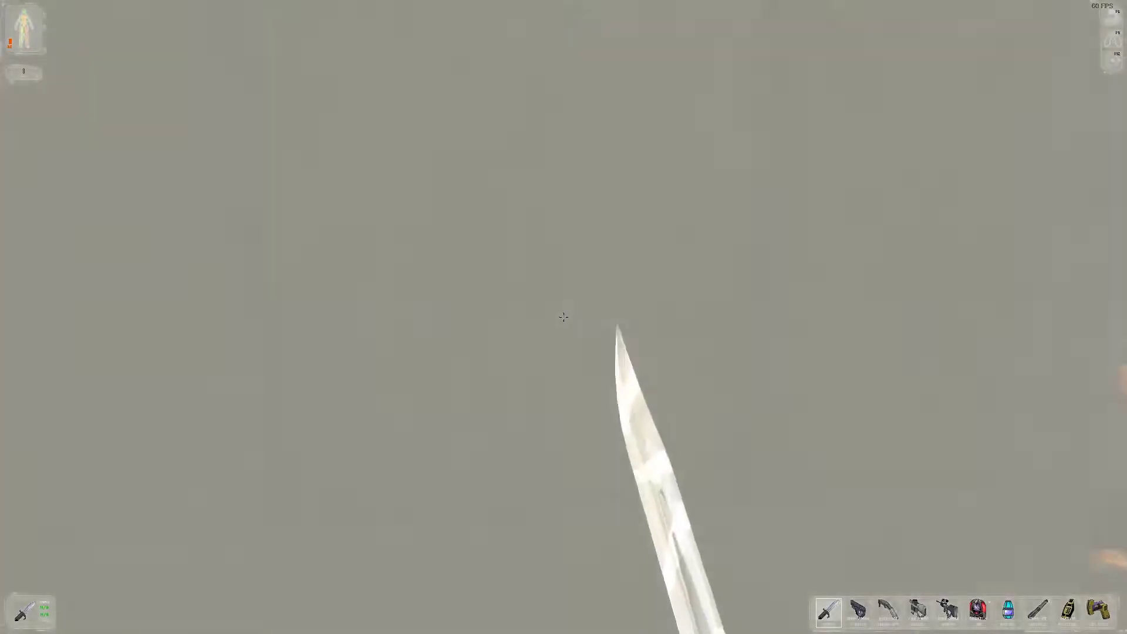
{"action": "key", "text": "w"}
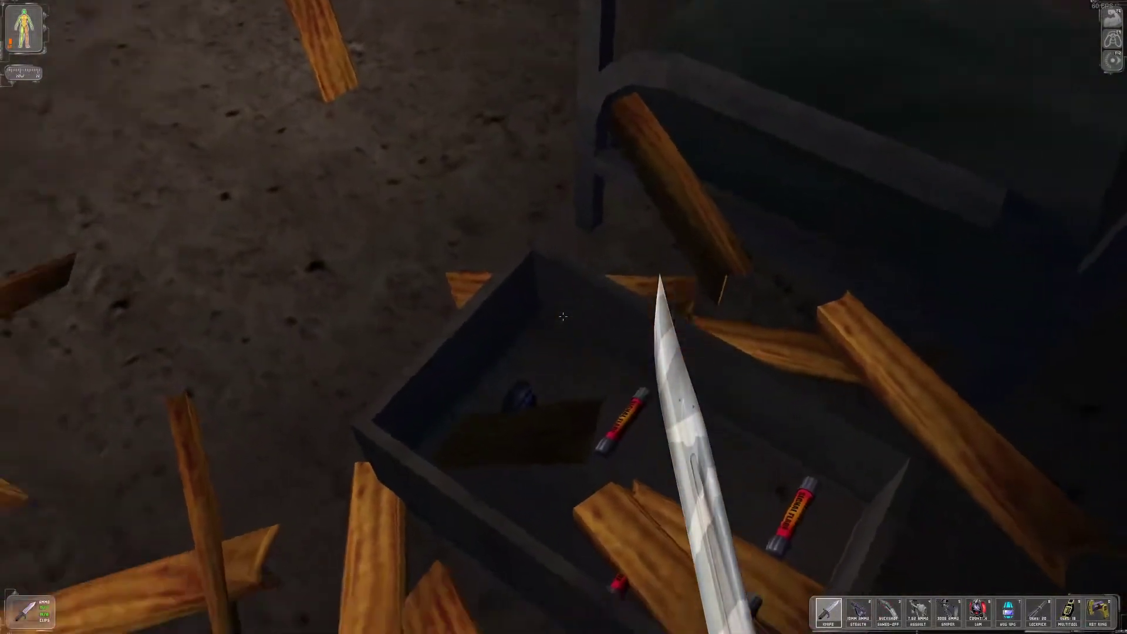
{"action": "key", "text": "w"}
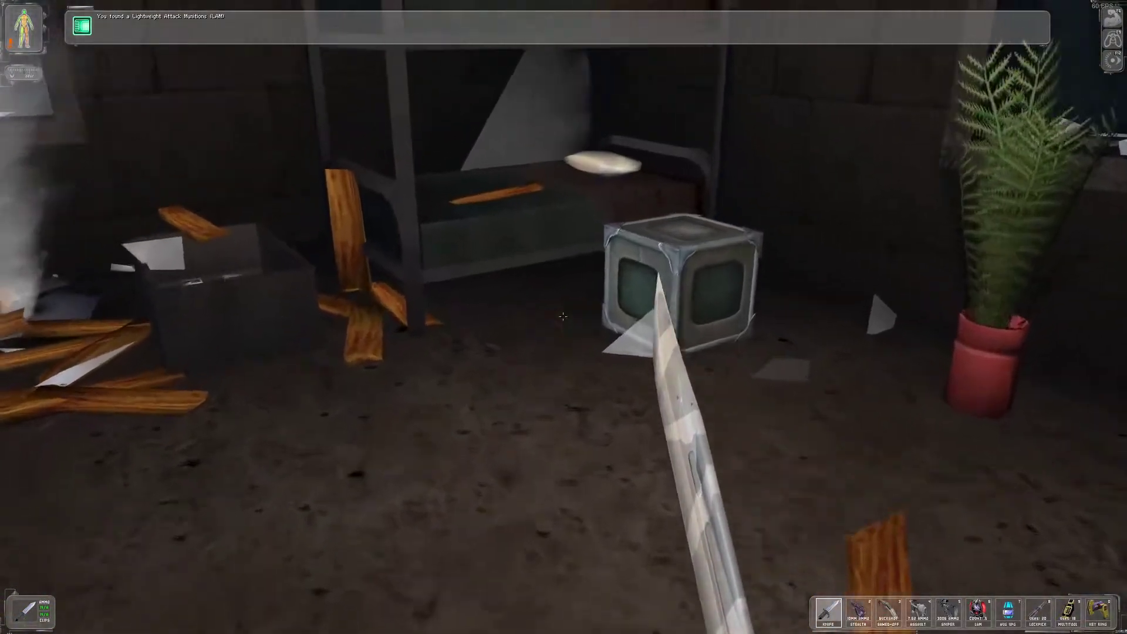
{"action": "key", "text": "w"}
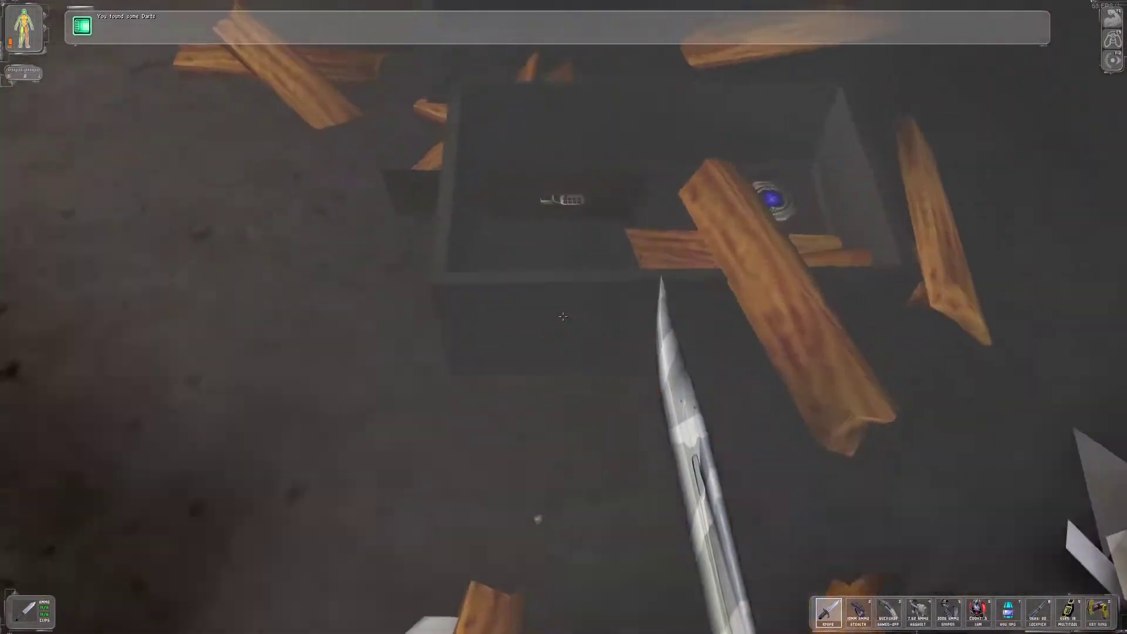
{"action": "right_click", "coordinate": [562, 316]}
{"action": "right_click", "coordinate": [562, 317]}
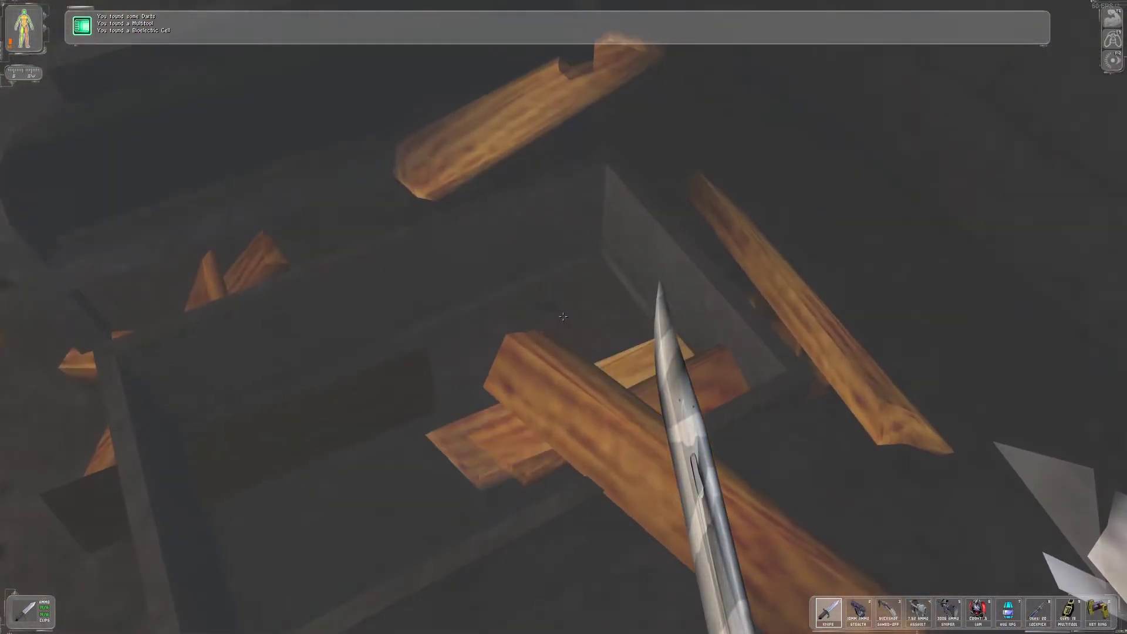
{"action": "key", "text": "w"}
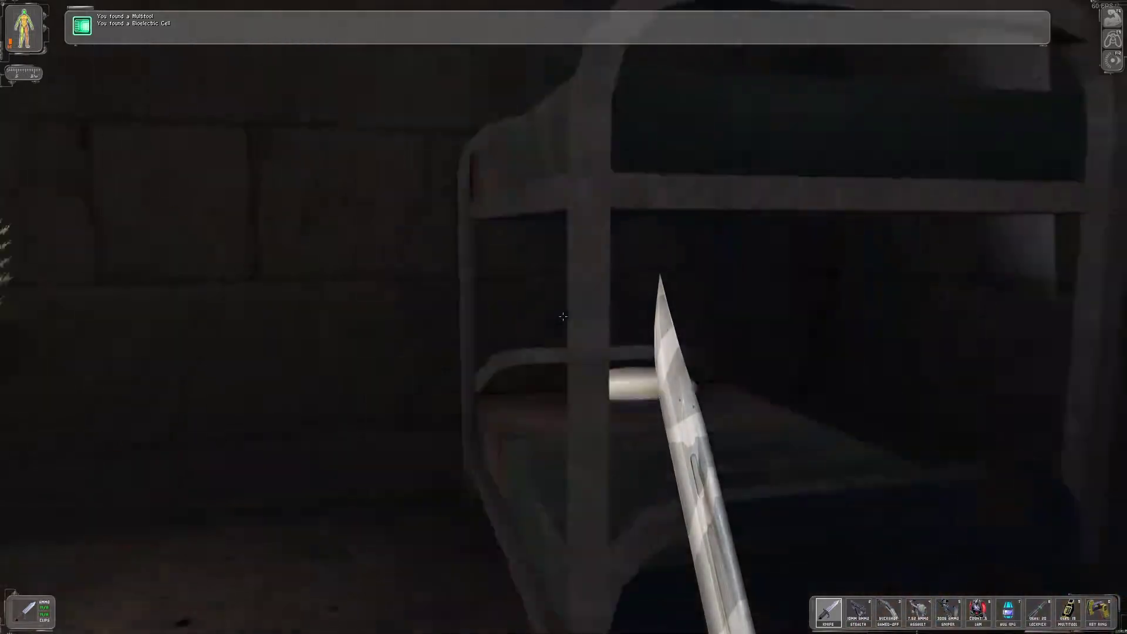
{"action": "key", "text": "F1"}
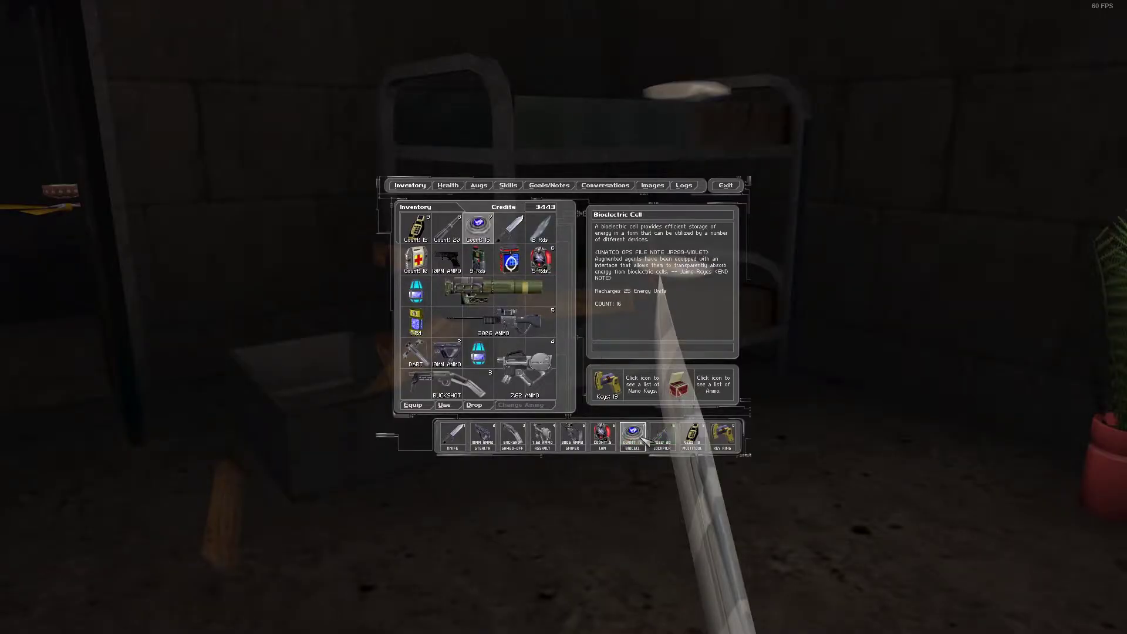
Use the bioelectric cell to recharge 25 energy, then ready the combat knife.
{"action": "key", "text": "F1"}
{"action": "key", "text": "s"}
{"action": "key", "text": "0"}
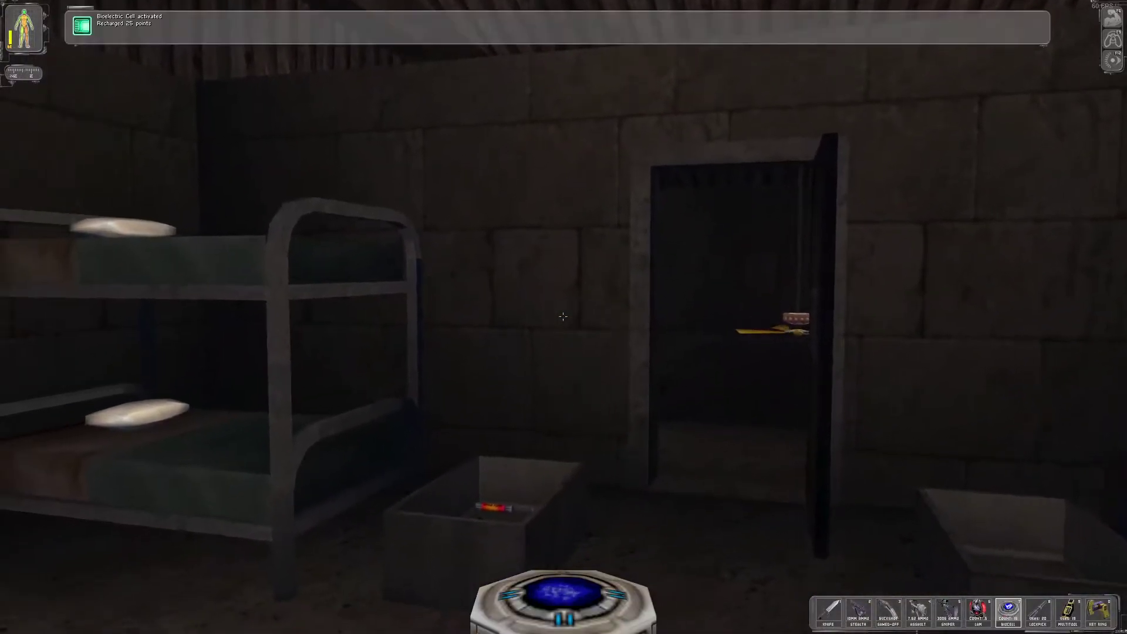
{"action": "left_click", "coordinate": [562, 316]}
{"action": "key", "text": "F1"}
{"action": "key", "text": "F1"}
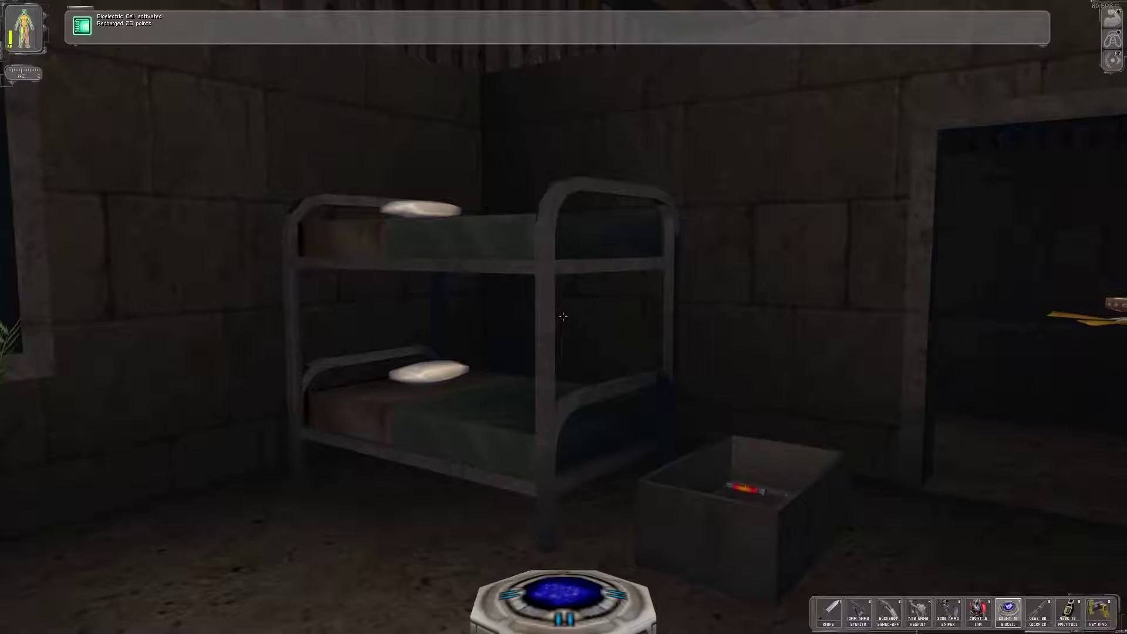
{"action": "key", "text": "1"}
Walk along the wall past the lounge to the bunker's double doors.
{"action": "key", "text": "w"}
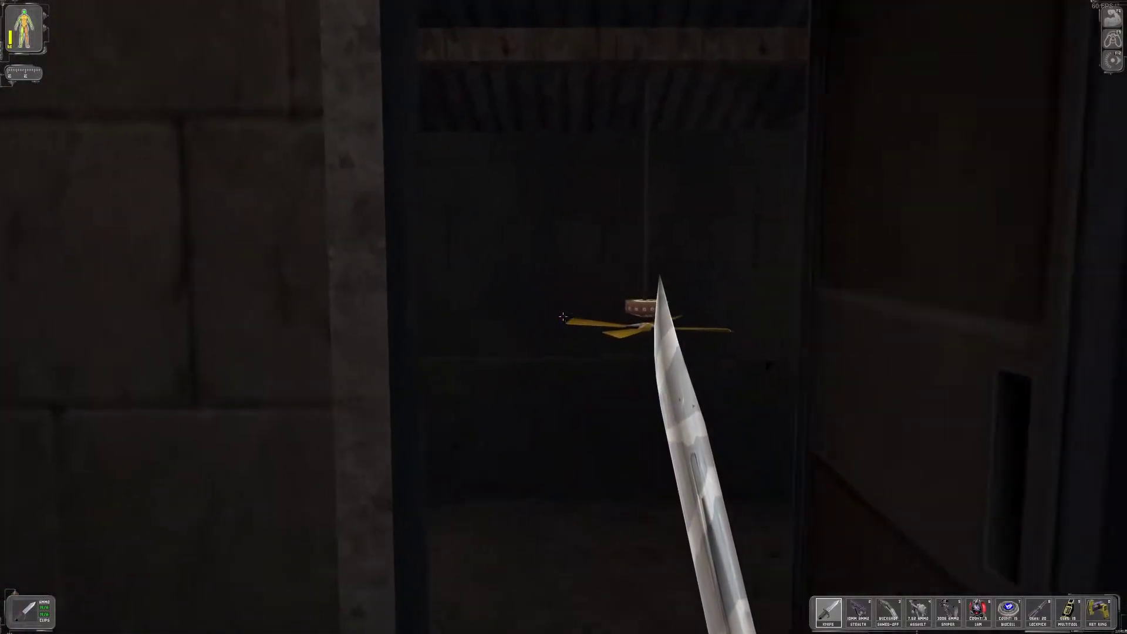
{"action": "key", "text": "w"}
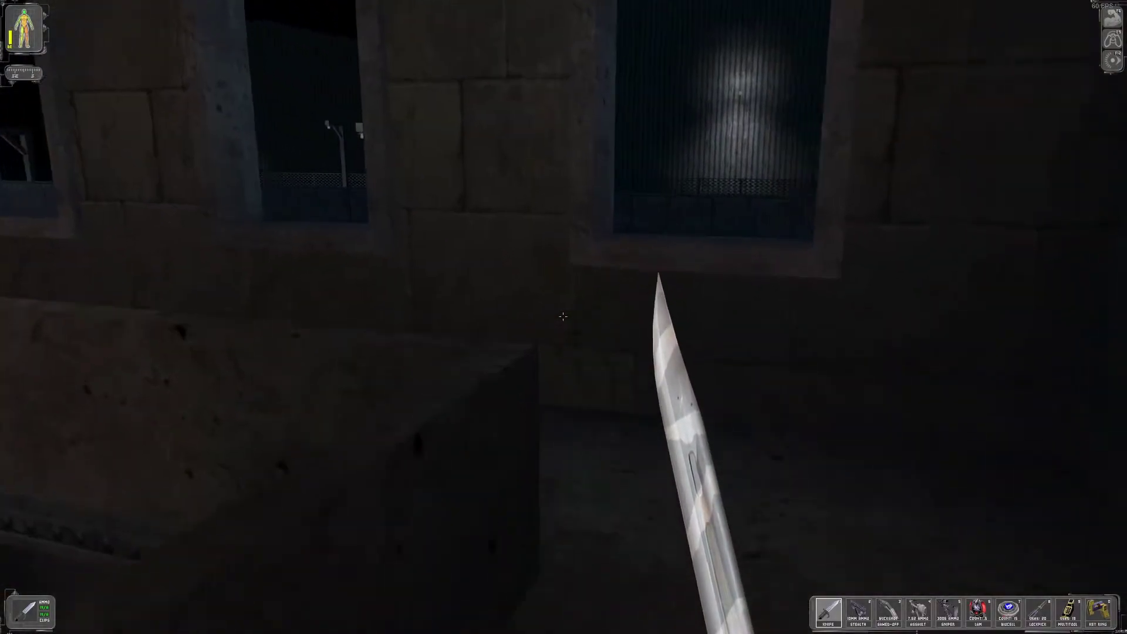
{"action": "key", "text": "w"}
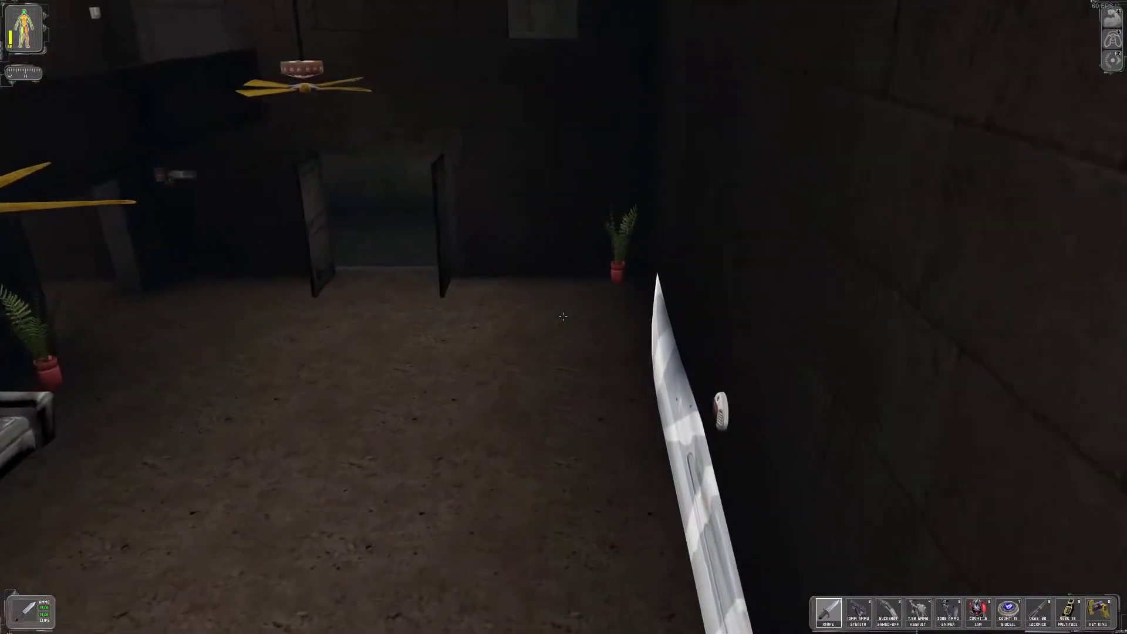
{"action": "key", "text": "w"}
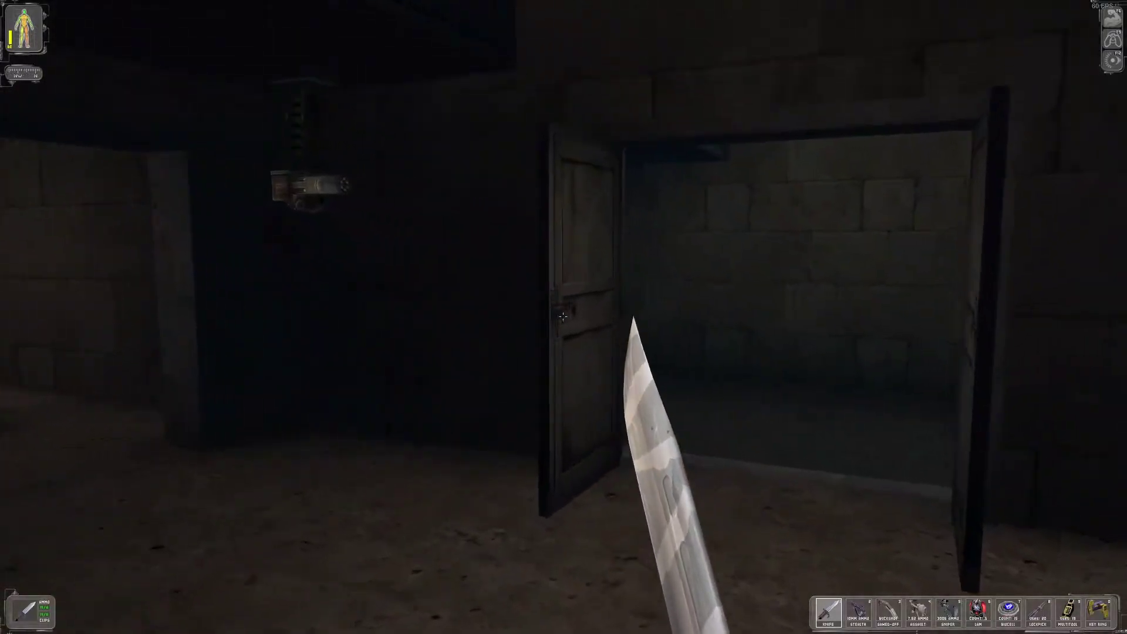
Circle the building and take down the courtyard guard through the pistol scope.
{"action": "key", "text": "w"}
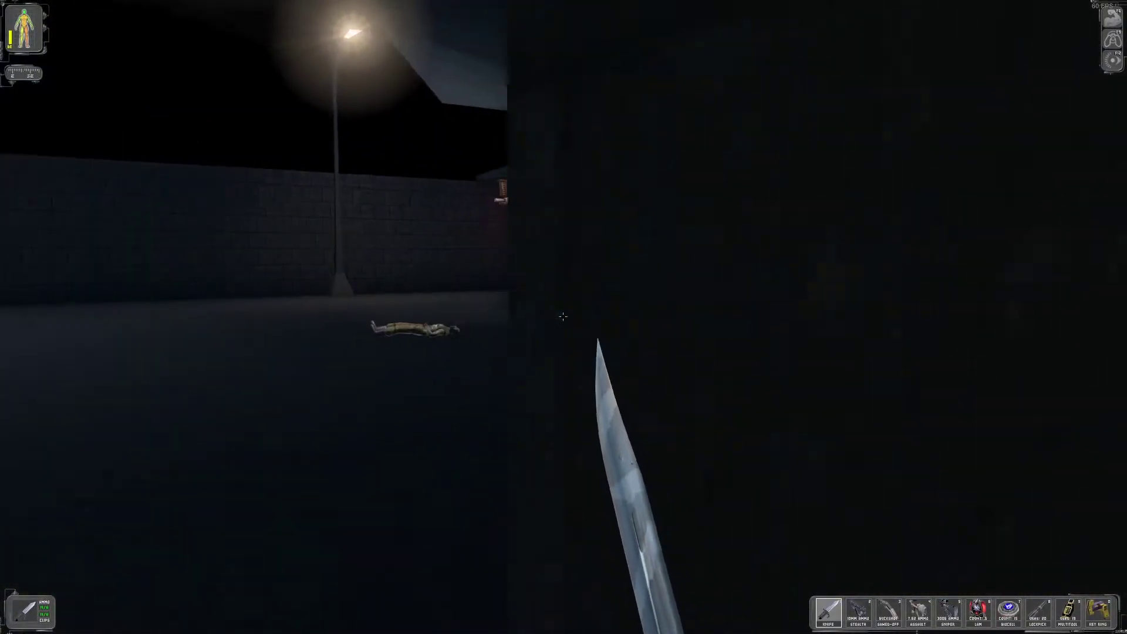
{"action": "key", "text": "w"}
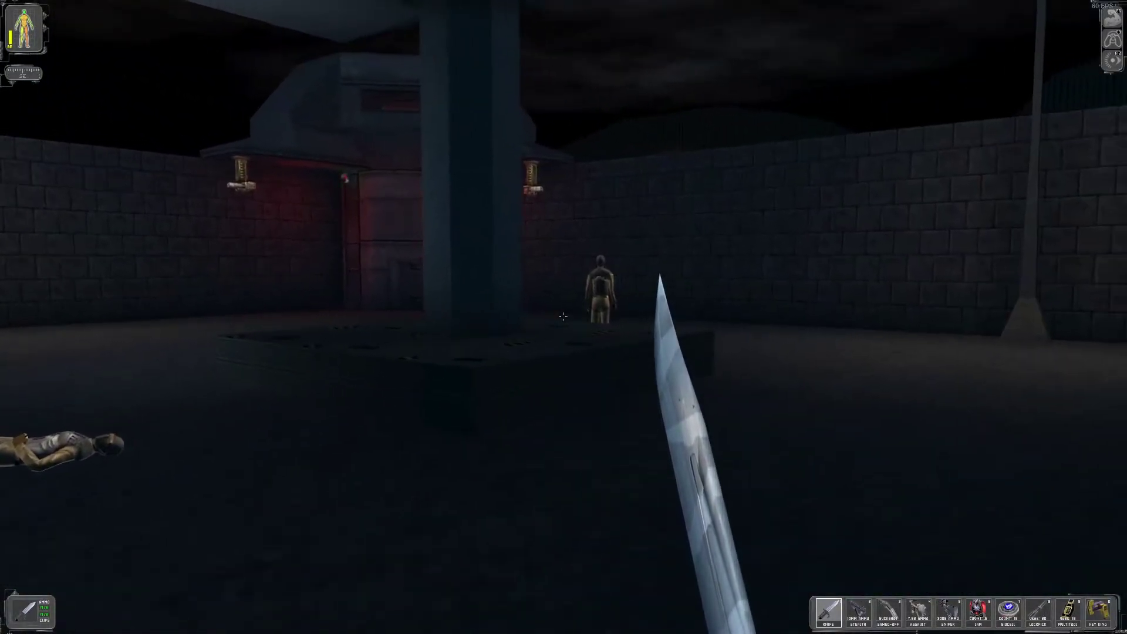
{"action": "key", "text": "2"}
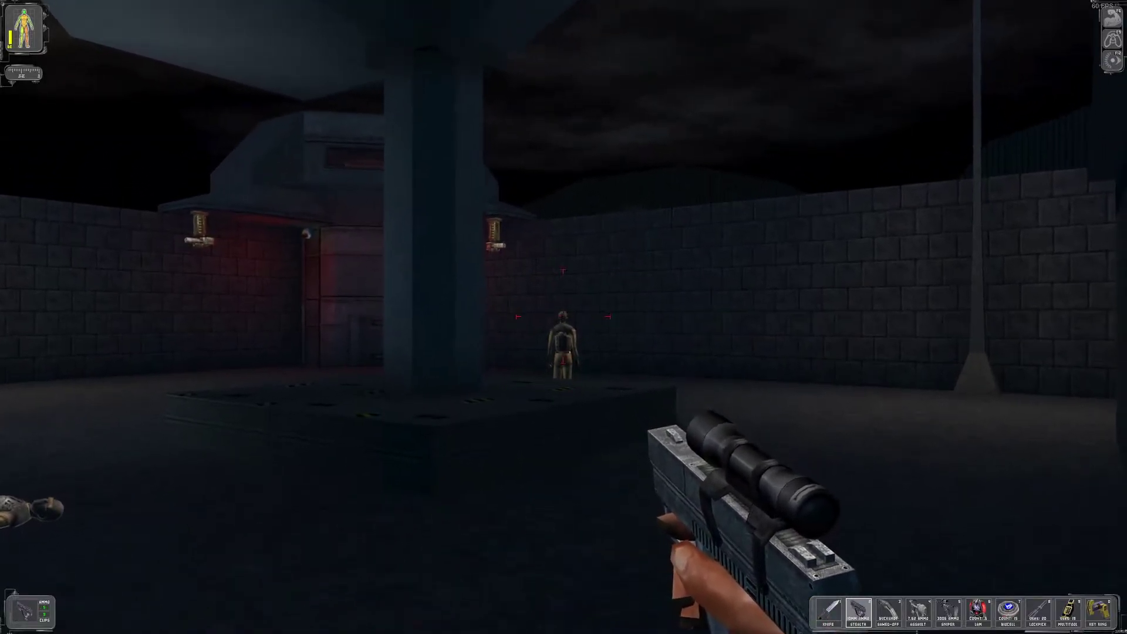
{"action": "key", "text": "bracketright"}
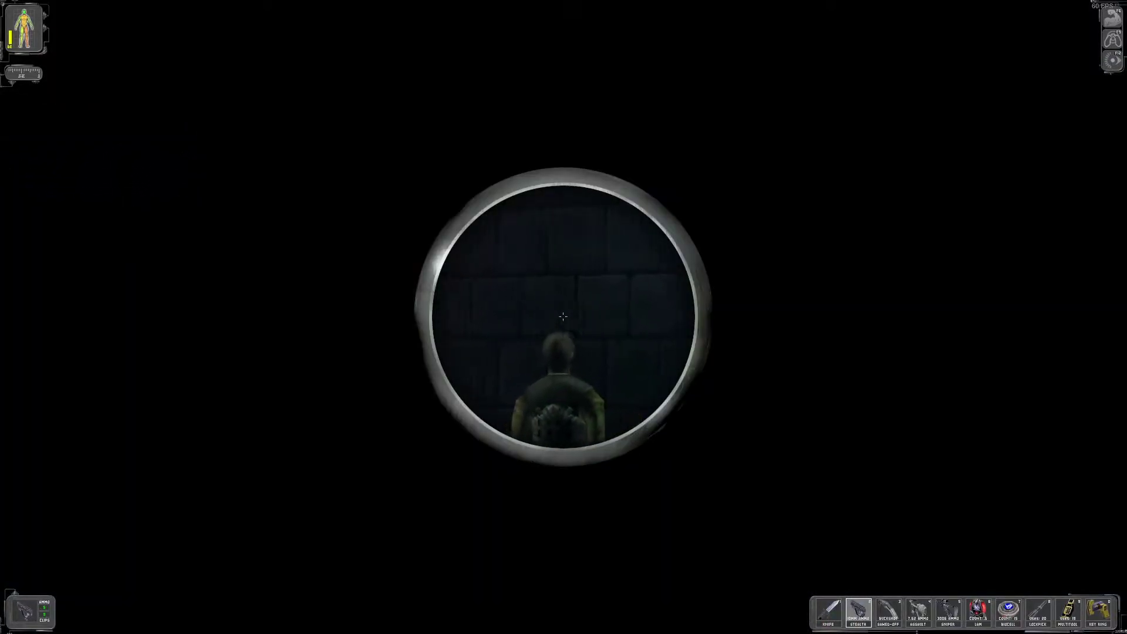
{"action": "key", "text": "bracketright"}
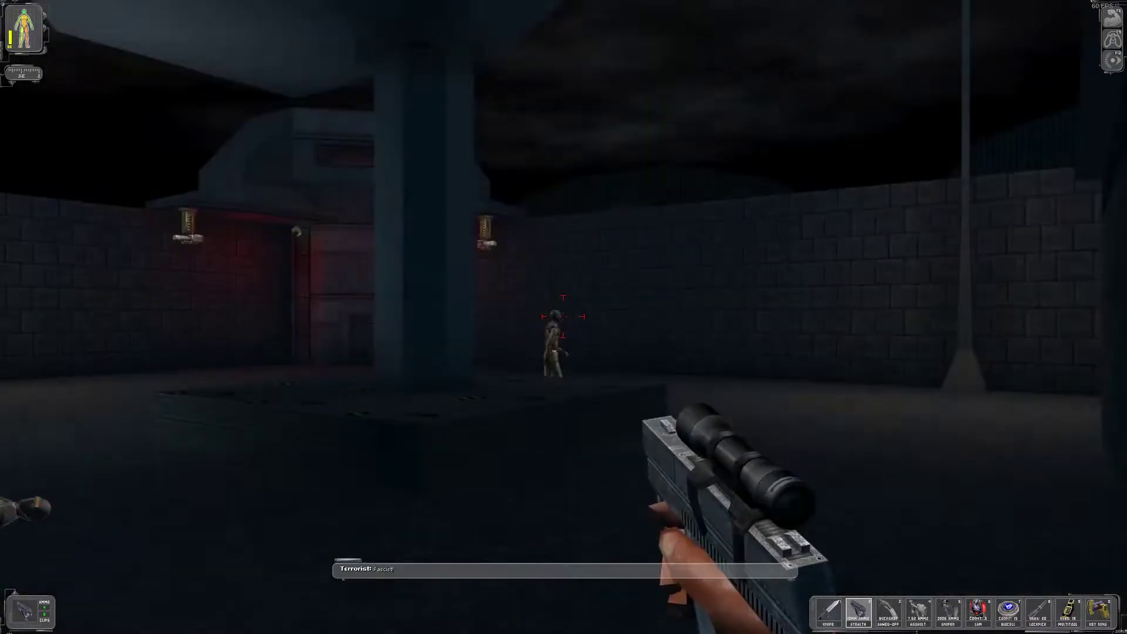
{"action": "key", "text": "bracketright"}
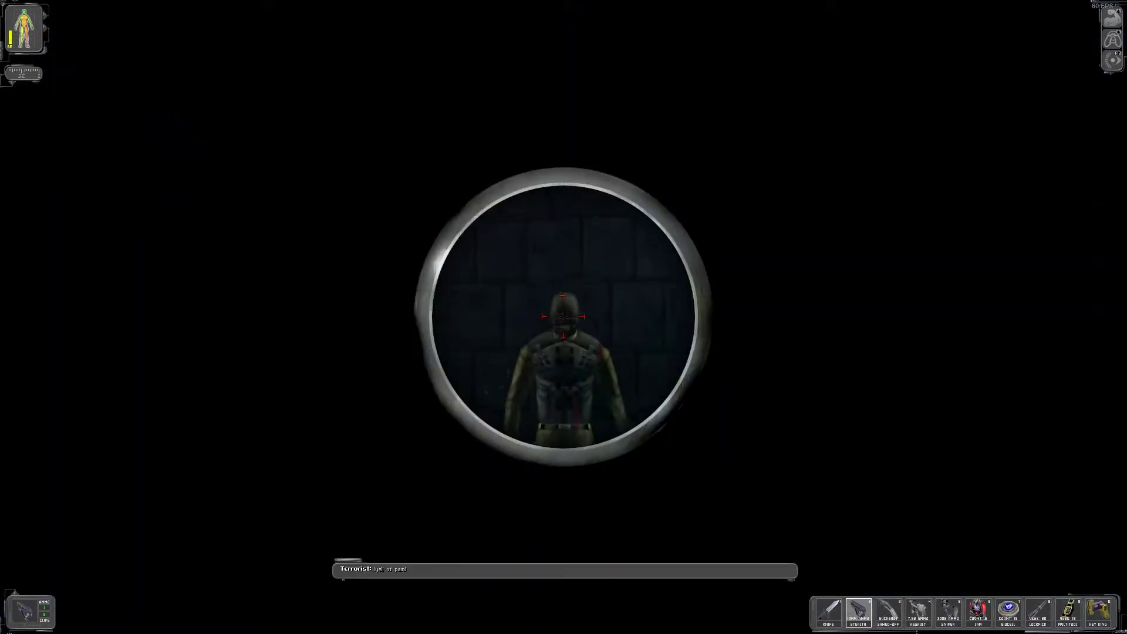
{"action": "key", "text": "bracketright"}
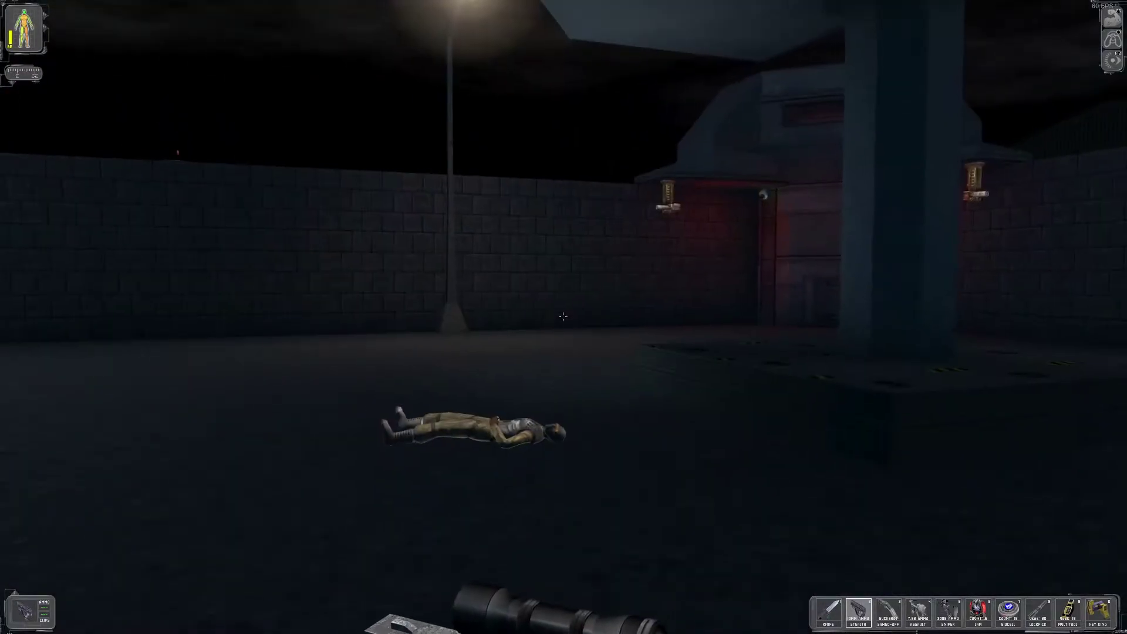
Search the guard's body for the Security Tower key and 10mm ammo.
{"action": "key", "text": "bracketright"}
{"action": "key", "text": "bracketright"}
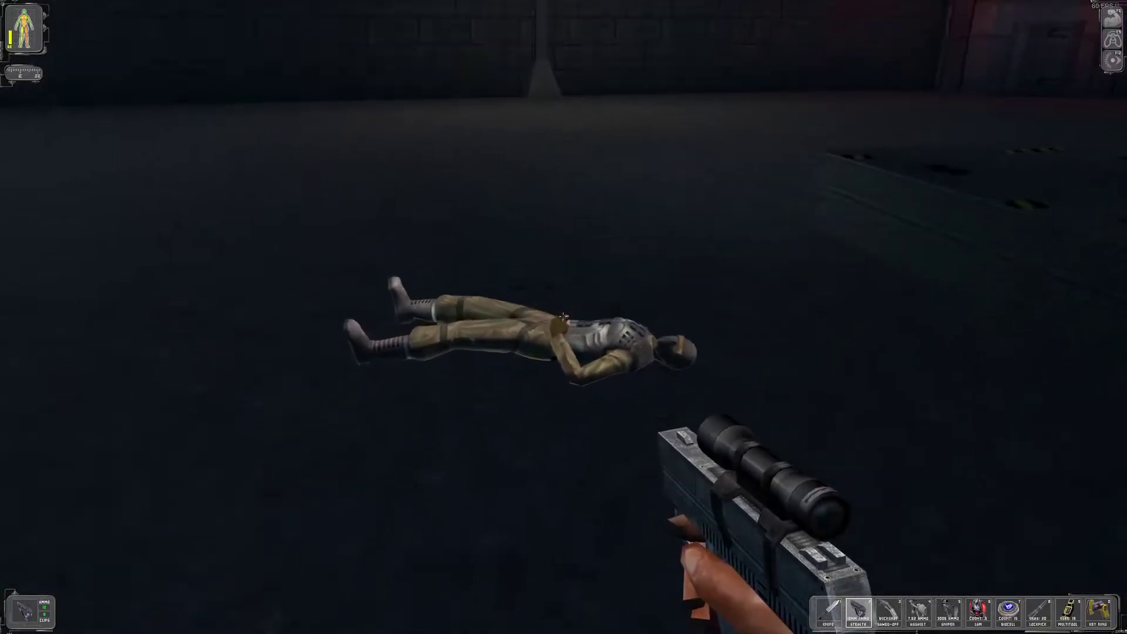
{"action": "key", "text": "w"}
{"action": "right_click", "coordinate": [563, 315]}
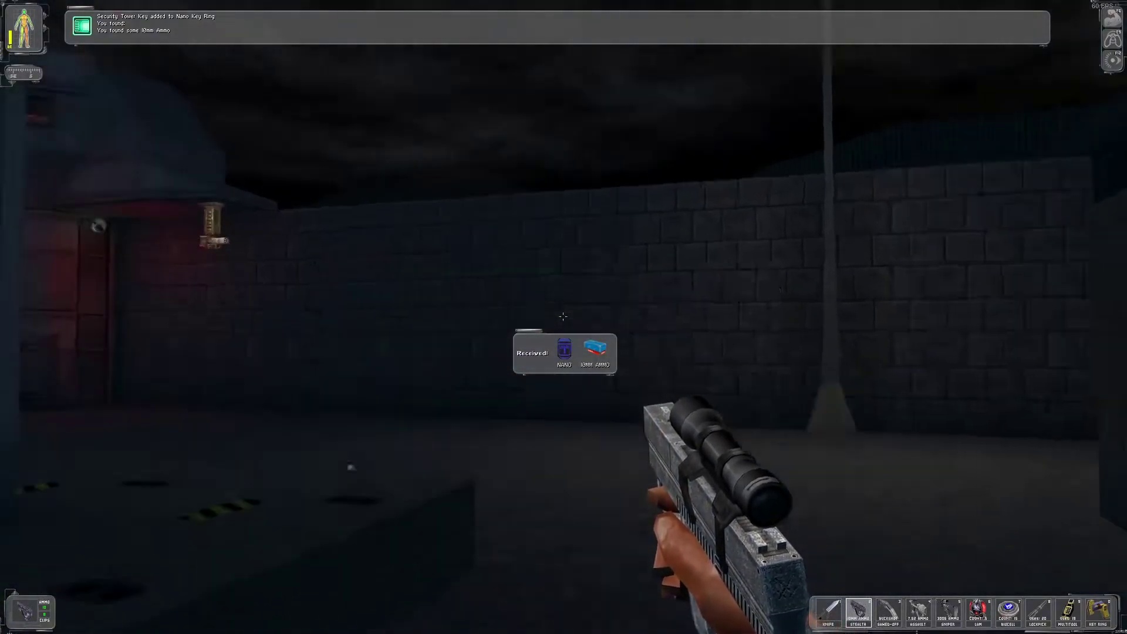
{"action": "key", "text": "w"}
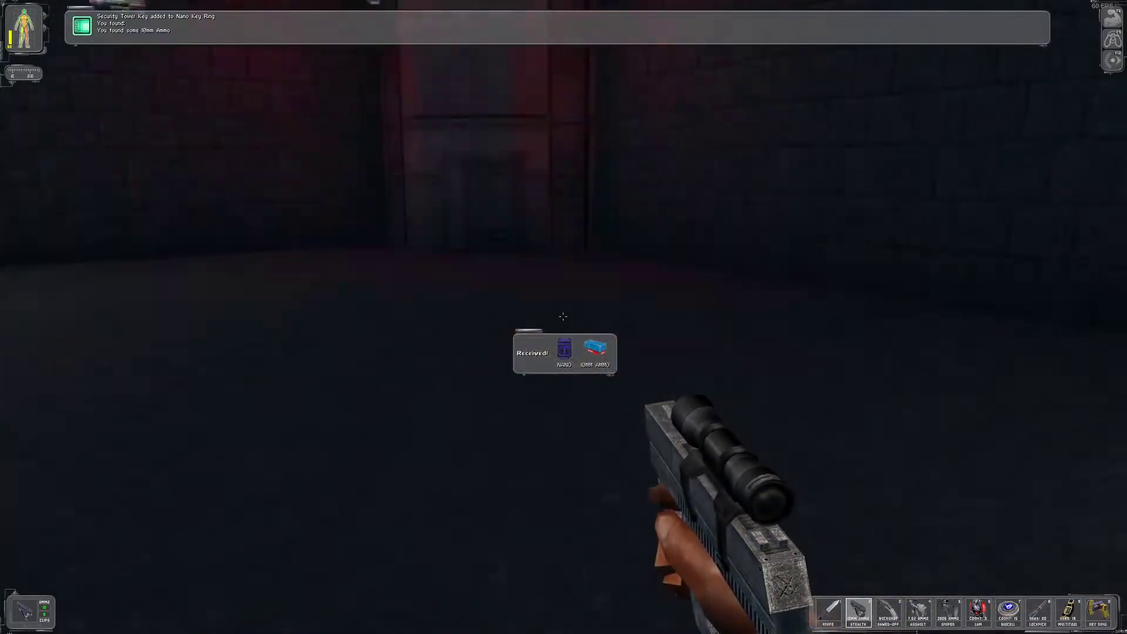
Unlock the security tower door with the NanoKey Ring and climb the ladder.
{"action": "key", "text": "w"}
{"action": "key", "text": "k"}
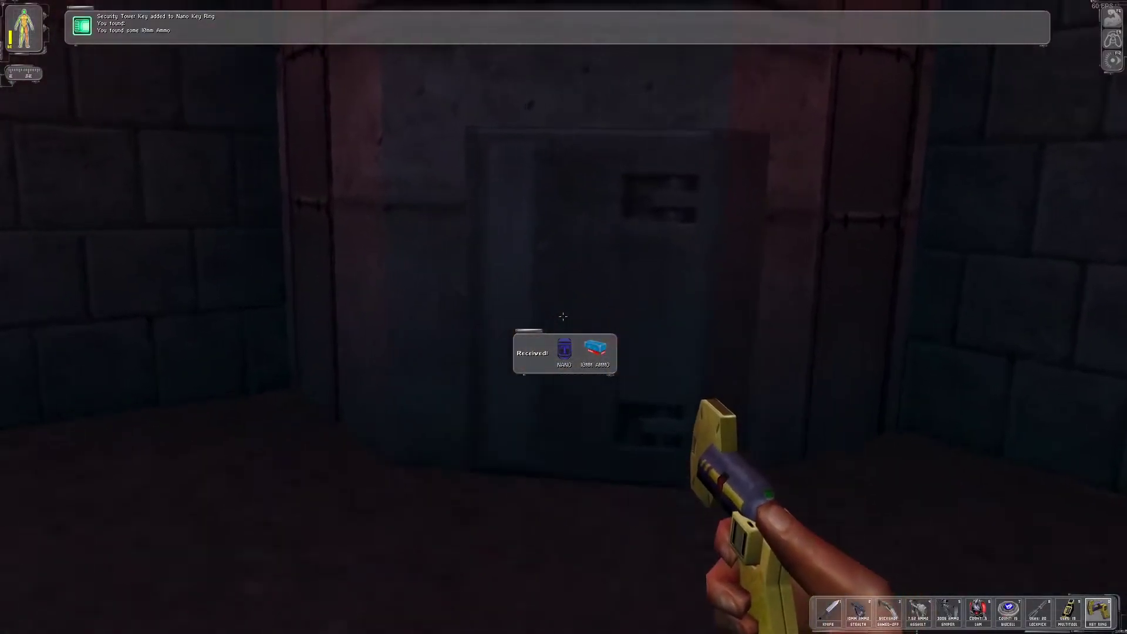
{"action": "left_click", "coordinate": [563, 316]}
{"action": "key", "text": "w"}
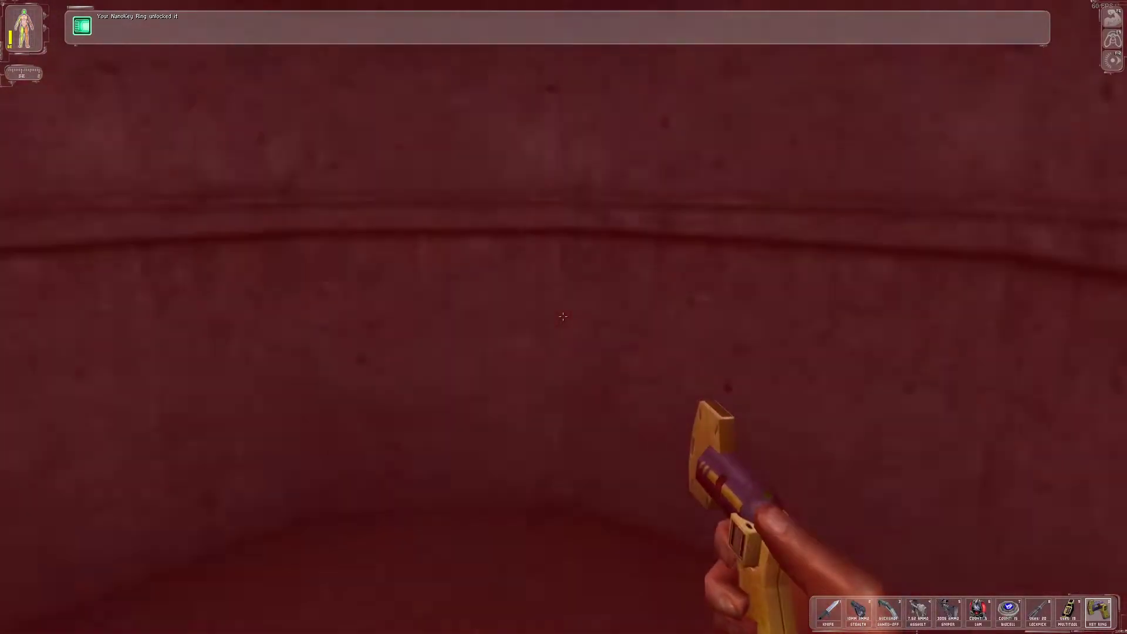
{"action": "key", "text": "w"}
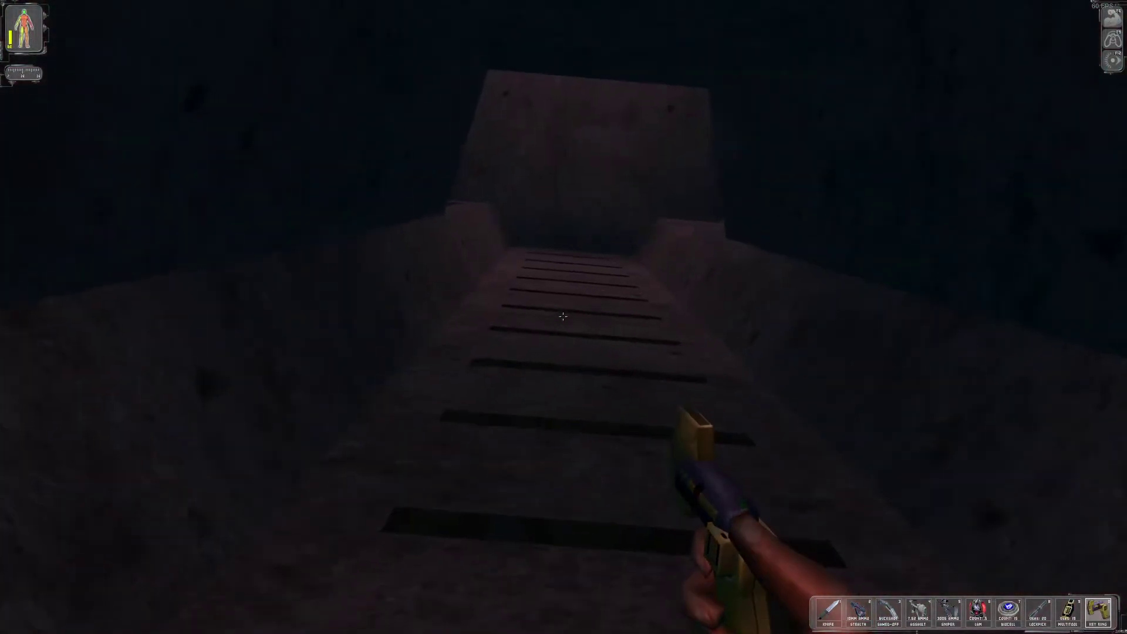
{"action": "key", "text": "w"}
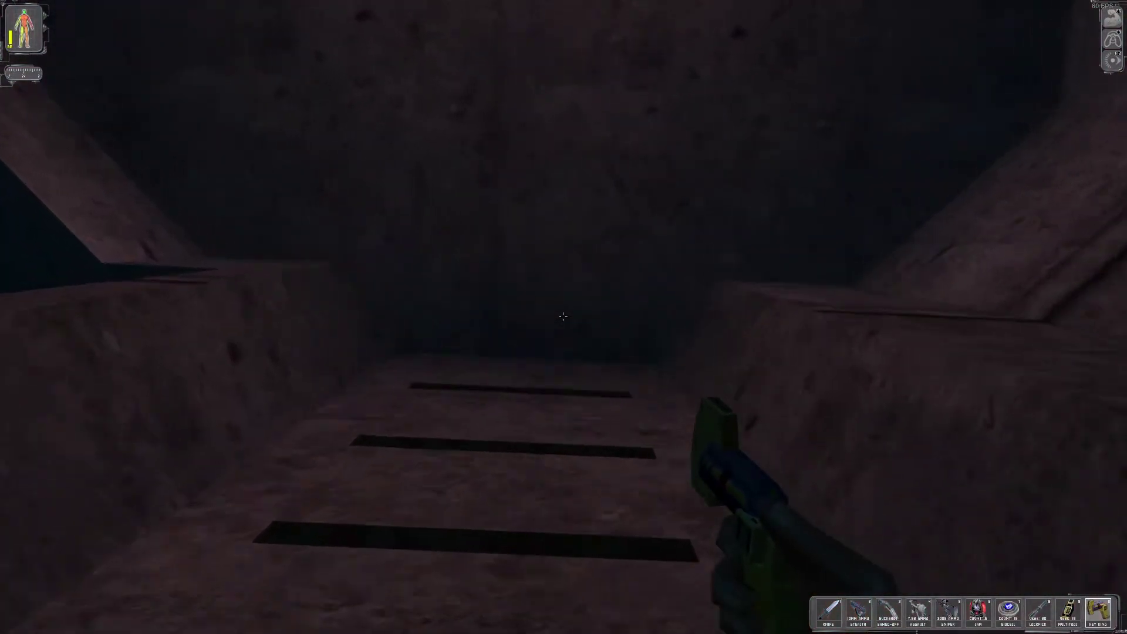
{"action": "key", "text": "w"}
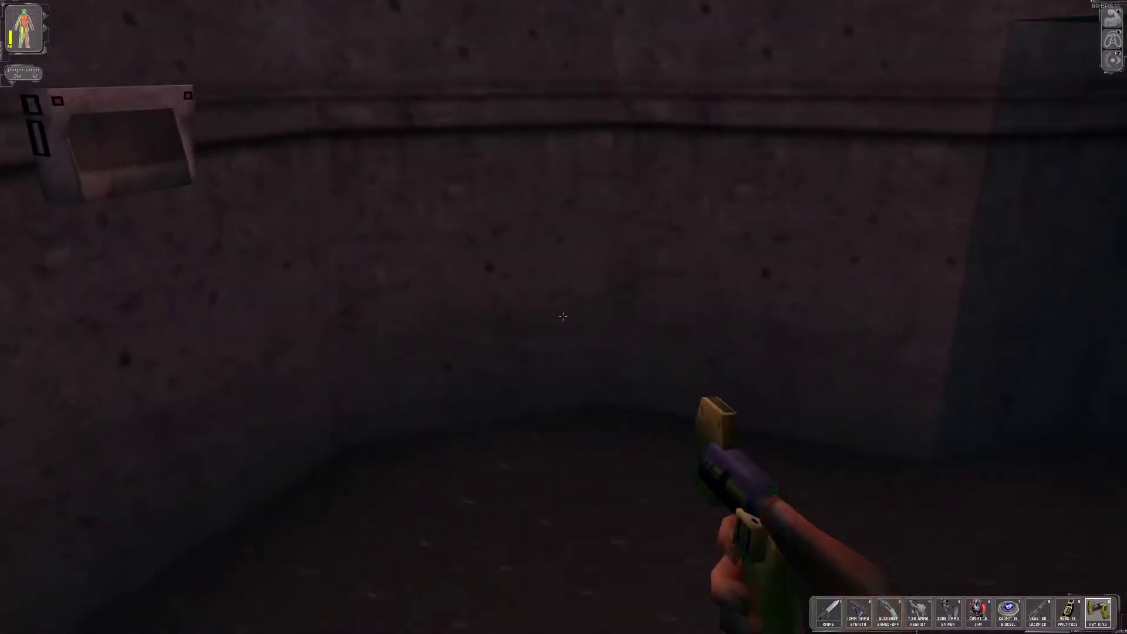
Deactivate the cameras at the security terminal and pick up the multitool on the ledge.
{"action": "key", "text": "w"}
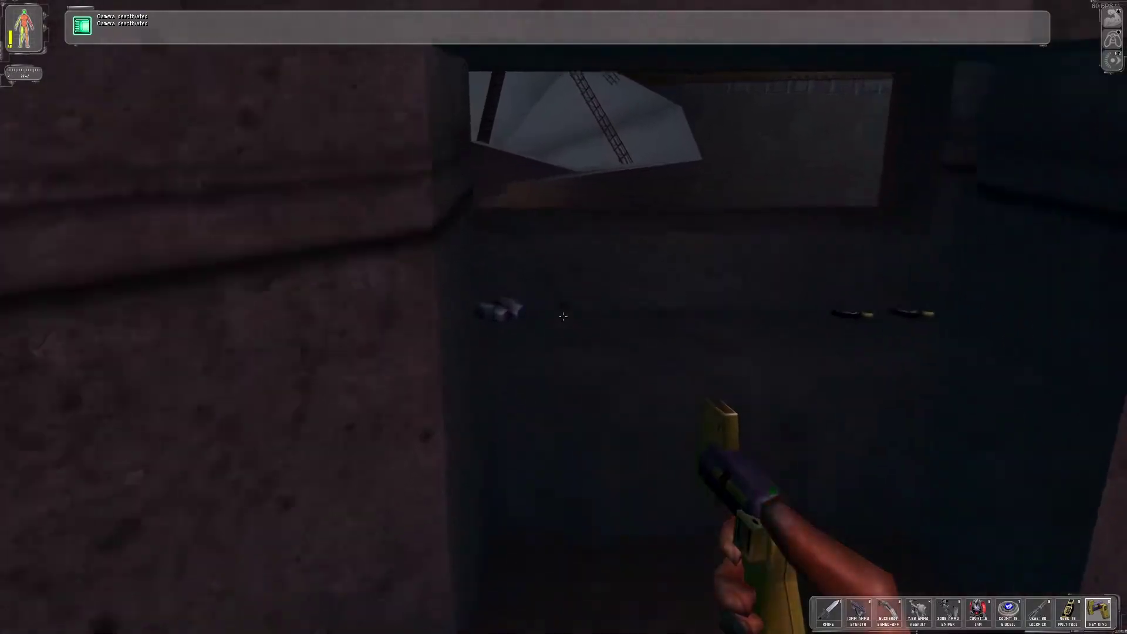
{"action": "key", "text": "w"}
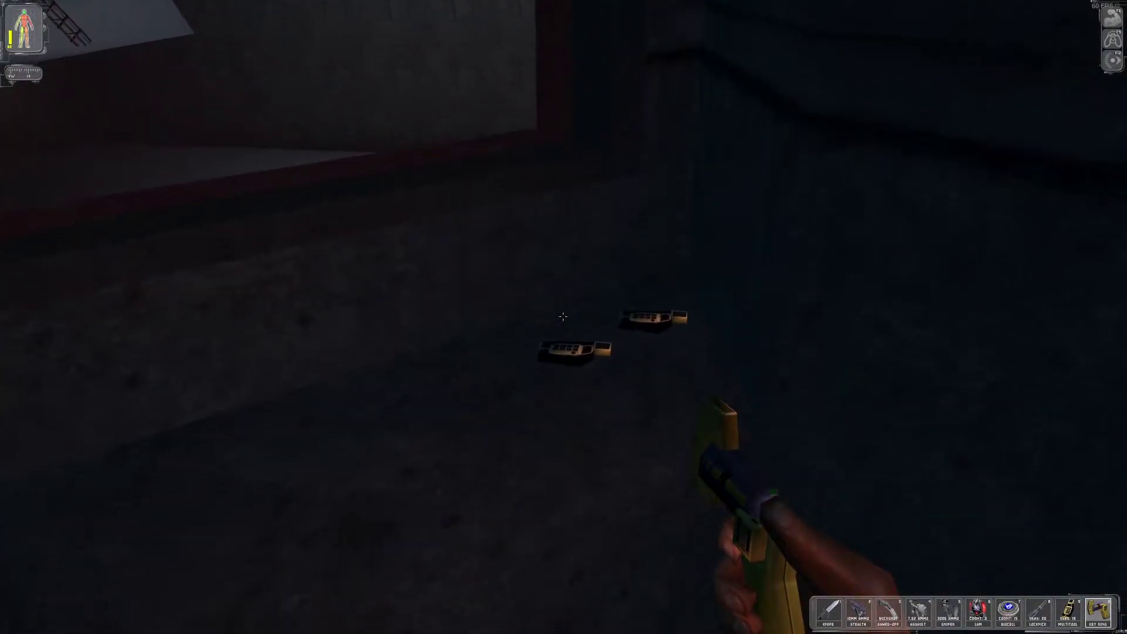
{"action": "right_click", "coordinate": [574, 350]}
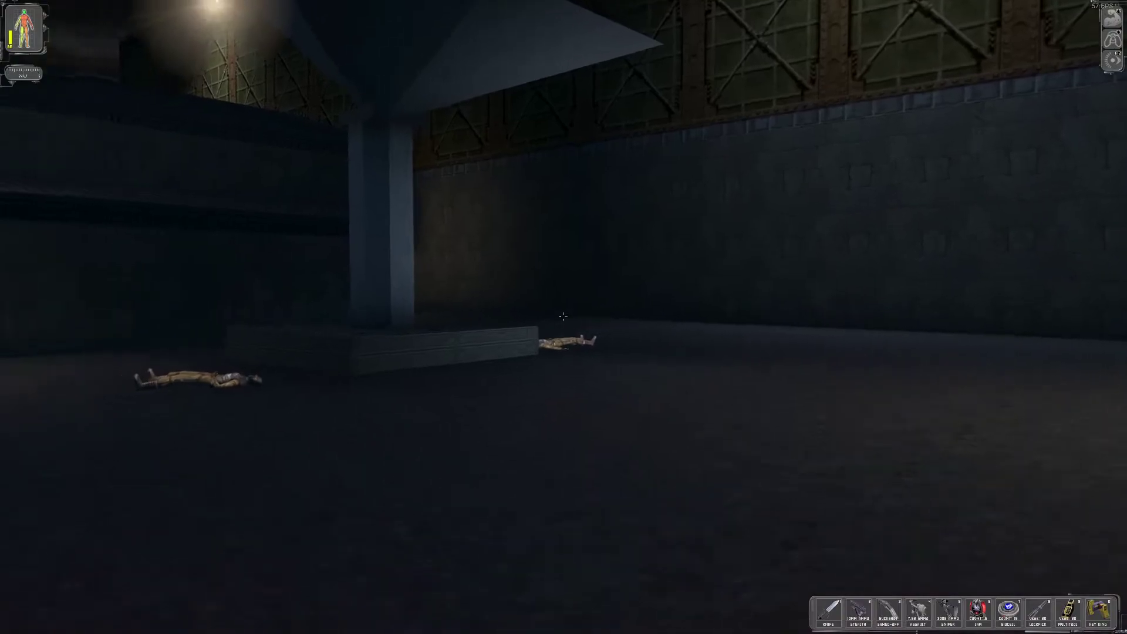
{"action": "key", "text": "w"}
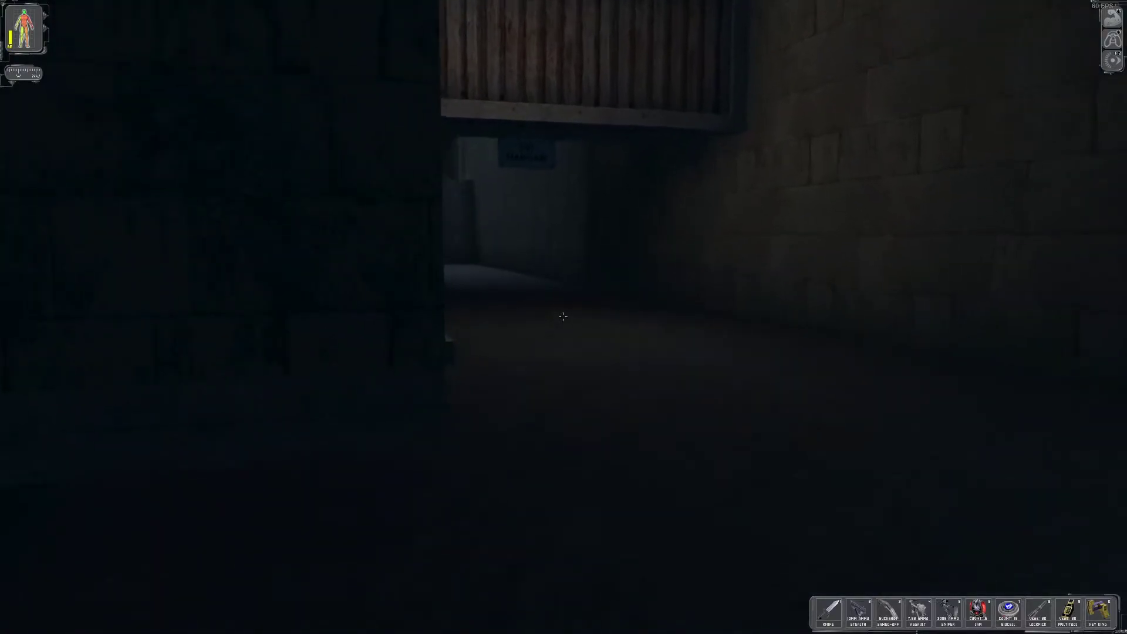
Walk through the lounge, climb the stairs past the restroom door, and head down the corridor to the body.
{"action": "key", "text": "w"}
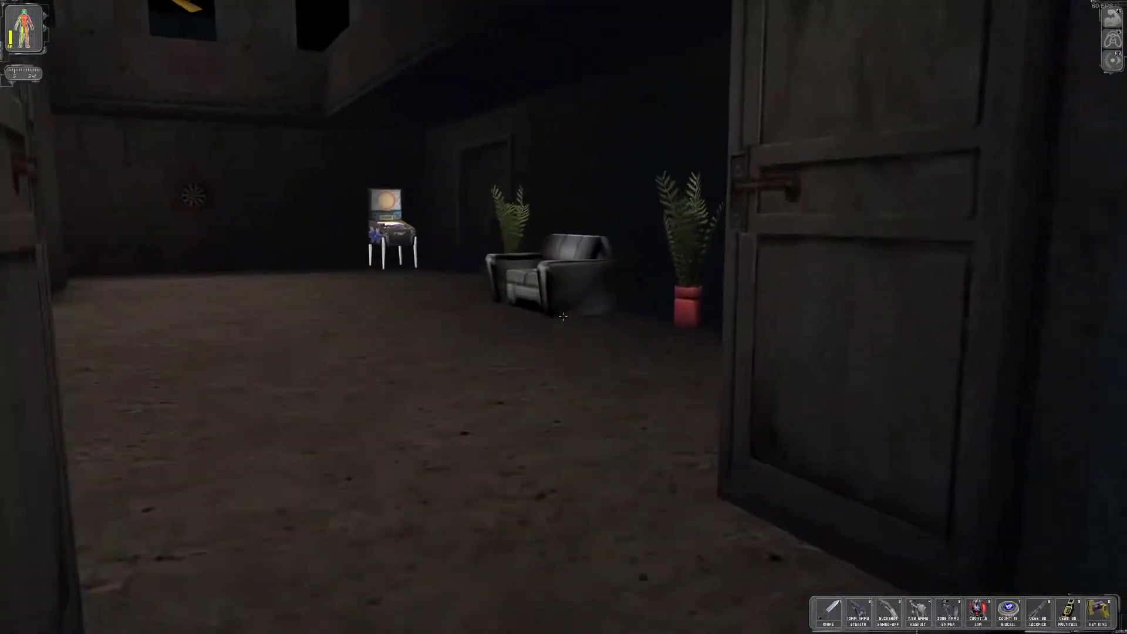
{"action": "key", "text": "w"}
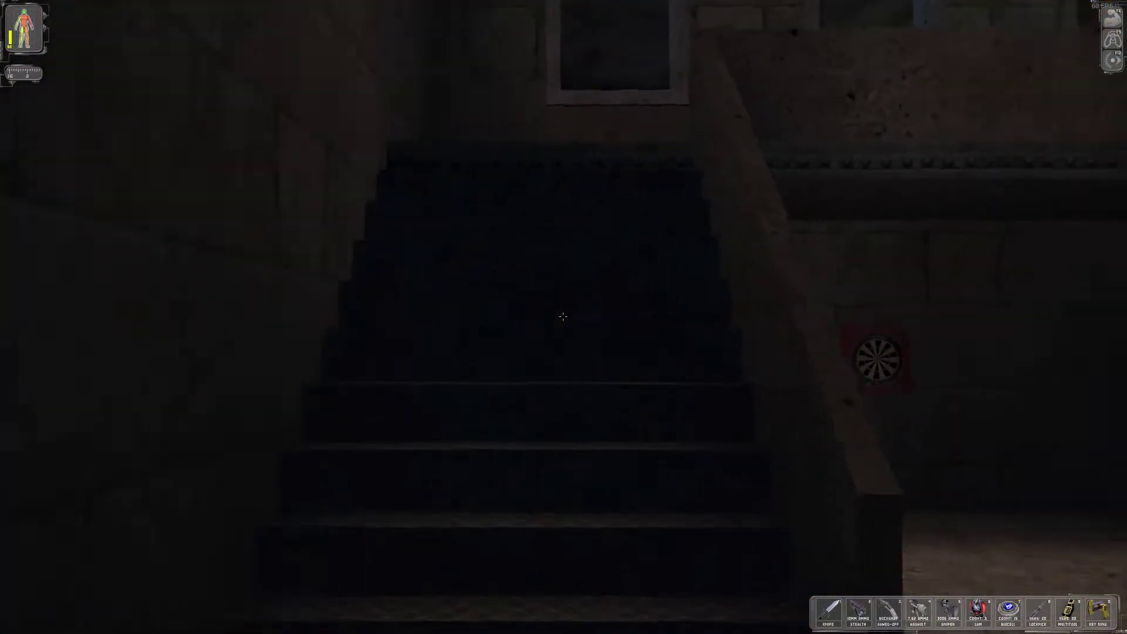
{"action": "key", "text": "w"}
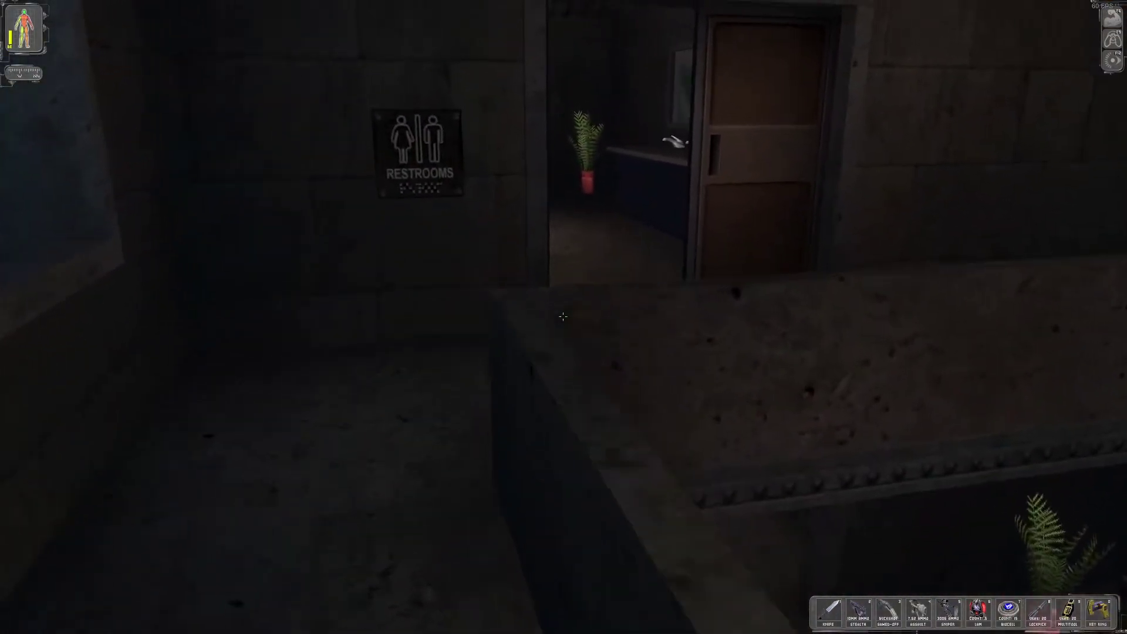
{"action": "key", "text": "w"}
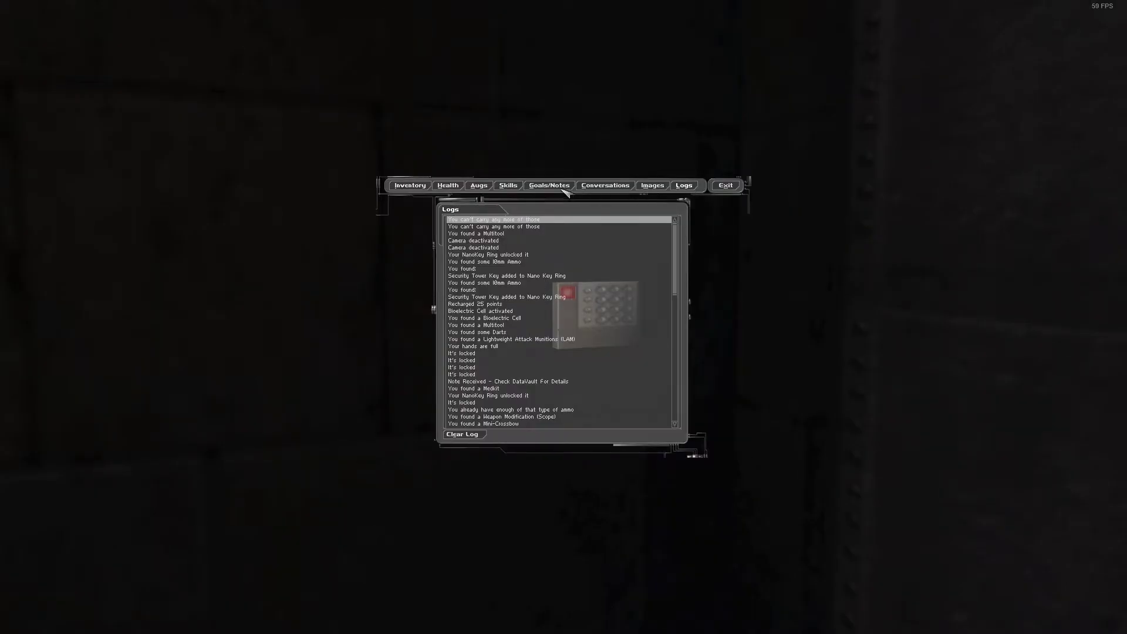
Browse the Augmentations tab, then view the Goals/Notes tab.
{"action": "left_click", "coordinate": [480, 186]}
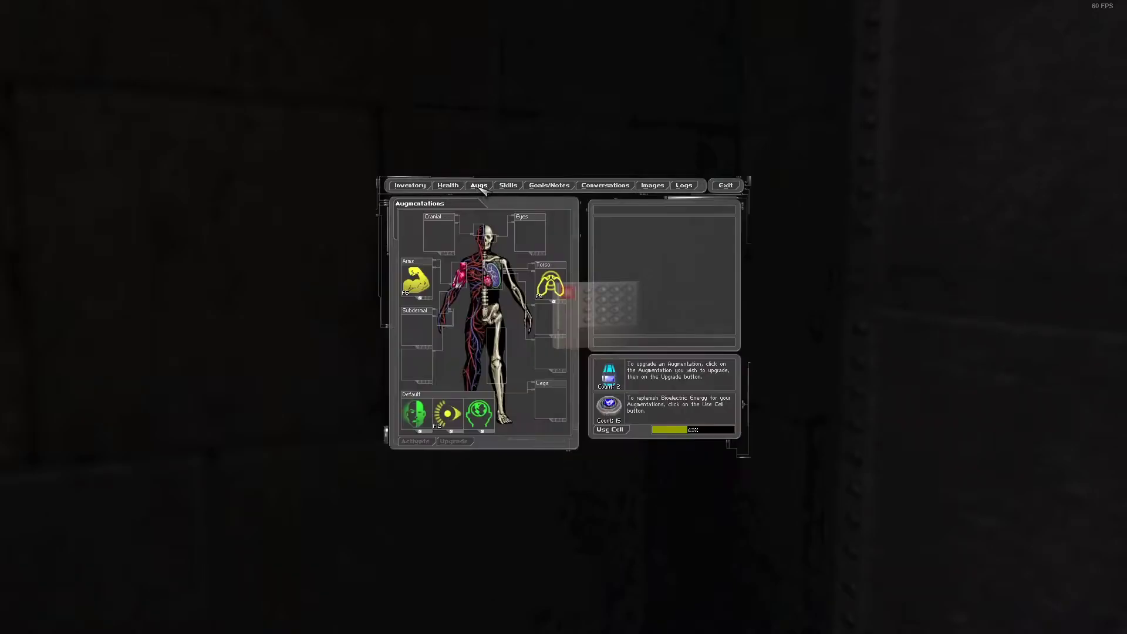
{"action": "left_click", "coordinate": [549, 186]}
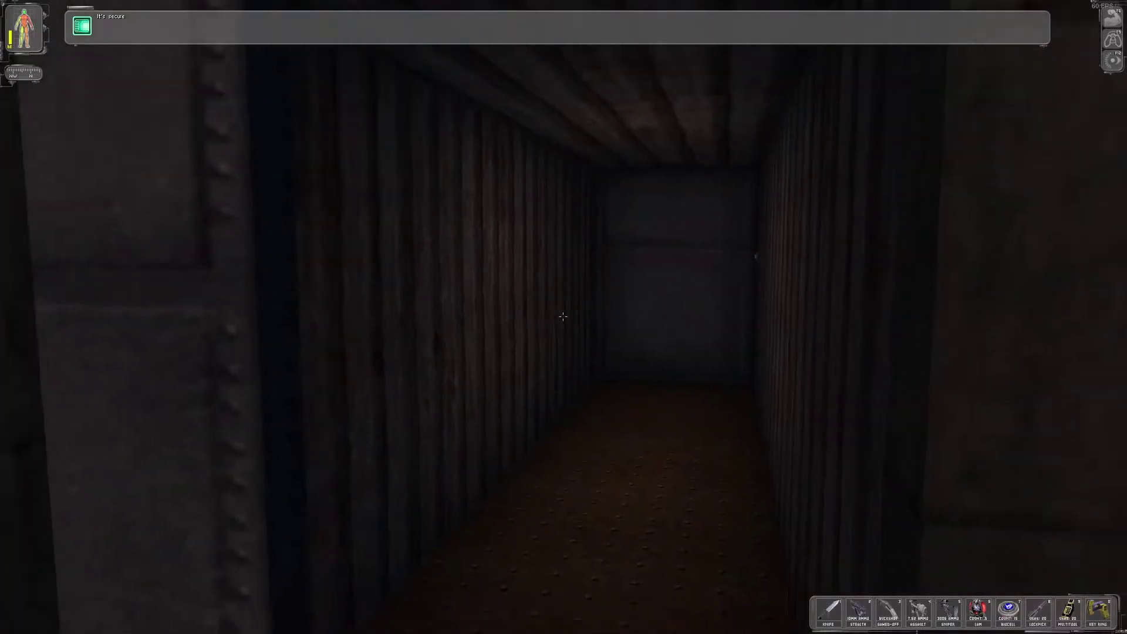
{"action": "key", "text": "w"}
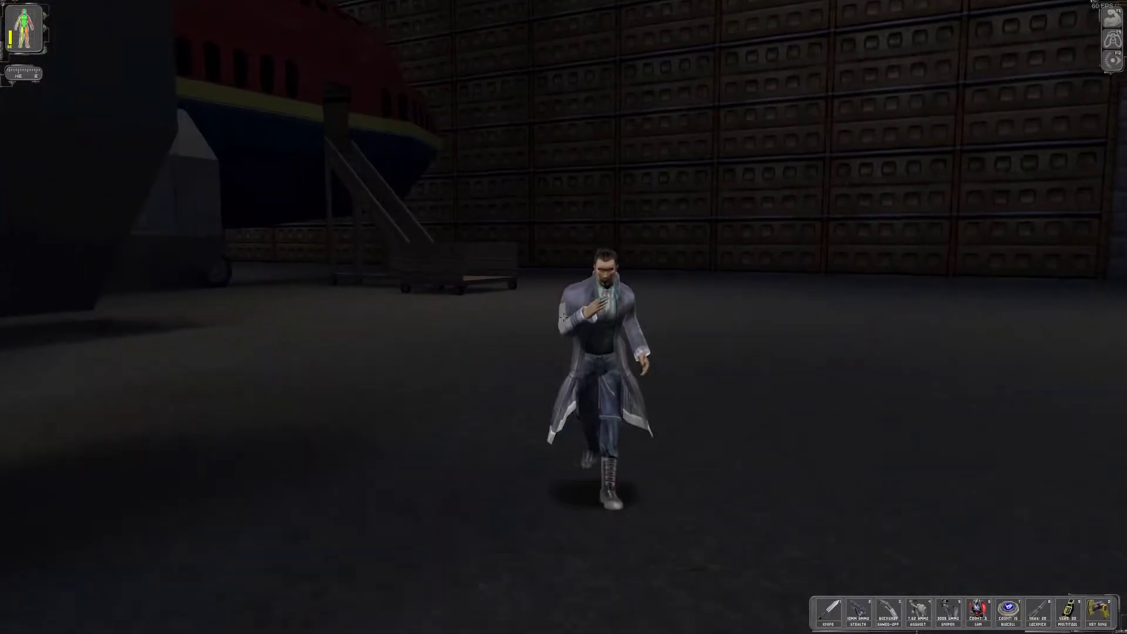
Talk with Paul Denton by the boarding stairs, then speak with him a second time.
{"action": "right_click", "coordinate": [562, 316]}
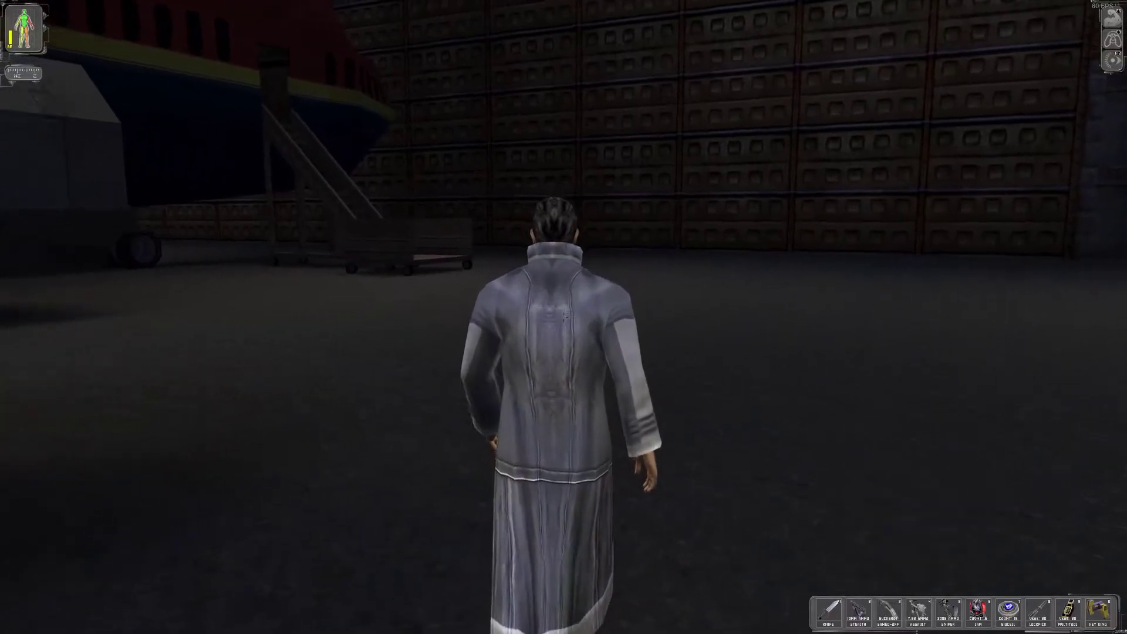
{"action": "right_click", "coordinate": [563, 317]}
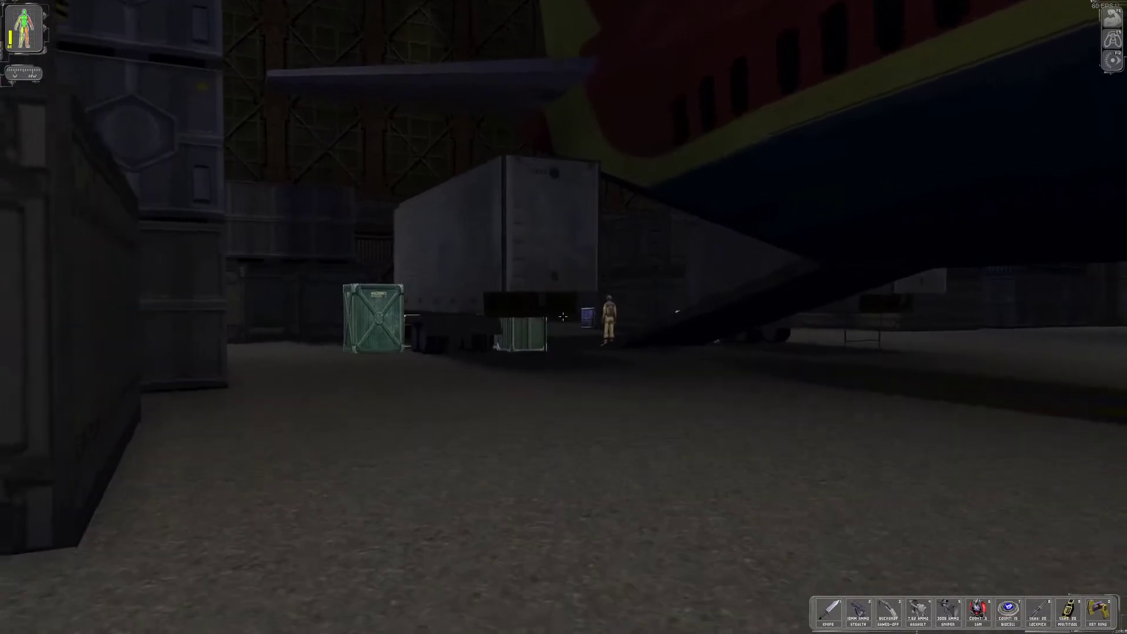
Approach the worker by the trailer and talk to the masked terrorist.
{"action": "key", "text": "w"}
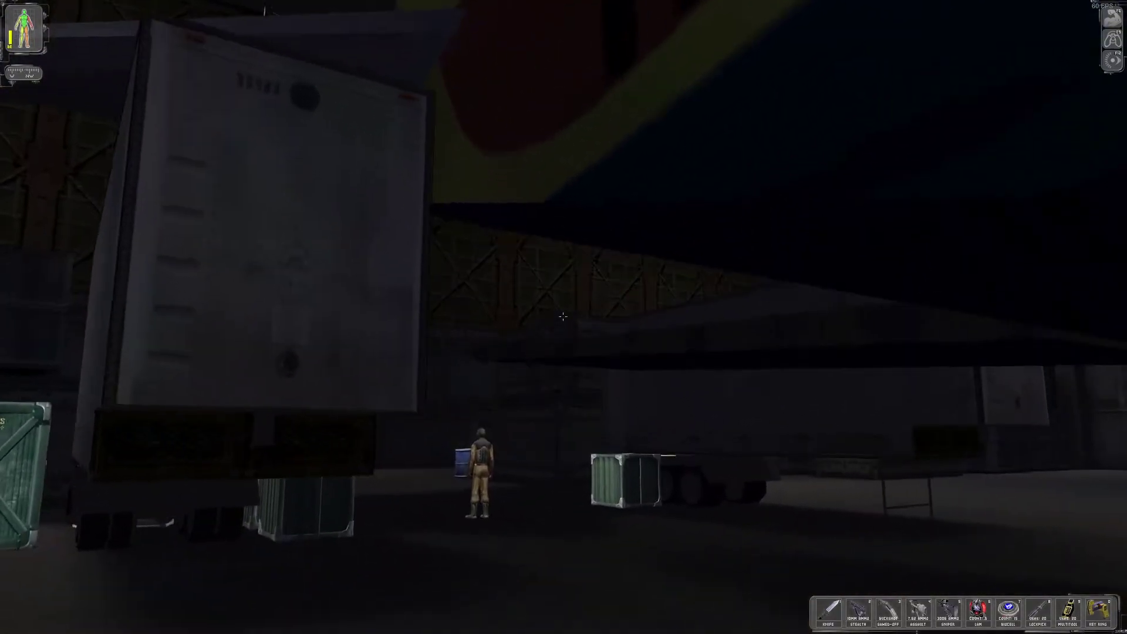
{"action": "key", "text": "w"}
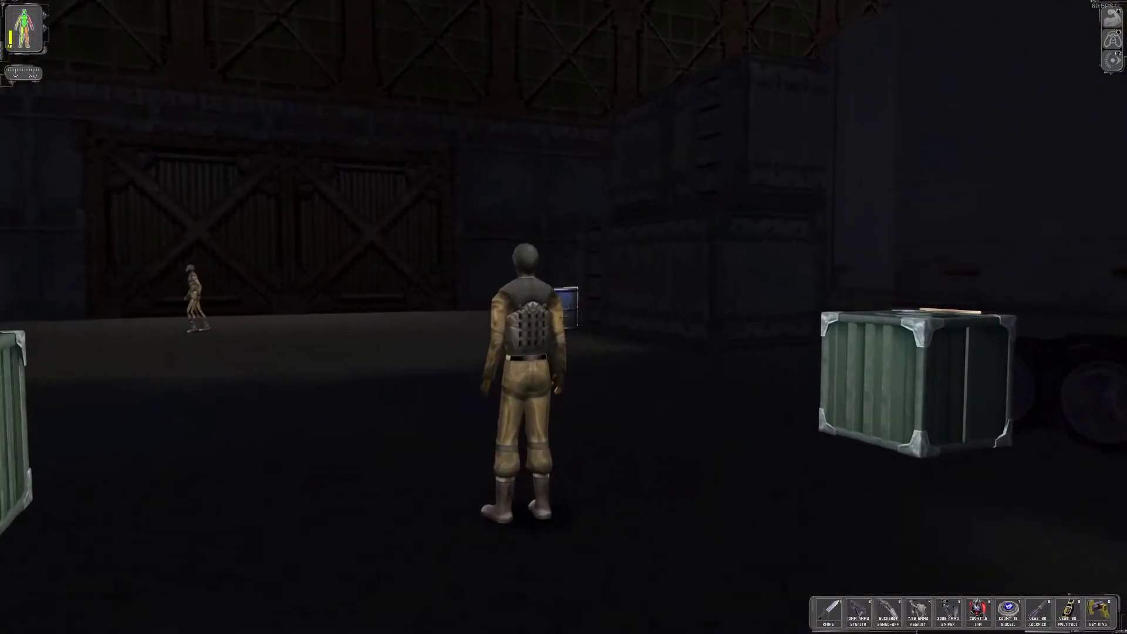
{"action": "right_click", "coordinate": [563, 315]}
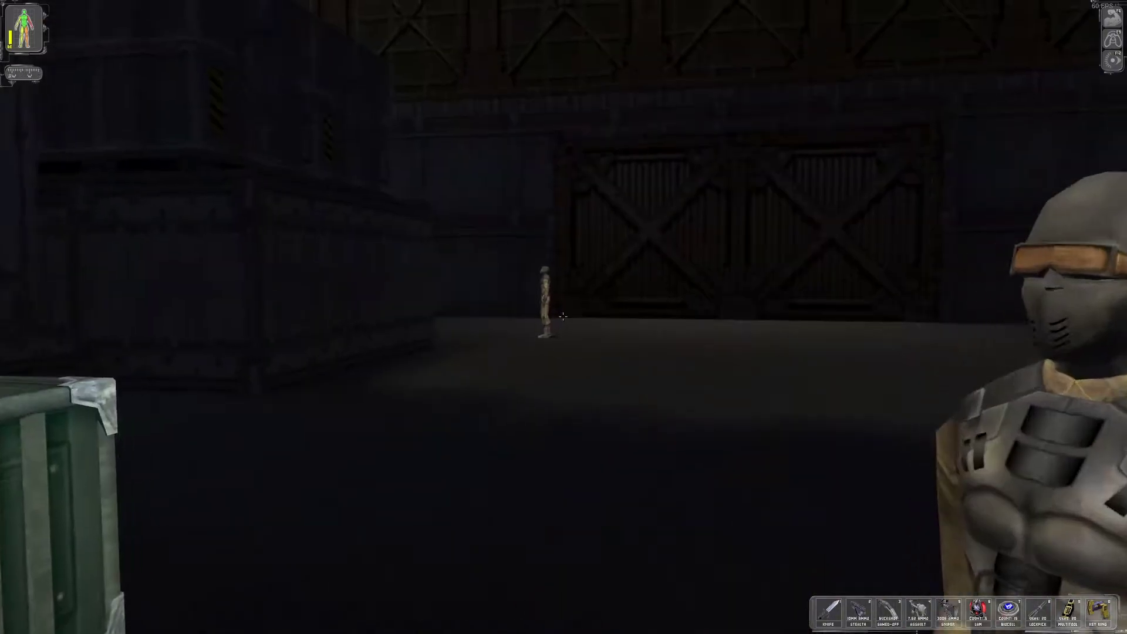
Speak to the terrorist by the door again and walk over to the metal crate.
{"action": "key", "text": "w"}
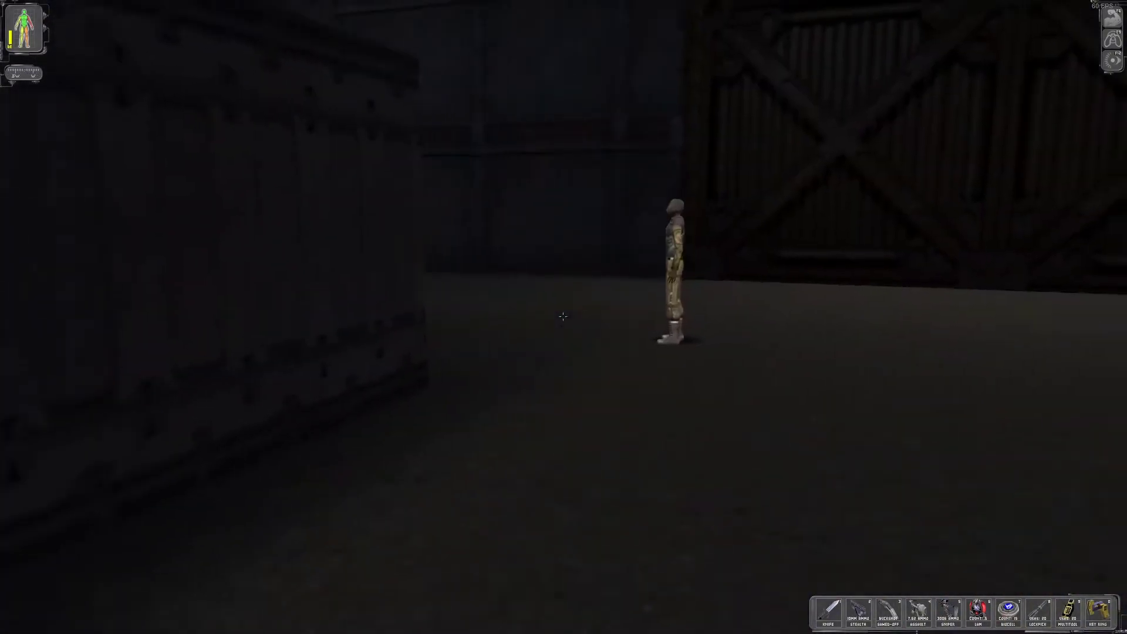
{"action": "key", "text": "w"}
{"action": "right_click", "coordinate": [562, 317]}
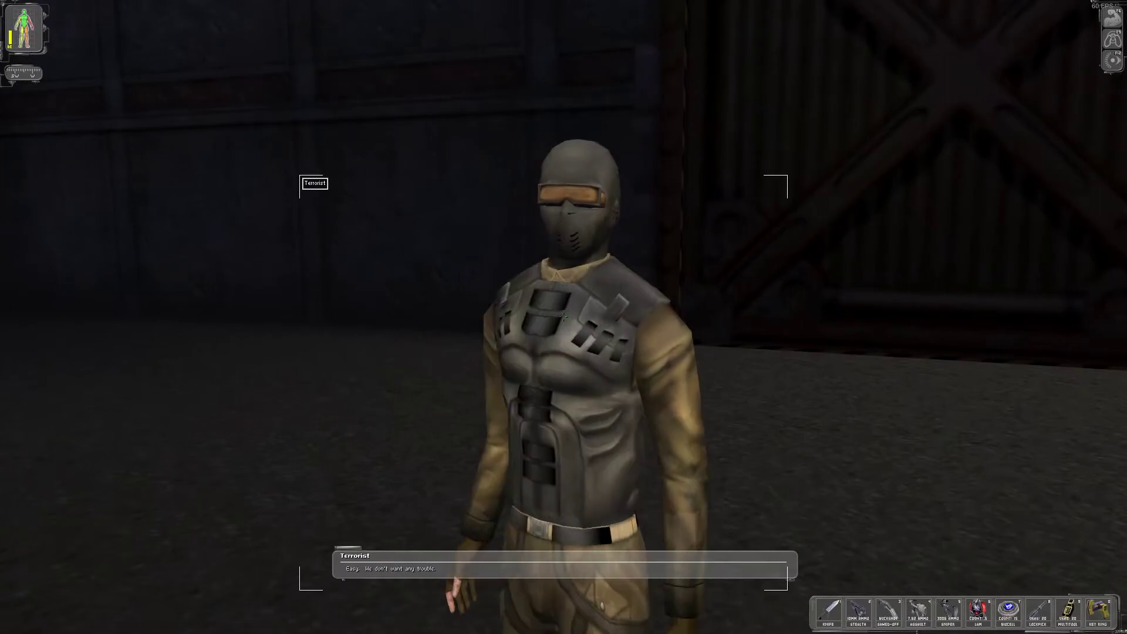
{"action": "key", "text": "w"}
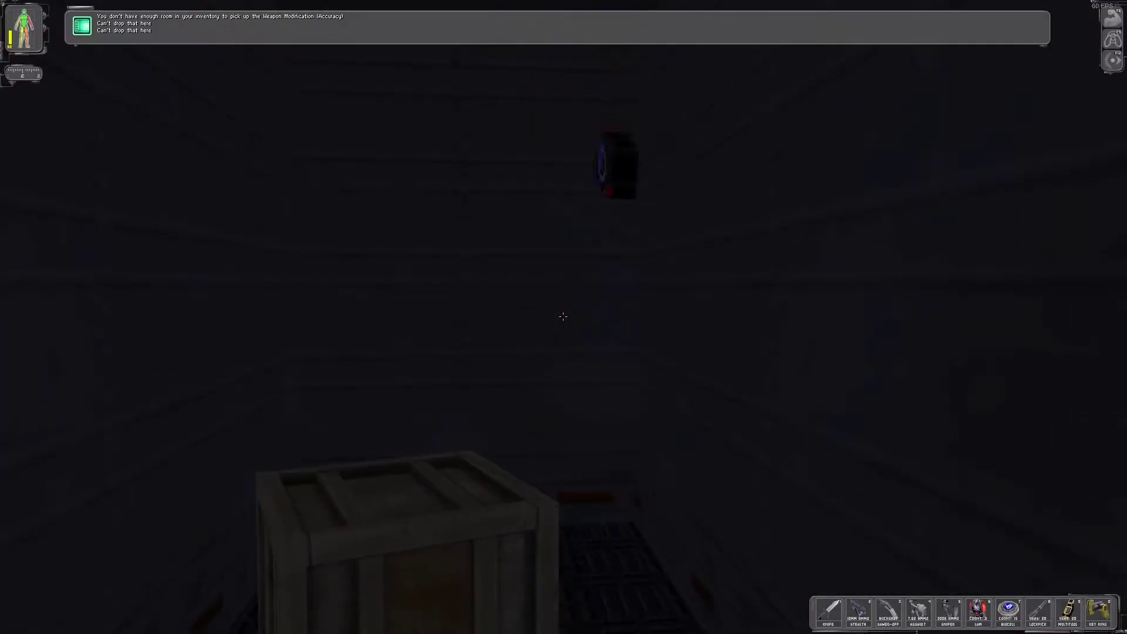
Smash the crate, take the accuracy mod and install it on the assault rifle.
{"action": "left_click", "coordinate": [563, 316]}
{"action": "right_click", "coordinate": [563, 317]}
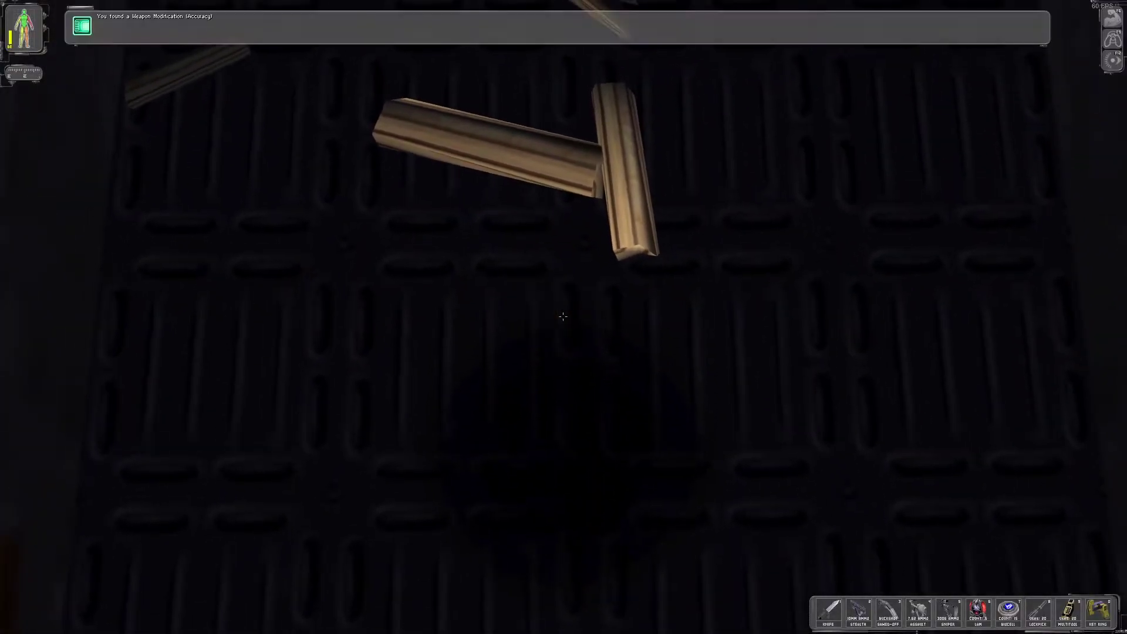
{"action": "key", "text": "F1"}
{"action": "left_click", "coordinate": [512, 262]}
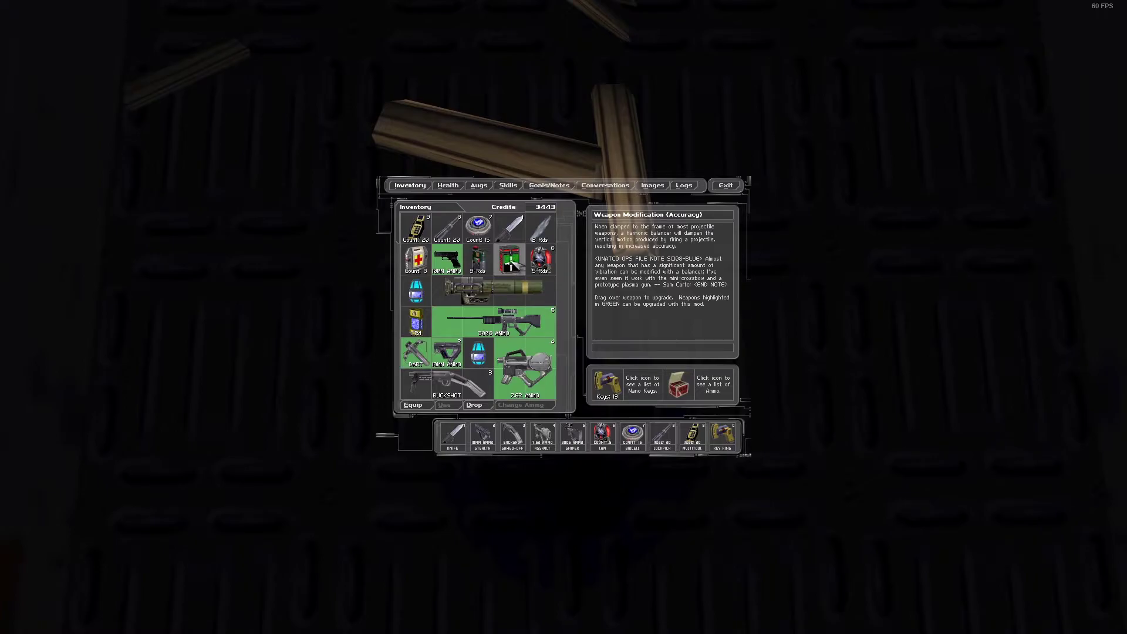
{"action": "left_click", "coordinate": [521, 381]}
{"action": "key", "text": "Escape"}
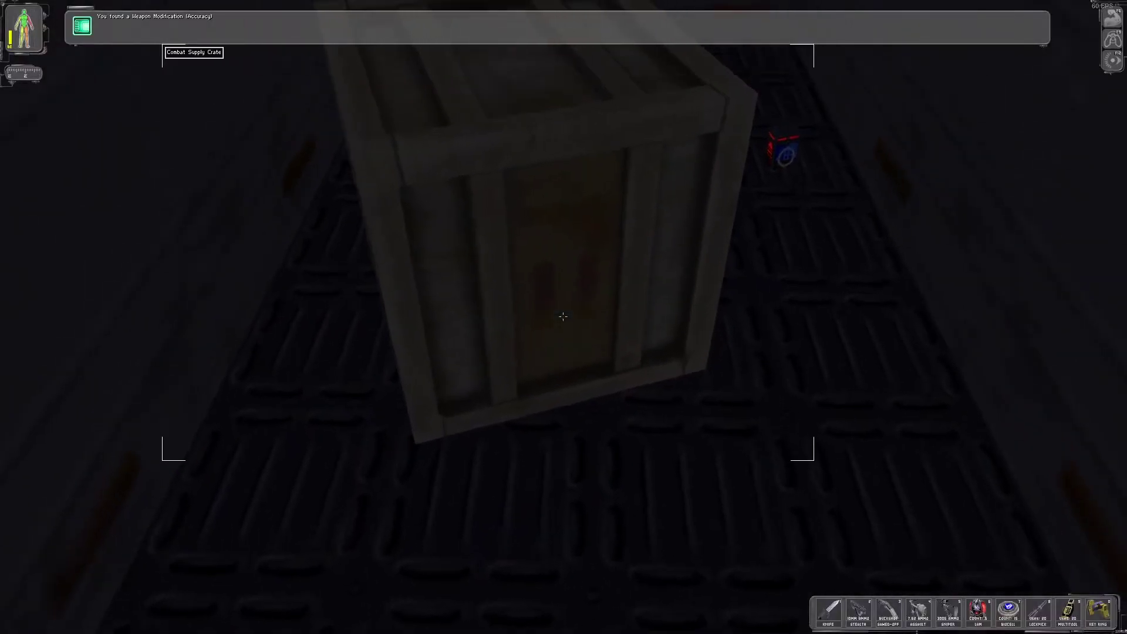
Knife open another crate and collect the 10mm ammo.
{"action": "left_click", "coordinate": [562, 316]}
{"action": "left_click", "coordinate": [562, 316]}
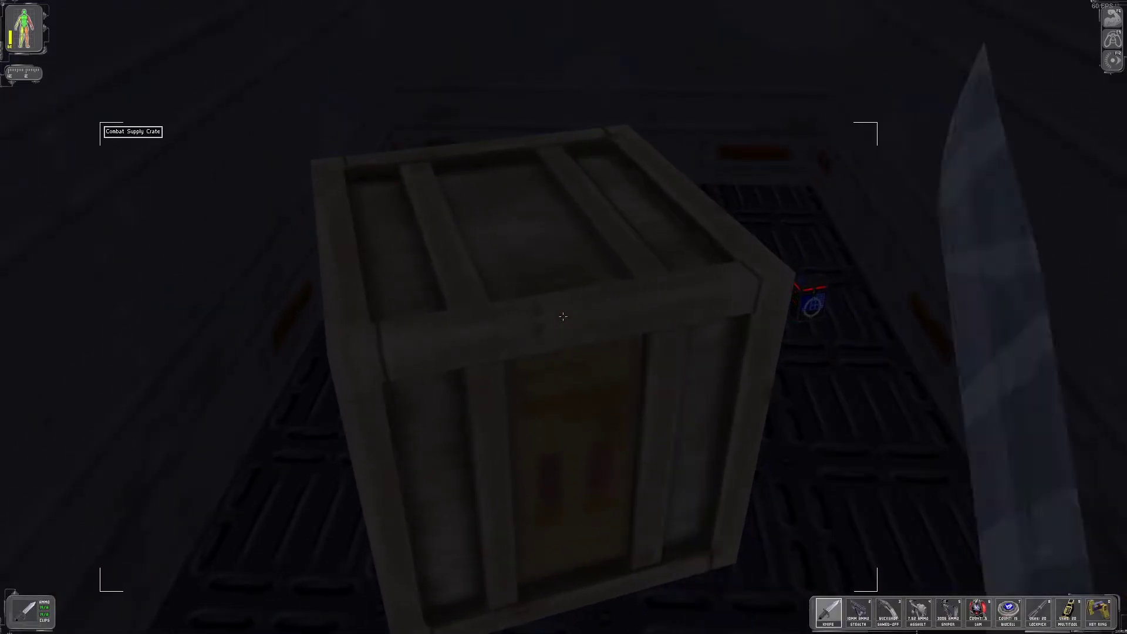
{"action": "right_click", "coordinate": [562, 316]}
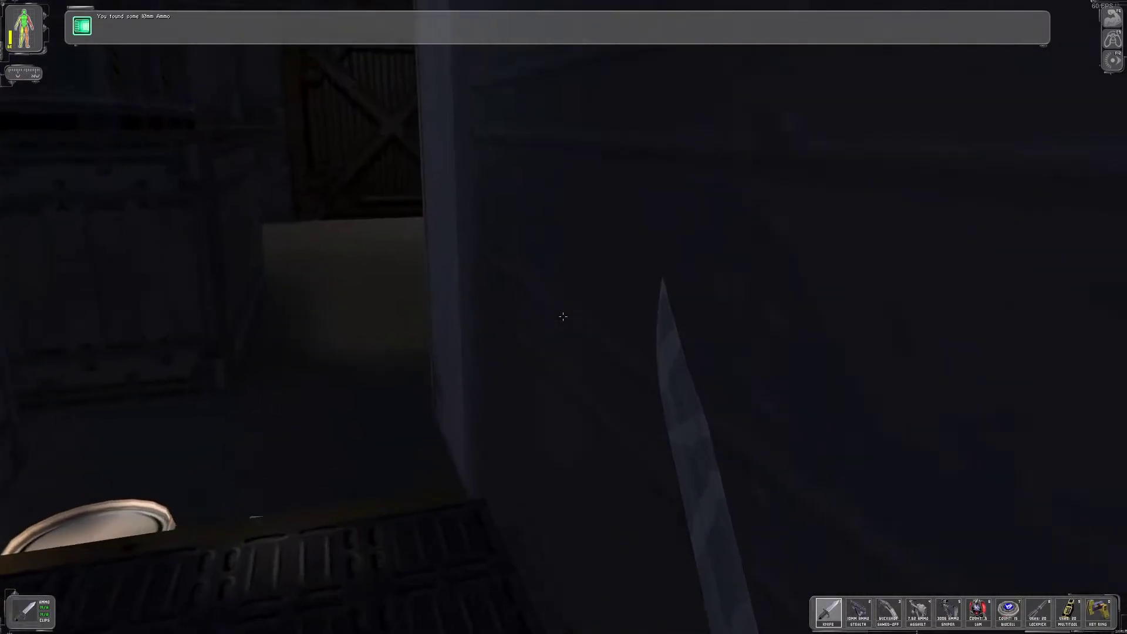
Cross the warehouse past the worker and pick up the 747 Diagram datacube.
{"action": "key", "text": "w"}
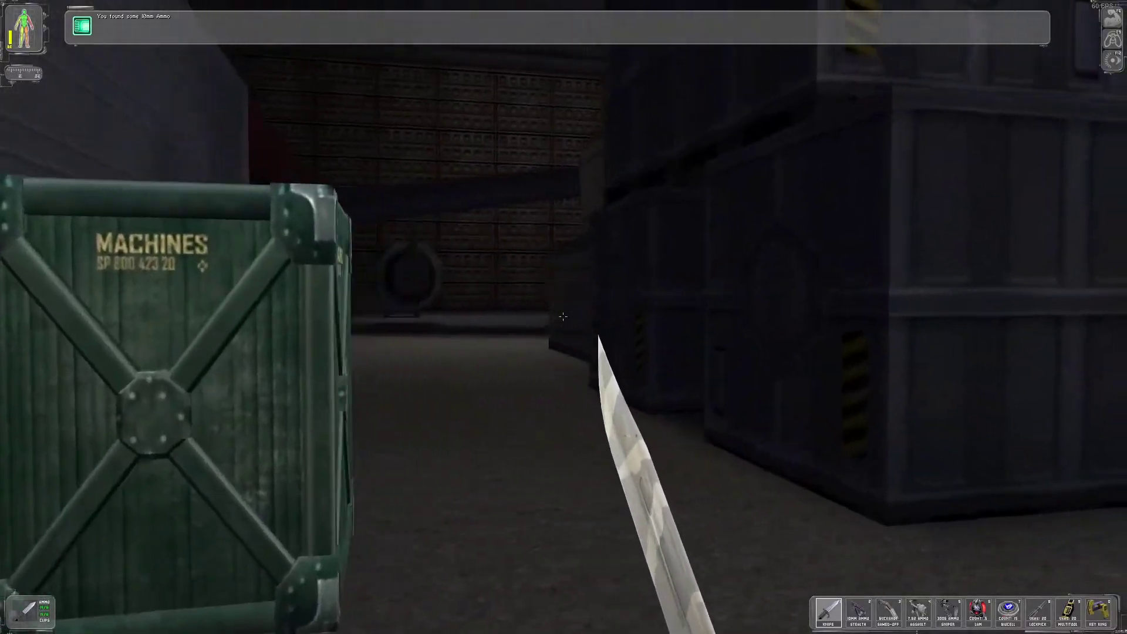
{"action": "key", "text": "w"}
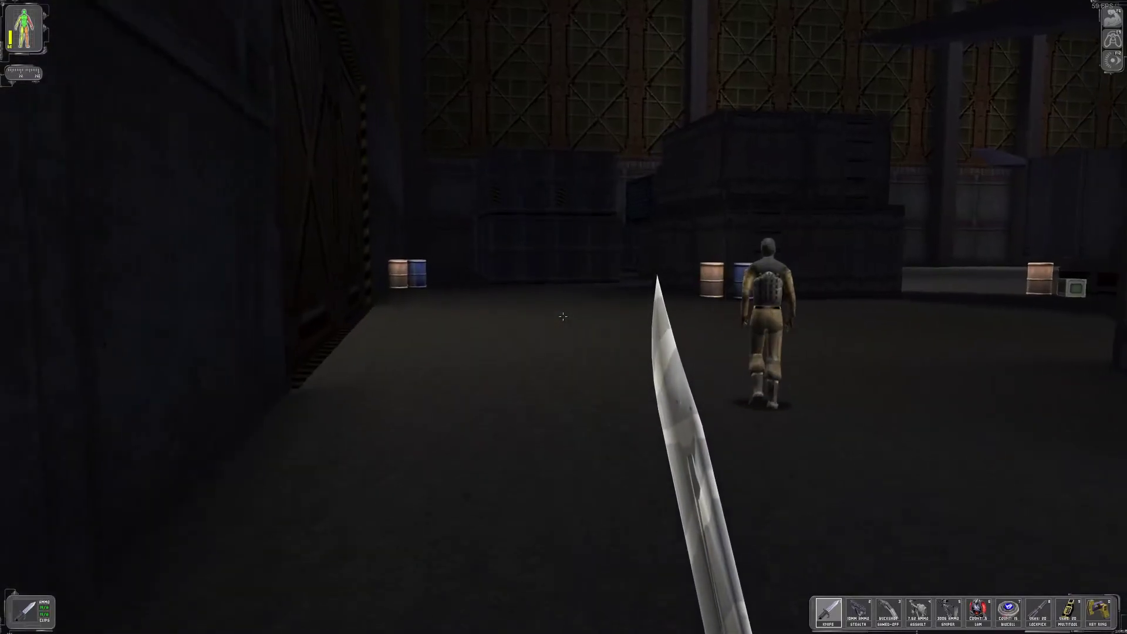
{"action": "key", "text": "w"}
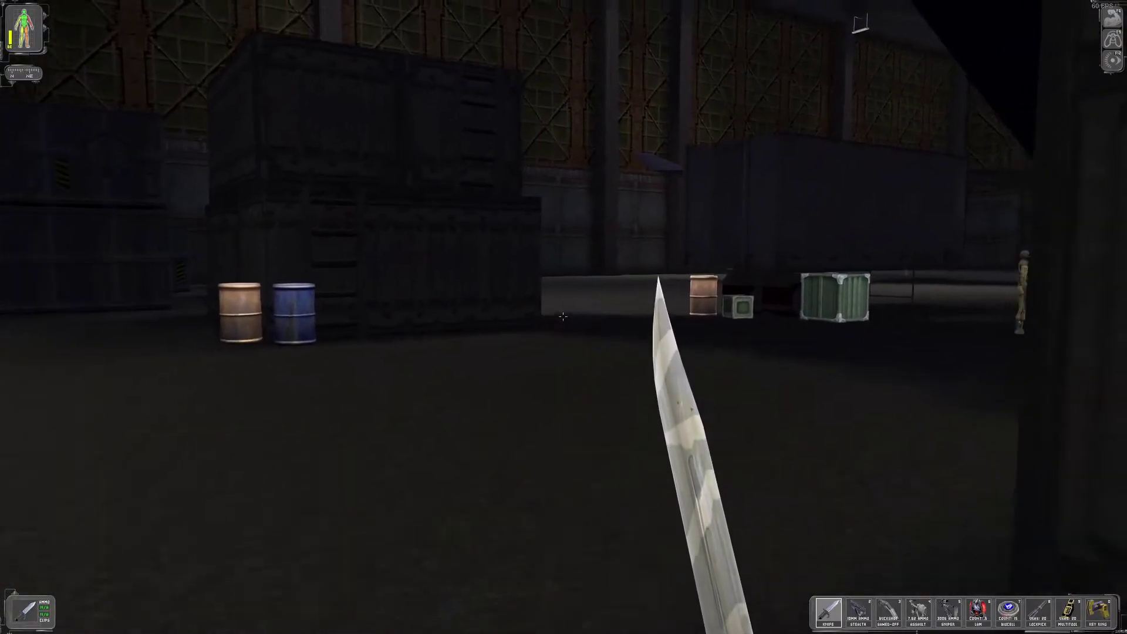
{"action": "key", "text": "w"}
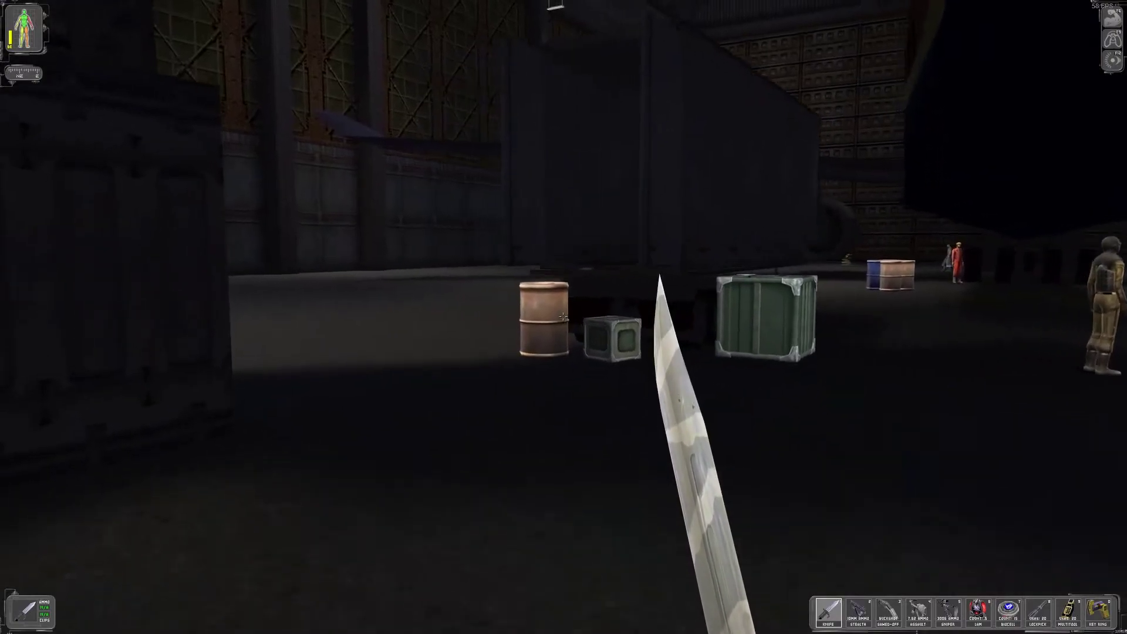
{"action": "key", "text": "w"}
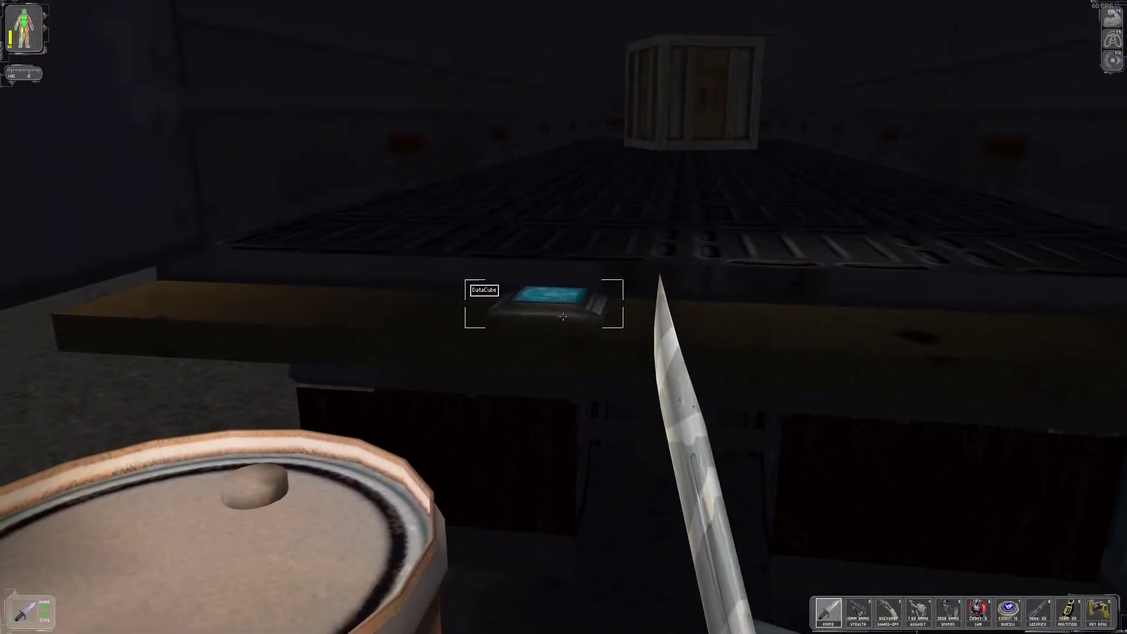
{"action": "right_click", "coordinate": [563, 316]}
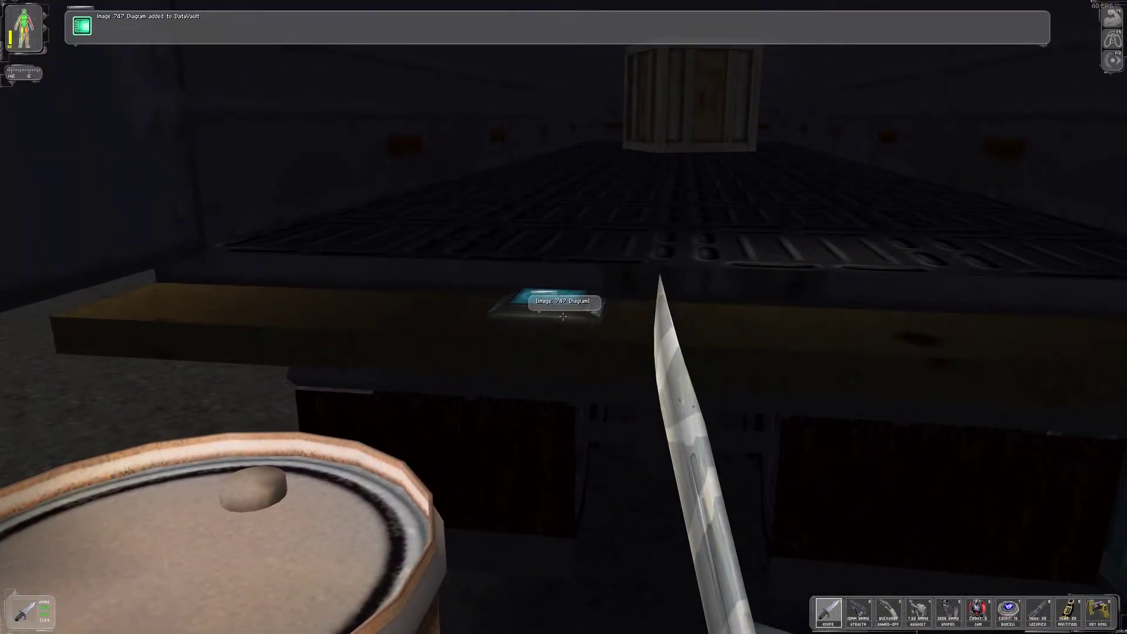
Climb onto the conveyor and smash the crate there to reveal explosives.
{"action": "key", "text": "w"}
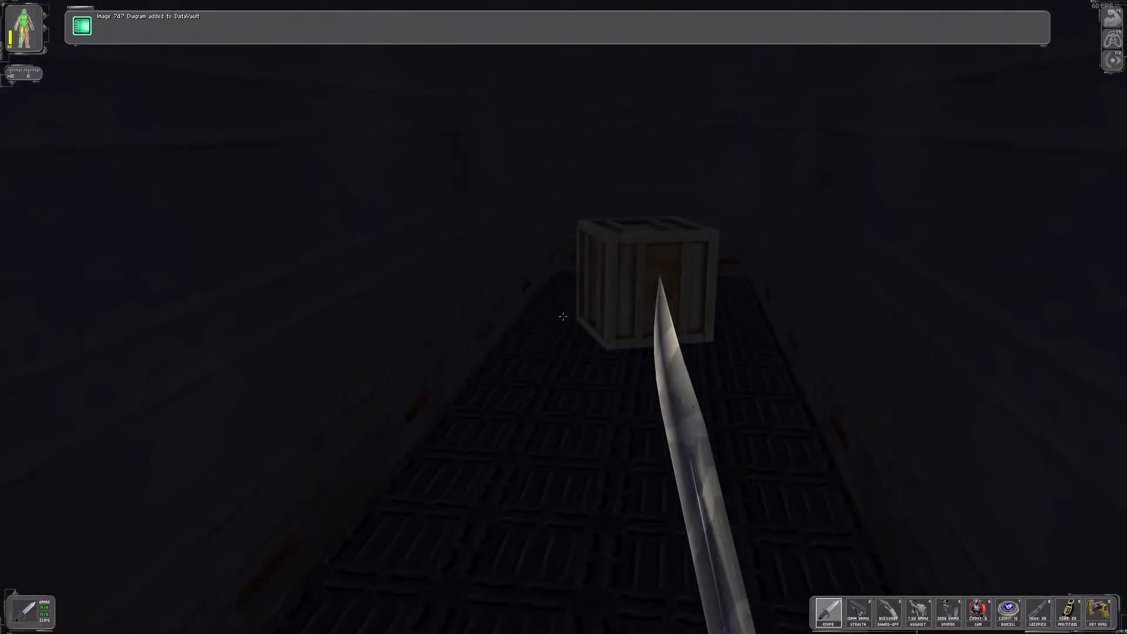
{"action": "key", "text": "w"}
{"action": "left_click", "coordinate": [563, 316]}
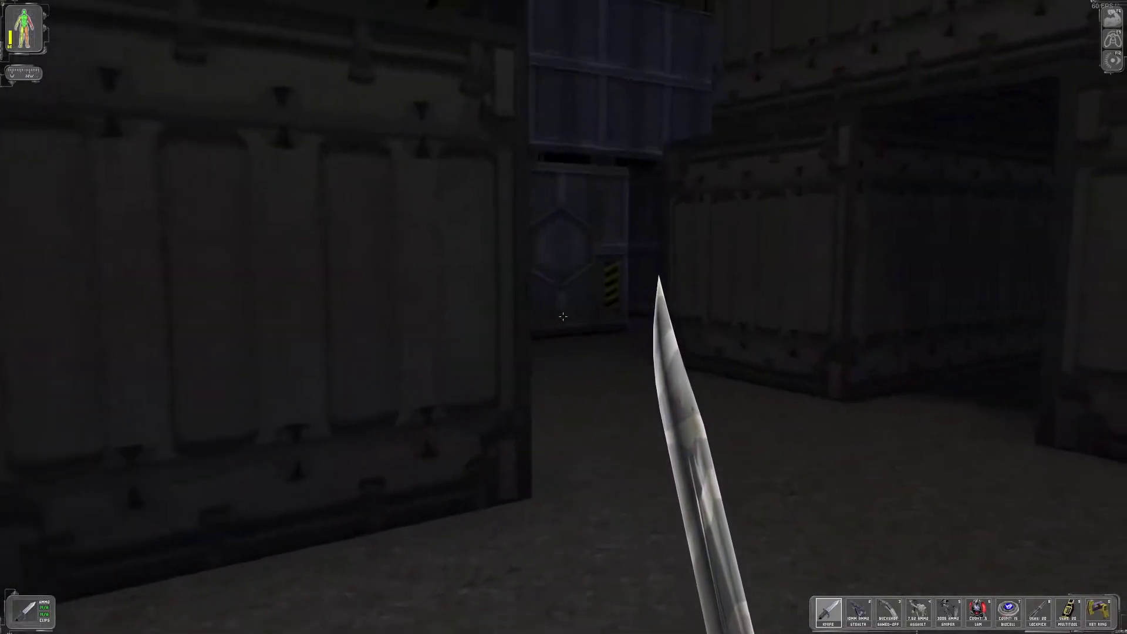
Walk down the dark crate aisle out into the hangar with the airliner.
{"action": "key", "text": "w"}
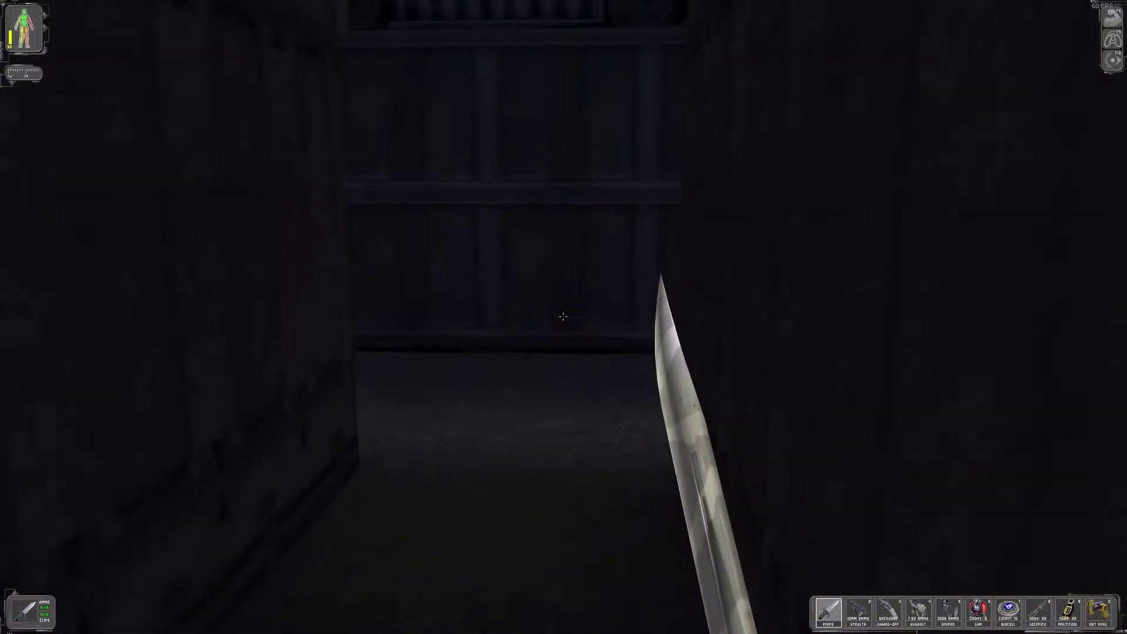
{"action": "key", "text": "w"}
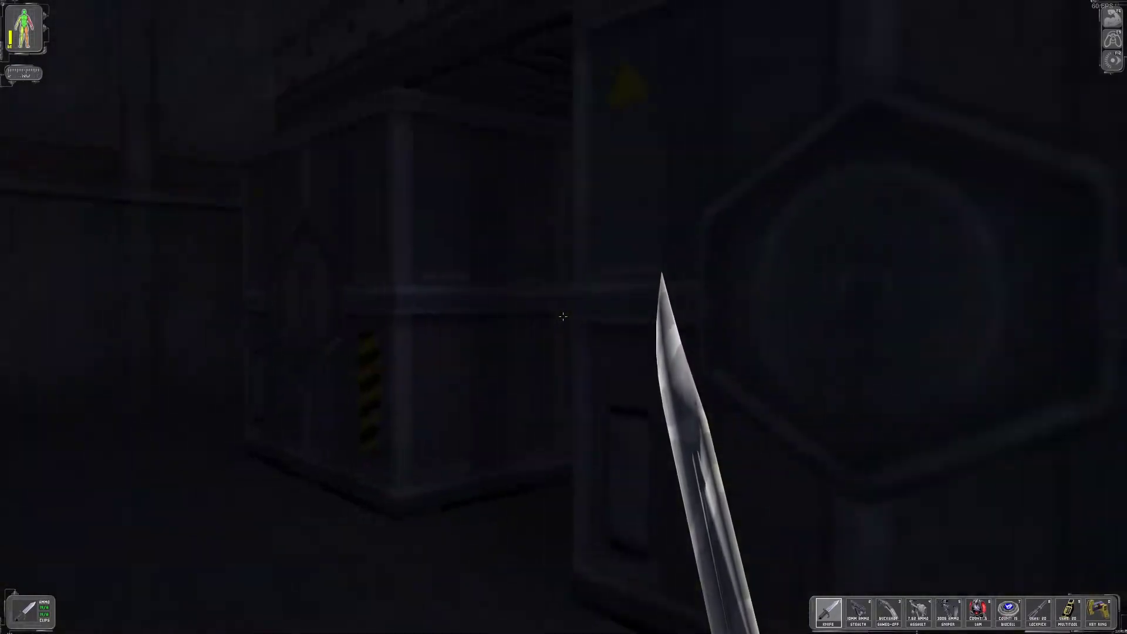
{"action": "key", "text": "w"}
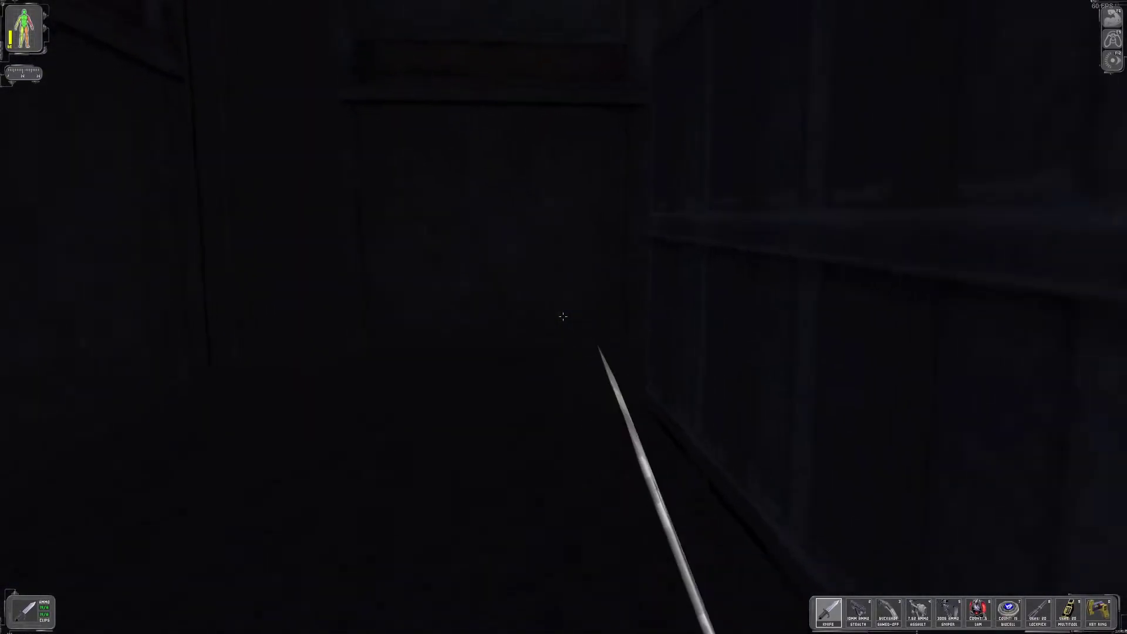
{"action": "key", "text": "w"}
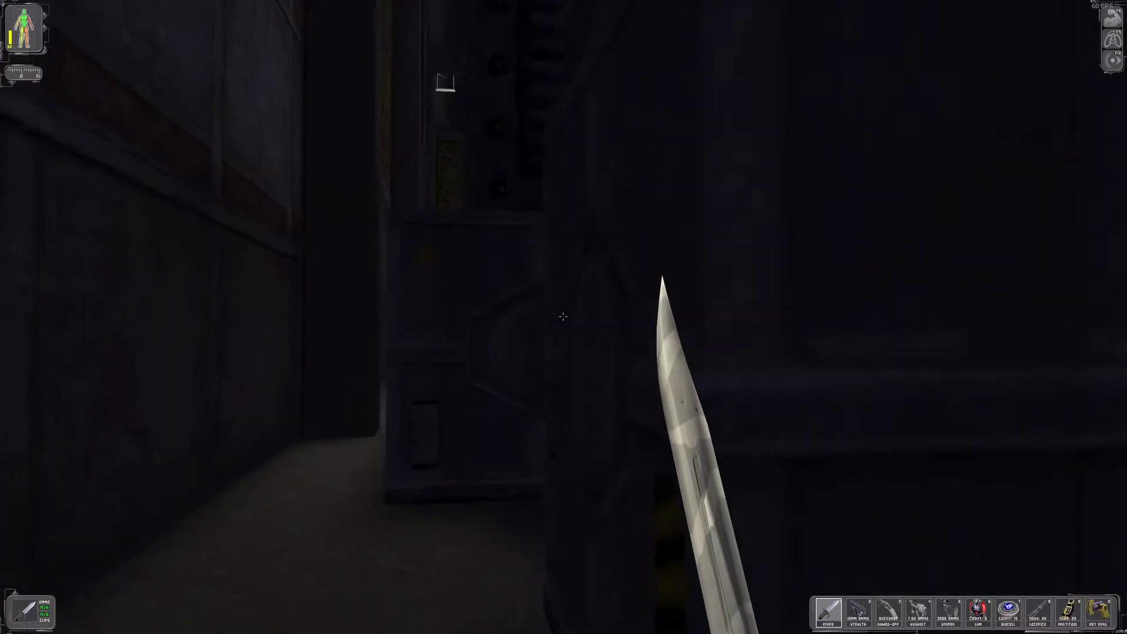
{"action": "key", "text": "w"}
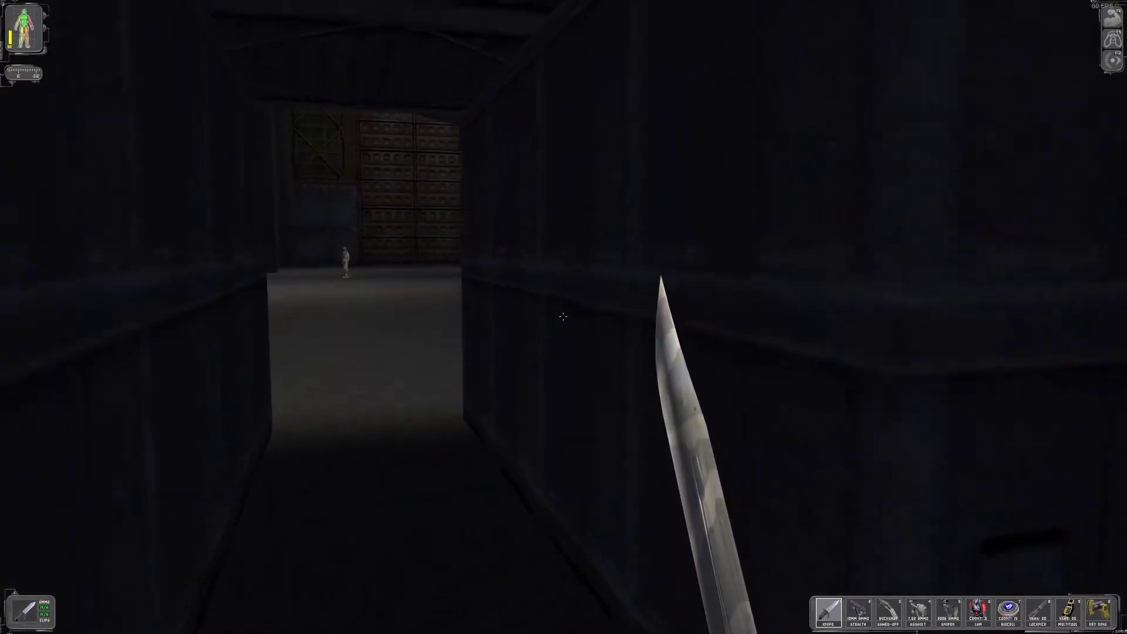
{"action": "key", "text": "w"}
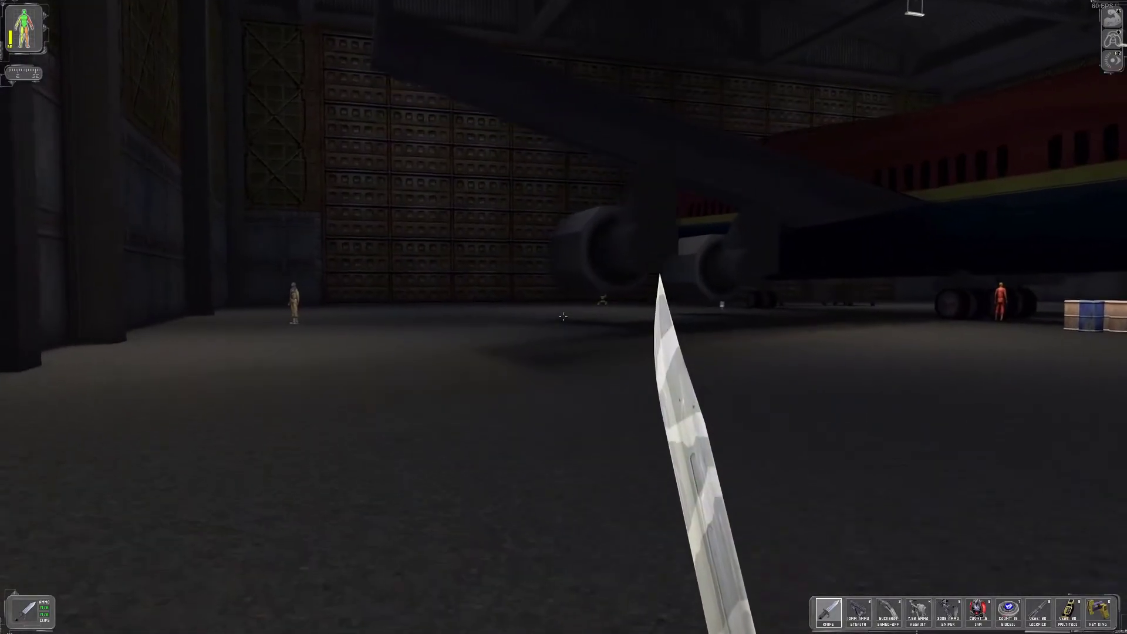
Pass the barrels under the plane, talk to the grey-coated man, and reach the boarding stairs.
{"action": "key", "text": "w"}
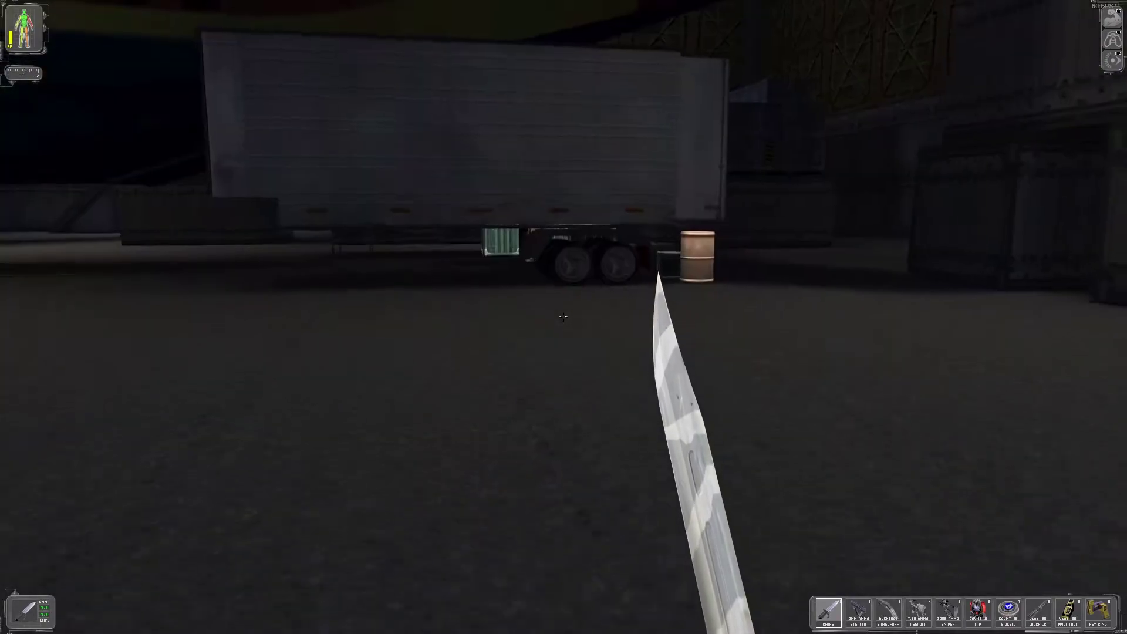
{"action": "key", "text": "w"}
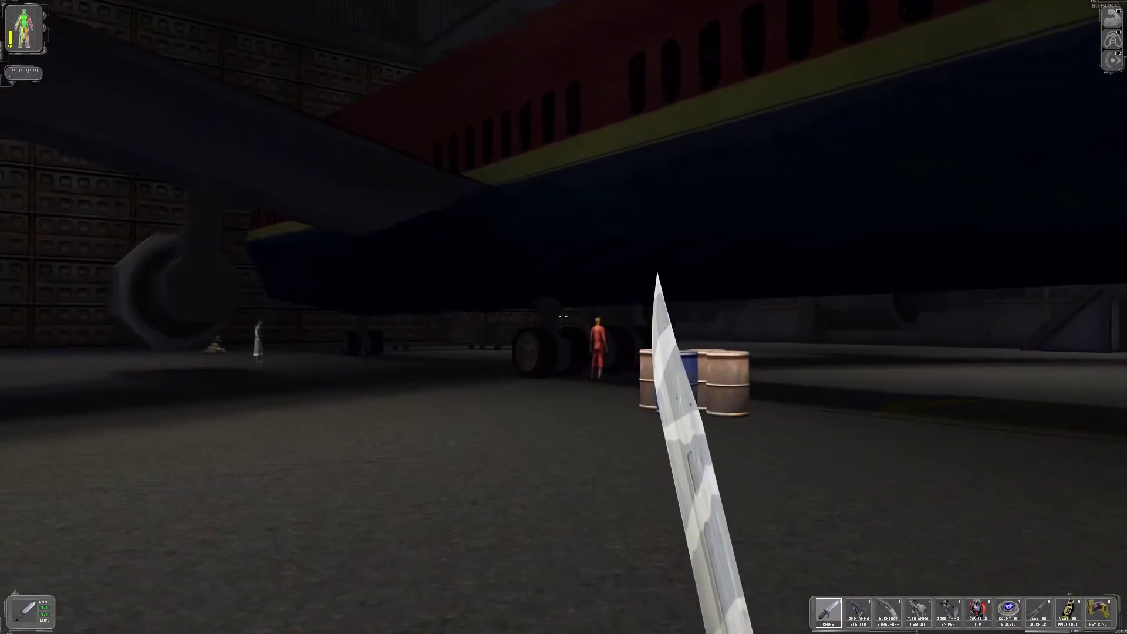
{"action": "key", "text": "w"}
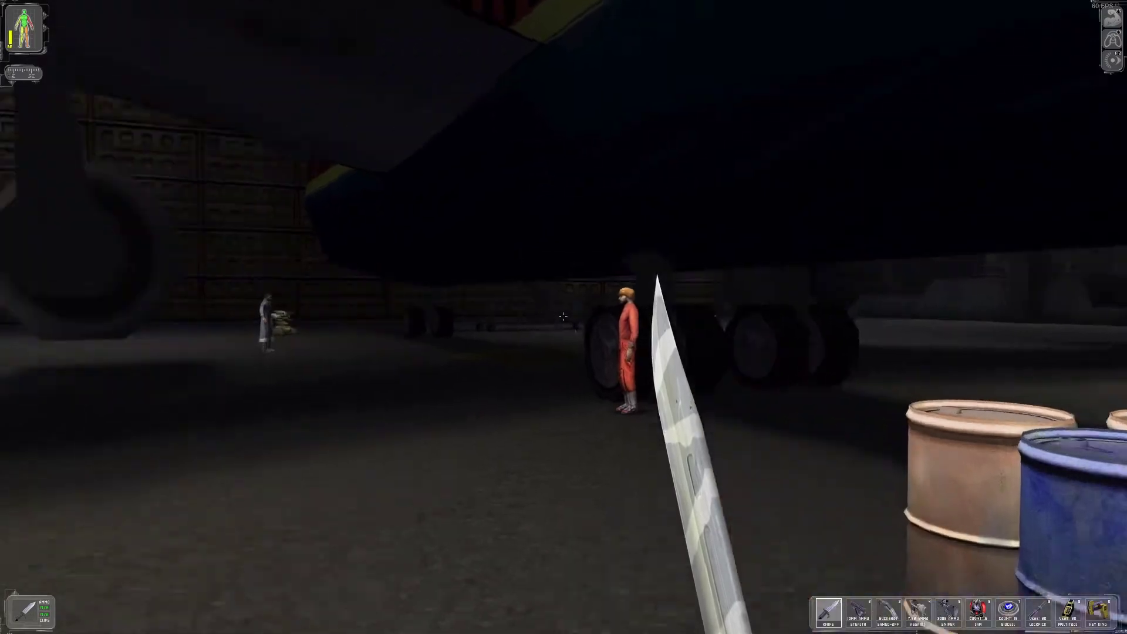
{"action": "key", "text": "w"}
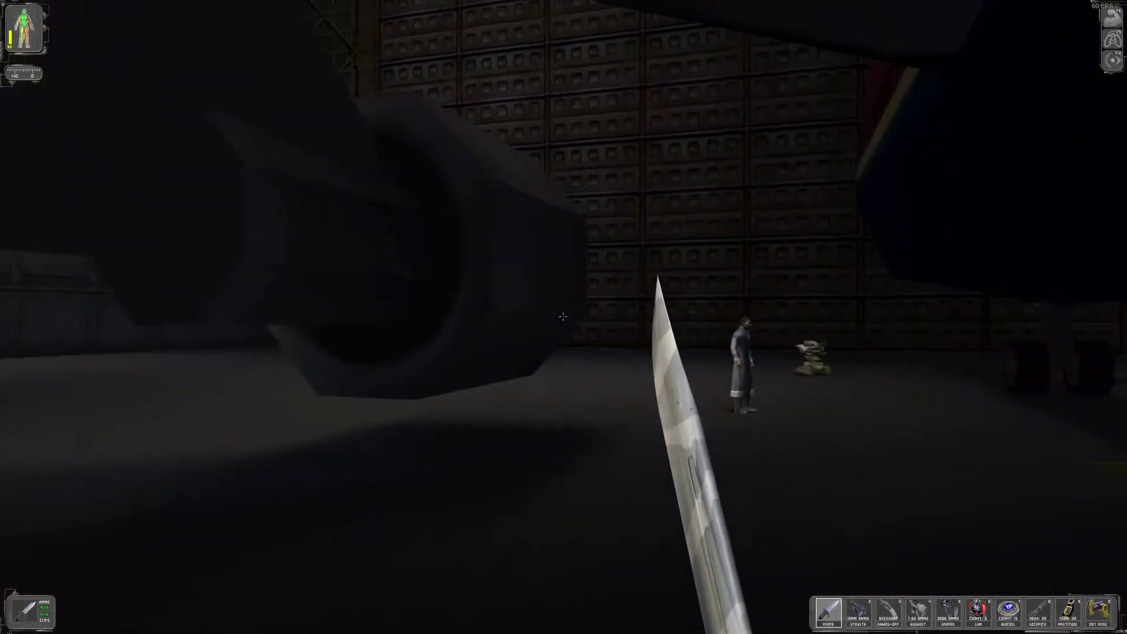
{"action": "key", "text": "w"}
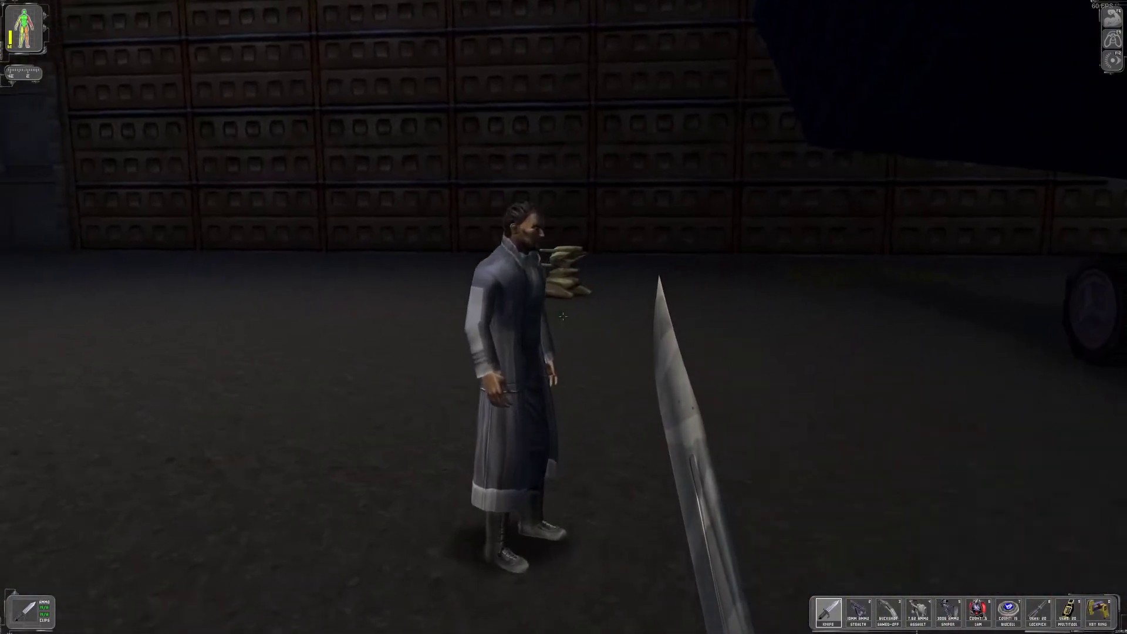
{"action": "right_click", "coordinate": [563, 317]}
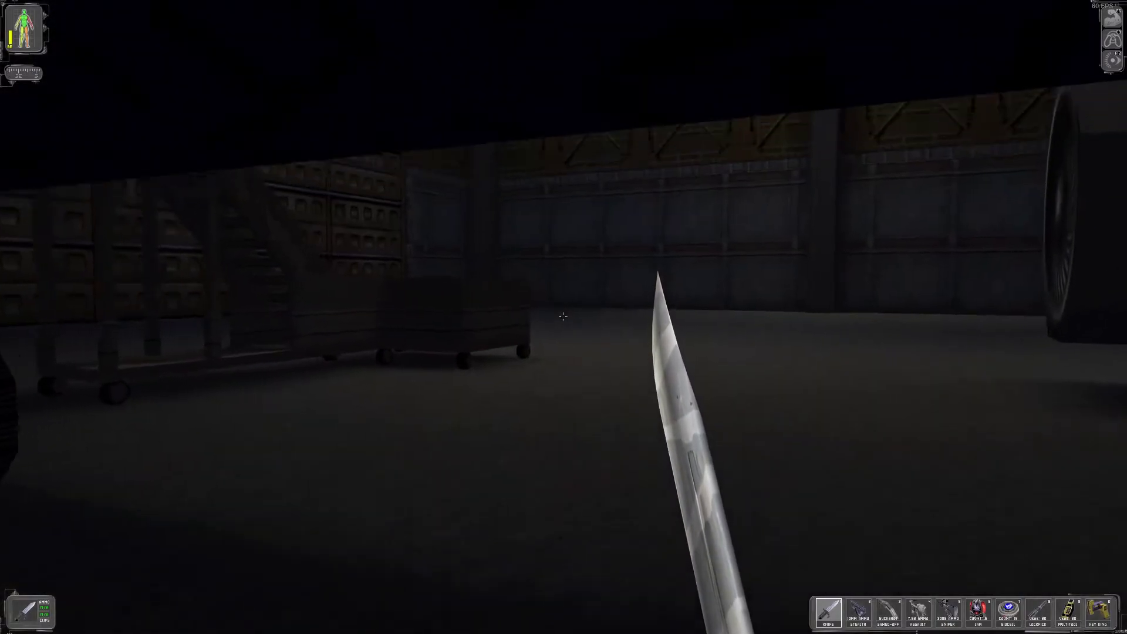
{"action": "key", "text": "w"}
{"action": "key", "text": "w"}
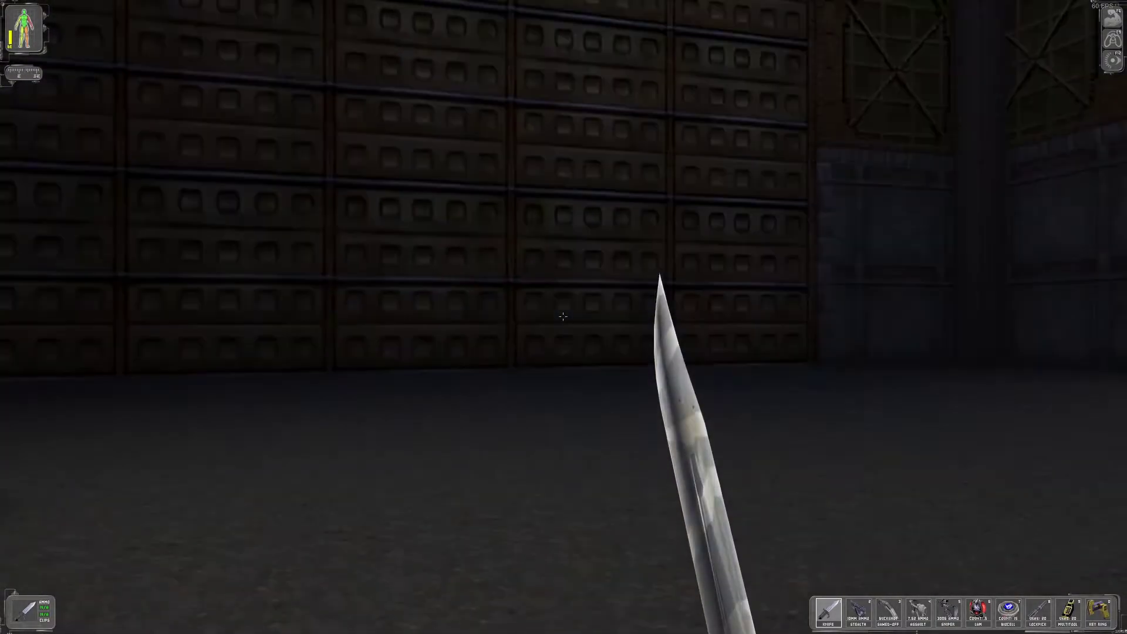
{"action": "key", "text": "w"}
{"action": "key", "text": "w"}
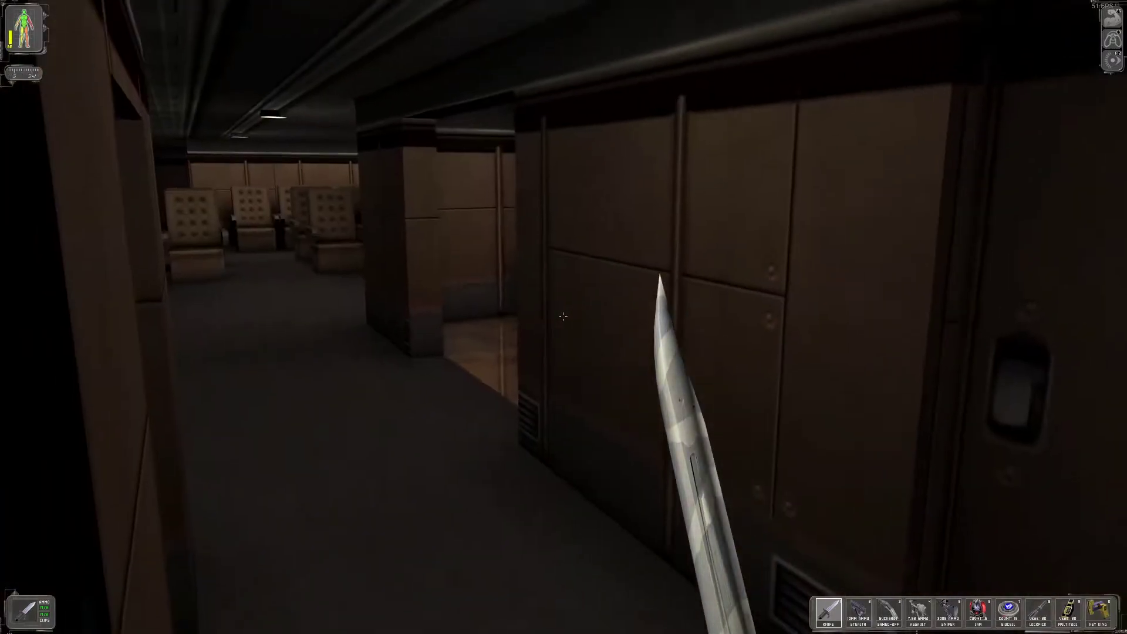
Walk the 747 corridor, open the side door to look inside, then enter the kitchen.
{"action": "key", "text": "w"}
{"action": "right_click", "coordinate": [562, 317]}
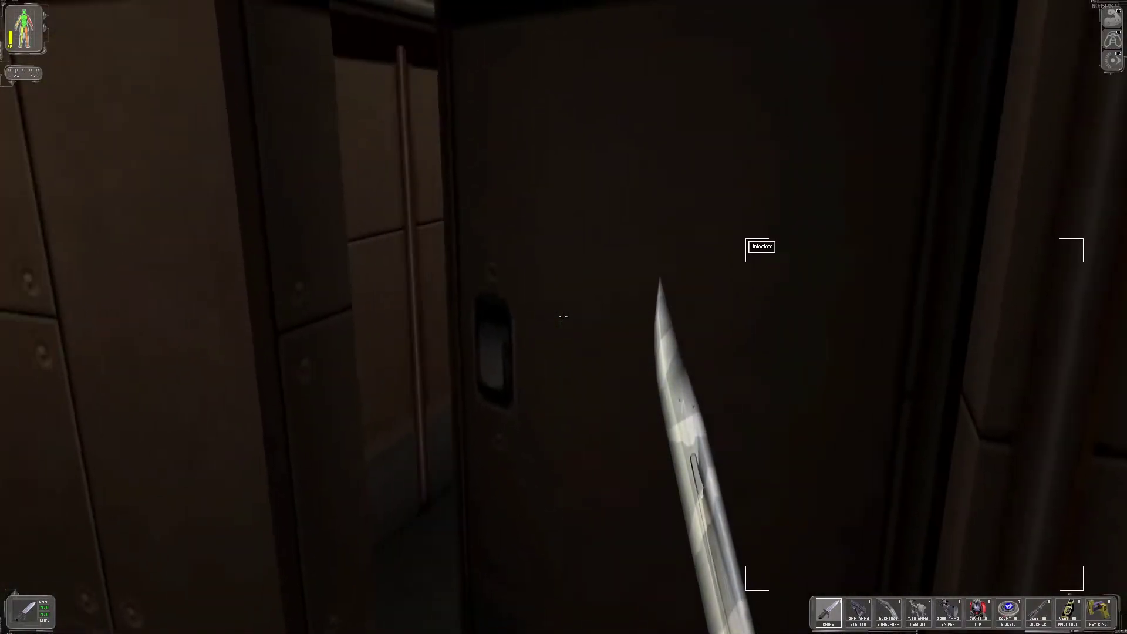
{"action": "key", "text": "w"}
{"action": "key", "text": "w"}
{"action": "key", "text": "w"}
{"action": "key", "text": "w"}
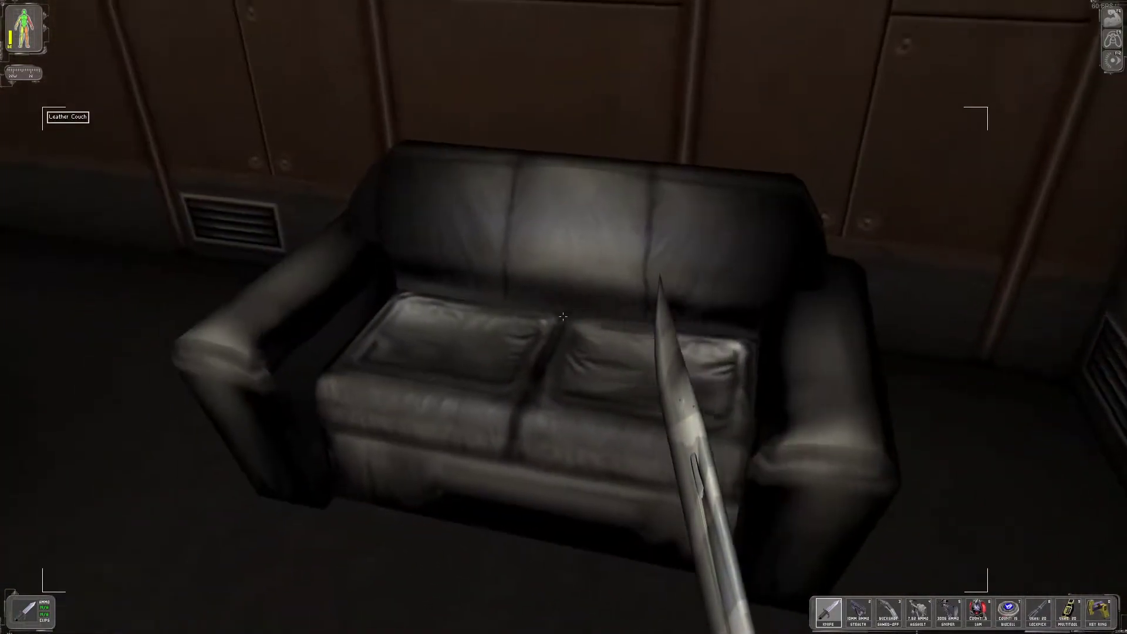
{"action": "key", "text": "w"}
{"action": "key", "text": "w"}
{"action": "key", "text": "w"}
{"action": "key", "text": "w"}
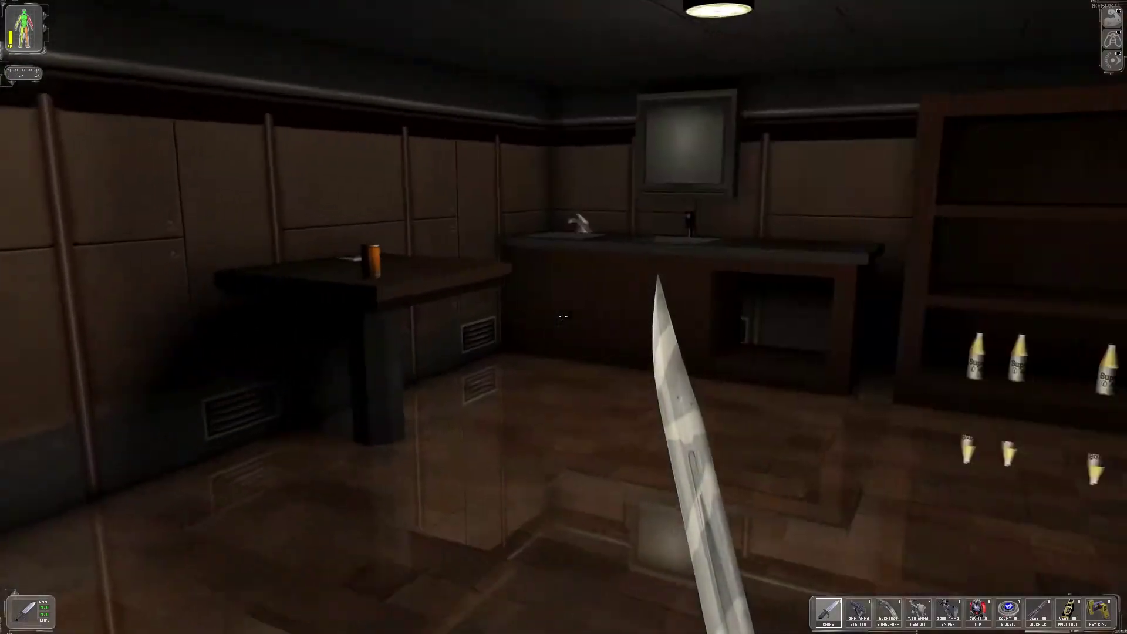
{"action": "key", "text": "w"}
{"action": "key", "text": "w"}
{"action": "key", "text": "w"}
{"action": "key", "text": "w"}
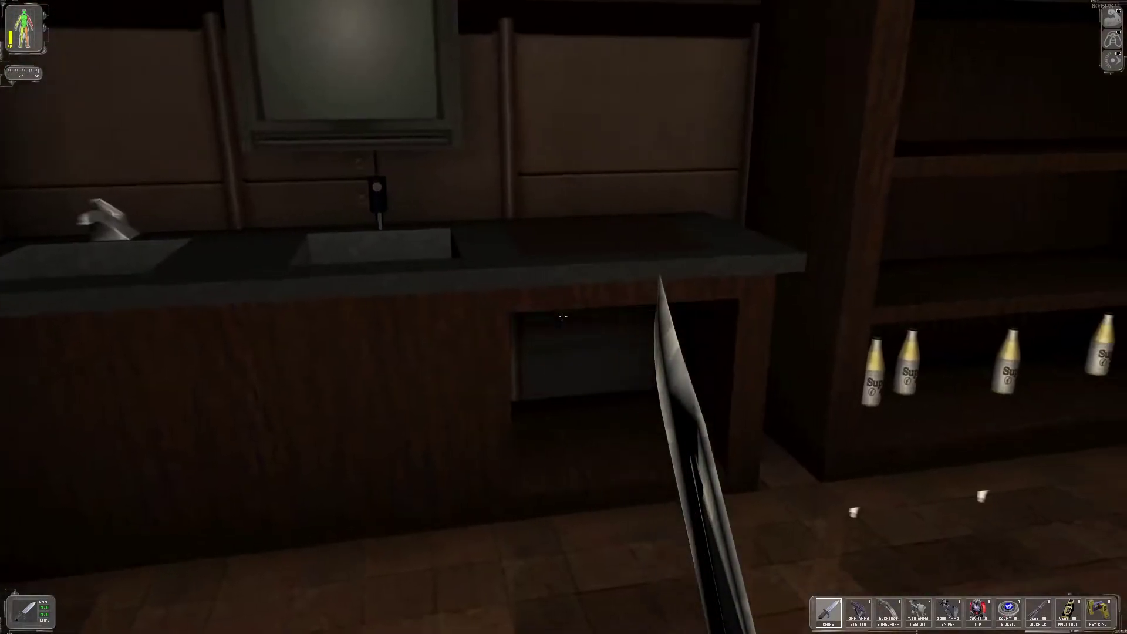
{"action": "key", "text": "w"}
{"action": "key", "text": "w"}
{"action": "key", "text": "w"}
{"action": "key", "text": "w"}
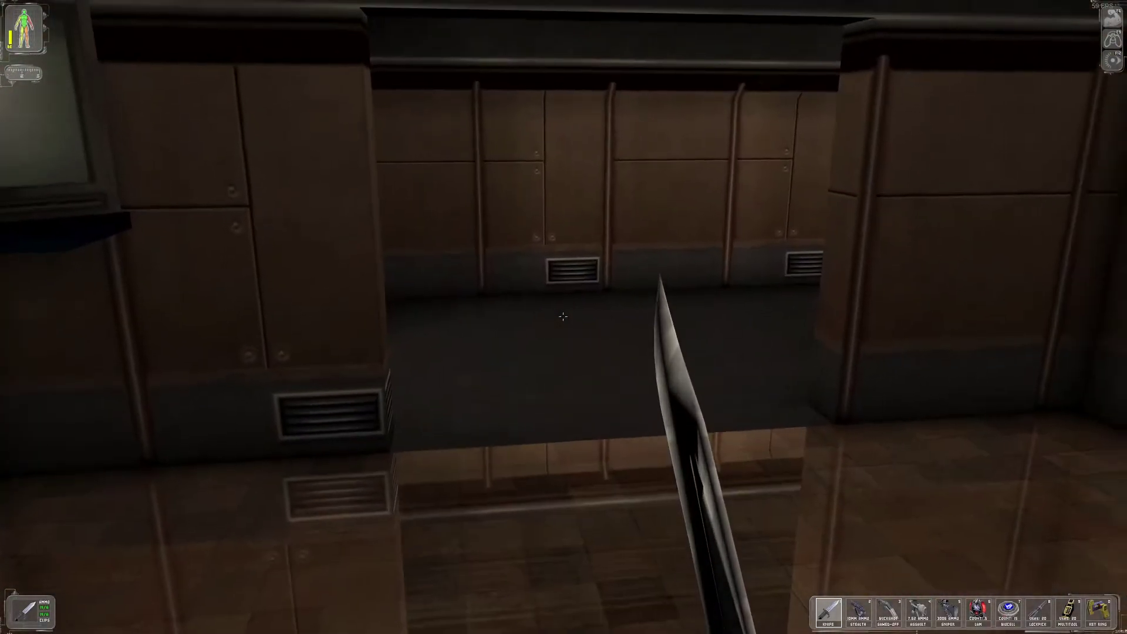
Check the gas and scramble grenades in inventory, then cross the seating cabin down to the cargo hold.
{"action": "key", "text": "F1"}
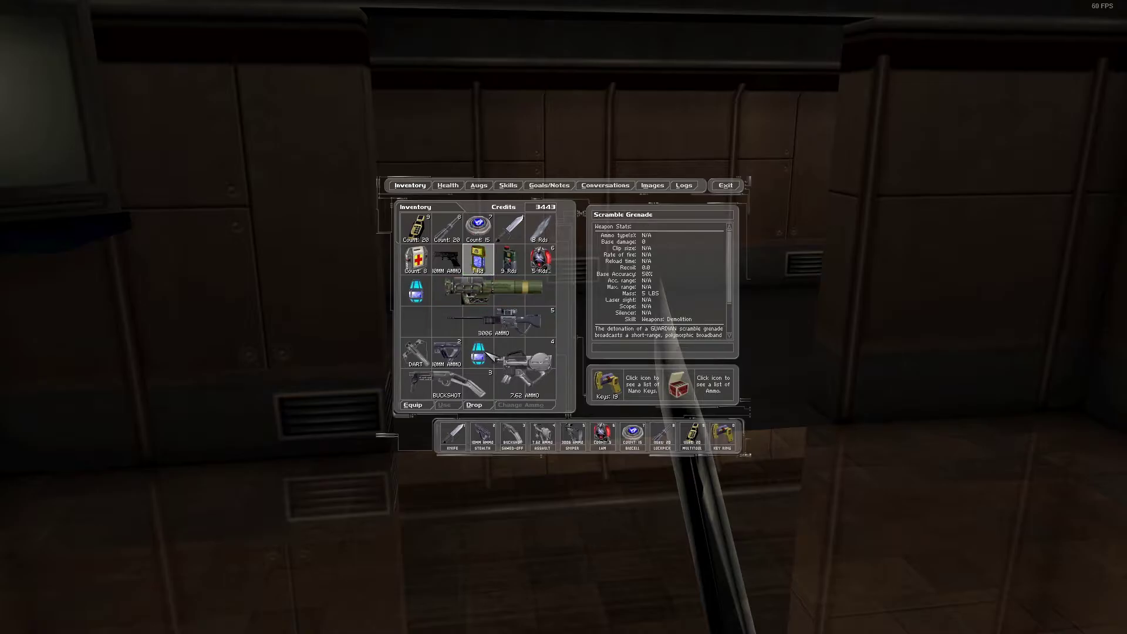
{"action": "key", "text": "Escape"}
{"action": "key", "text": "w"}
{"action": "key", "text": "w"}
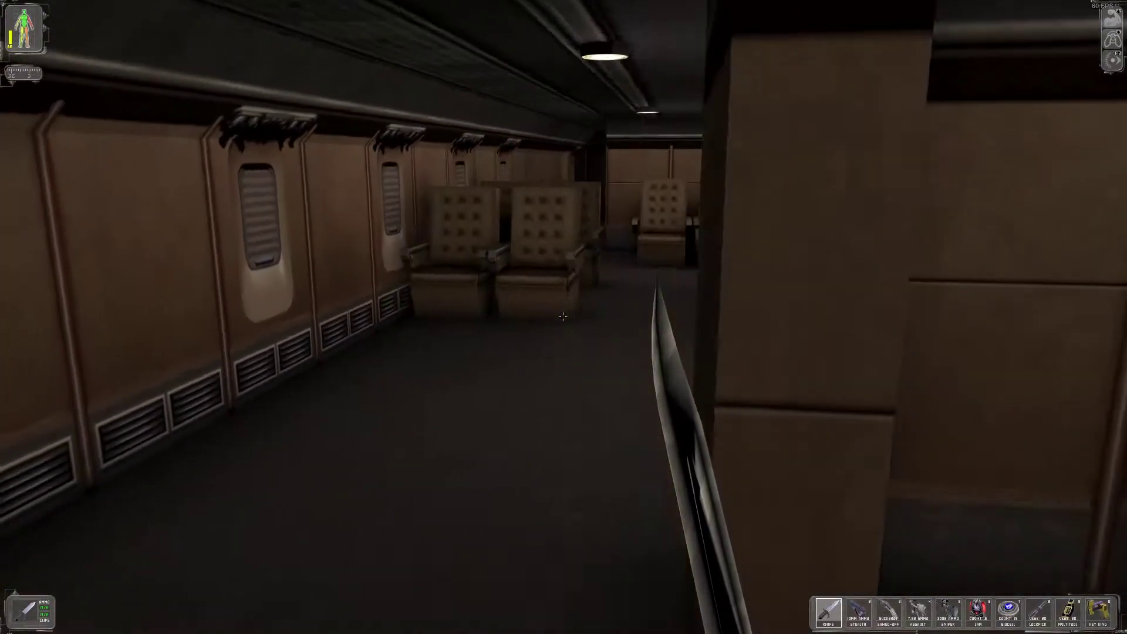
{"action": "key", "text": "w"}
{"action": "key", "text": "w"}
{"action": "key", "text": "w"}
{"action": "key", "text": "w"}
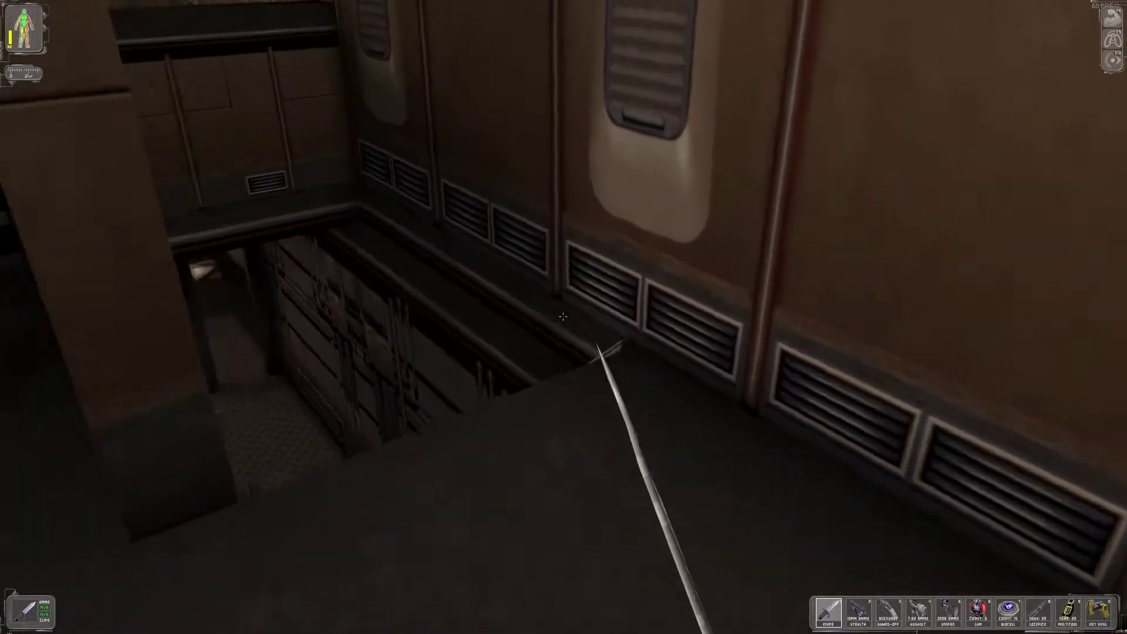
{"action": "key", "text": "w"}
{"action": "key", "text": "w"}
{"action": "key", "text": "w"}
{"action": "key", "text": "w"}
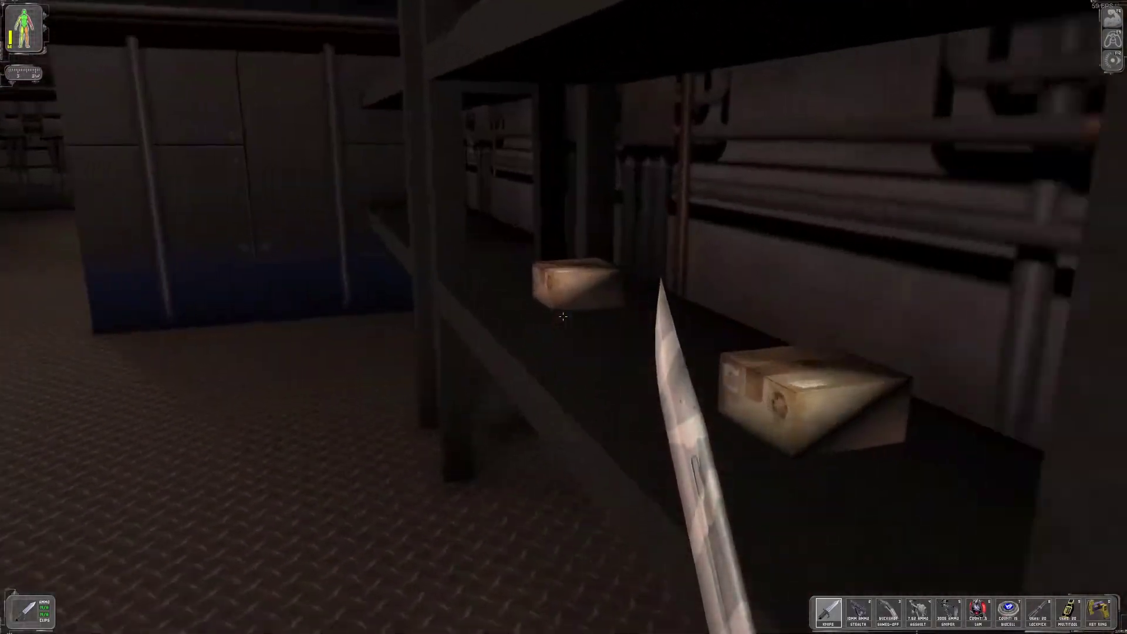
{"action": "key", "text": "w"}
{"action": "key", "text": "w"}
{"action": "key", "text": "w"}
{"action": "key", "text": "w"}
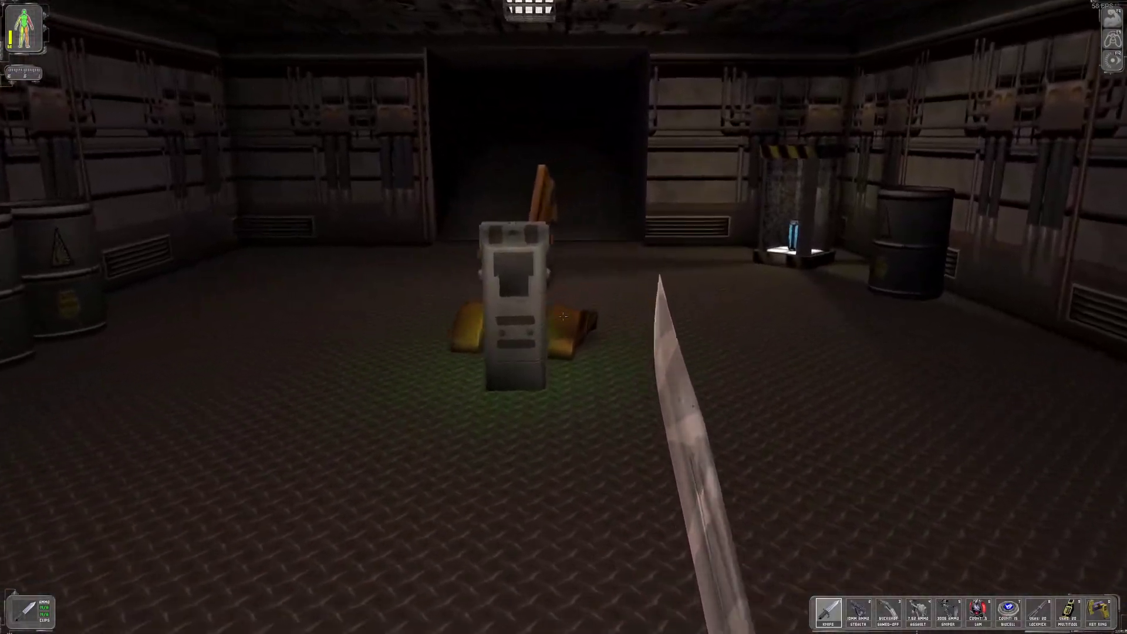
{"action": "key", "text": "w"}
{"action": "key", "text": "w"}
{"action": "key", "text": "w"}
Recharge bioelectric energy to full at the RepairBot.
{"action": "right_click", "coordinate": [564, 316]}
{"action": "left_click", "coordinate": [517, 350]}
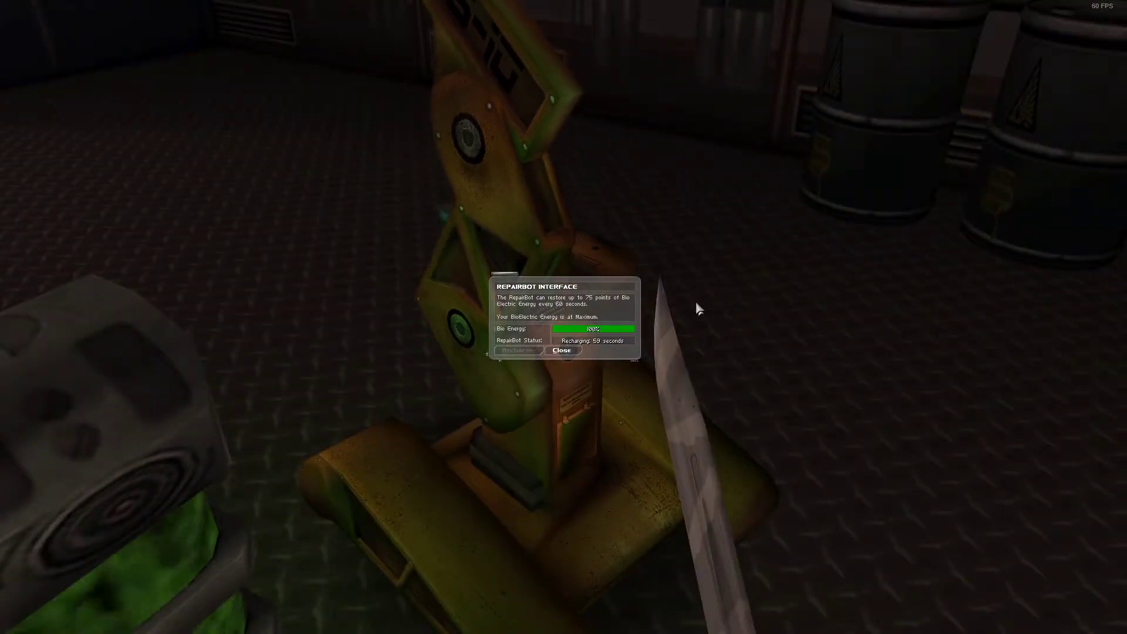
{"action": "left_click", "coordinate": [563, 350]}
Bypass the display case keypad with the multitool and take the augmentation canister.
{"action": "key", "text": "w"}
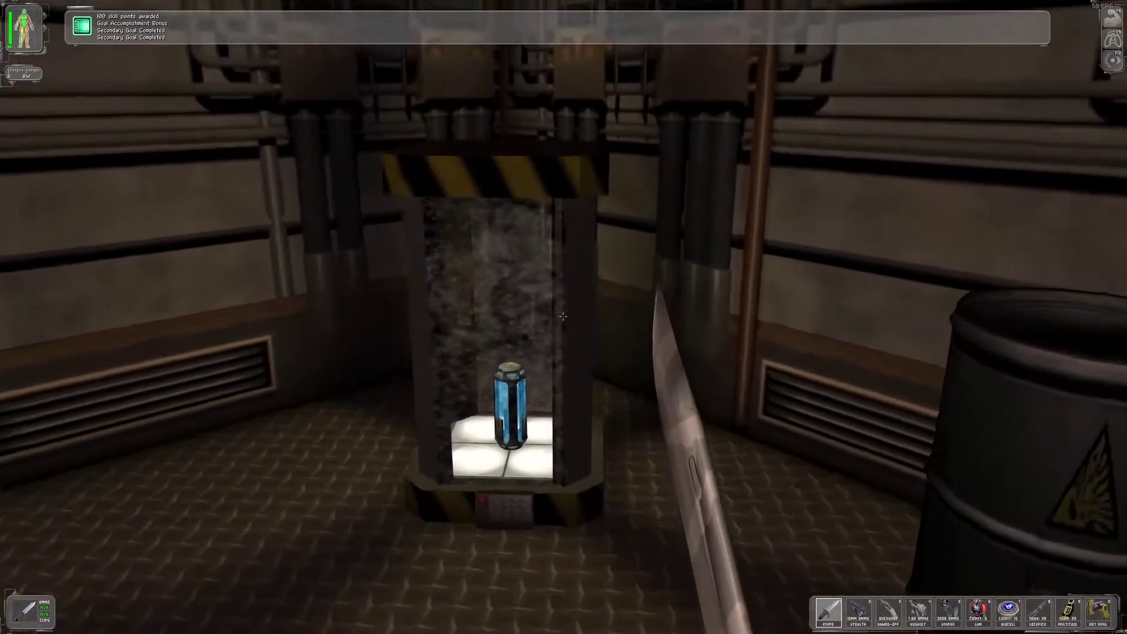
{"action": "key", "text": "w"}
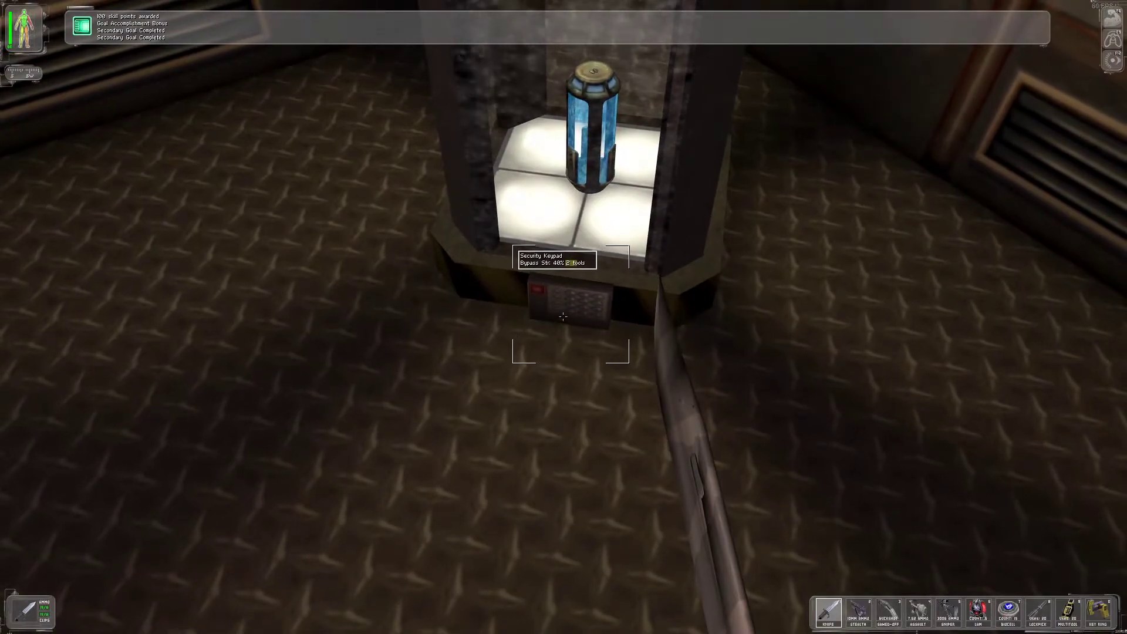
{"action": "key", "text": "9"}
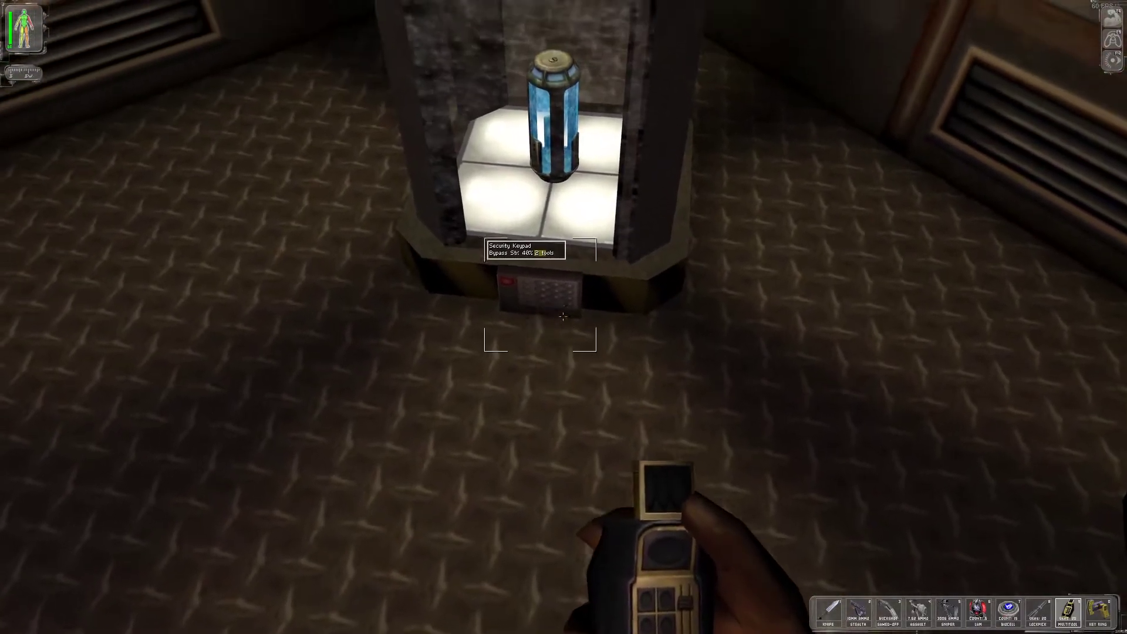
{"action": "right_click", "coordinate": [562, 316]}
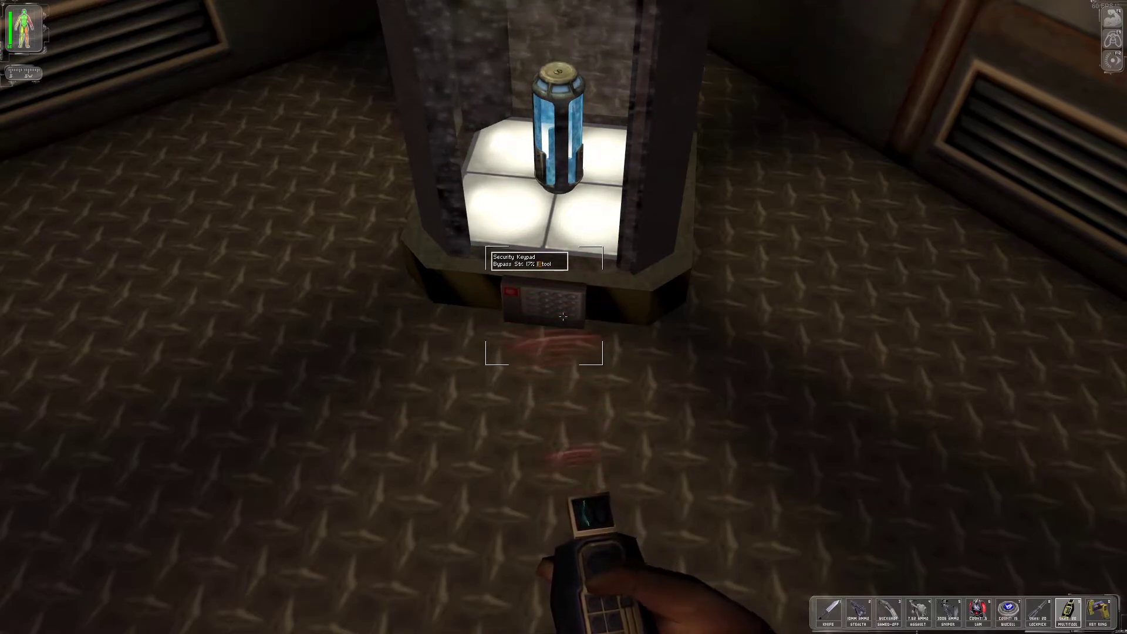
{"action": "right_click", "coordinate": [562, 316]}
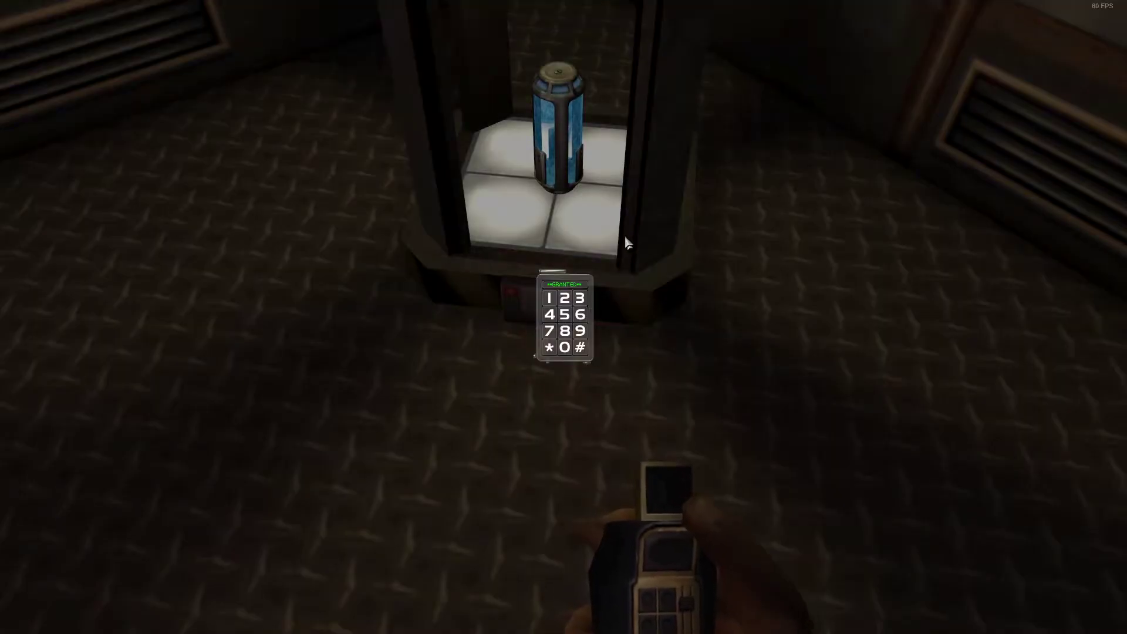
{"action": "key", "text": "Escape"}
{"action": "key", "text": "Escape"}
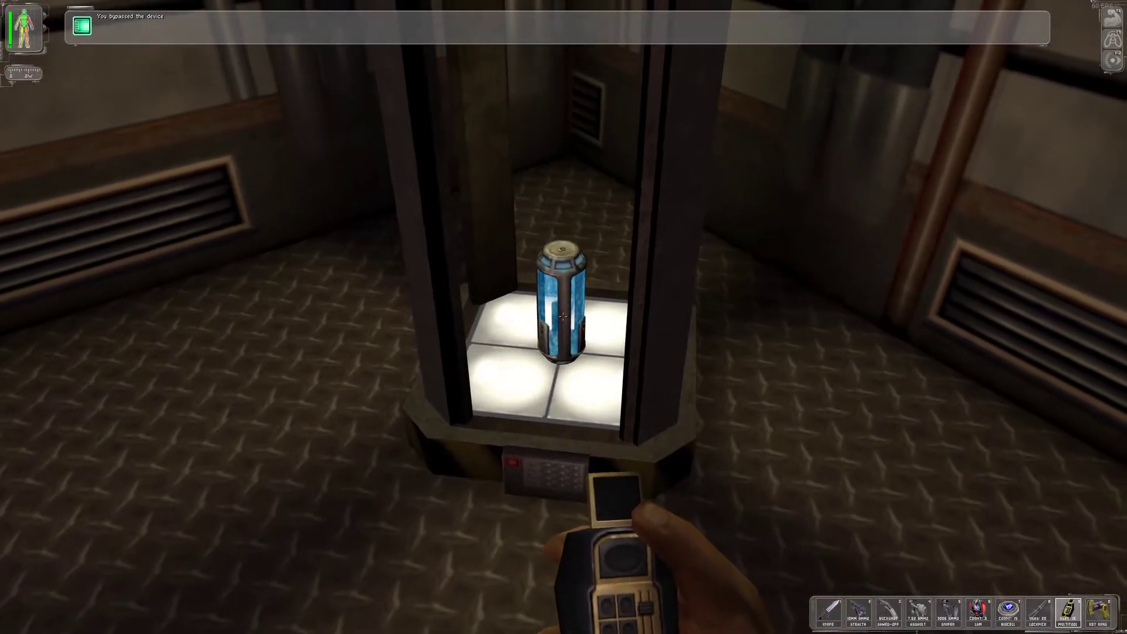
{"action": "right_click", "coordinate": [562, 316]}
{"action": "key", "text": "F1"}
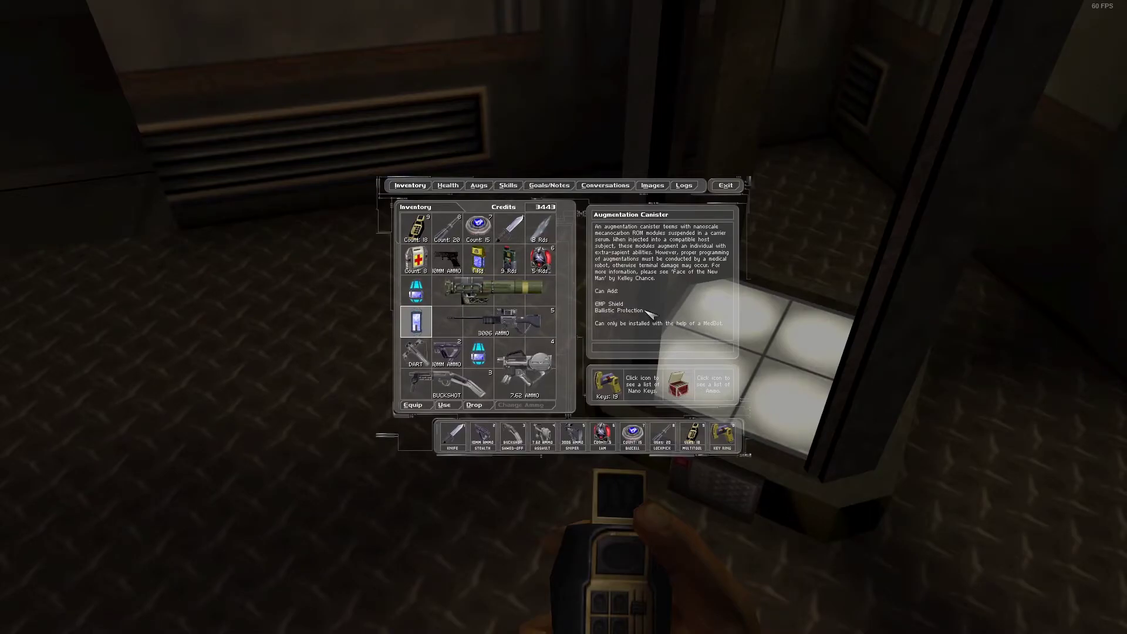
{"action": "key", "text": "Escape"}
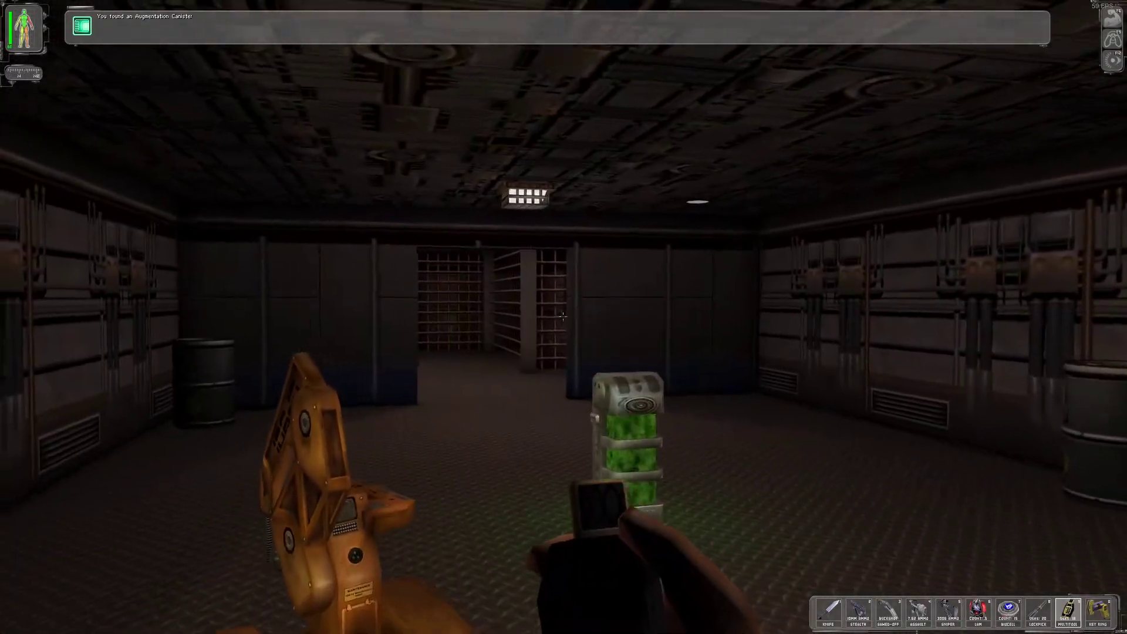
Explore the caged storage rooms, looking over the canister shelves, crates and barrels.
{"action": "key", "text": "w"}
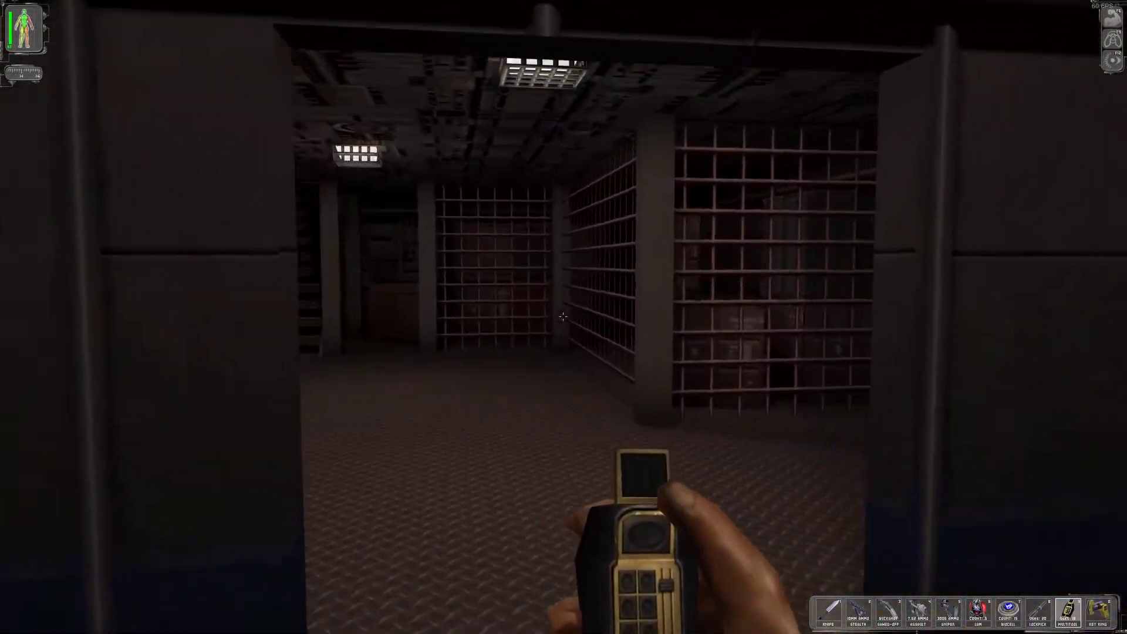
{"action": "key", "text": "w"}
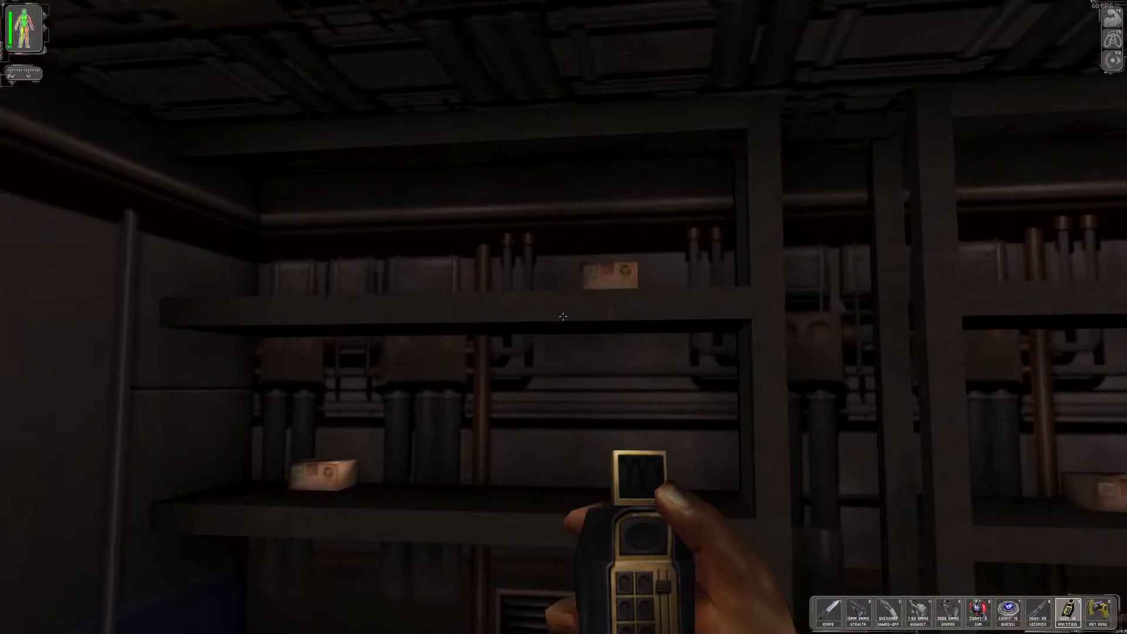
{"action": "key", "text": "w"}
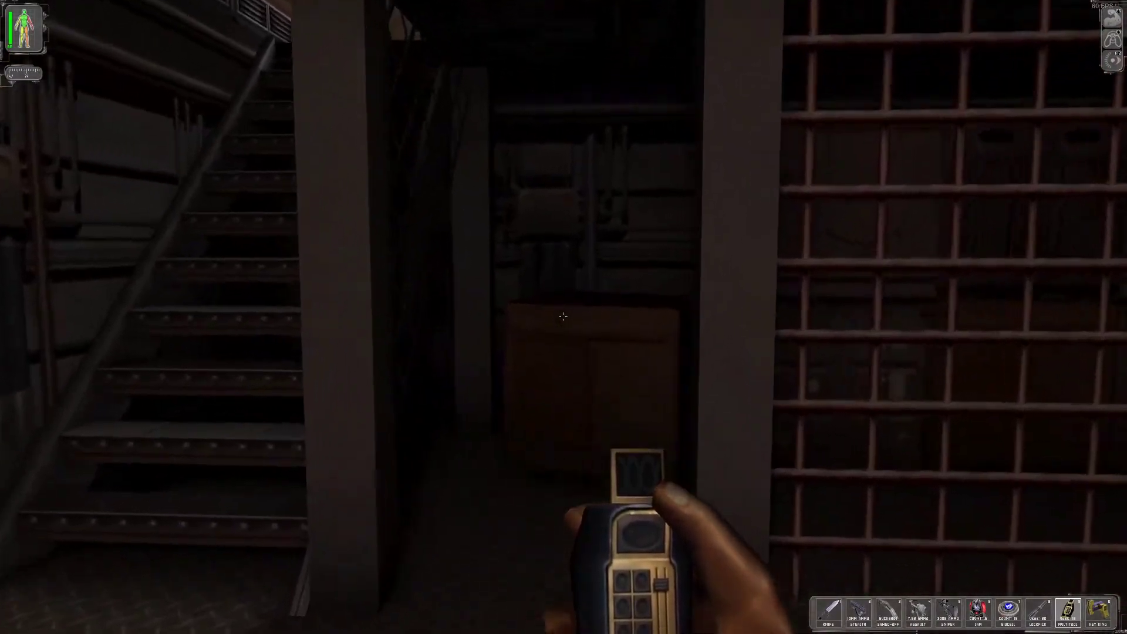
{"action": "key", "text": "w"}
{"action": "key", "text": "w"}
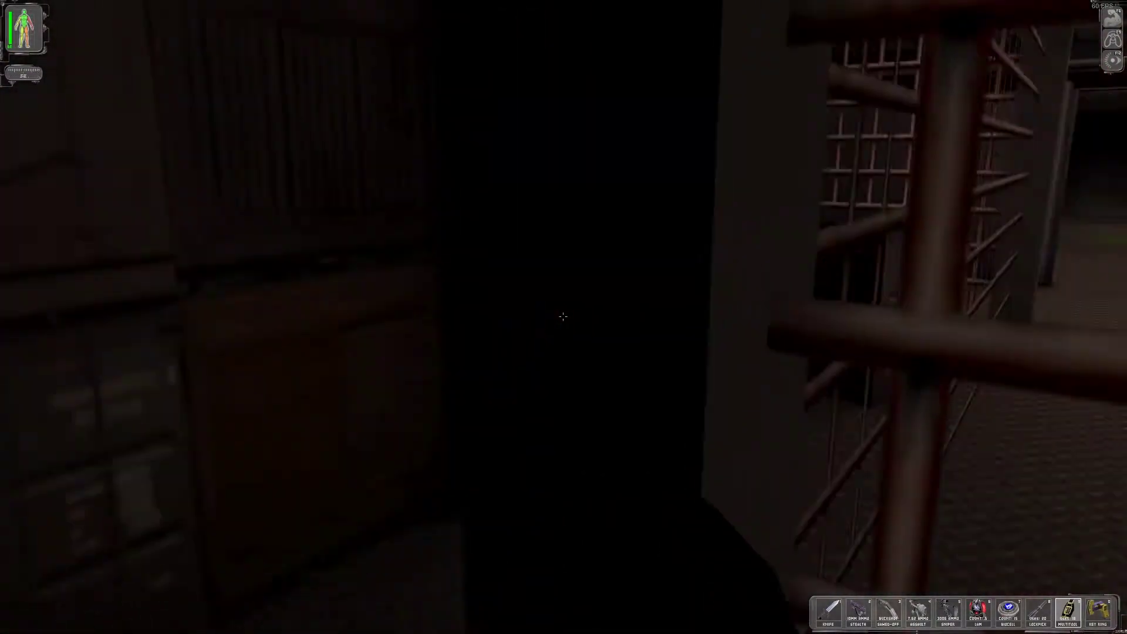
{"action": "key", "text": "w"}
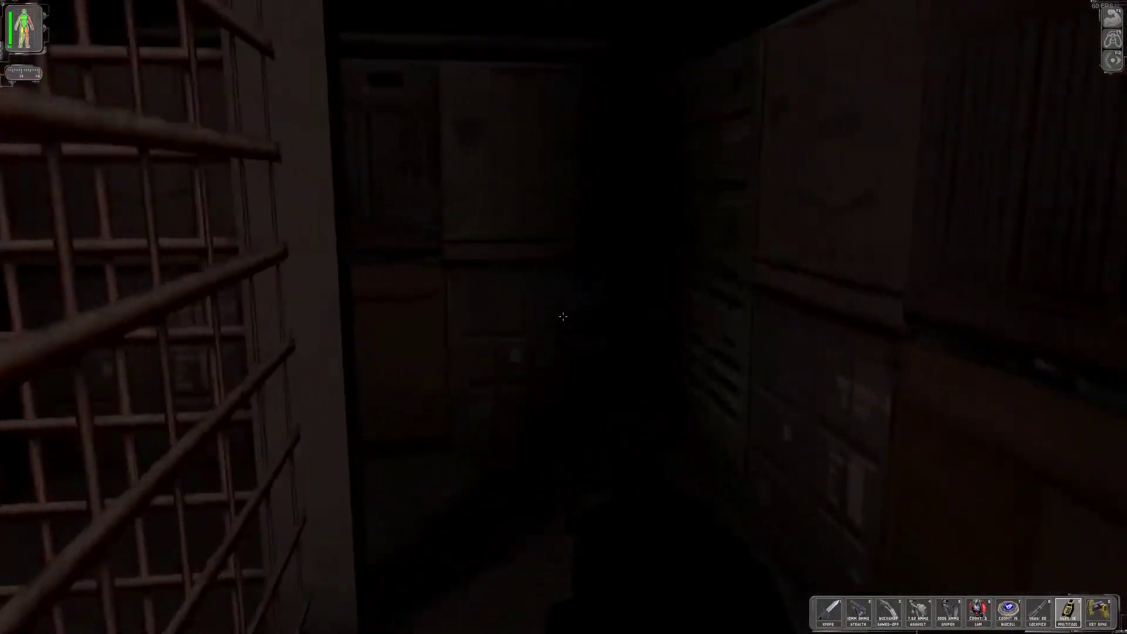
{"action": "key", "text": "w"}
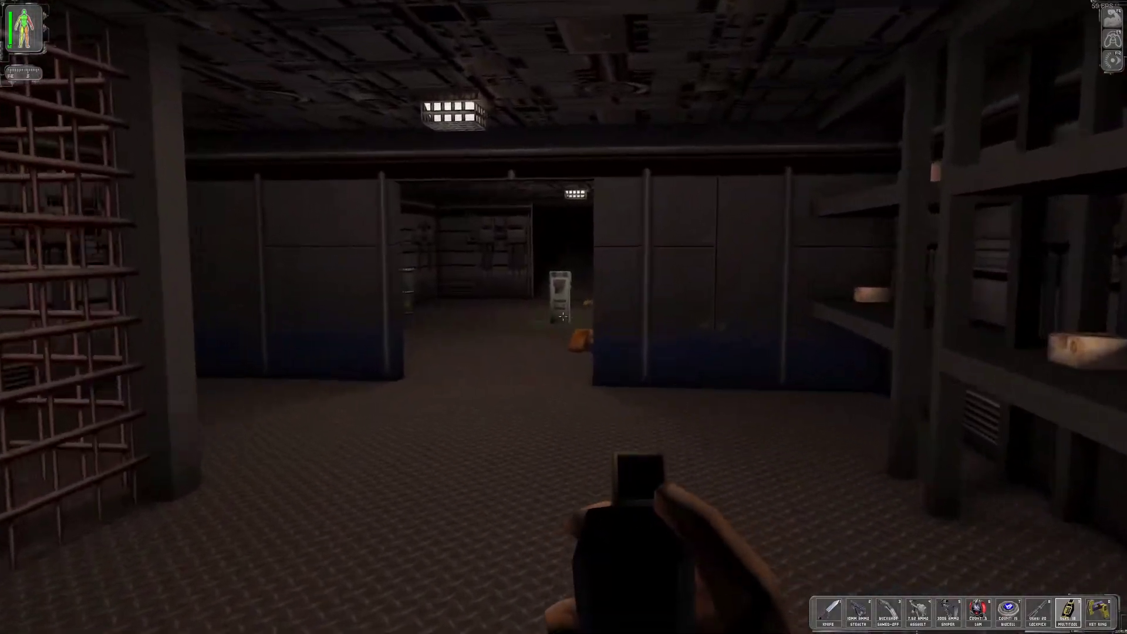
{"action": "key", "text": "w"}
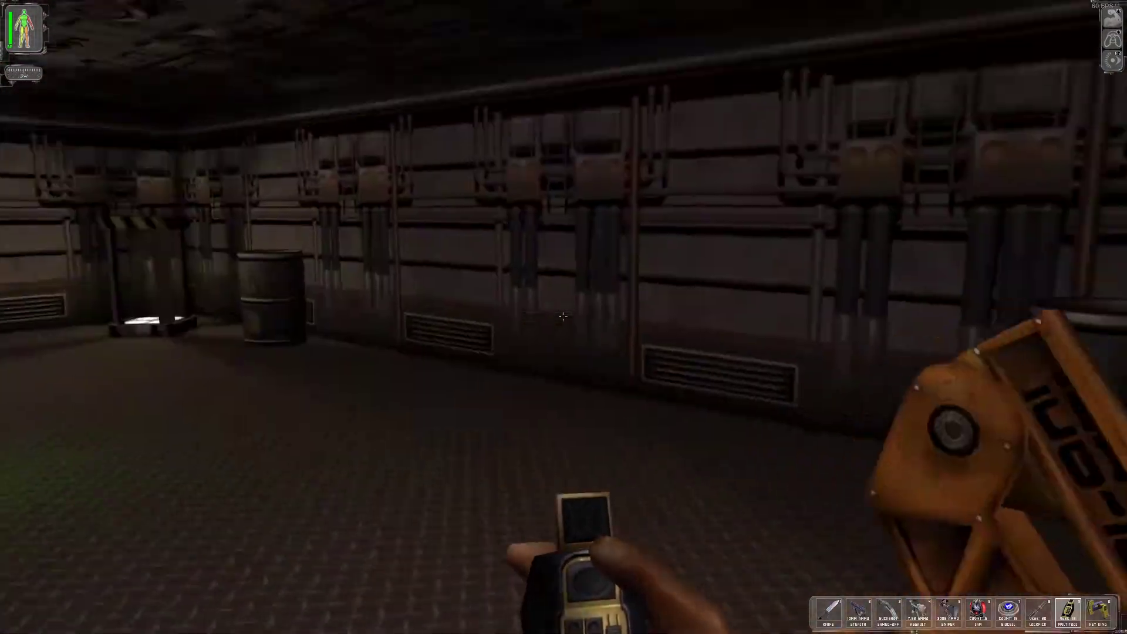
{"action": "key", "text": "w"}
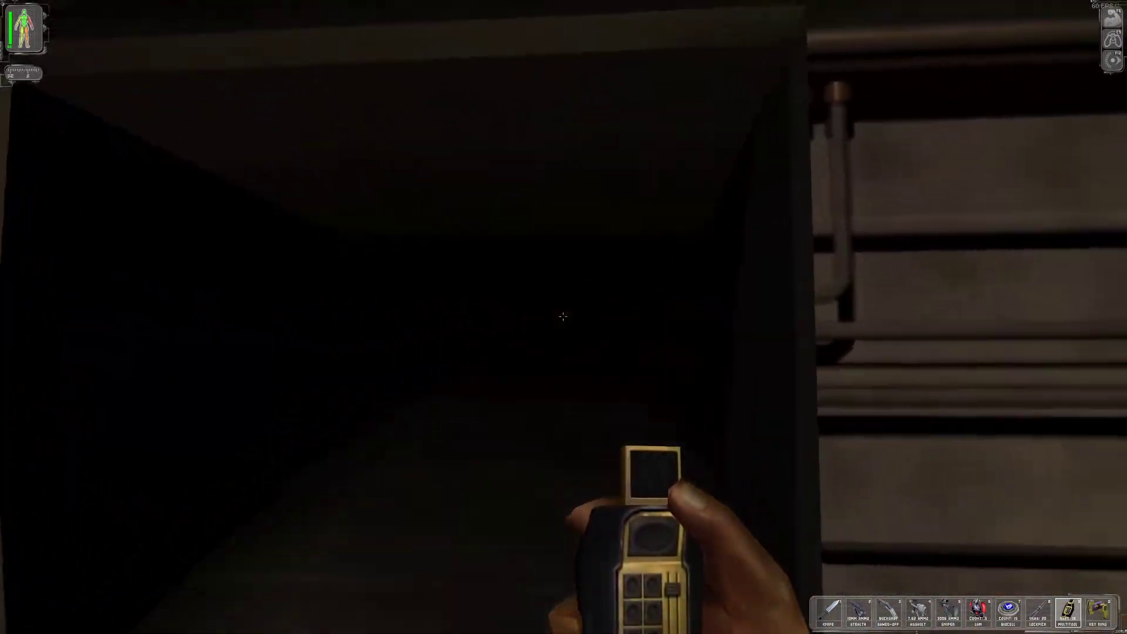
{"action": "key", "text": "w"}
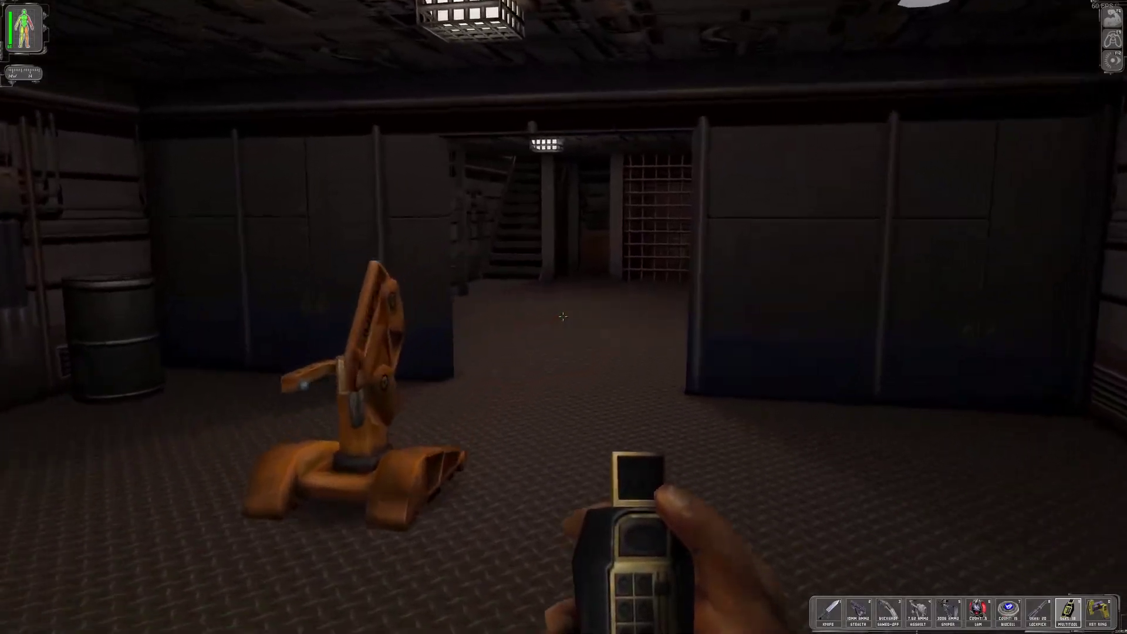
Switch to the scoped pistol and climb the stairs back into the seating cabin.
{"action": "key", "text": "w"}
{"action": "key", "text": "2"}
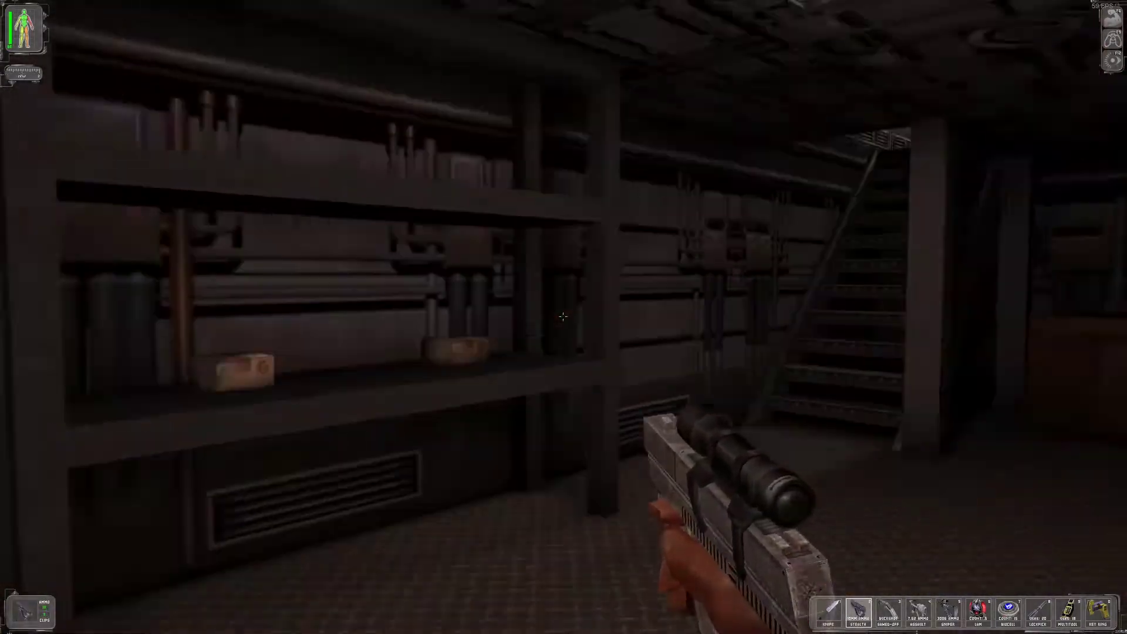
{"action": "key", "text": "w"}
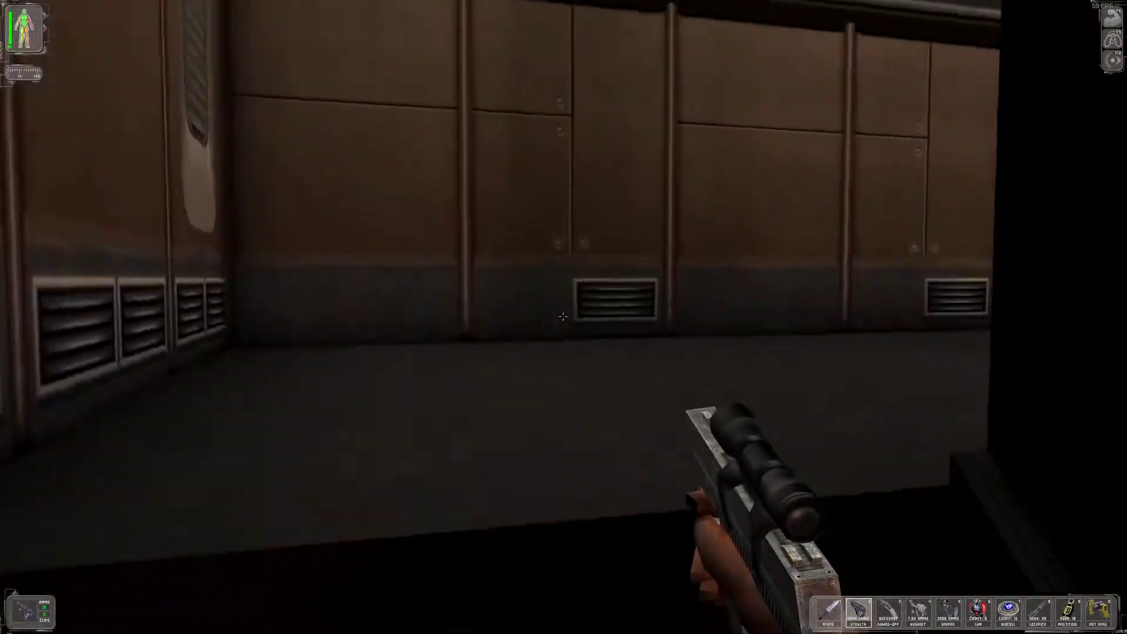
{"action": "key", "text": "w"}
Climb to the control room and collect the 10mm ammo and Private Quarters nanokey.
{"action": "key", "text": "w"}
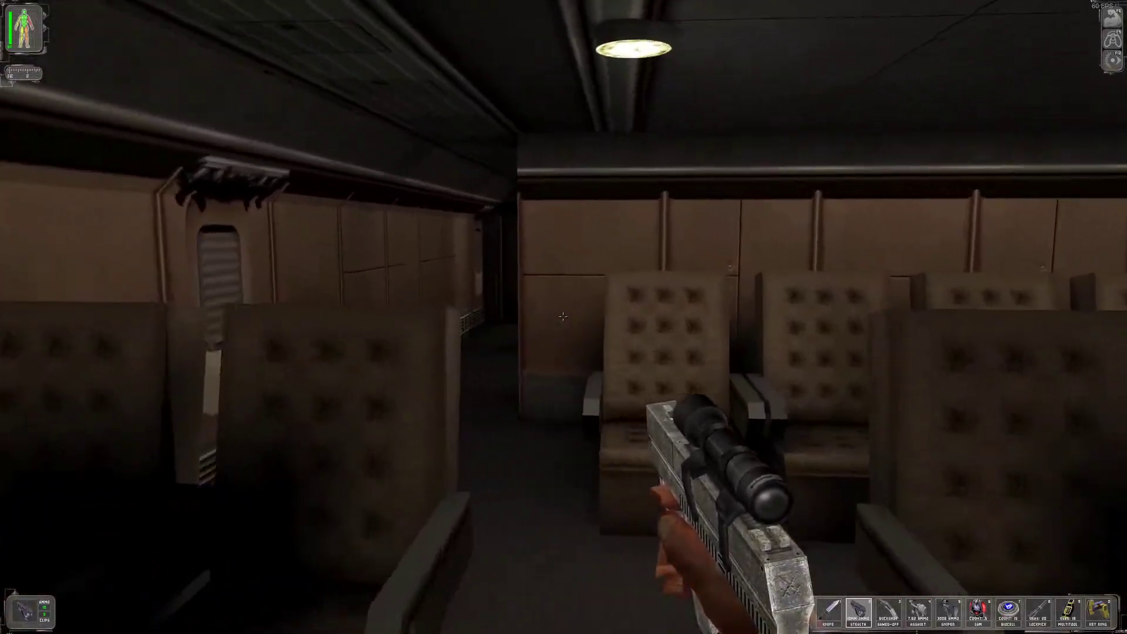
{"action": "key", "text": "w"}
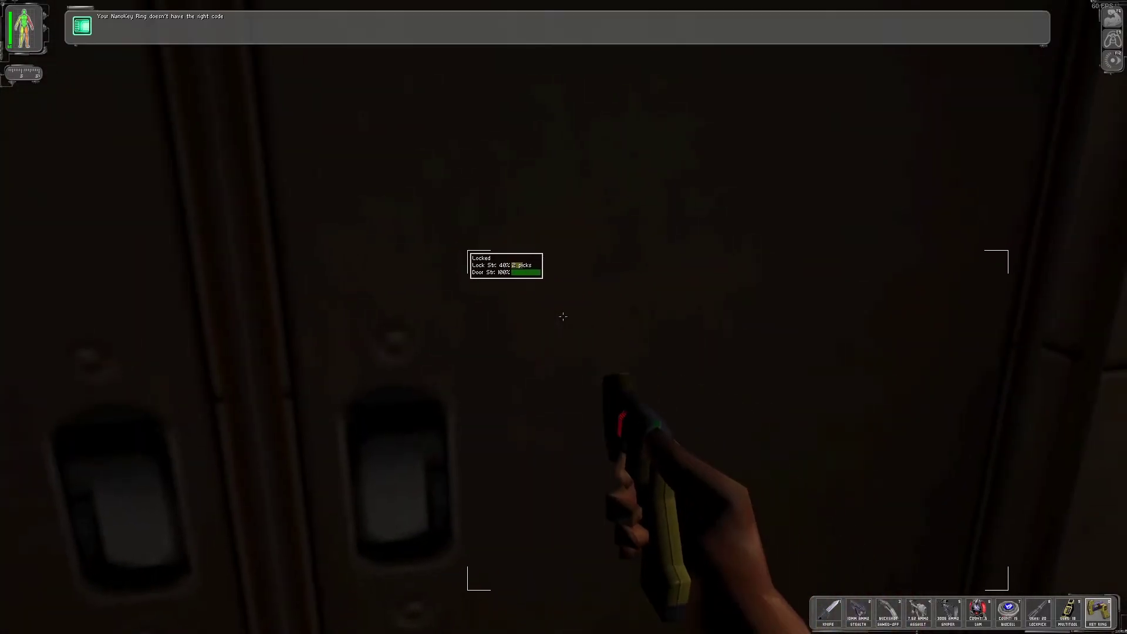
{"action": "key", "text": "w"}
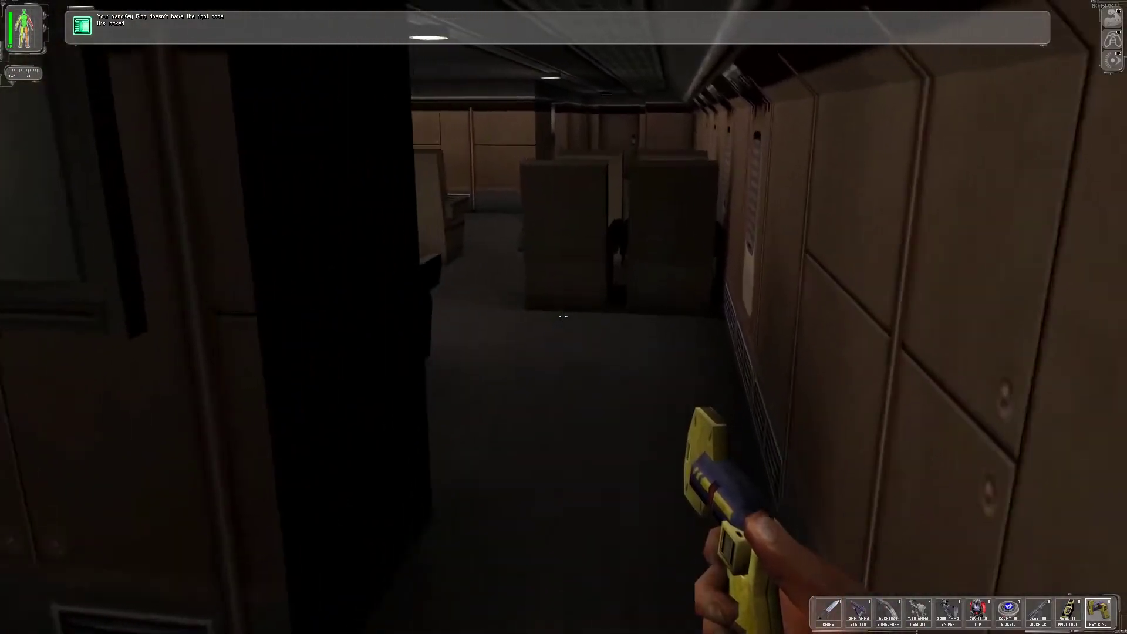
{"action": "key", "text": "w"}
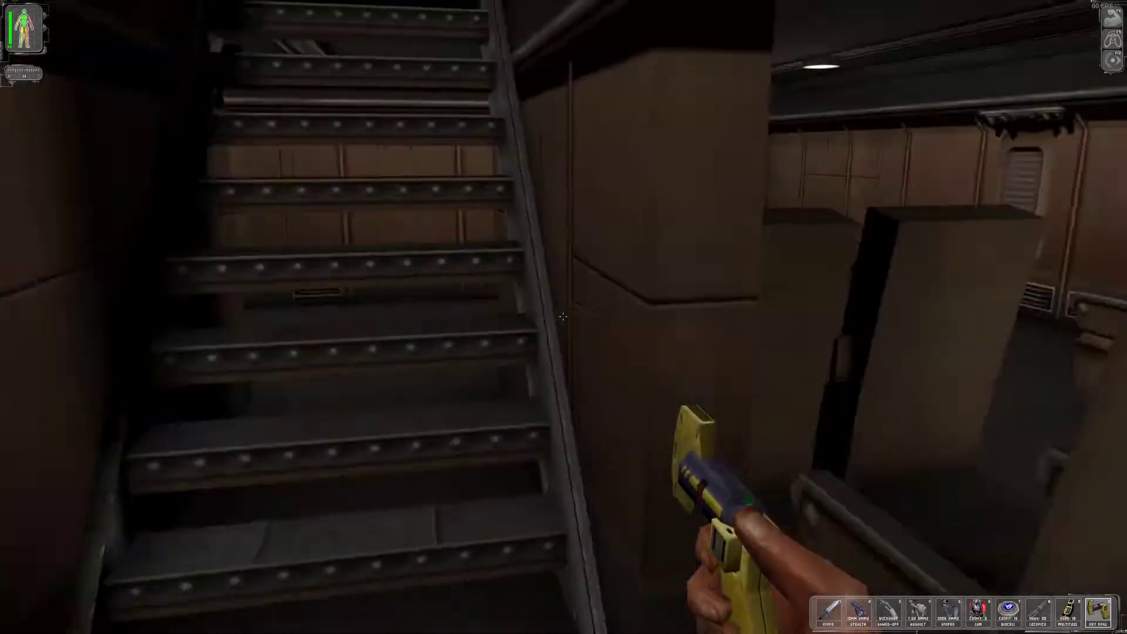
{"action": "key", "text": "w"}
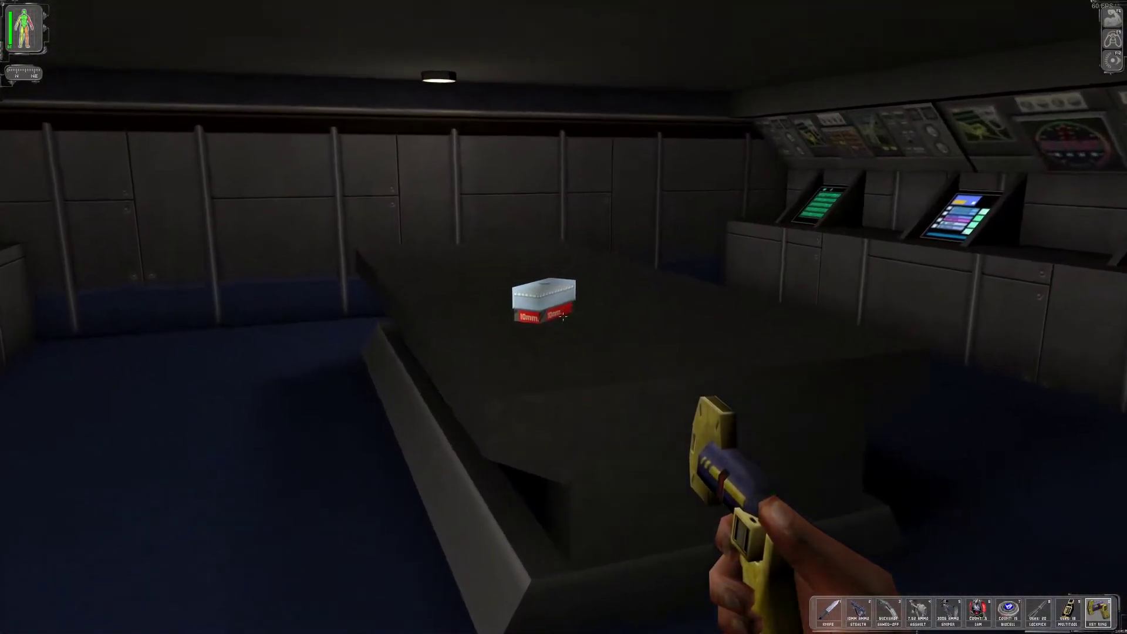
{"action": "key", "text": "w"}
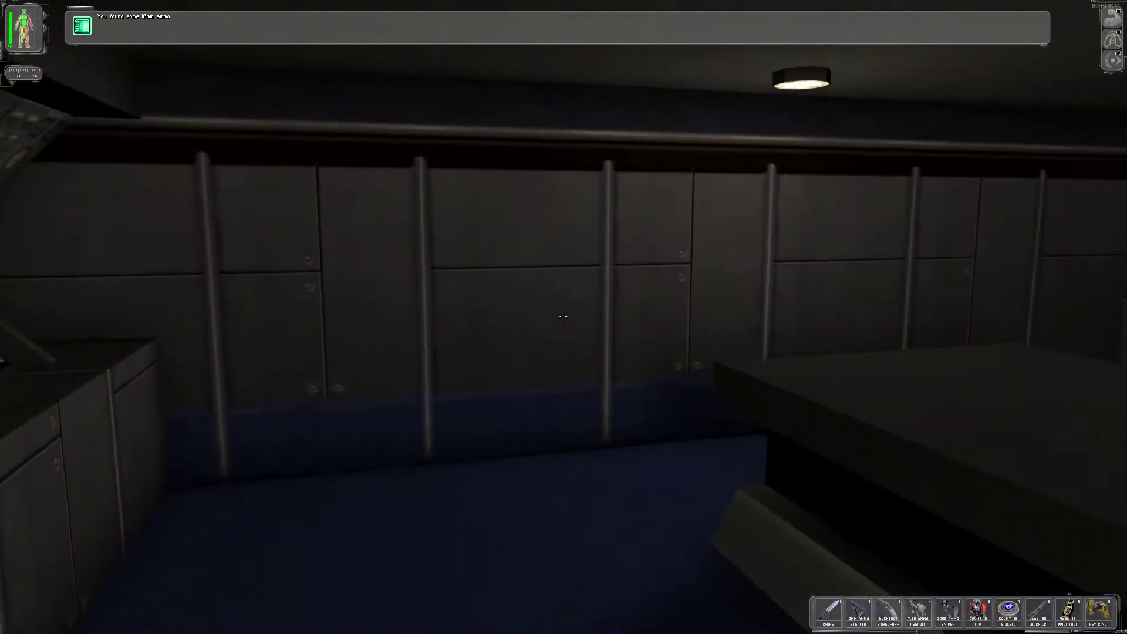
{"action": "key", "text": "w"}
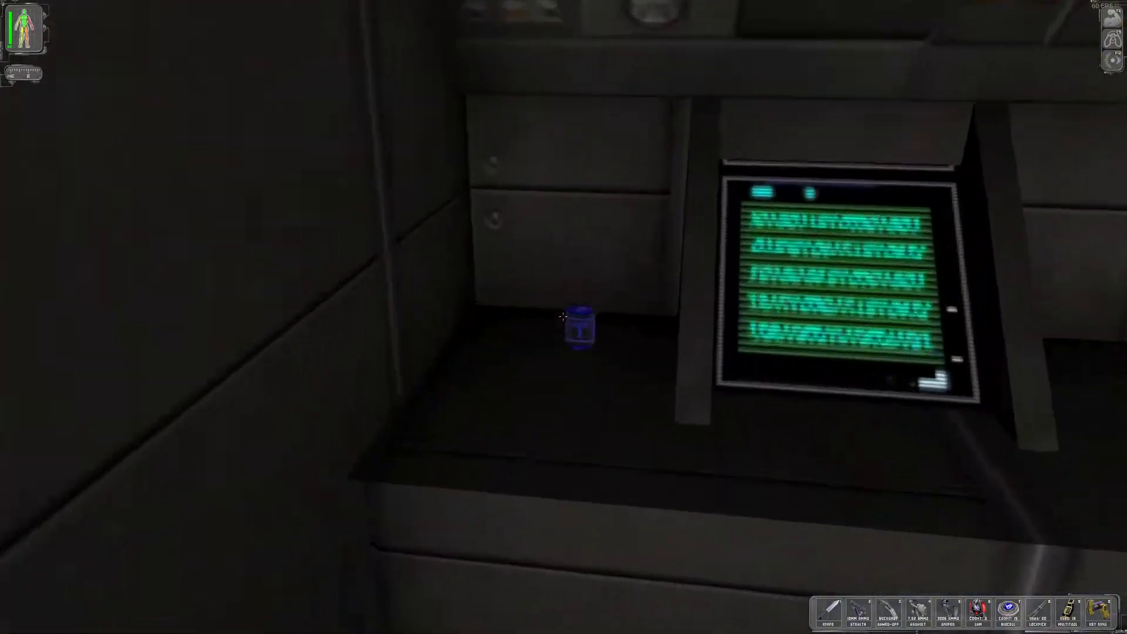
{"action": "right_click", "coordinate": [564, 317]}
Return down through the cabin and corridor to the locked double doors.
{"action": "key", "text": "w"}
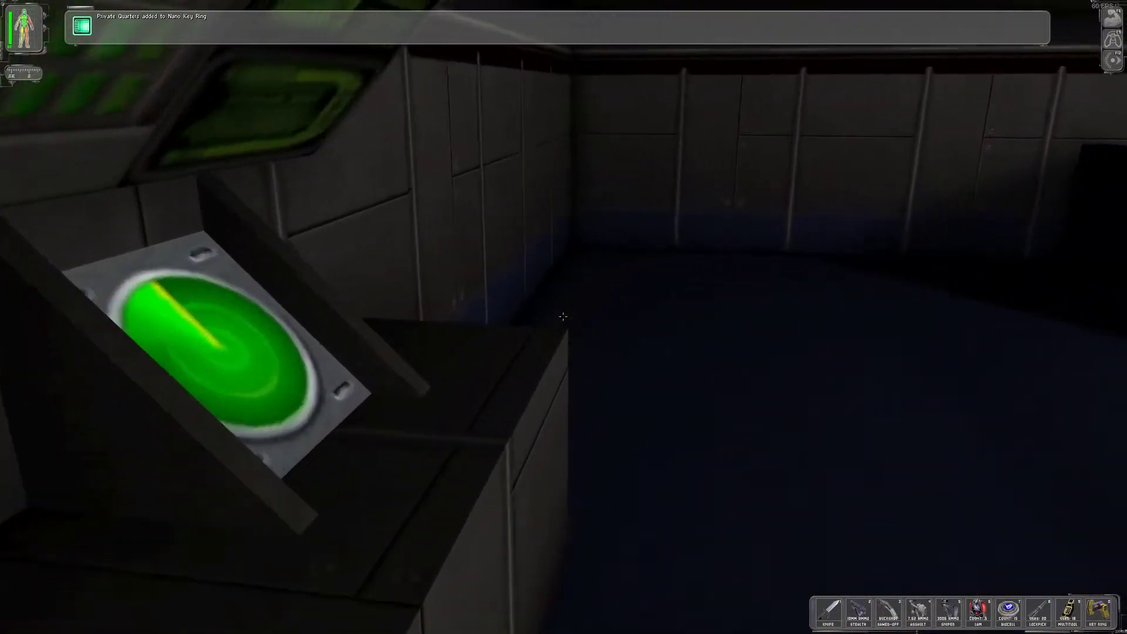
{"action": "key", "text": "w"}
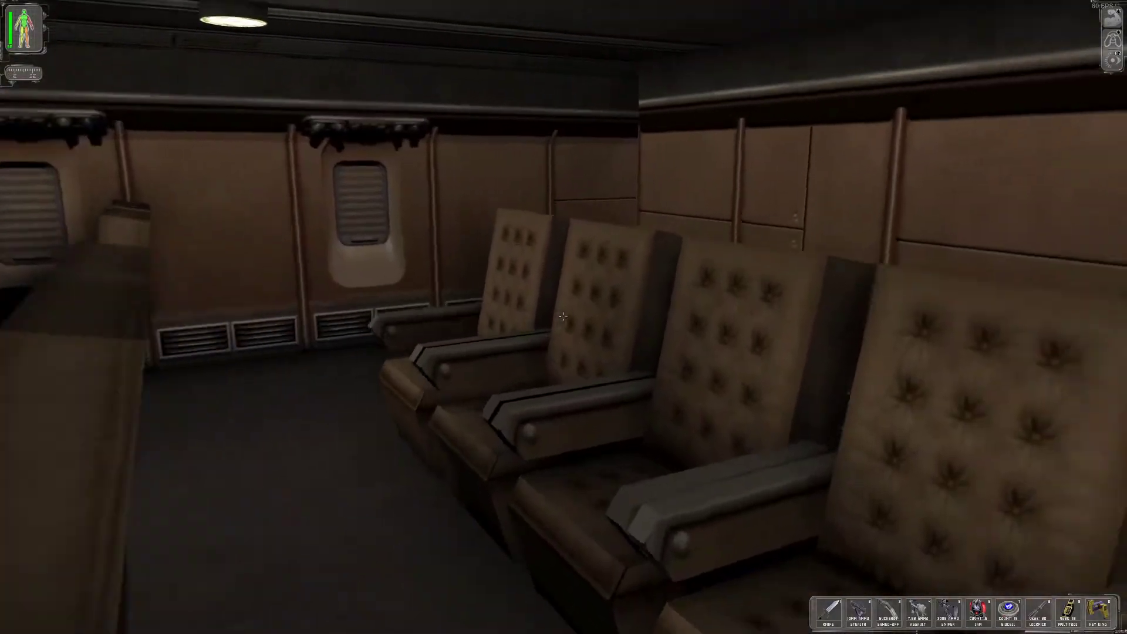
{"action": "key", "text": "w"}
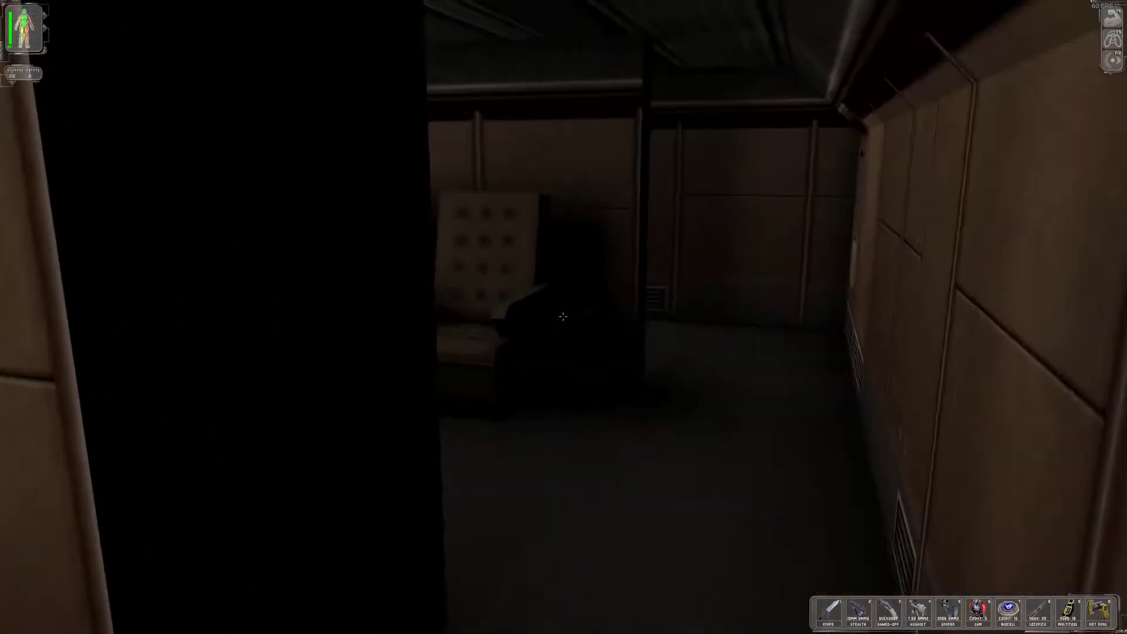
{"action": "key", "text": "w"}
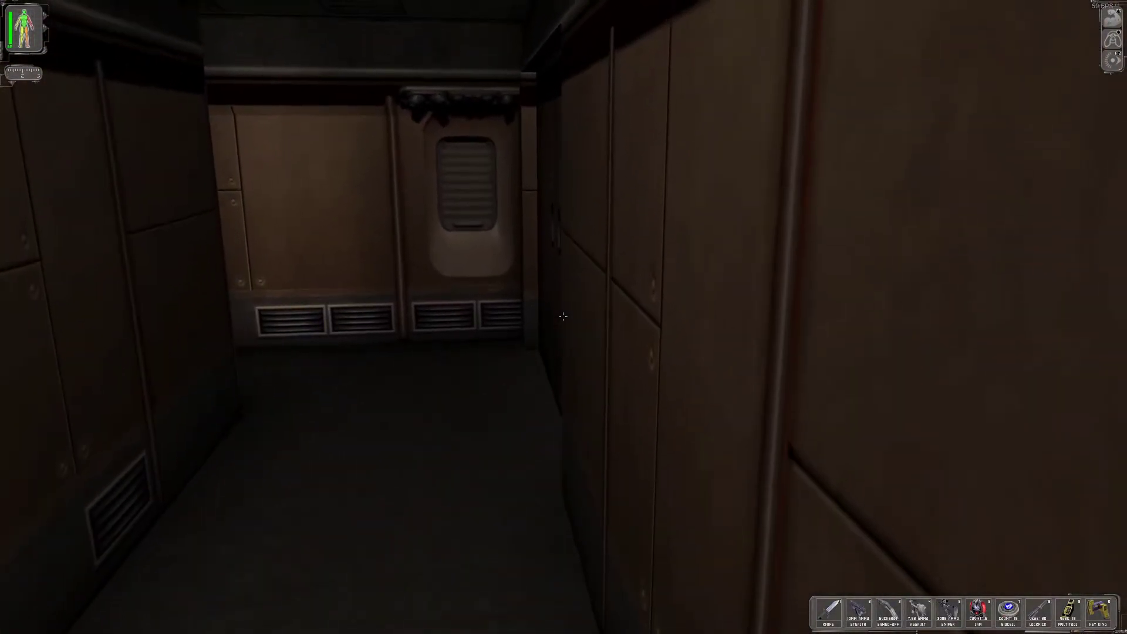
{"action": "key", "text": "2"}
Unlock the double door with the Private Quarters key and ready the assault weapon.
{"action": "key", "text": "w"}
{"action": "right_click", "coordinate": [563, 316]}
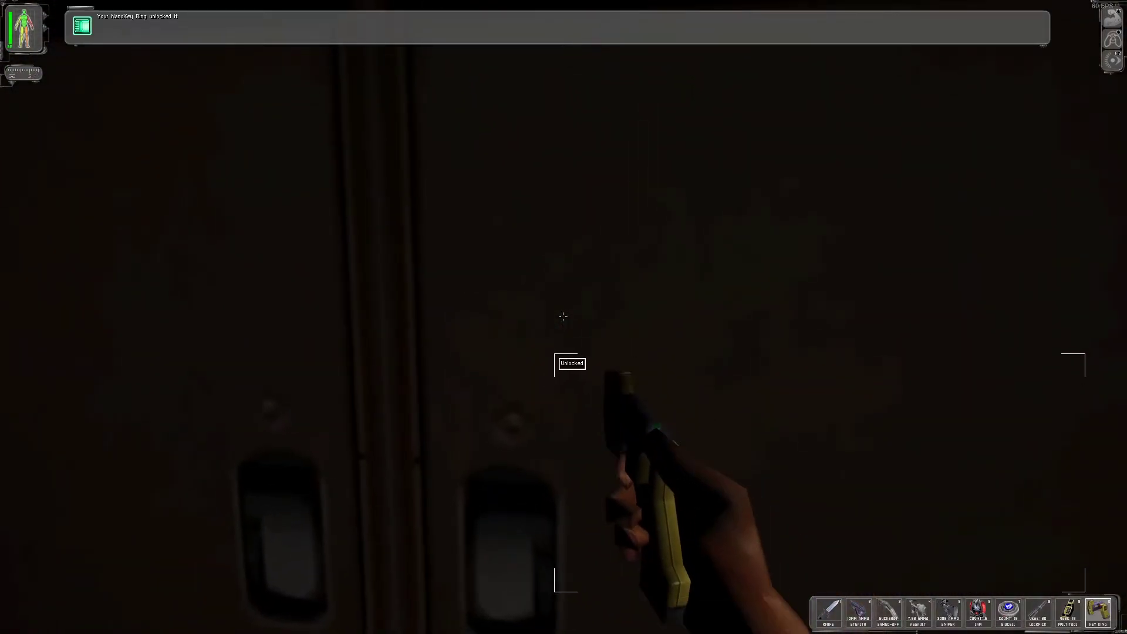
{"action": "right_click", "coordinate": [562, 317]}
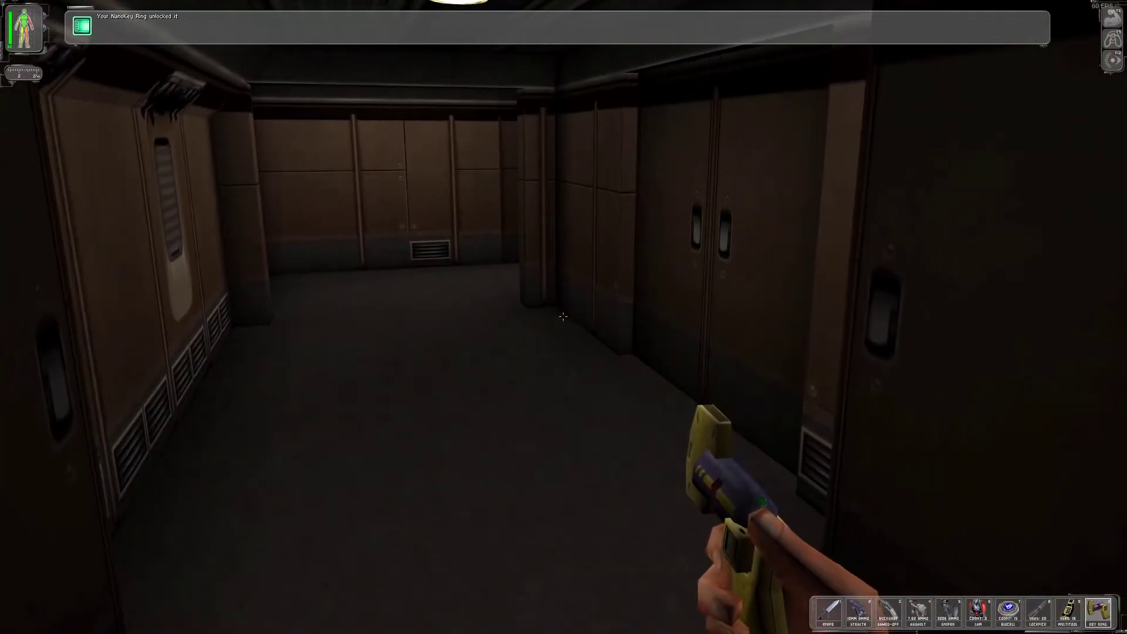
{"action": "key", "text": "2"}
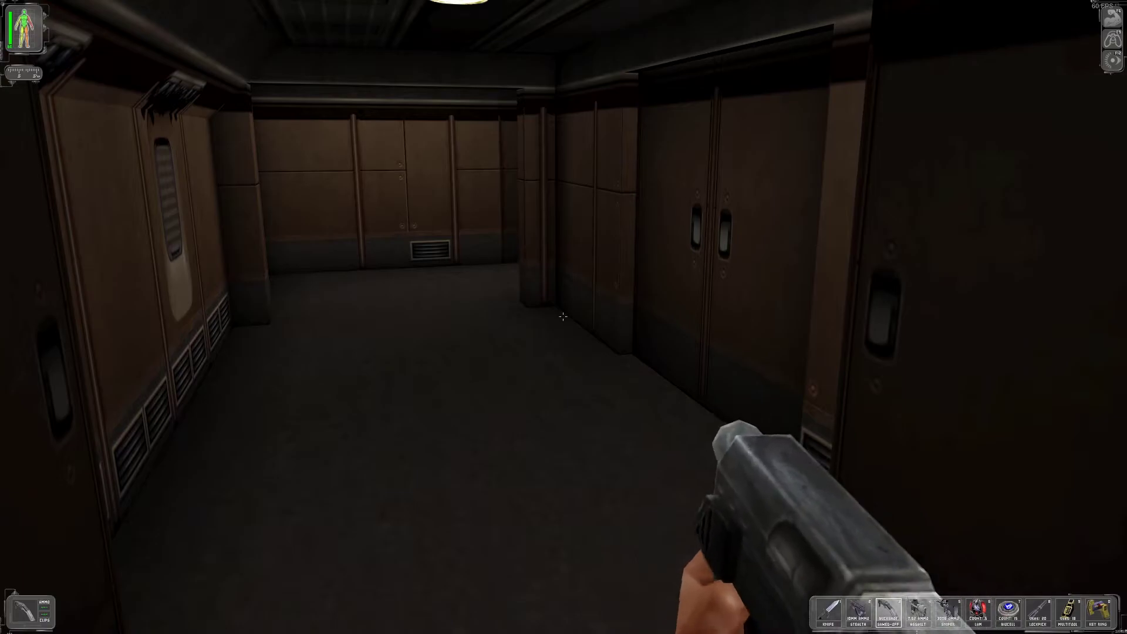
{"action": "key", "text": "w"}
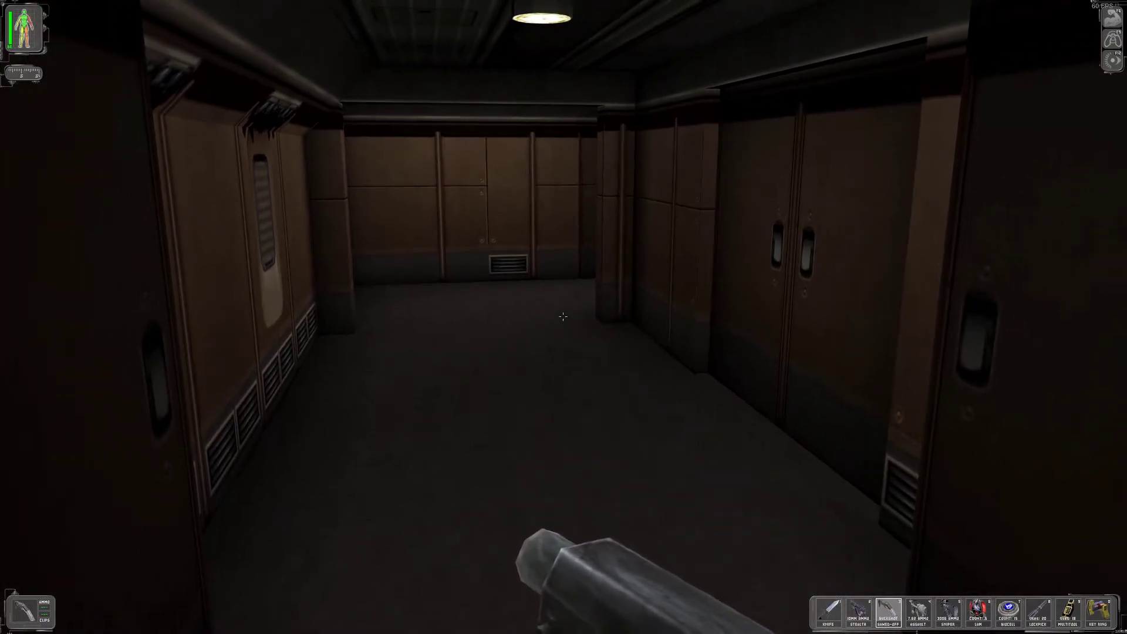
{"action": "key", "text": "4"}
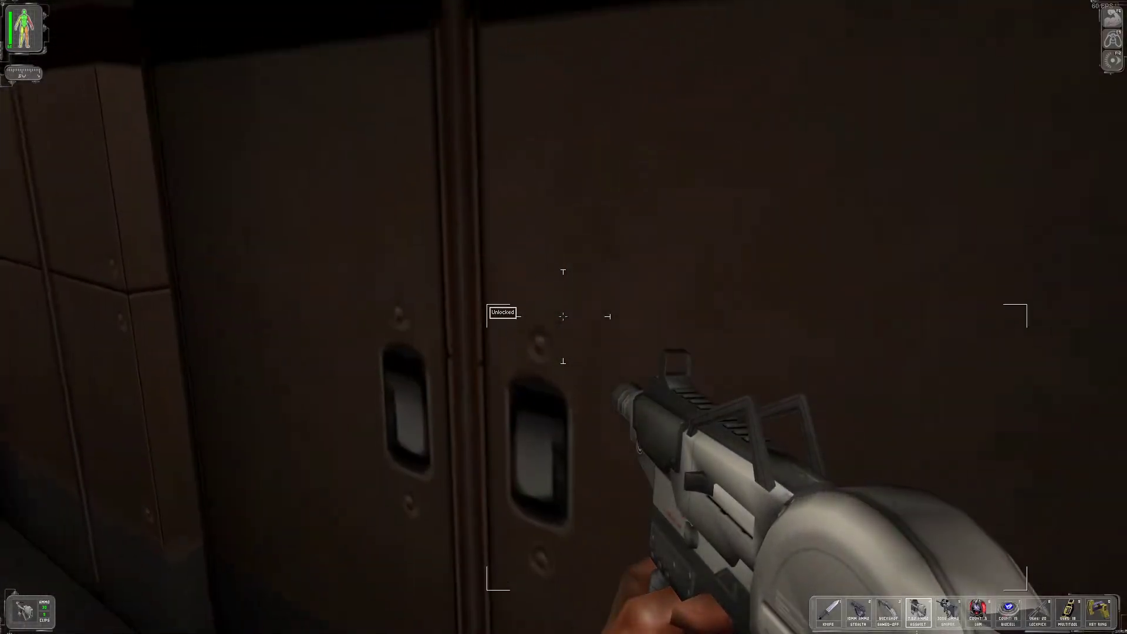
Enter the conference room, take the Assault Rifle and read the newspaper.
{"action": "right_click", "coordinate": [563, 316]}
{"action": "key", "text": "w"}
{"action": "key", "text": "w"}
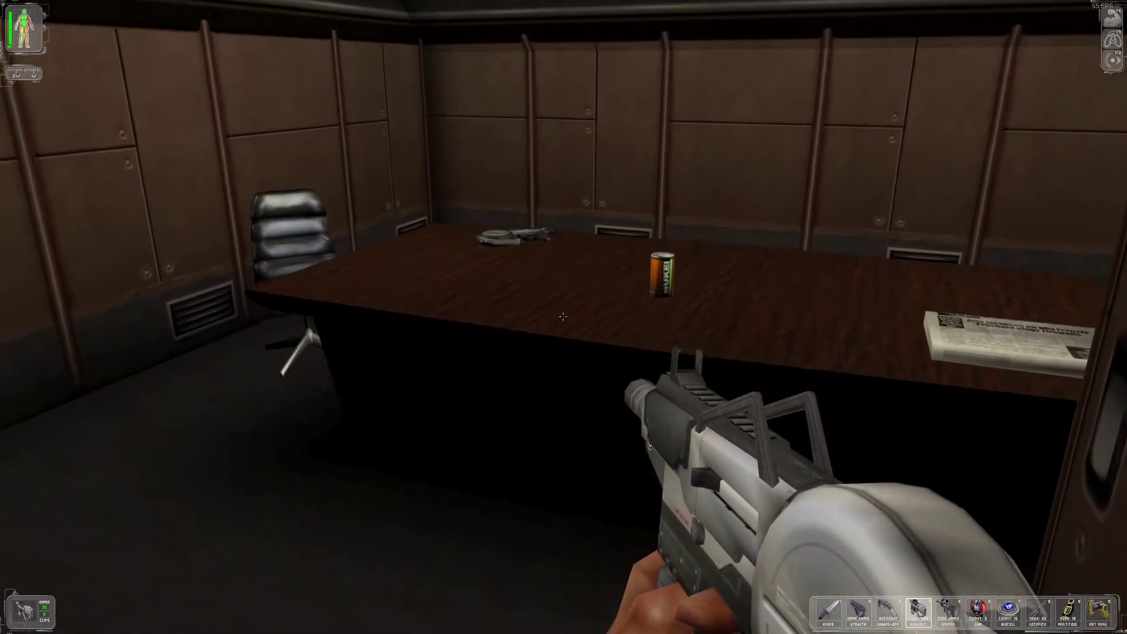
{"action": "right_click", "coordinate": [562, 315]}
{"action": "right_click", "coordinate": [562, 315]}
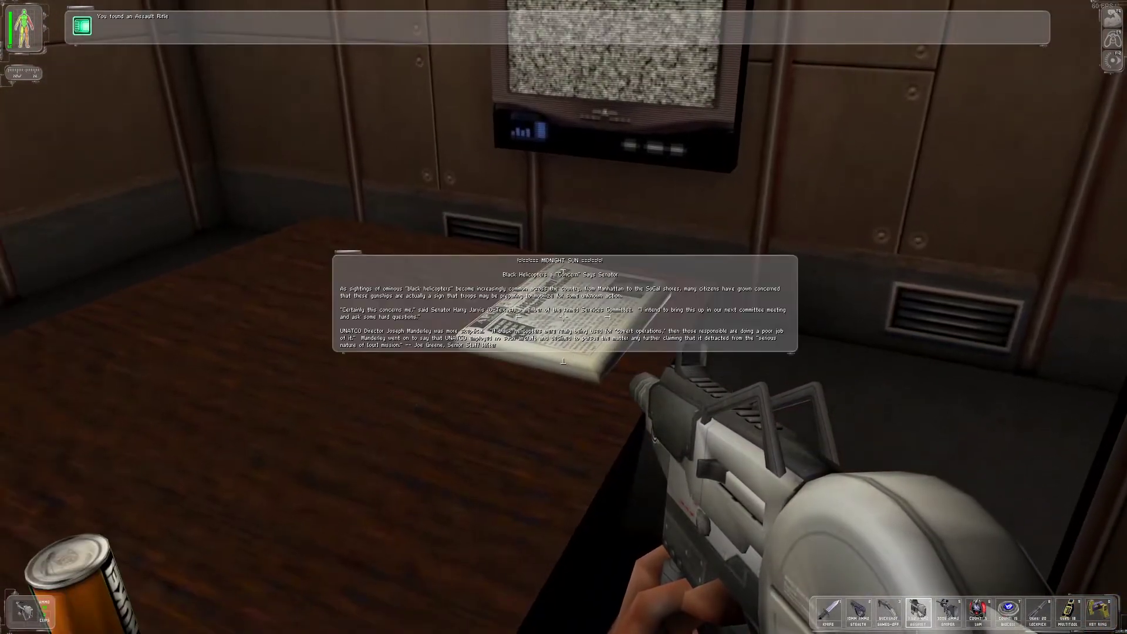
{"action": "key", "text": "w"}
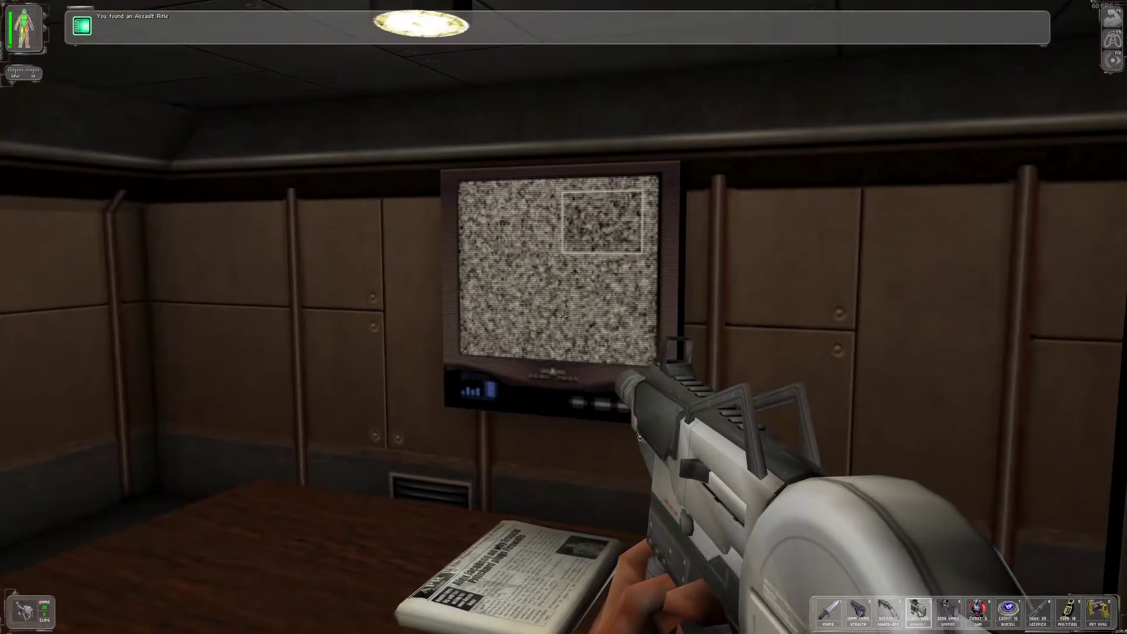
Move into the bedroom and stand facing Lebedev by the bed.
{"action": "key", "text": "w"}
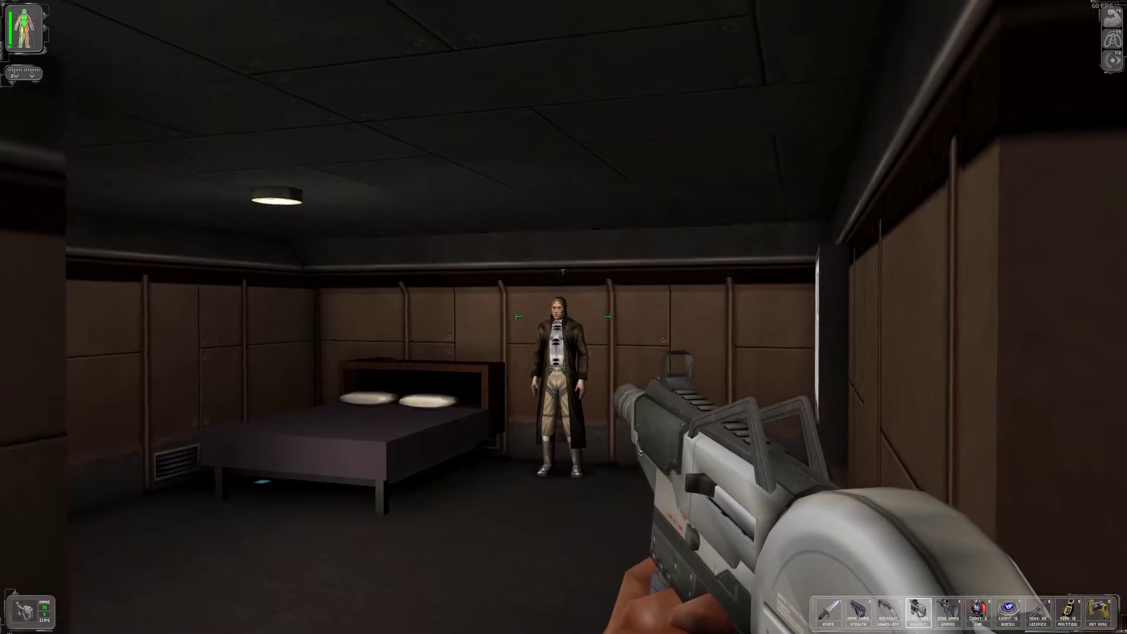
{"action": "key", "text": "a"}
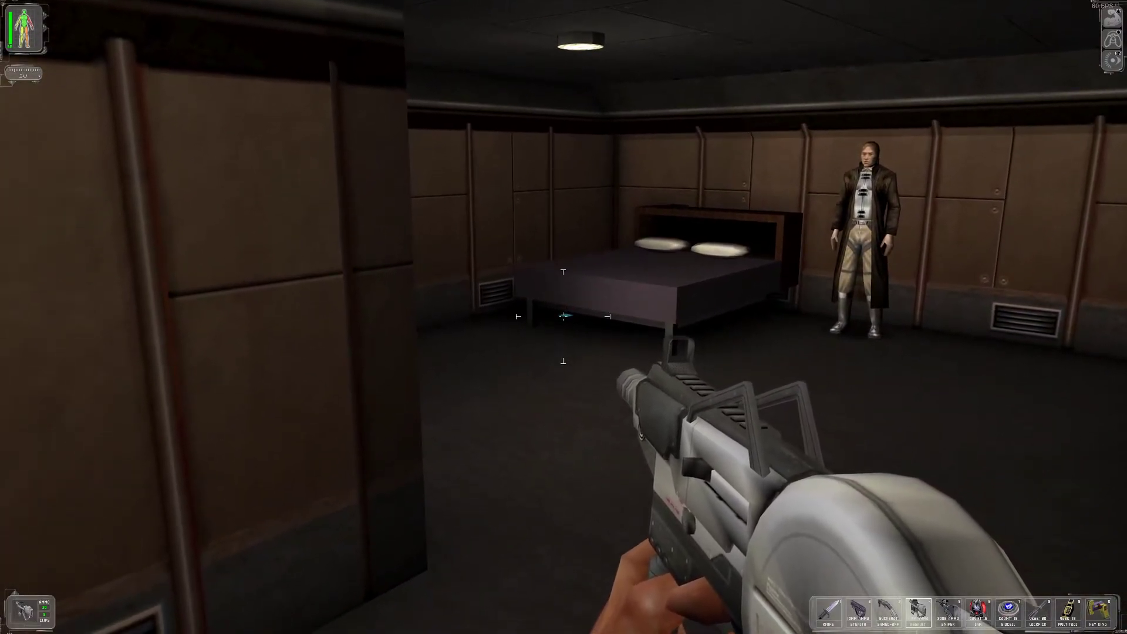
{"action": "key", "text": "a"}
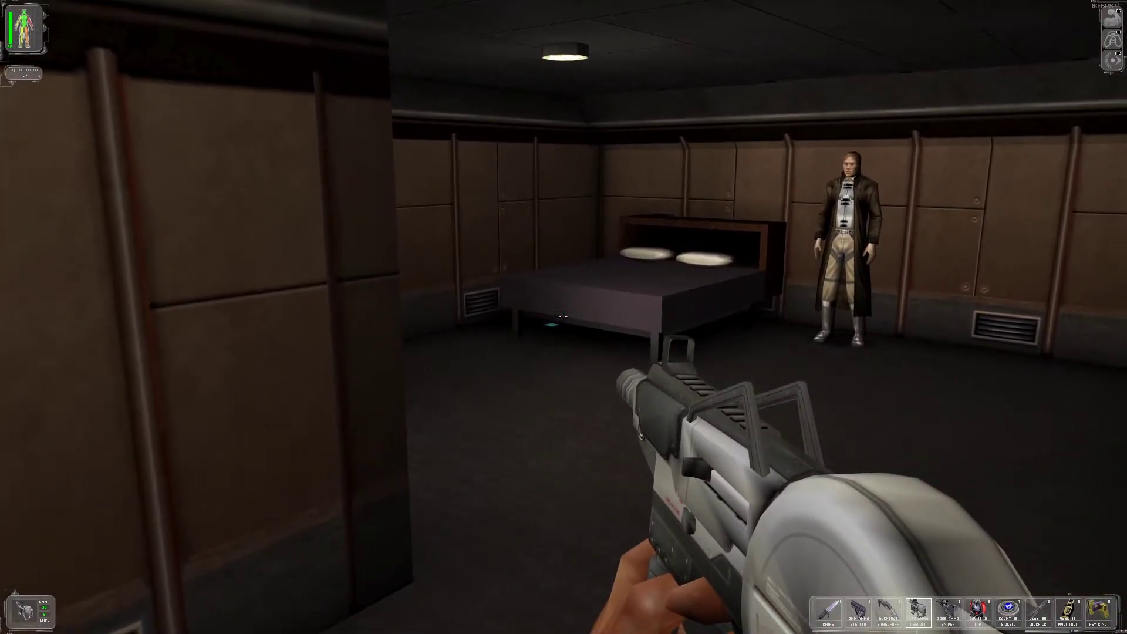
{"action": "key", "text": "a"}
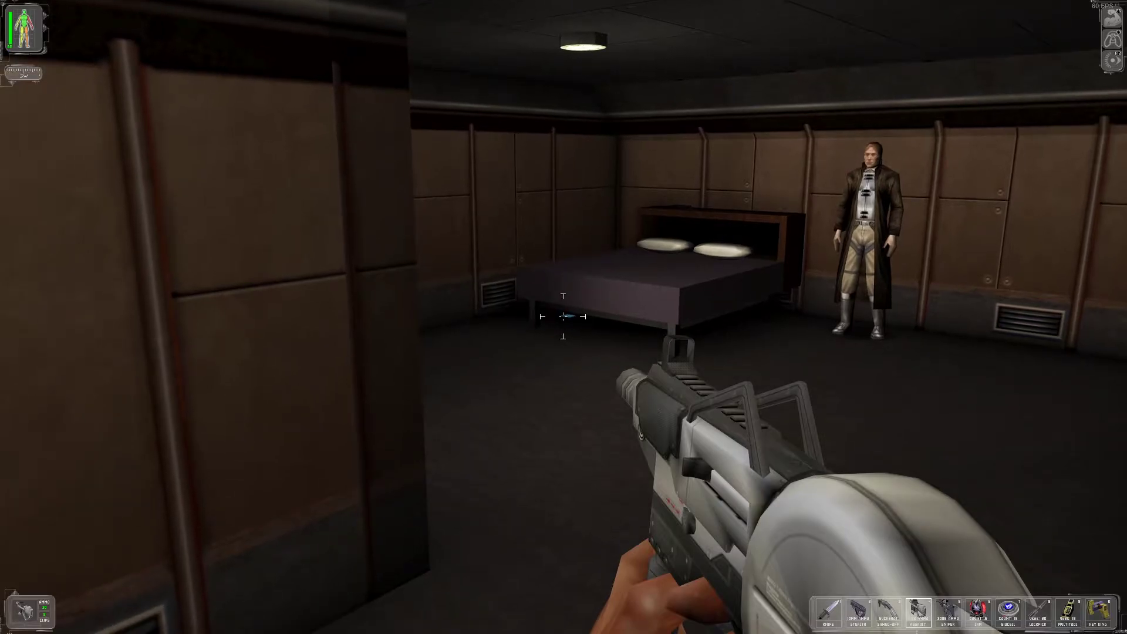
{"action": "key", "text": "w"}
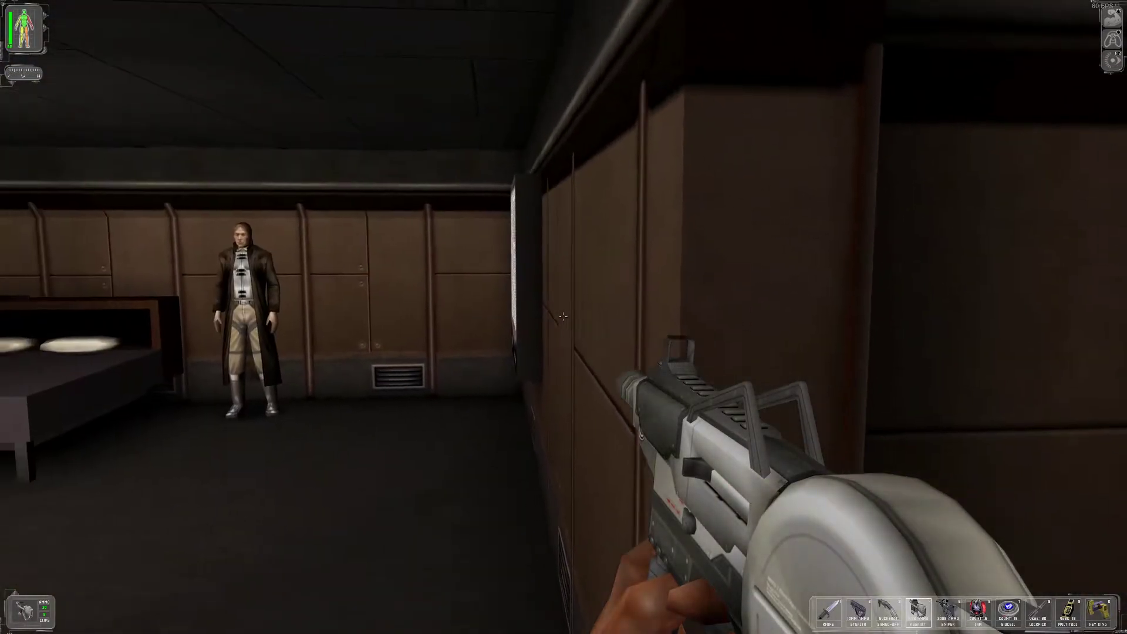
Talk with Juan Lebedev and advance the dialogue until Anna Navarre arrives.
{"action": "key", "text": "w"}
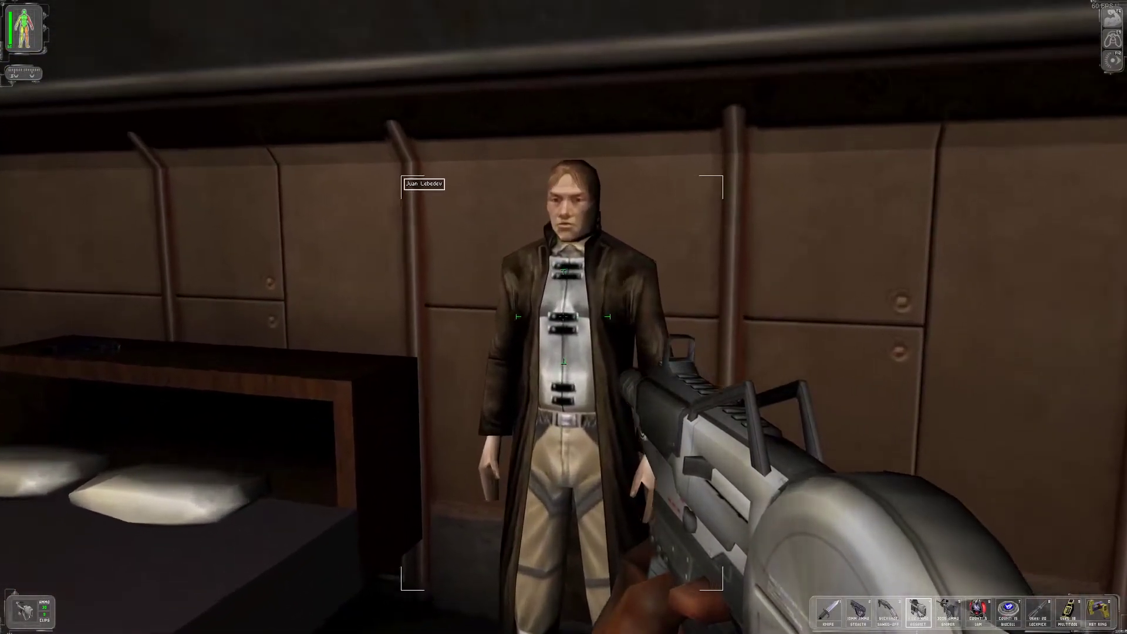
{"action": "right_click", "coordinate": [563, 317]}
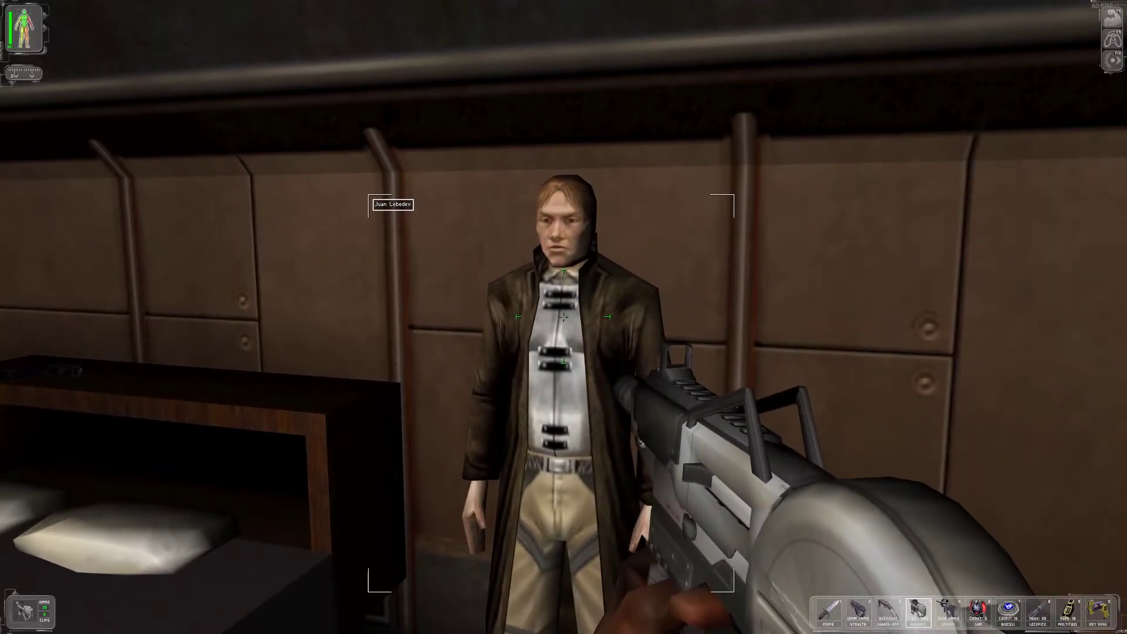
{"action": "key", "text": "w"}
{"action": "left_click", "coordinate": [564, 317]}
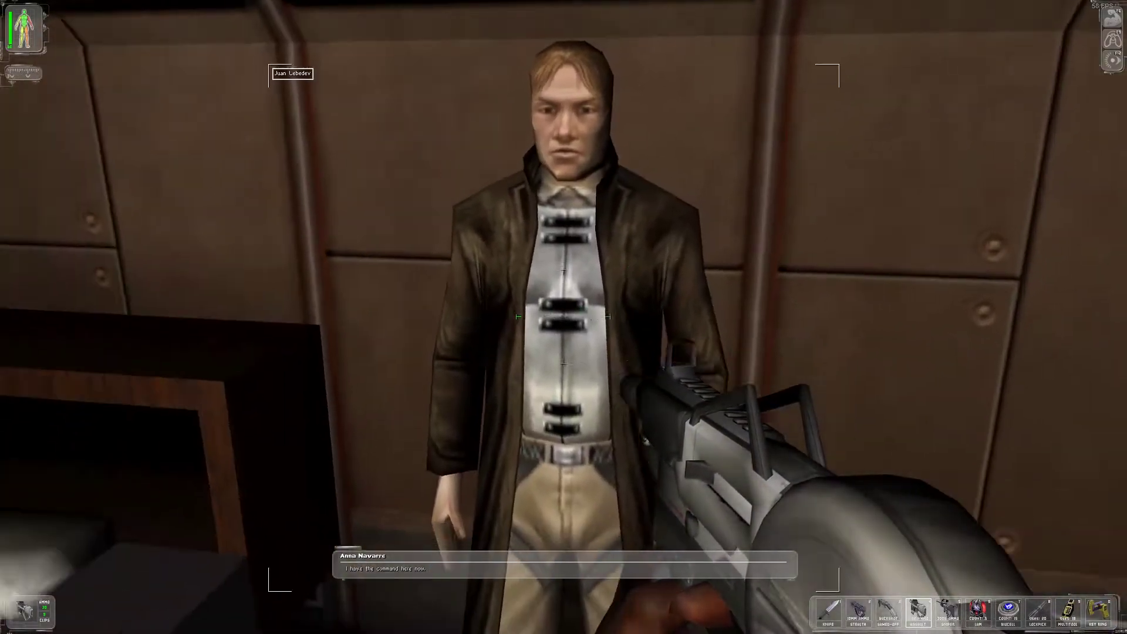
{"action": "right_click", "coordinate": [563, 315]}
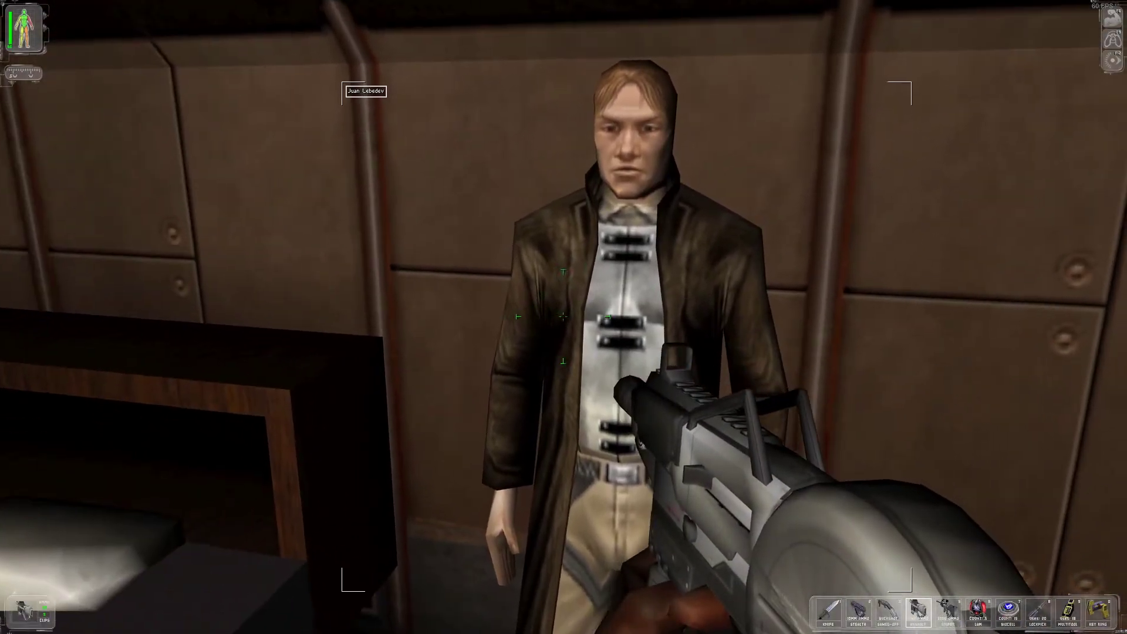
{"action": "right_click", "coordinate": [564, 317]}
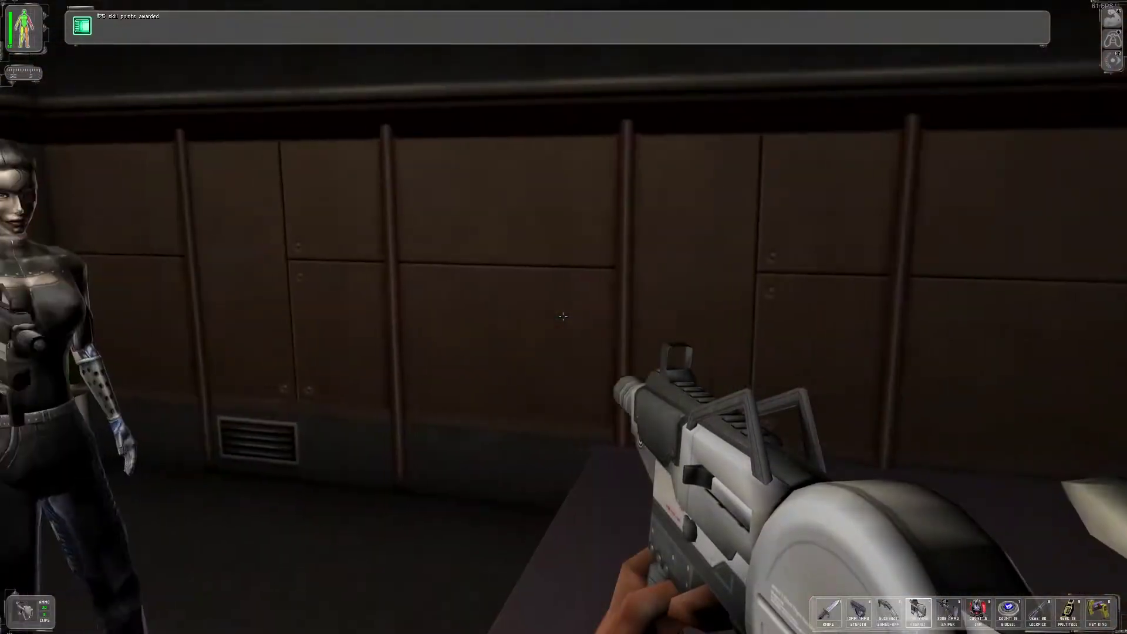
Fire at Navarre, then reload the Quick Save from Load Game after dying.
{"action": "left_click_drag", "start_coordinate": [563, 316], "coordinate": [563, 316]}
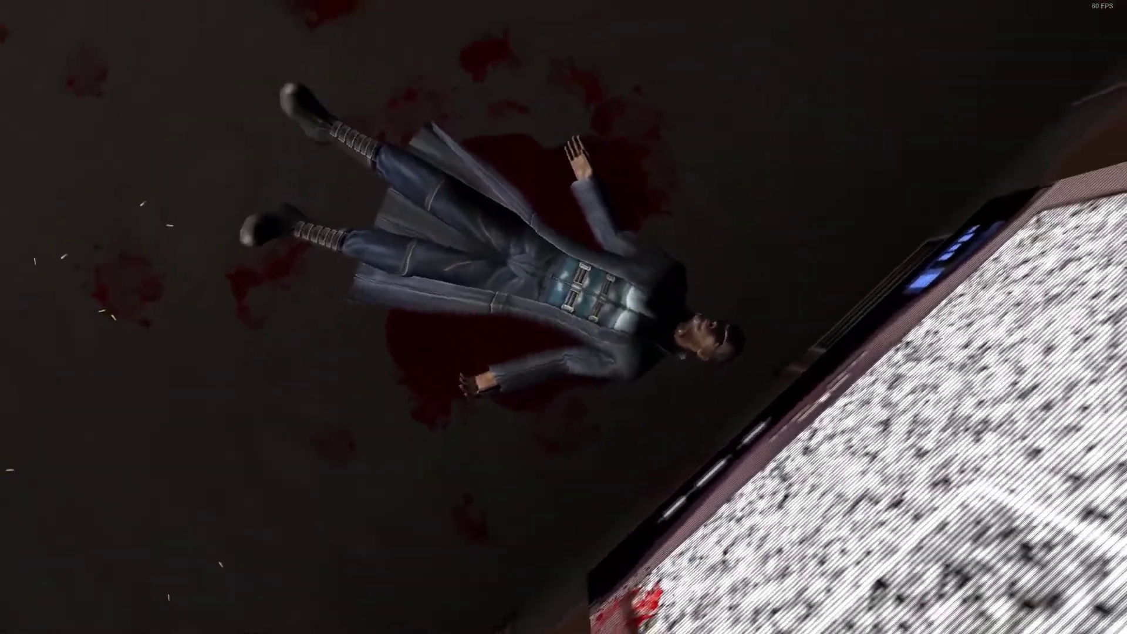
{"action": "key", "text": "Escape"}
{"action": "left_click", "coordinate": [543, 262]}
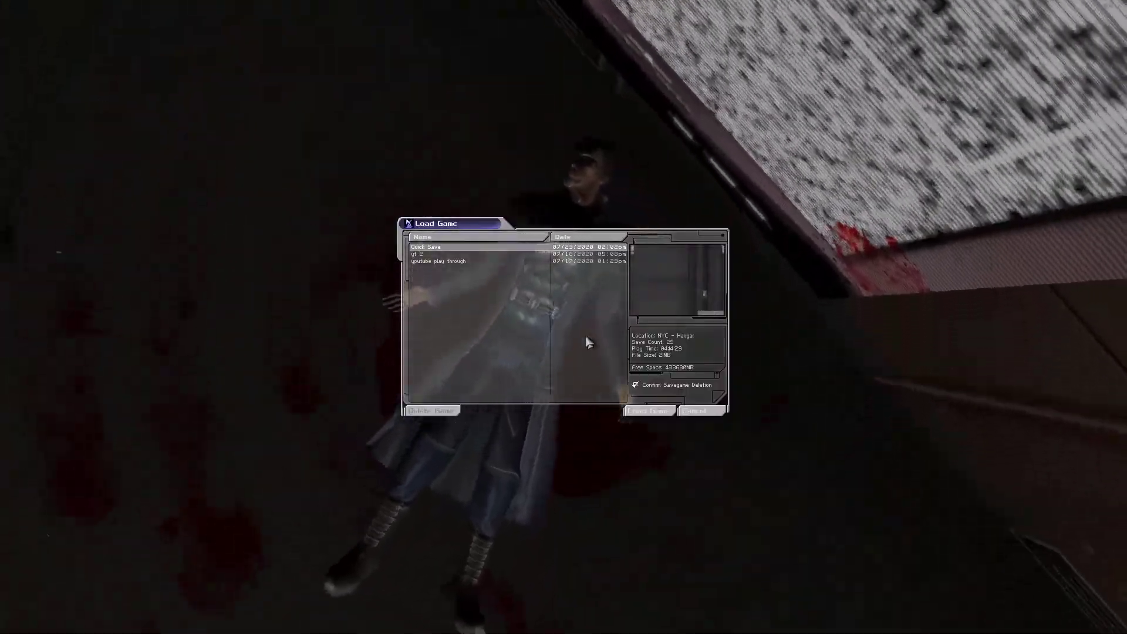
{"action": "double_click", "coordinate": [493, 291]}
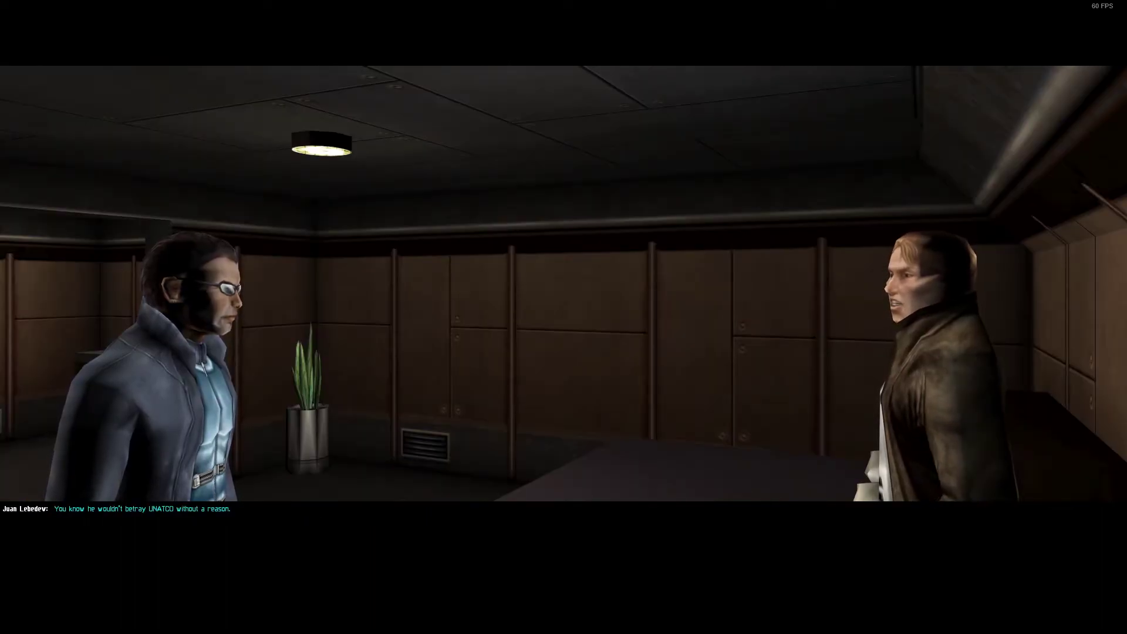
Skip through the replayed conversation and shoot Navarre dead for 200 skill points.
{"action": "left_click", "coordinate": [563, 317]}
{"action": "key", "text": "1"}
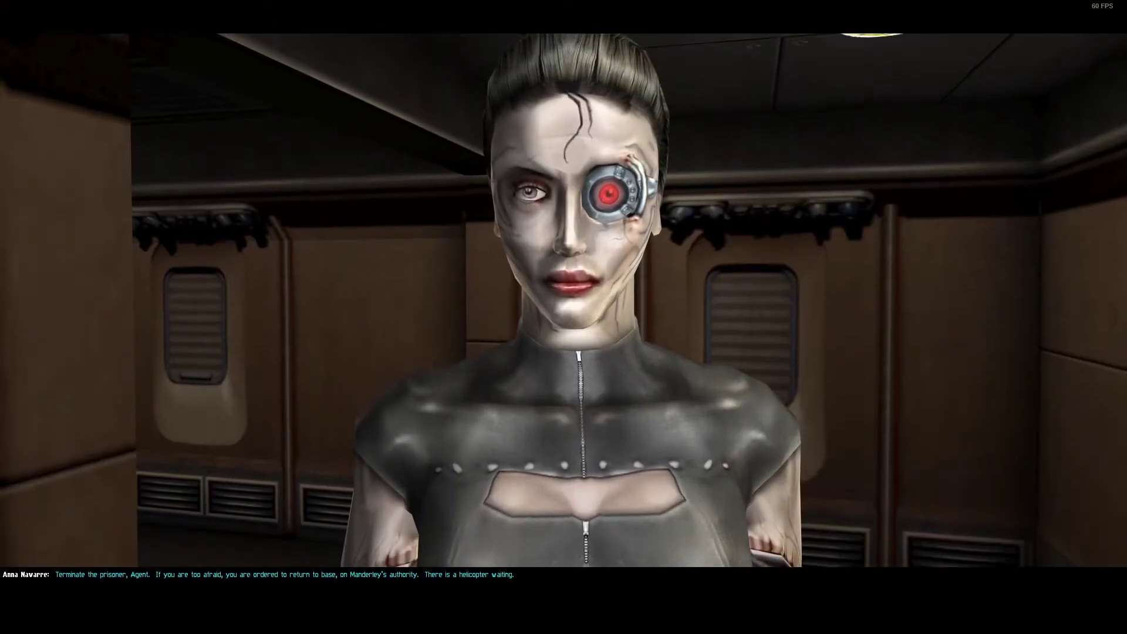
{"action": "left_click", "coordinate": [564, 317]}
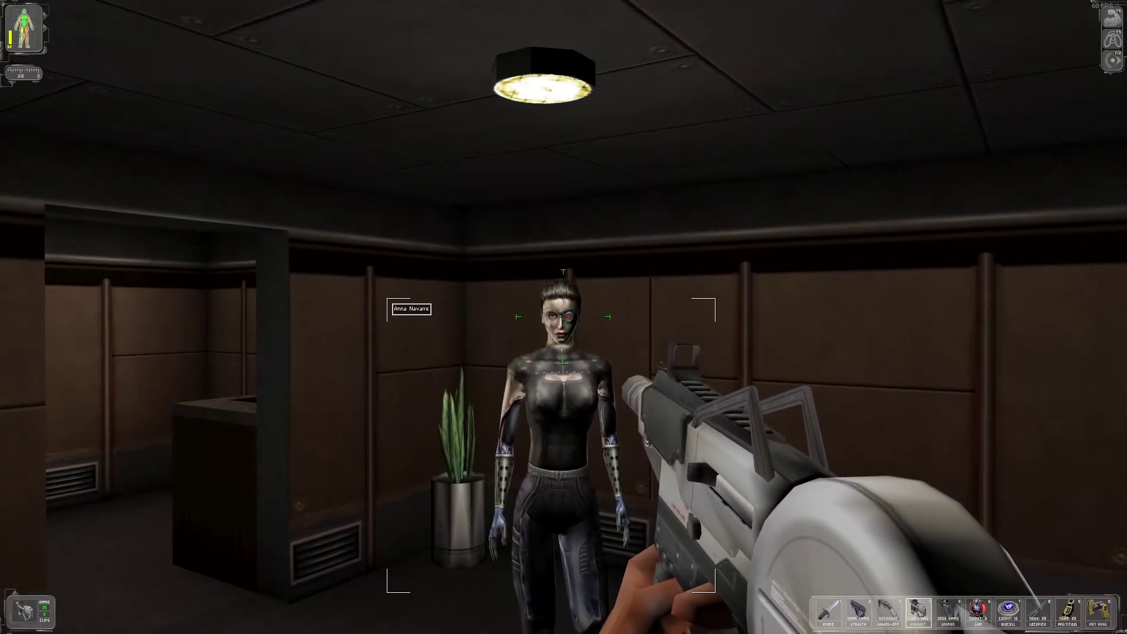
{"action": "left_click", "coordinate": [563, 362]}
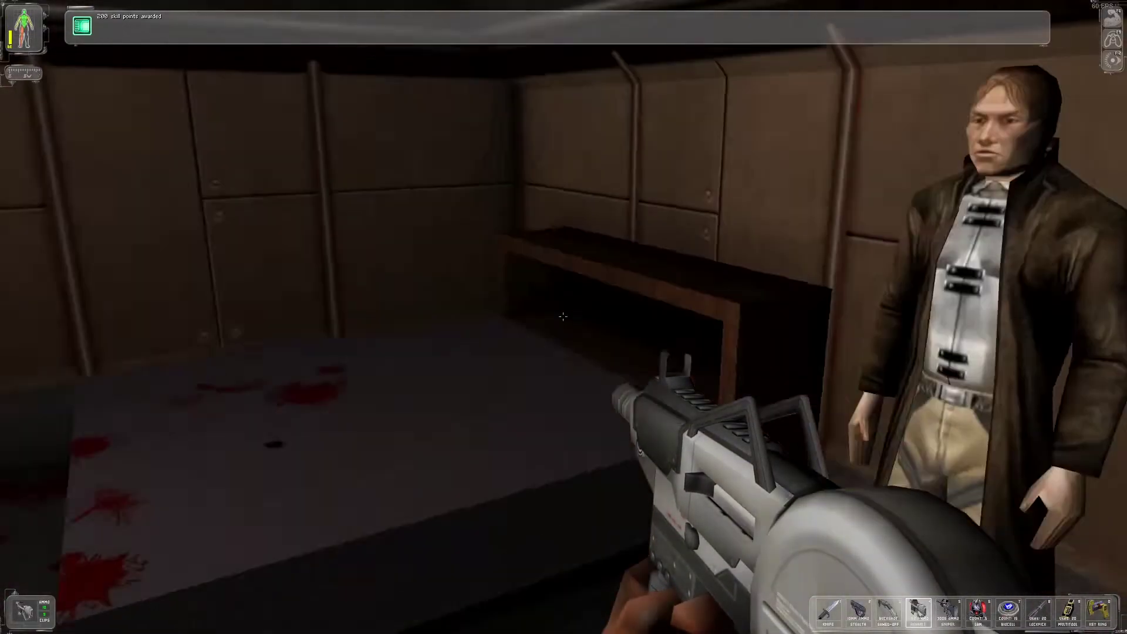
Check Health and Inventory, talk to Lebedev, and read the DataCube.
{"action": "key", "text": "F1"}
{"action": "left_click", "coordinate": [449, 185]}
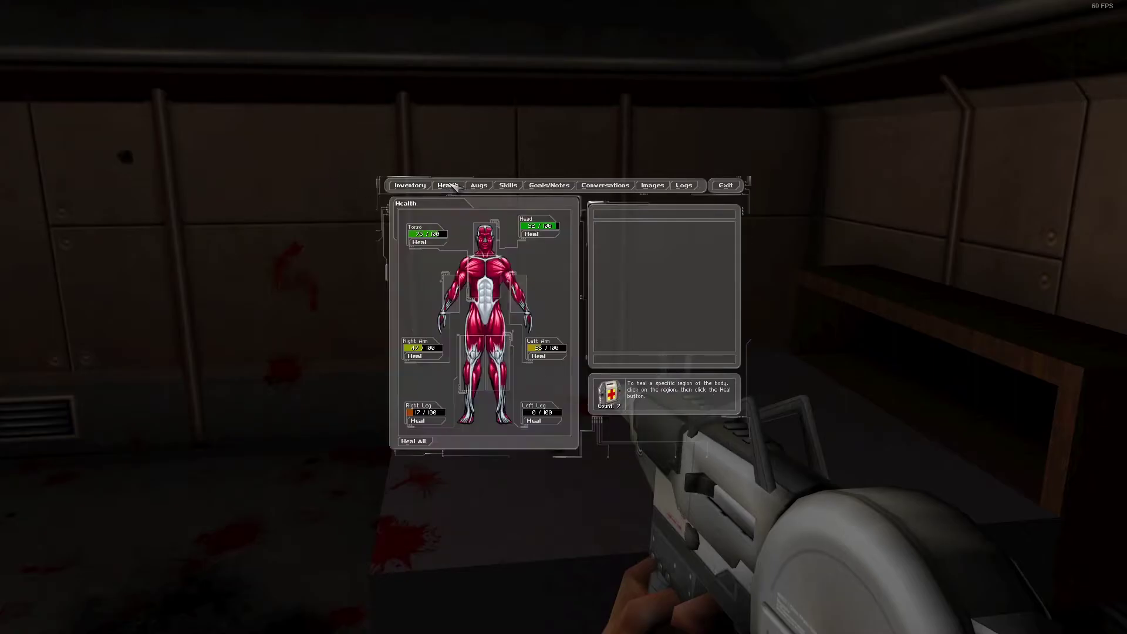
{"action": "left_click", "coordinate": [409, 185]}
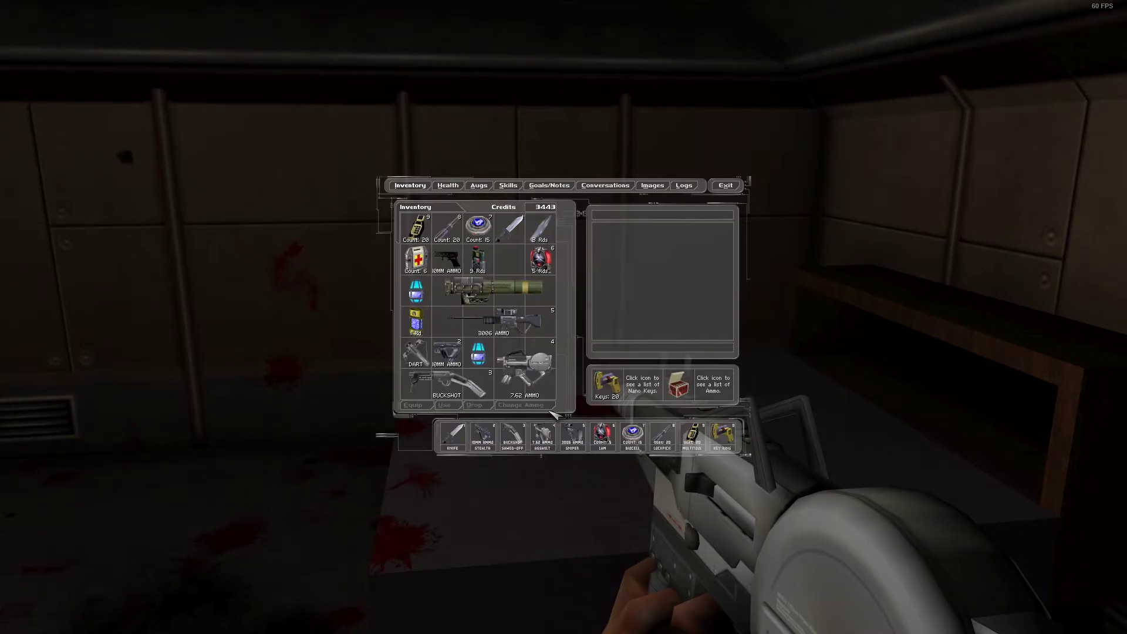
{"action": "key", "text": "Escape"}
{"action": "right_click", "coordinate": [563, 317]}
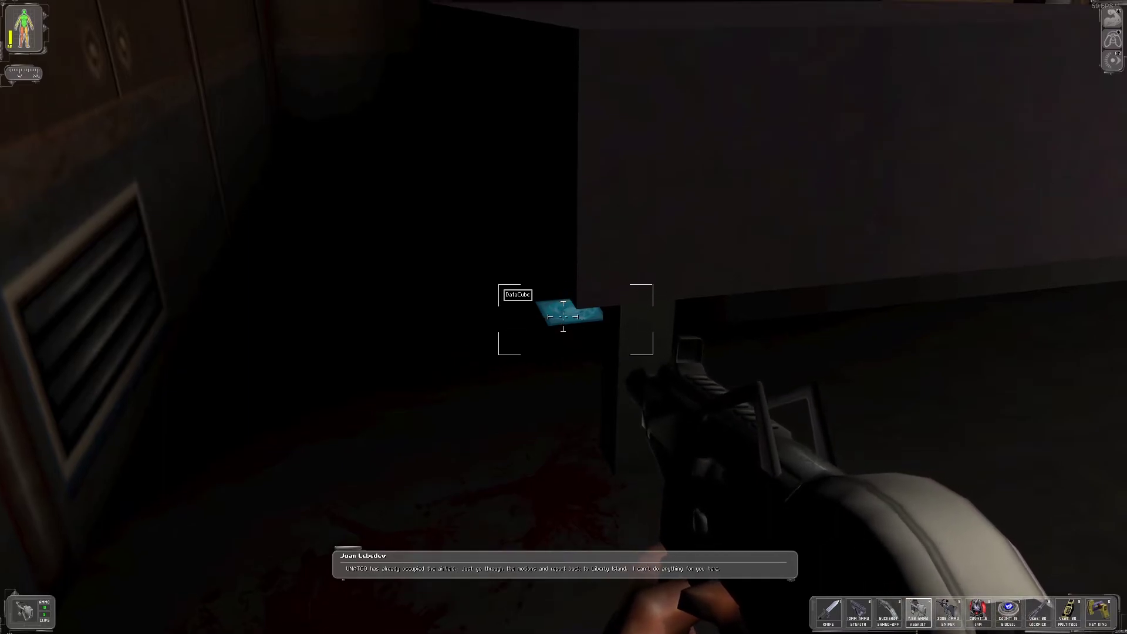
{"action": "right_click", "coordinate": [563, 316]}
{"action": "key", "text": "w"}
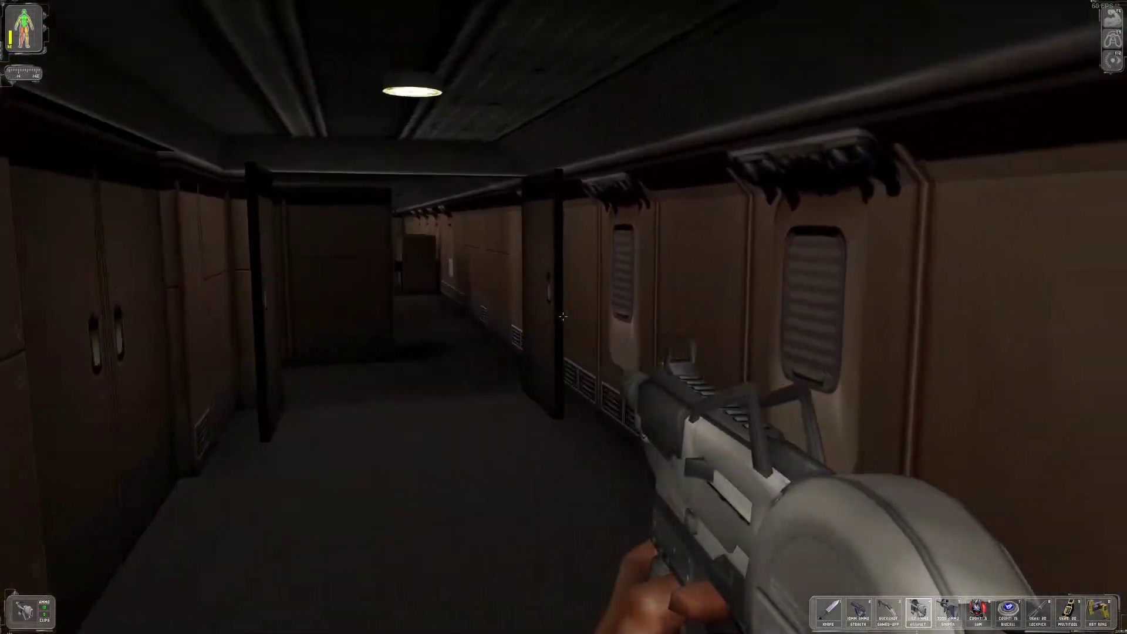
Go down the stairwell to the yellow RepairBot in the lower room.
{"action": "key", "text": "w"}
{"action": "key", "text": "w"}
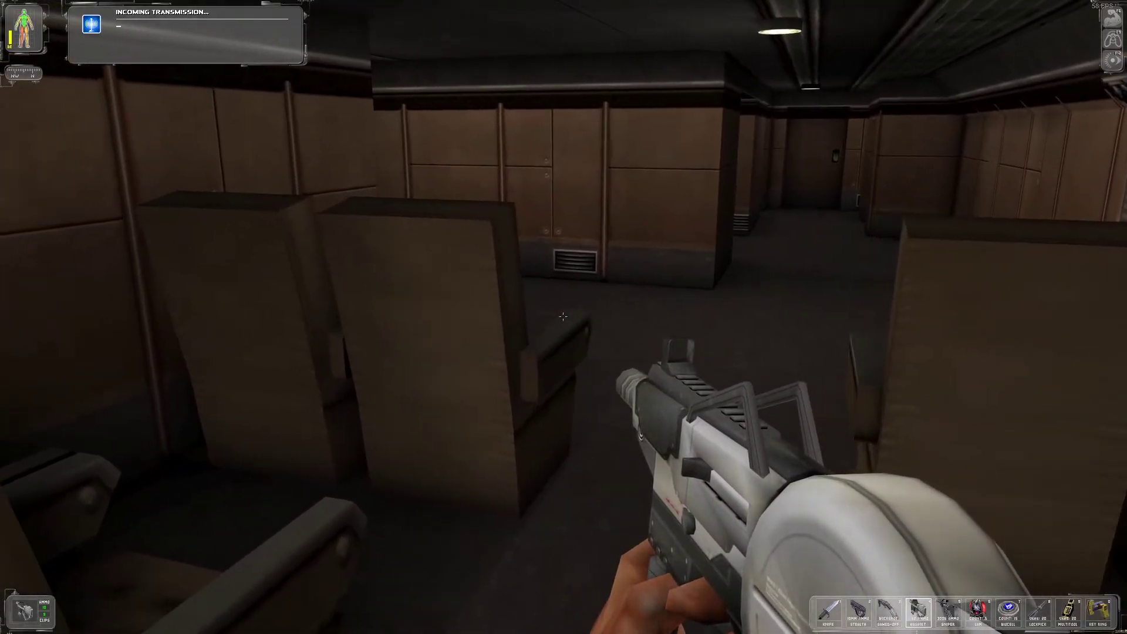
{"action": "key", "text": "w"}
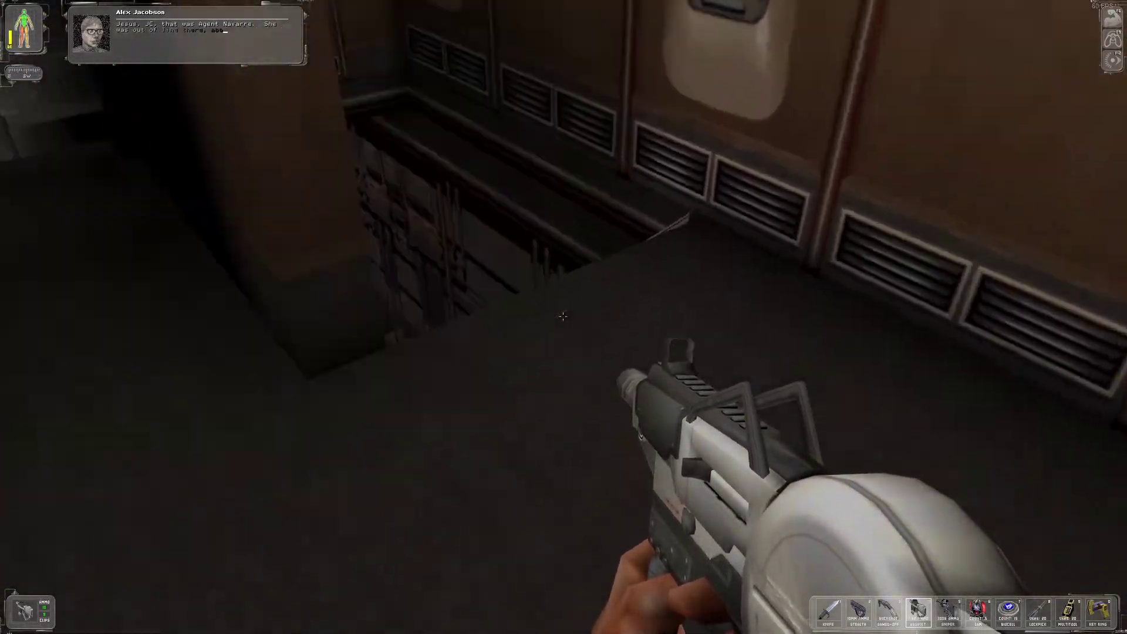
{"action": "key", "text": "w"}
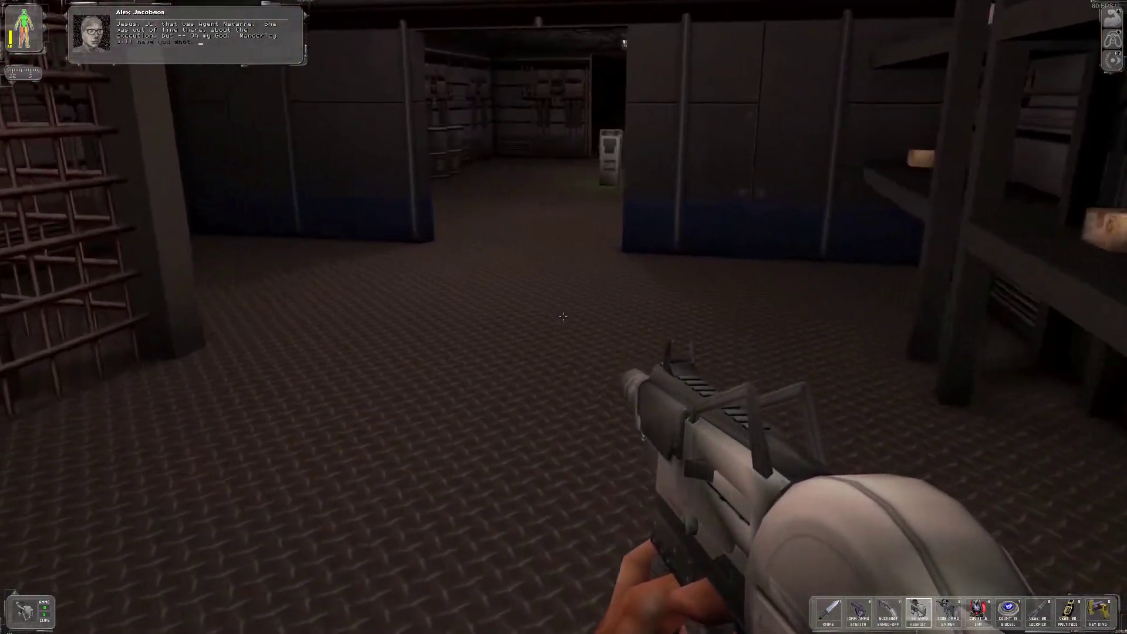
{"action": "key", "text": "w"}
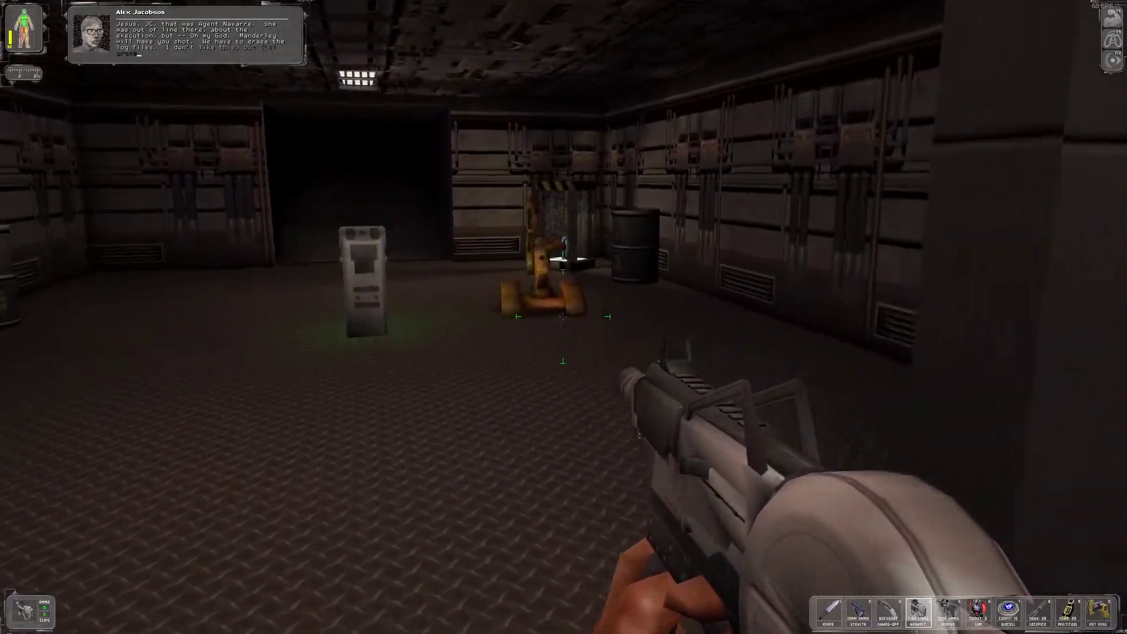
{"action": "key", "text": "w"}
Use the RepairBot, then review the current goals and notes in the inventory screens.
{"action": "right_click", "coordinate": [564, 317]}
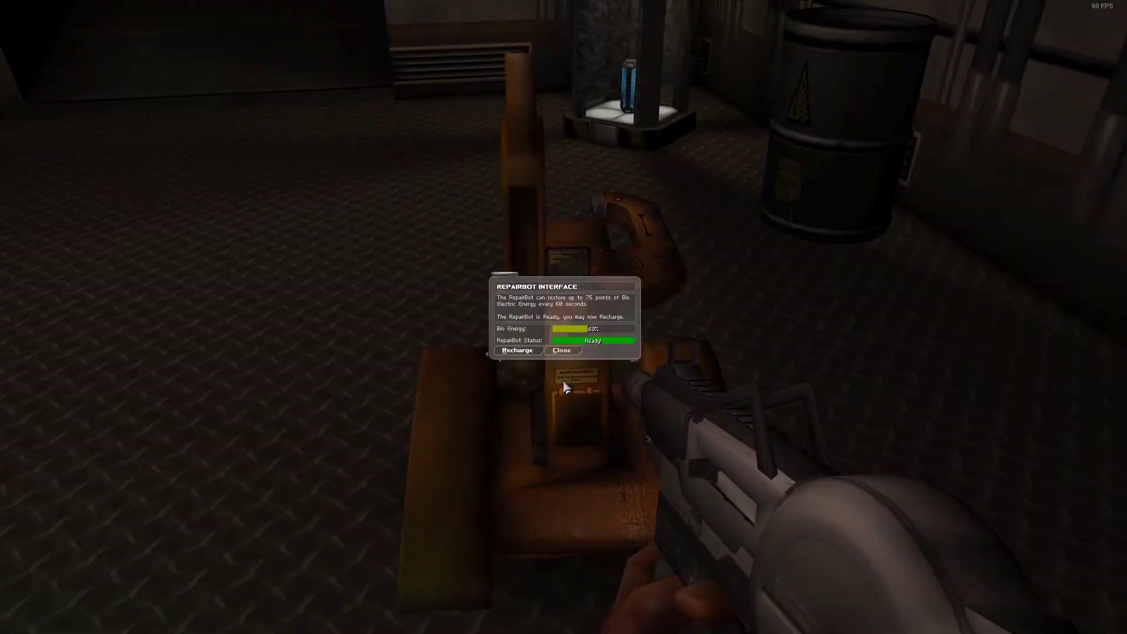
{"action": "left_click", "coordinate": [561, 349]}
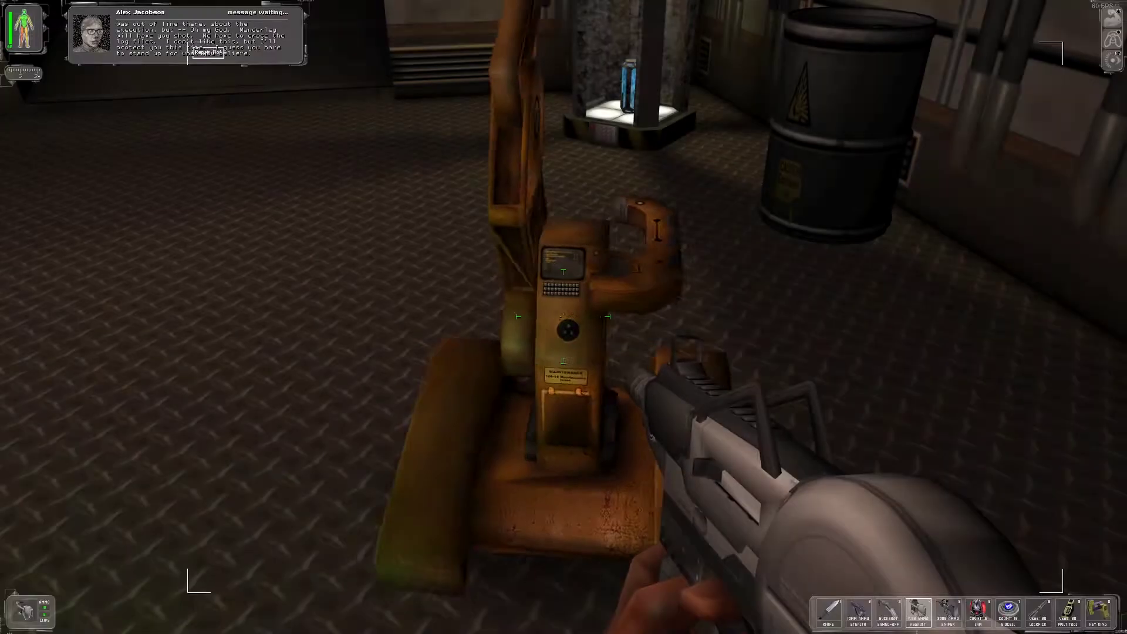
{"action": "key", "text": "w"}
{"action": "key", "text": "w"}
{"action": "key", "text": "F1"}
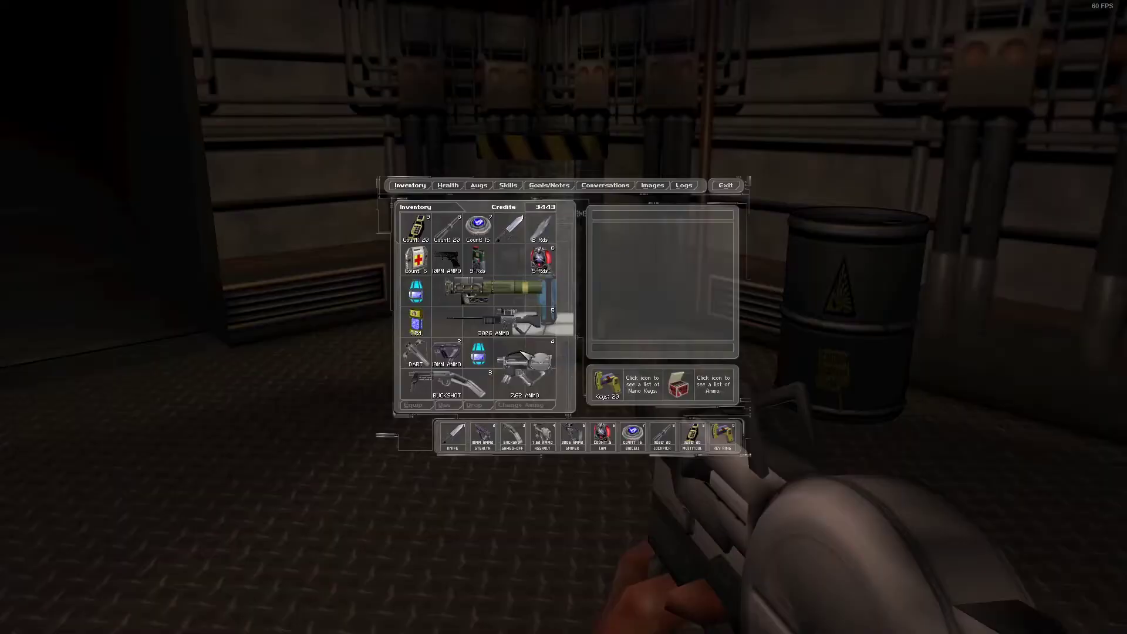
{"action": "left_click", "coordinate": [549, 185]}
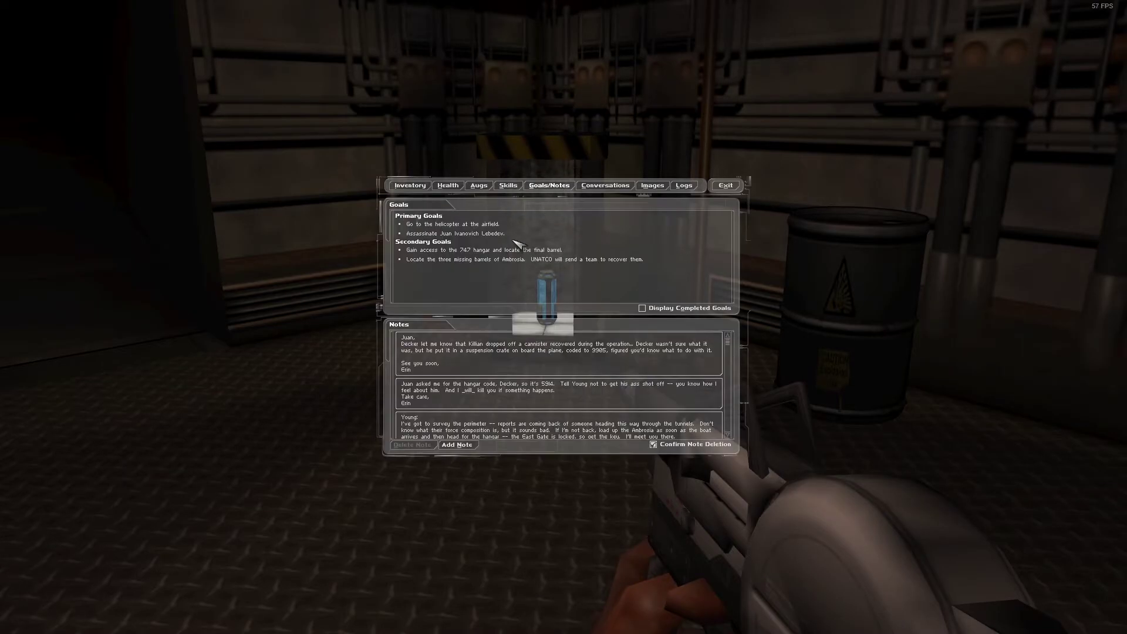
{"action": "key", "text": "F1"}
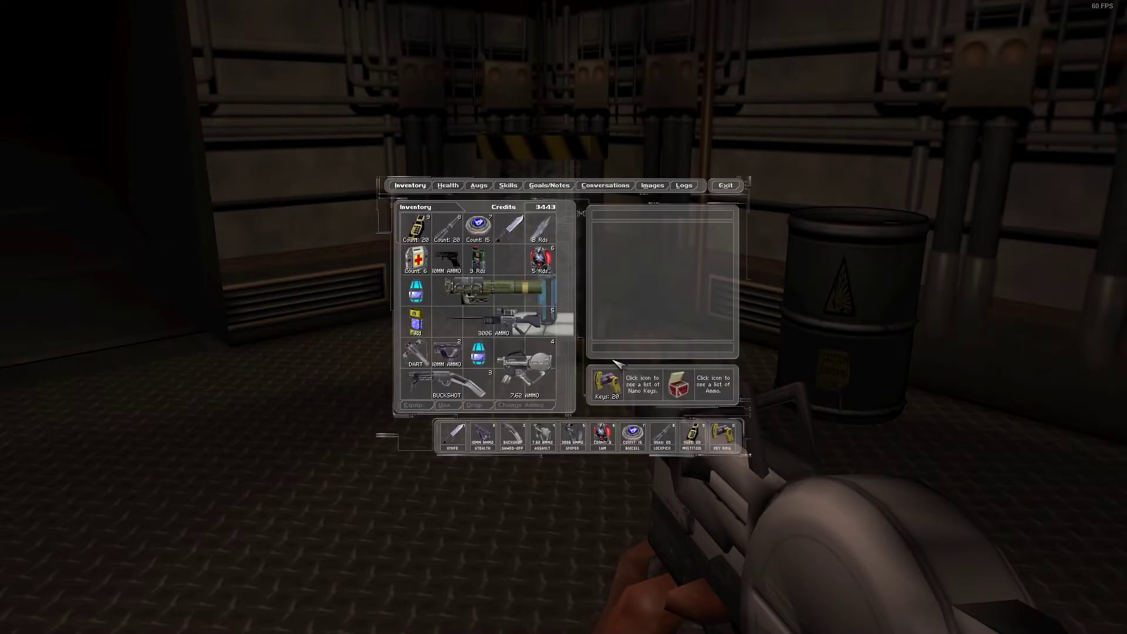
{"action": "key", "text": "Escape"}
Enter the pedestal keypad code and take the augmentation canister.
{"action": "key", "text": "w"}
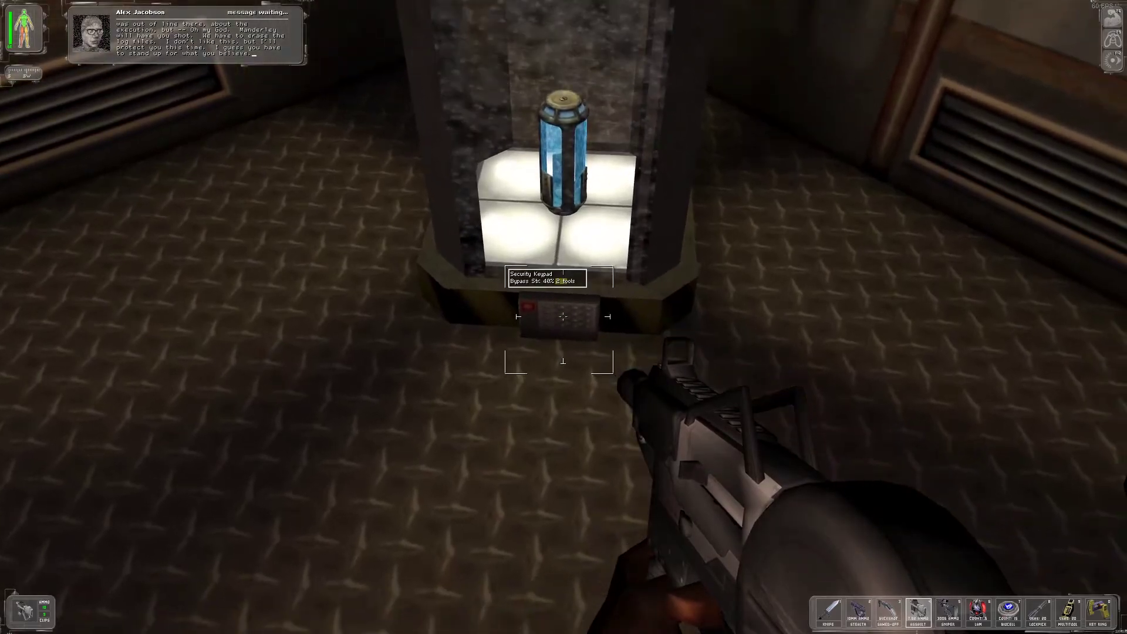
{"action": "right_click", "coordinate": [564, 317]}
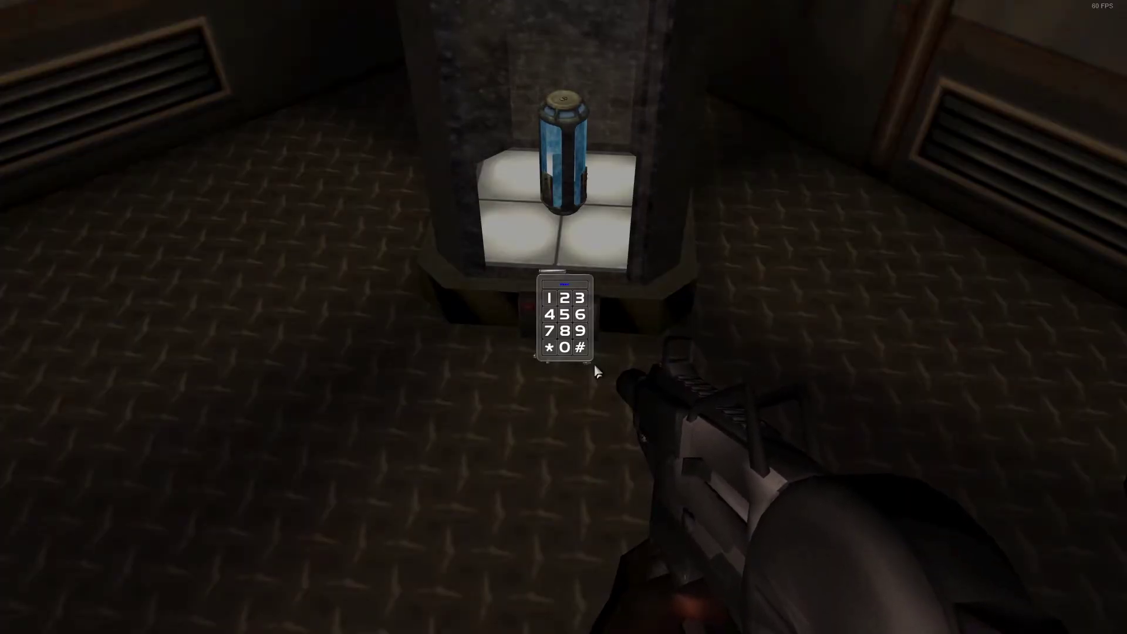
{"action": "key", "text": "F1"}
{"action": "key", "text": "F1"}
{"action": "key", "text": "F1"}
{"action": "key", "text": "Escape"}
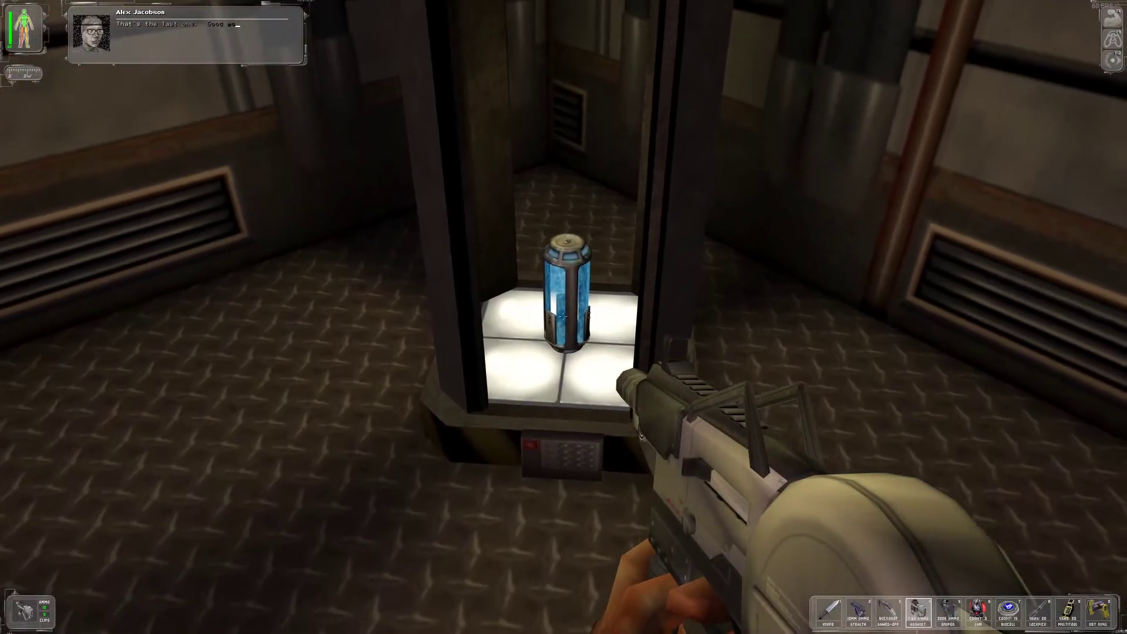
{"action": "right_click", "coordinate": [563, 317]}
{"action": "key", "text": "F1"}
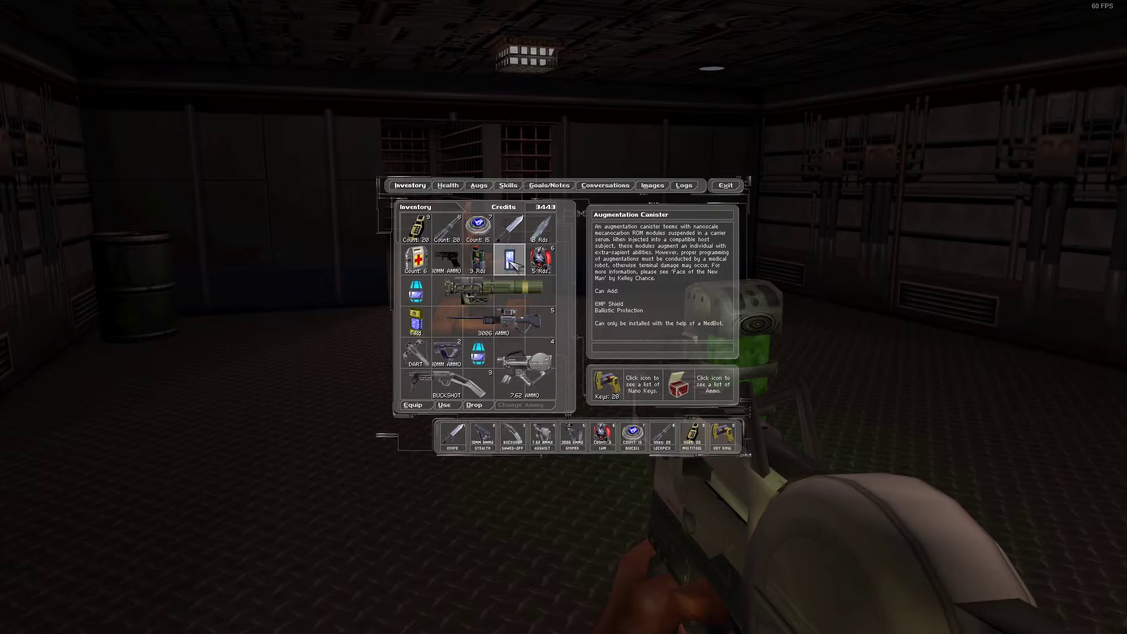
{"action": "key", "text": "Escape"}
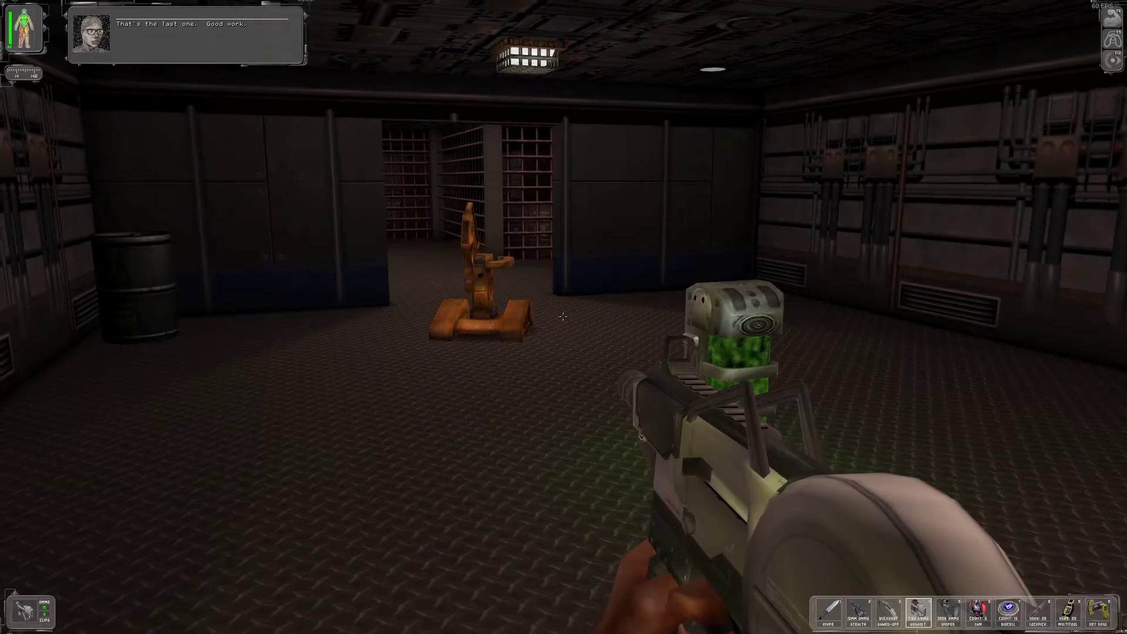
Cross the dark lower room and climb the stairs into the seating cabin.
{"action": "key", "text": "w"}
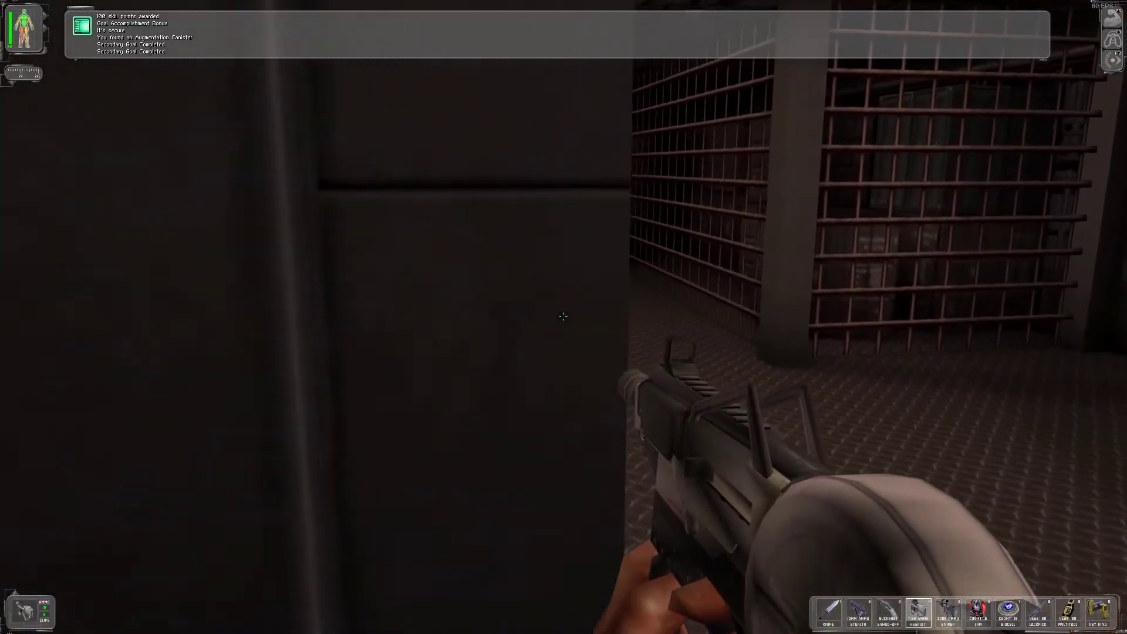
{"action": "key", "text": "w"}
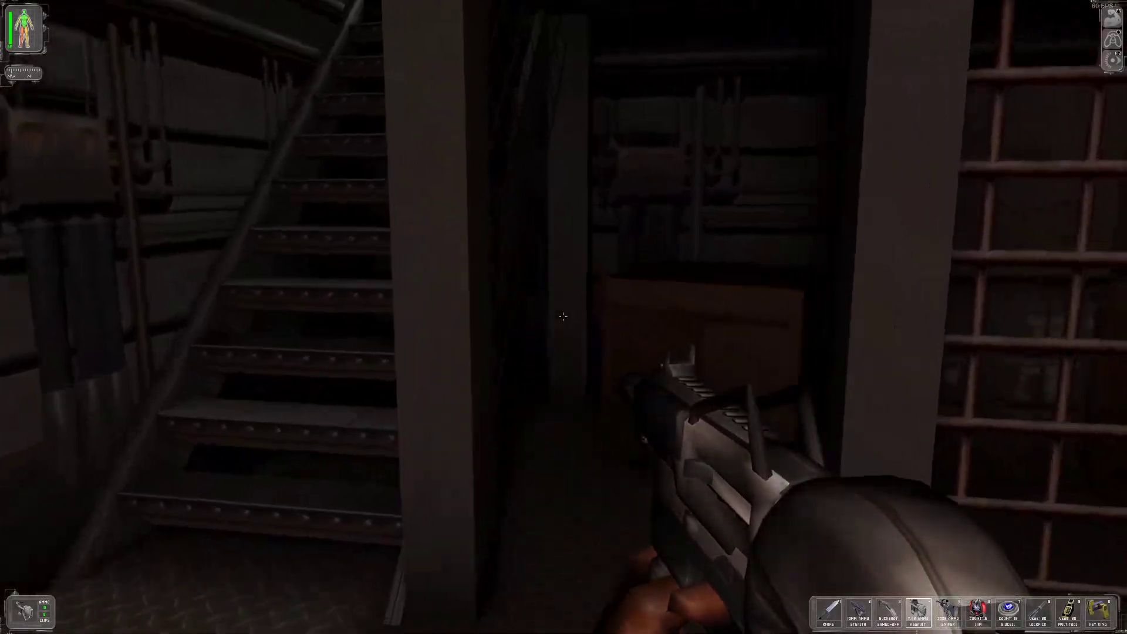
{"action": "key", "text": "w"}
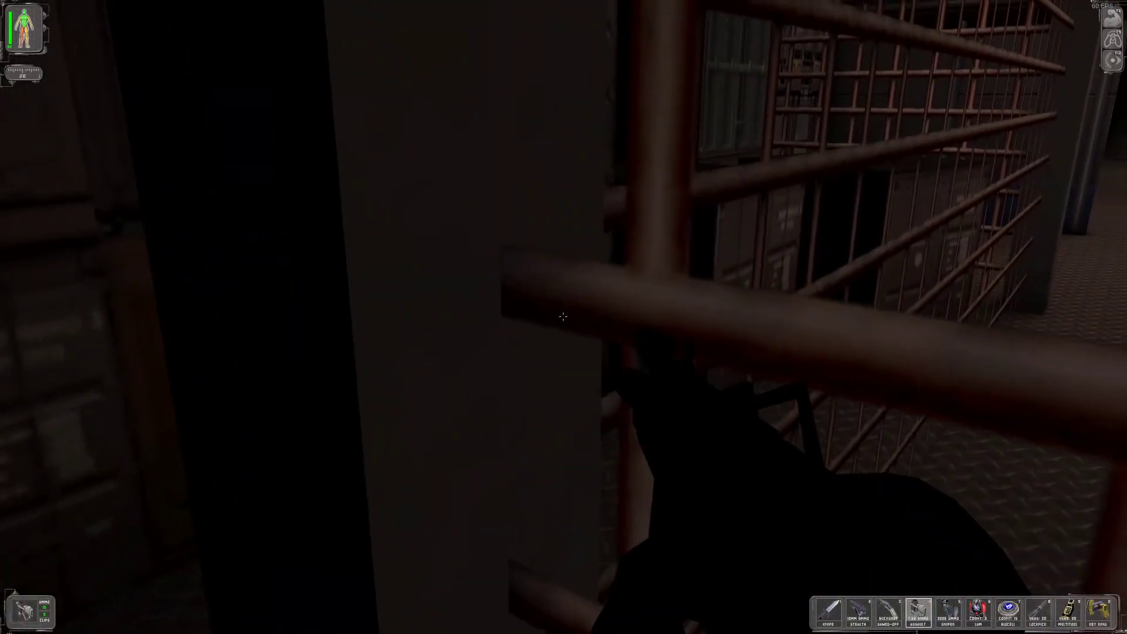
{"action": "key", "text": "w"}
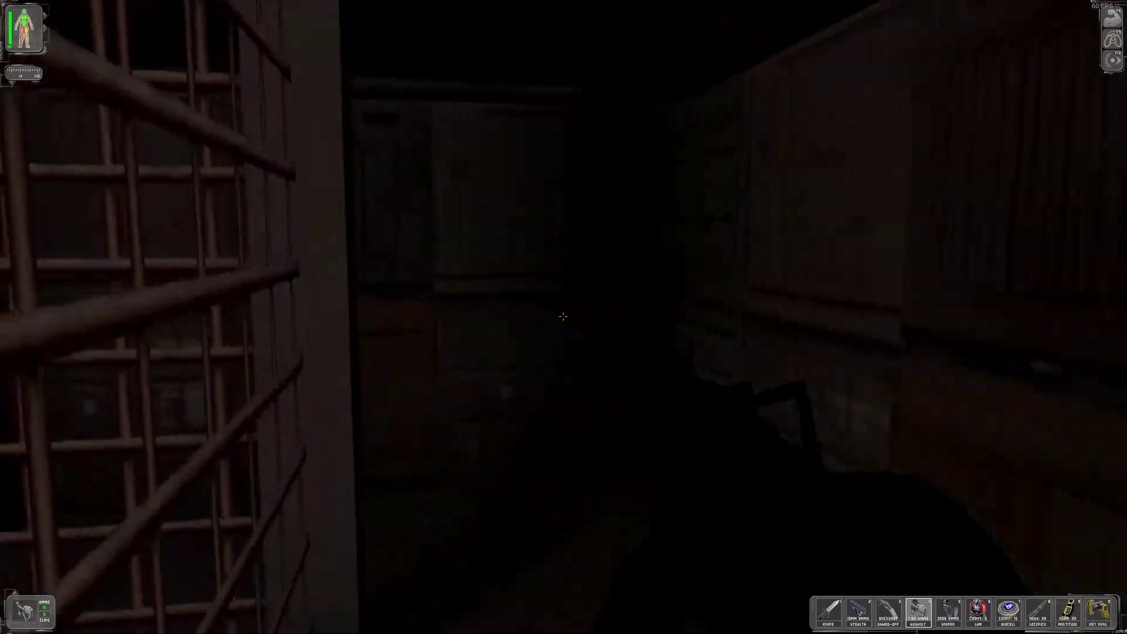
{"action": "key", "text": "w"}
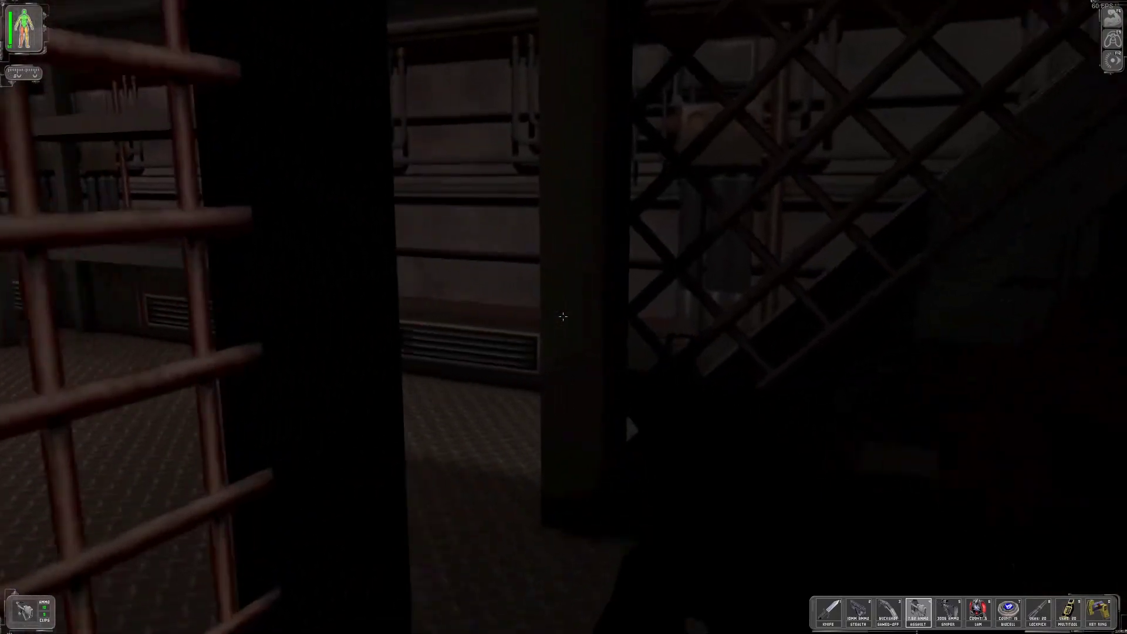
{"action": "key", "text": "w"}
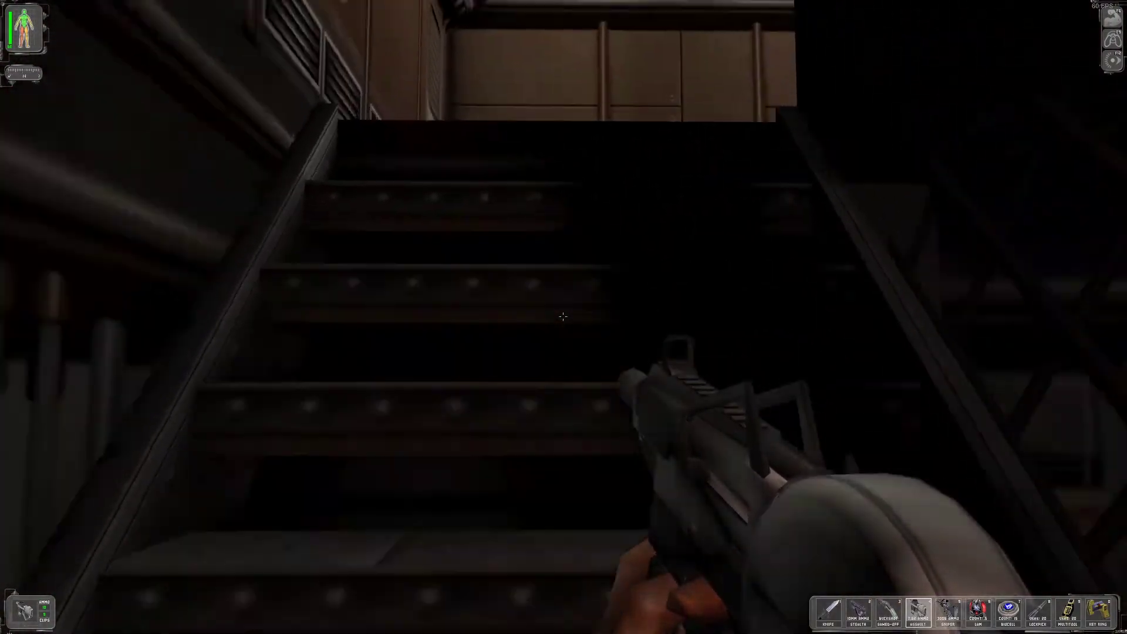
{"action": "key", "text": "w"}
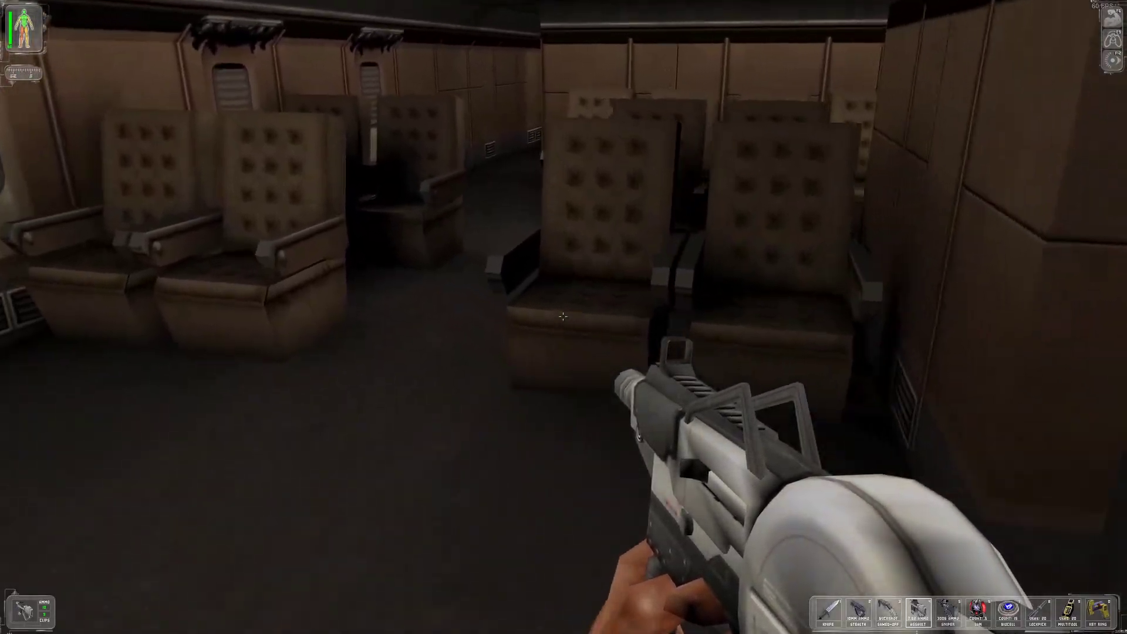
Pass the corridor and bathroom, then exit the 747 into the hangar.
{"action": "key", "text": "w"}
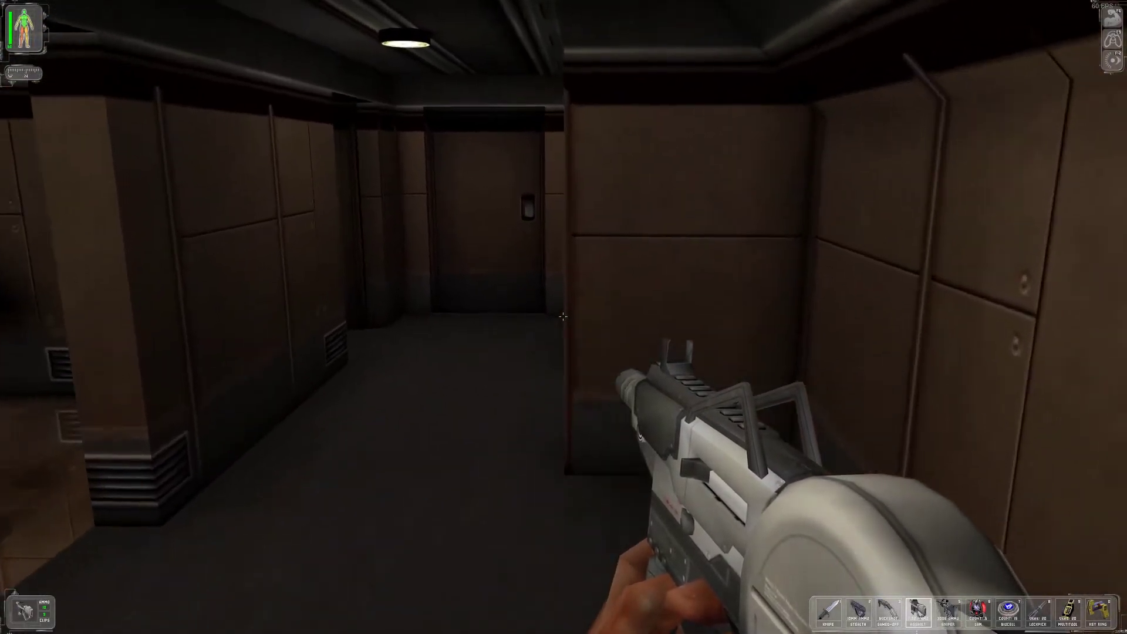
{"action": "key", "text": "w"}
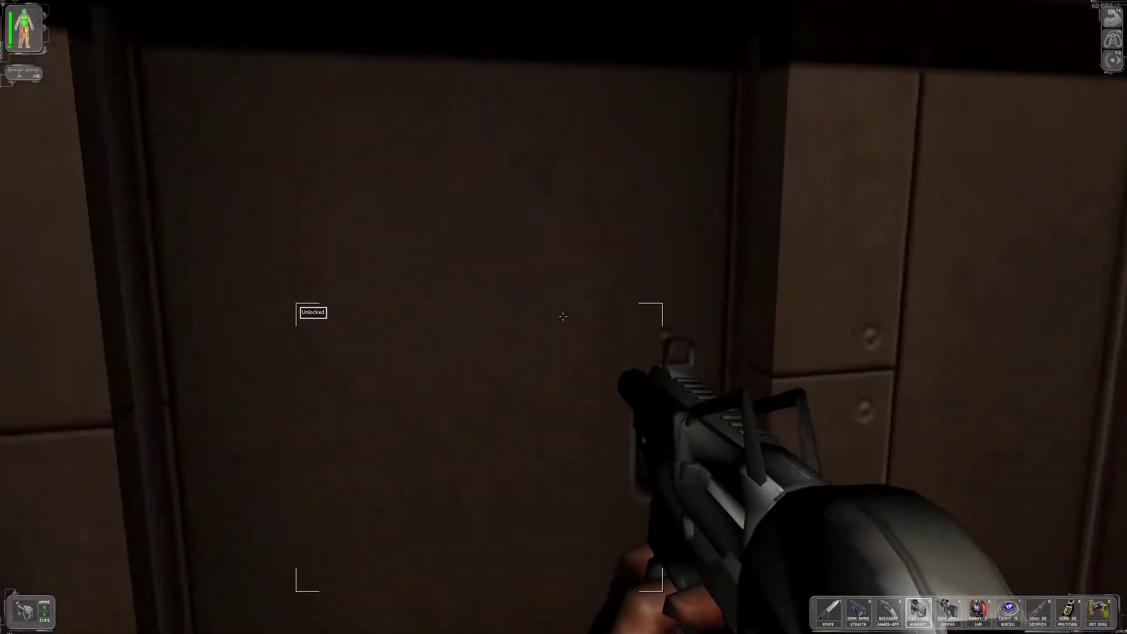
{"action": "key", "text": "w"}
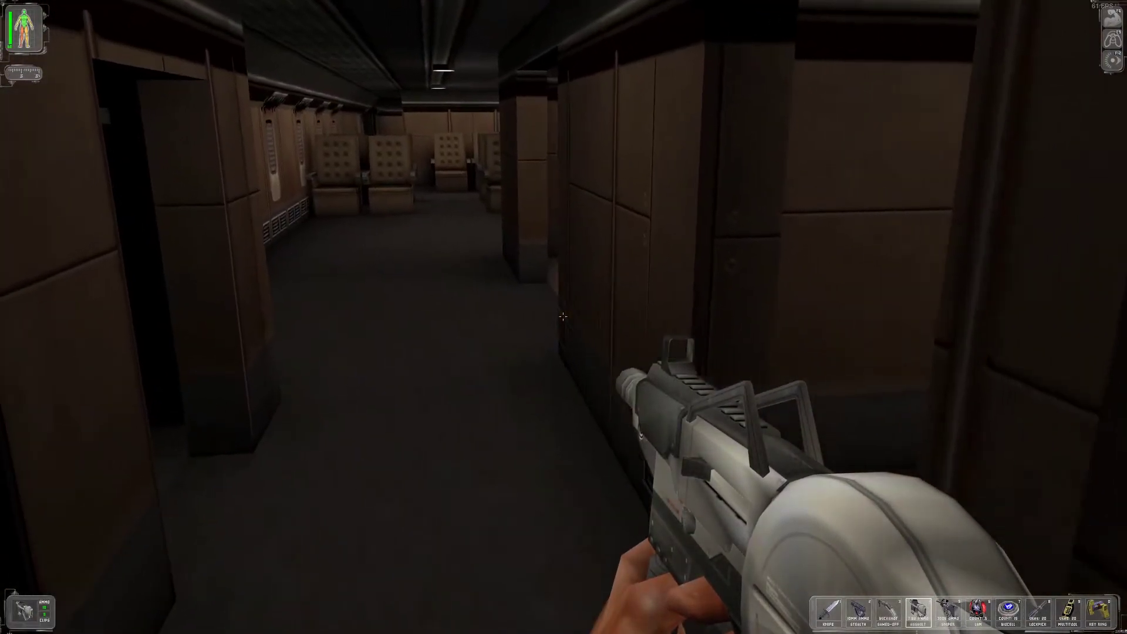
{"action": "key", "text": "w"}
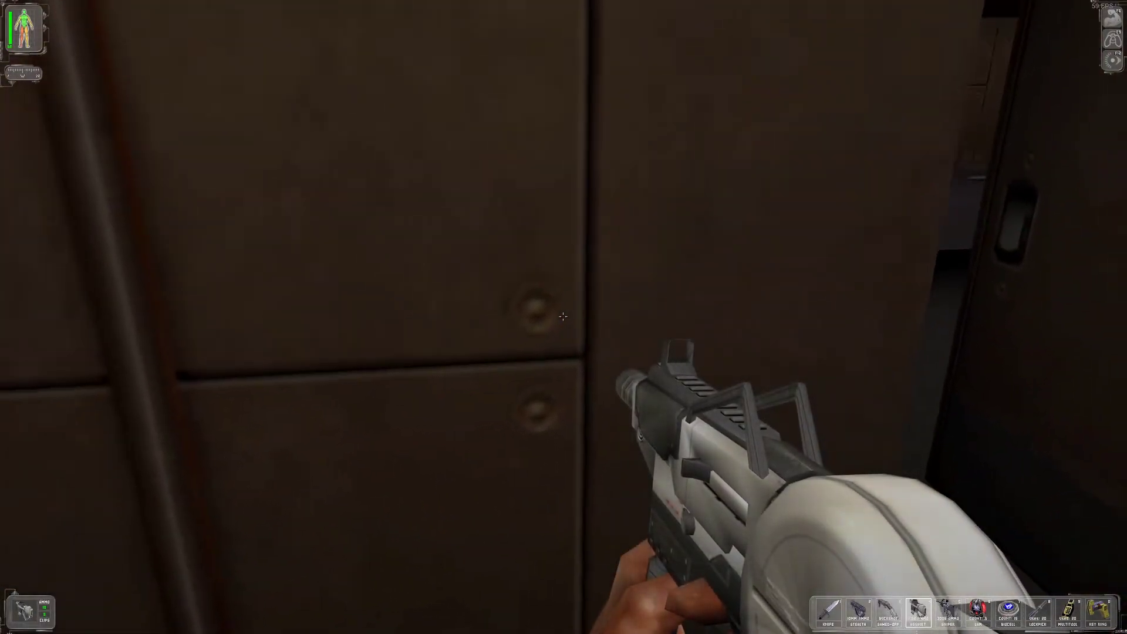
{"action": "key", "text": "w"}
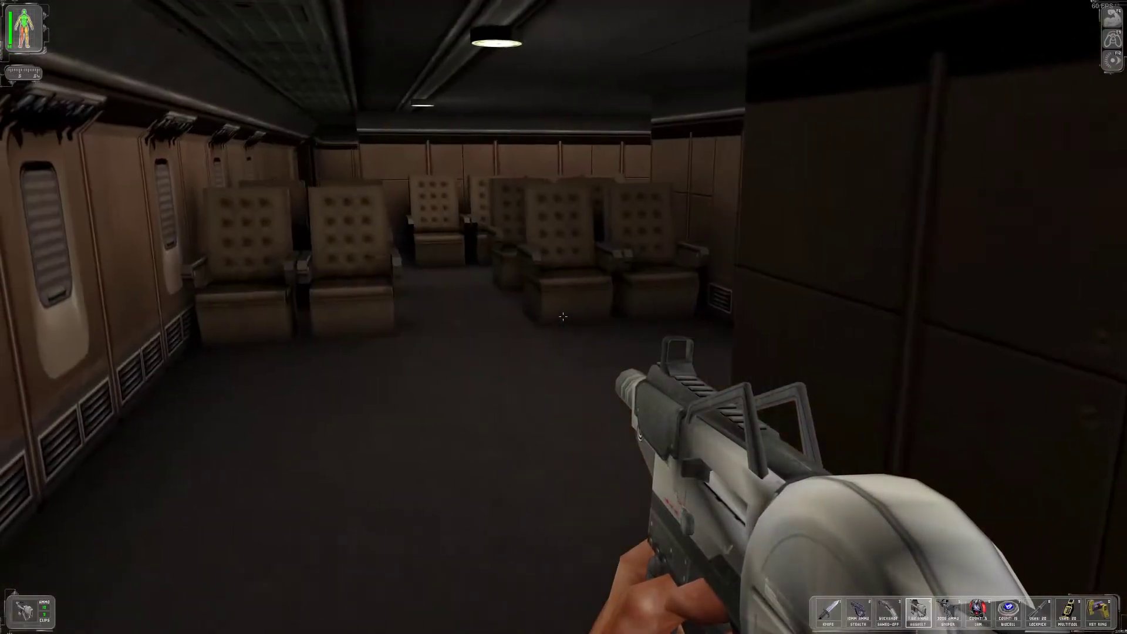
{"action": "key", "text": "w"}
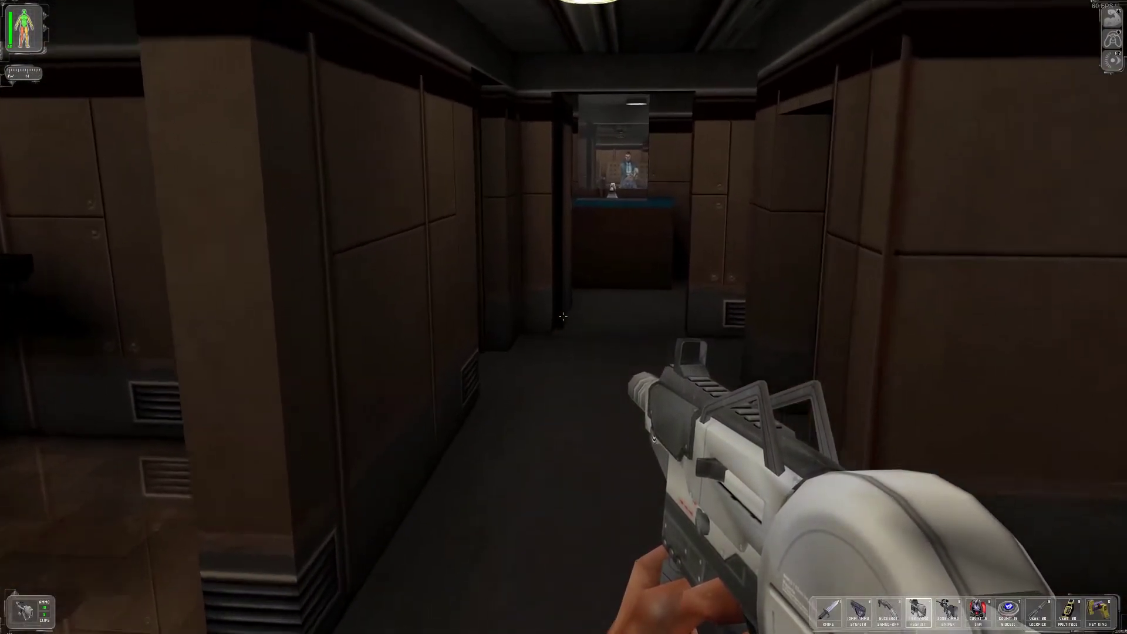
{"action": "key", "text": "w"}
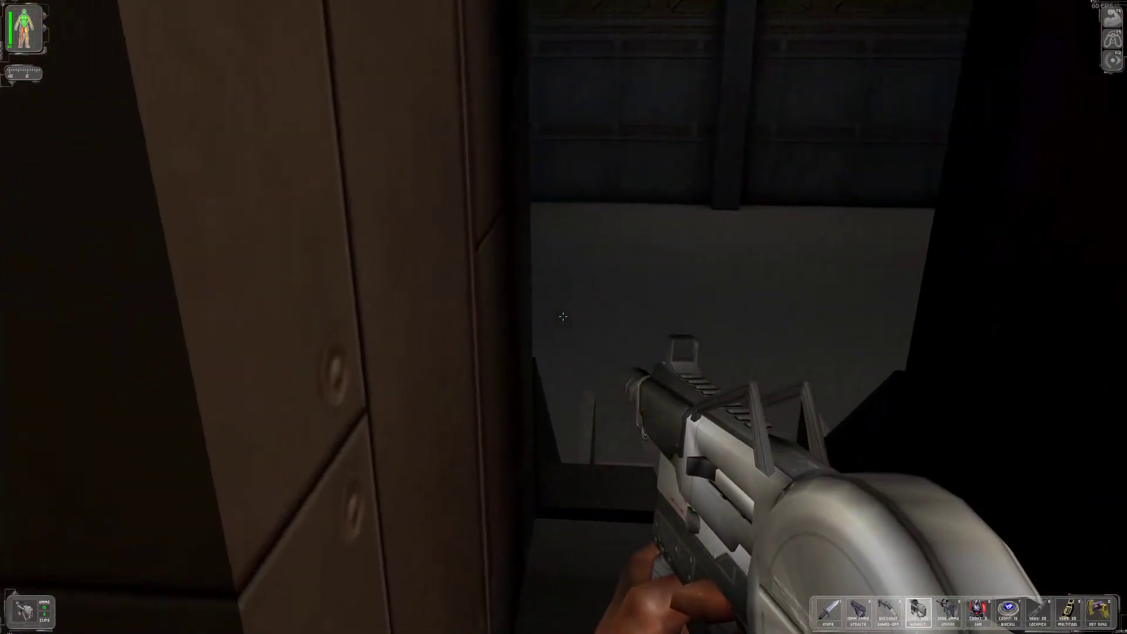
{"action": "key", "text": "w"}
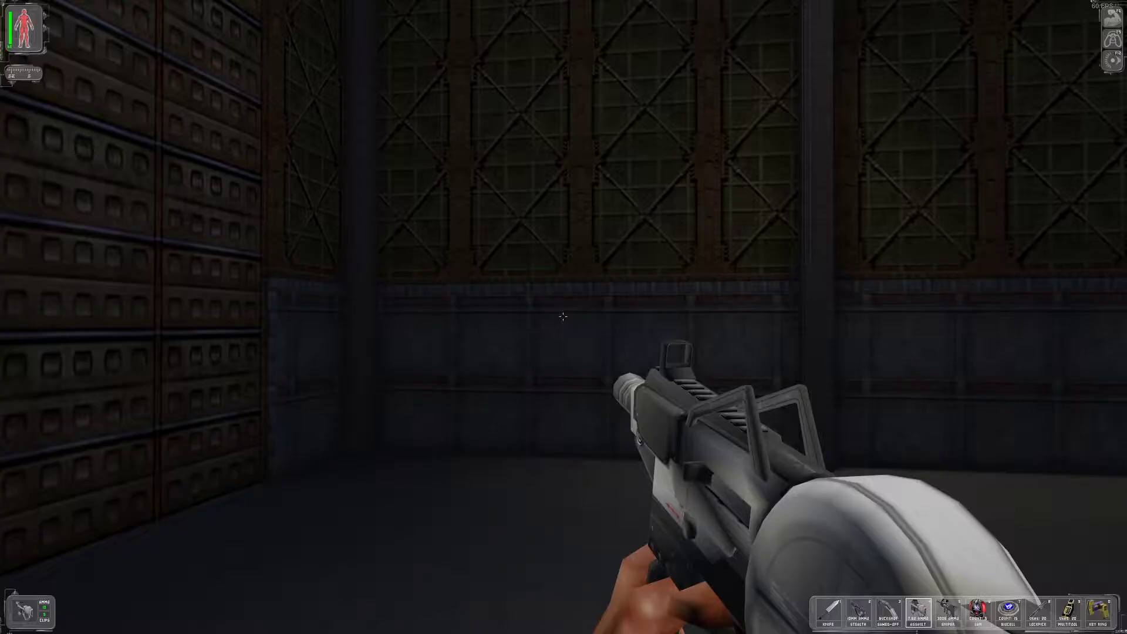
Cross the hangar under the aircraft and press the wall switch by the staircase.
{"action": "key", "text": "w"}
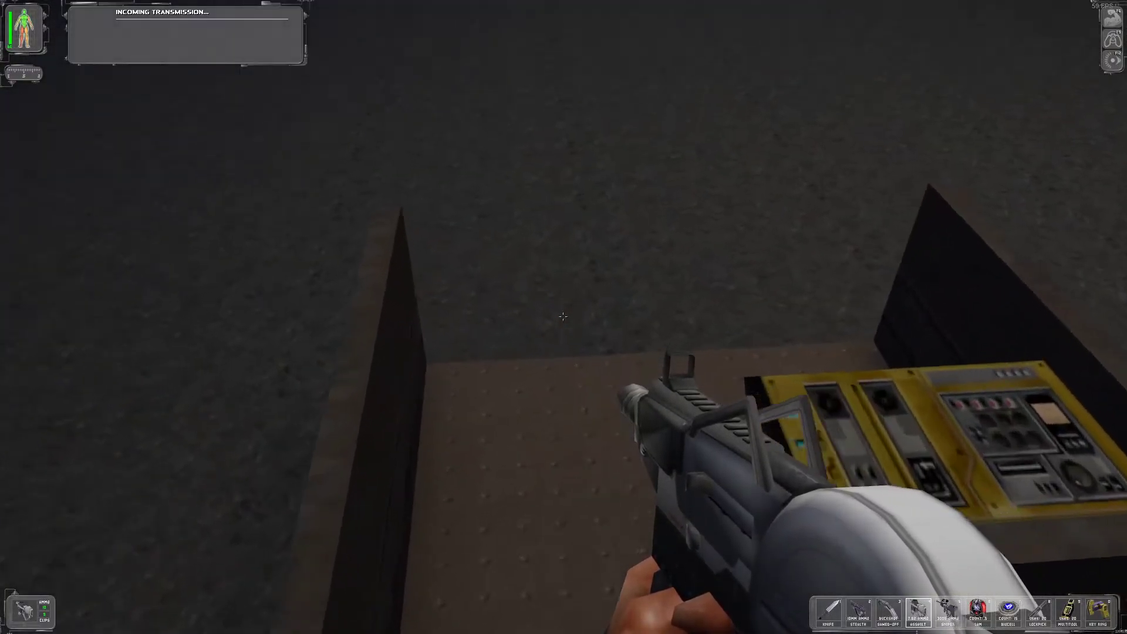
{"action": "key", "text": "w"}
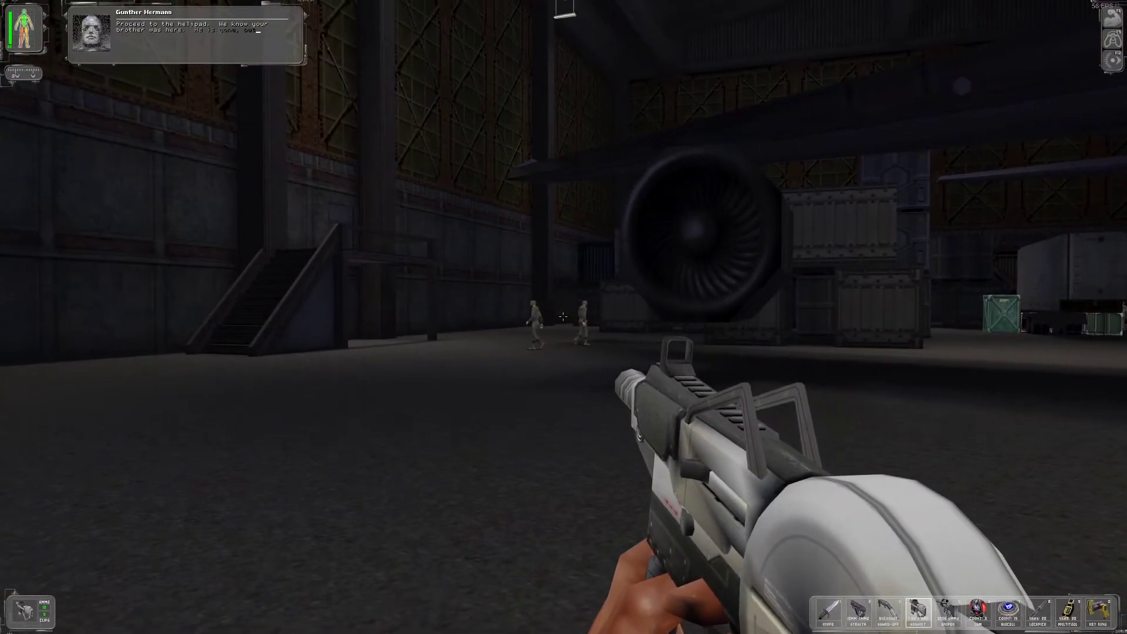
{"action": "key", "text": "w"}
{"action": "key", "text": "w"}
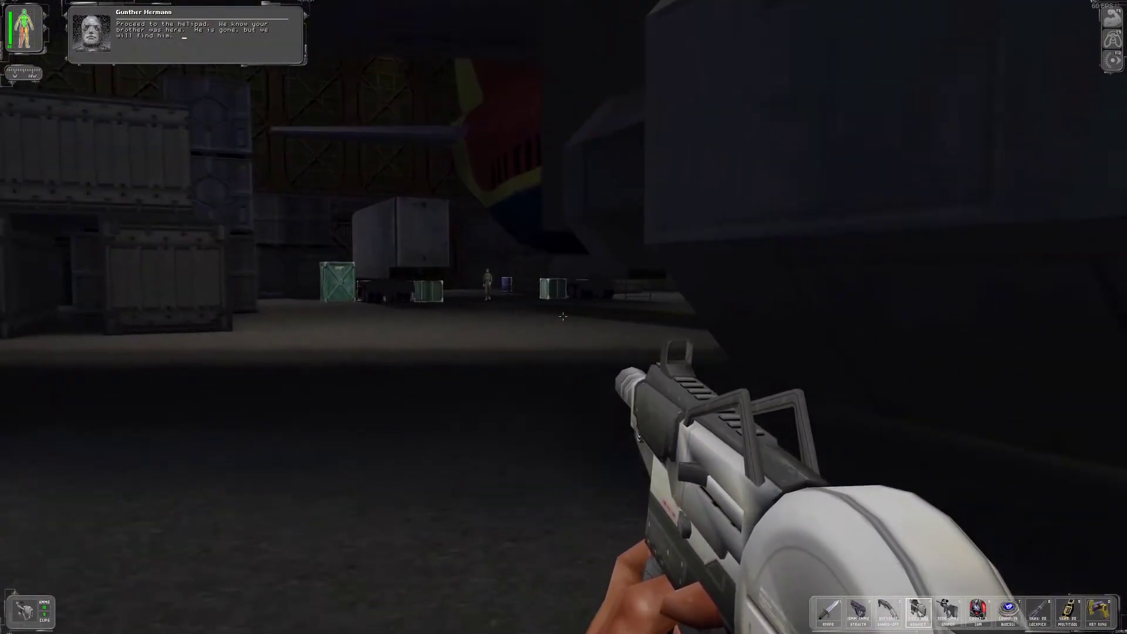
{"action": "key", "text": "w"}
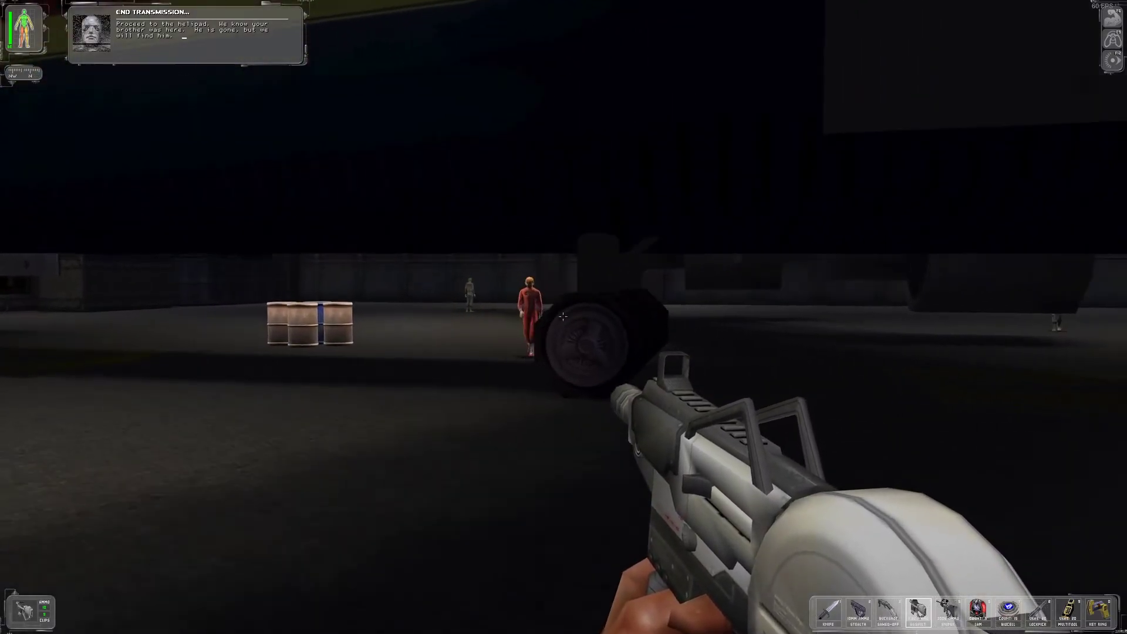
{"action": "key", "text": "w"}
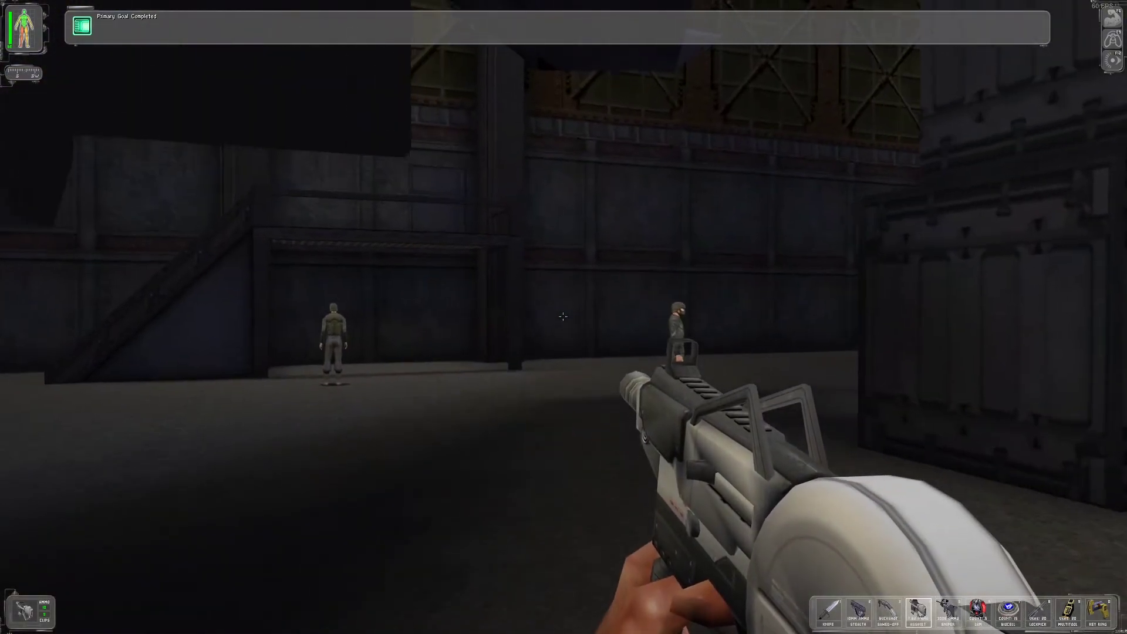
{"action": "key", "text": "w"}
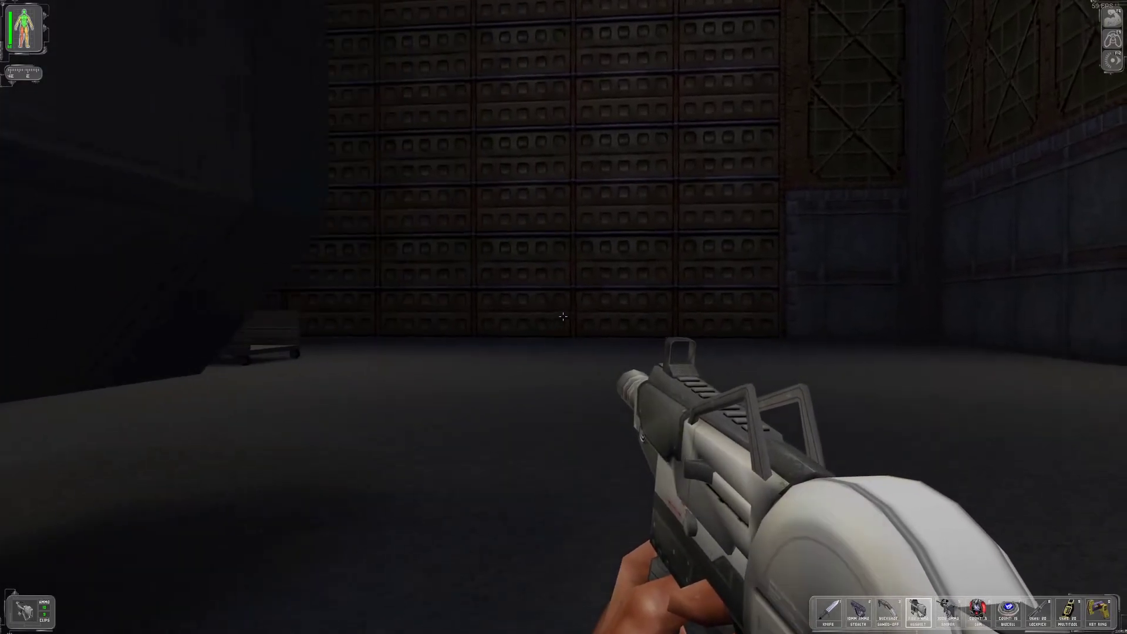
{"action": "key", "text": "w"}
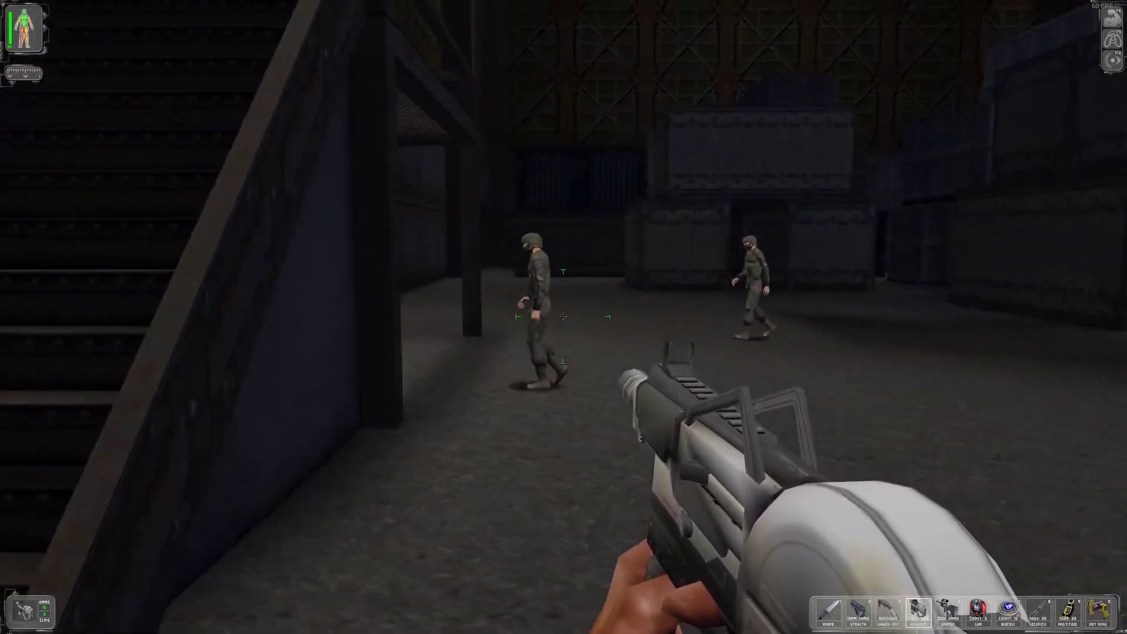
{"action": "key", "text": "w"}
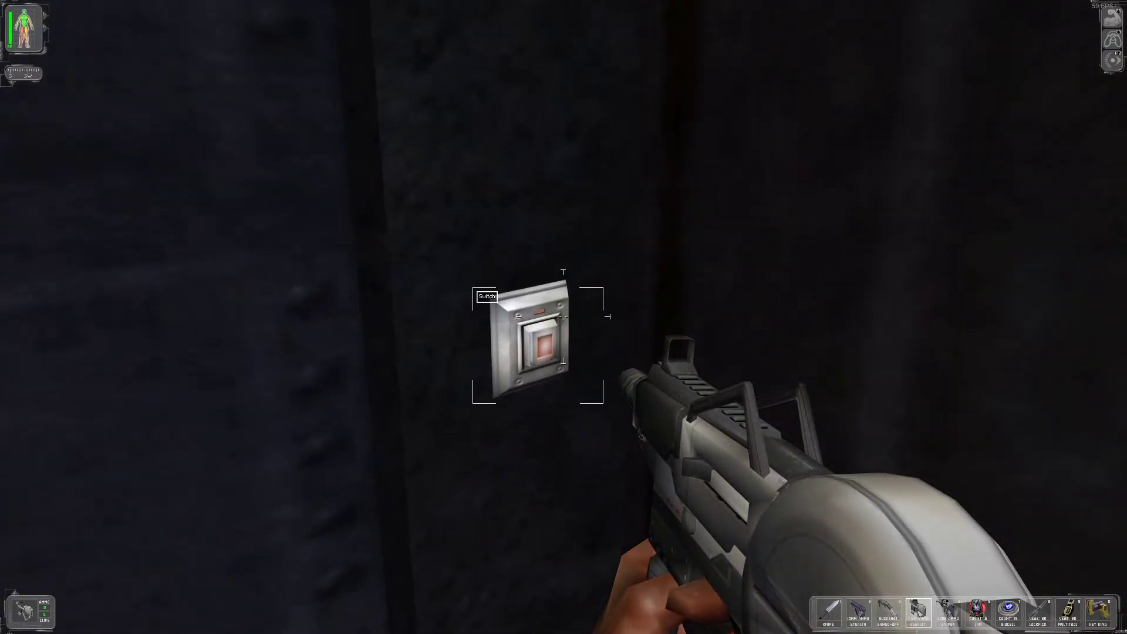
{"action": "right_click", "coordinate": [563, 317]}
Follow the windowed hallway through the soldiers' lounge and out the doorway.
{"action": "key", "text": "w"}
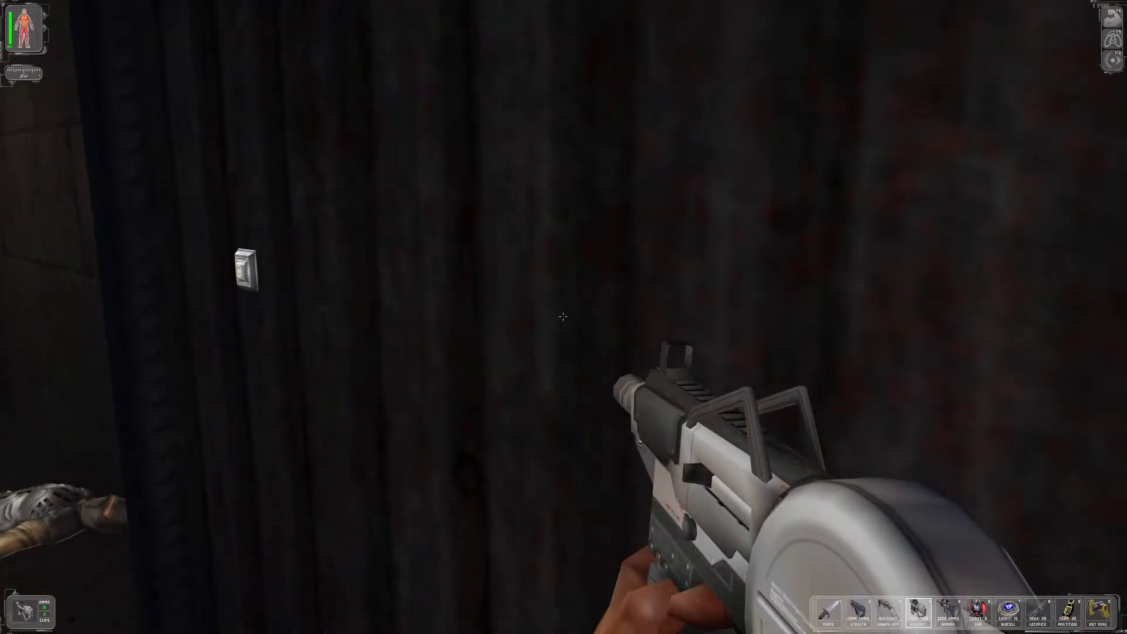
{"action": "key", "text": "w"}
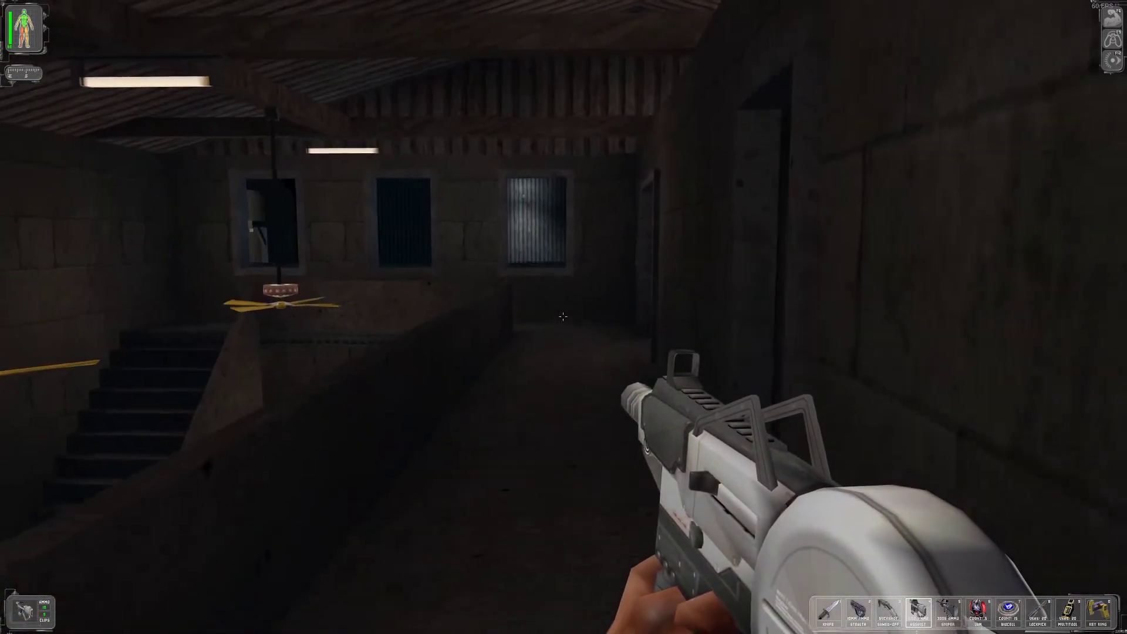
{"action": "key", "text": "w"}
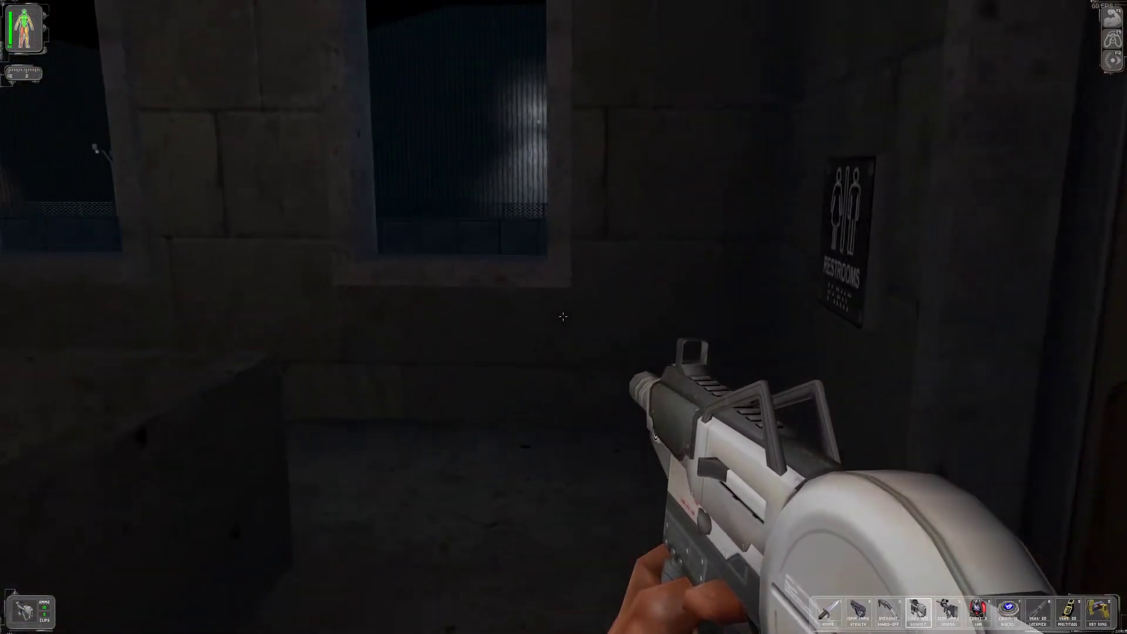
{"action": "key", "text": "w"}
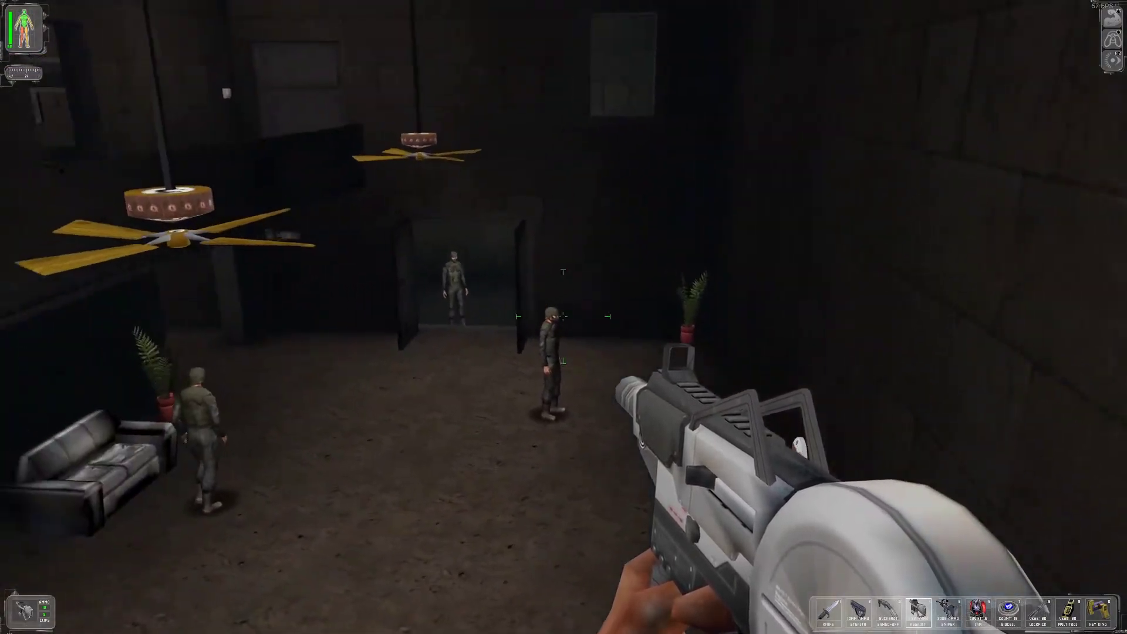
{"action": "key", "text": "w"}
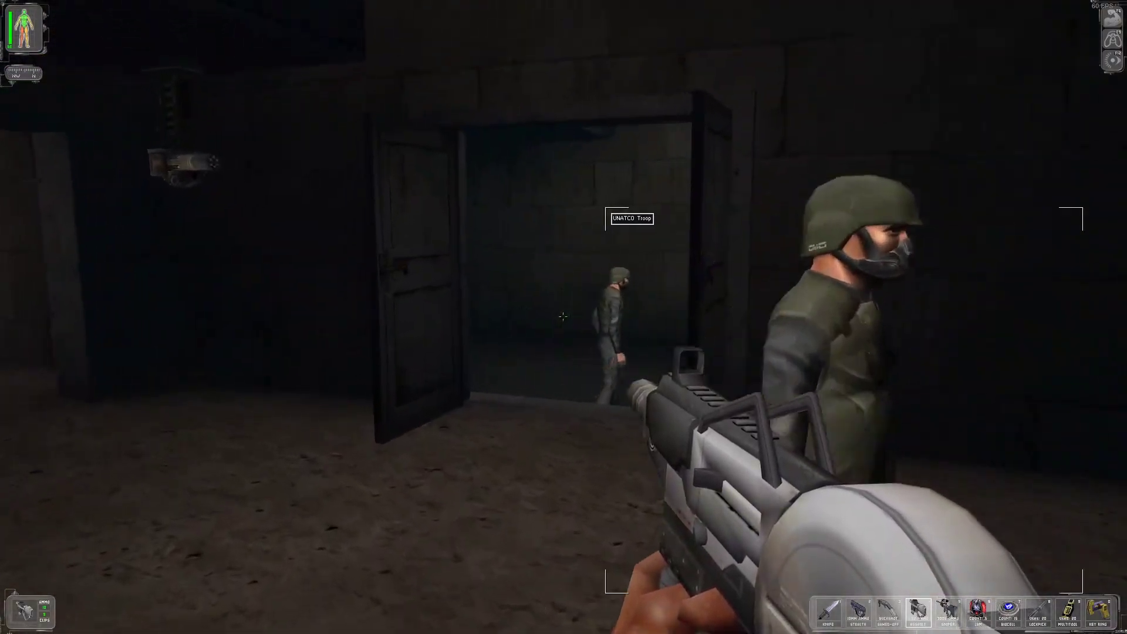
{"action": "key", "text": "w"}
Enter the courtyard and open the security box to reveal its button.
{"action": "key", "text": "w"}
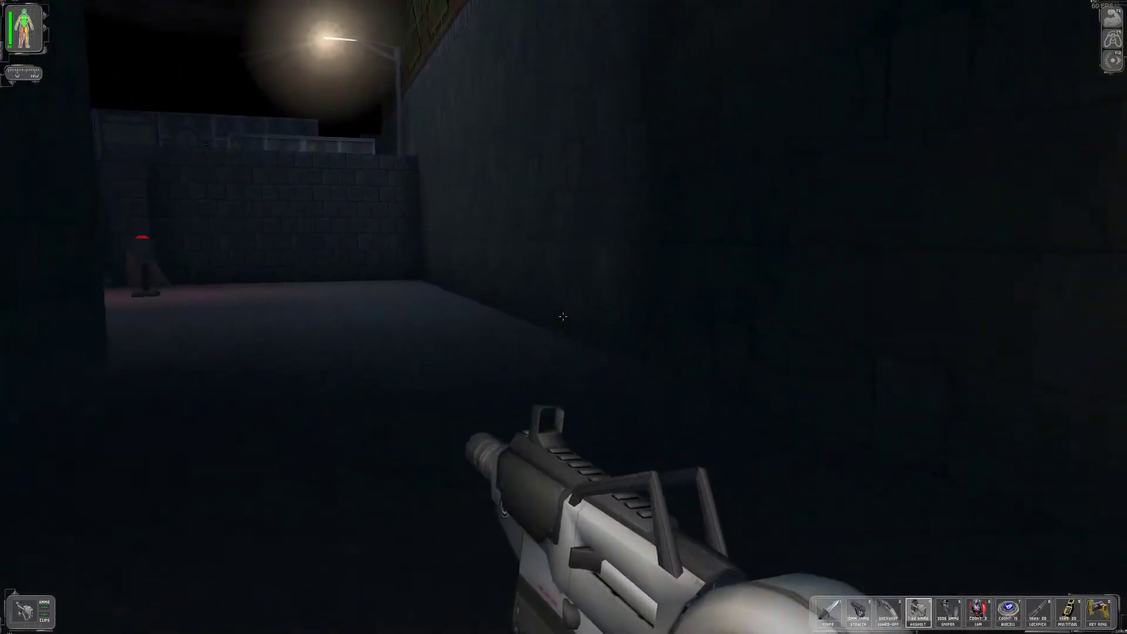
{"action": "key", "text": "w"}
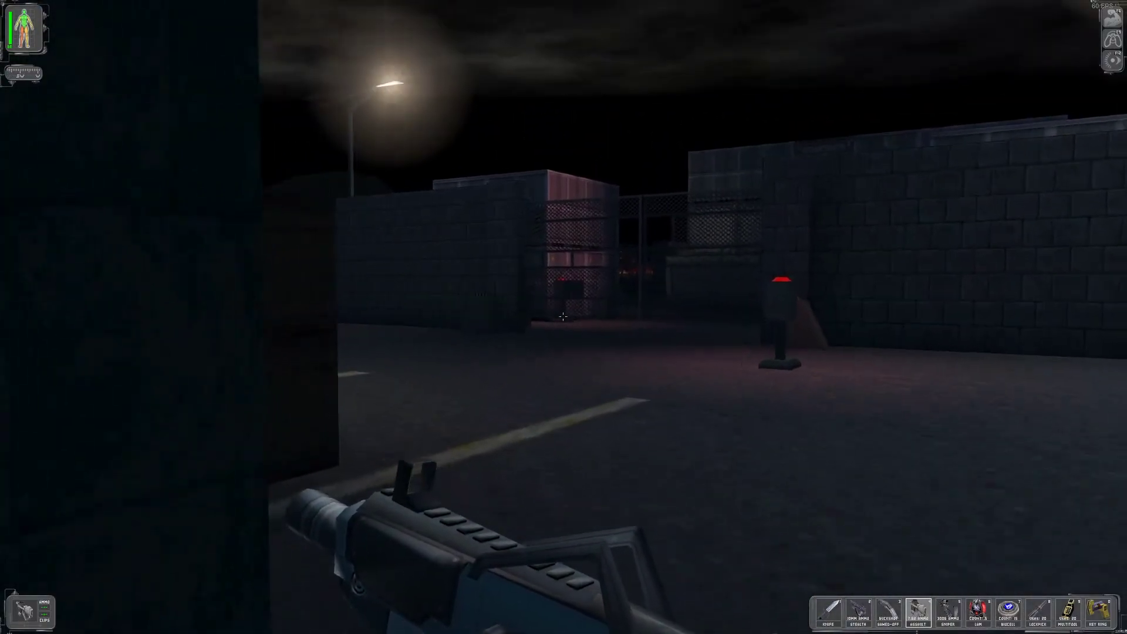
{"action": "key", "text": "w"}
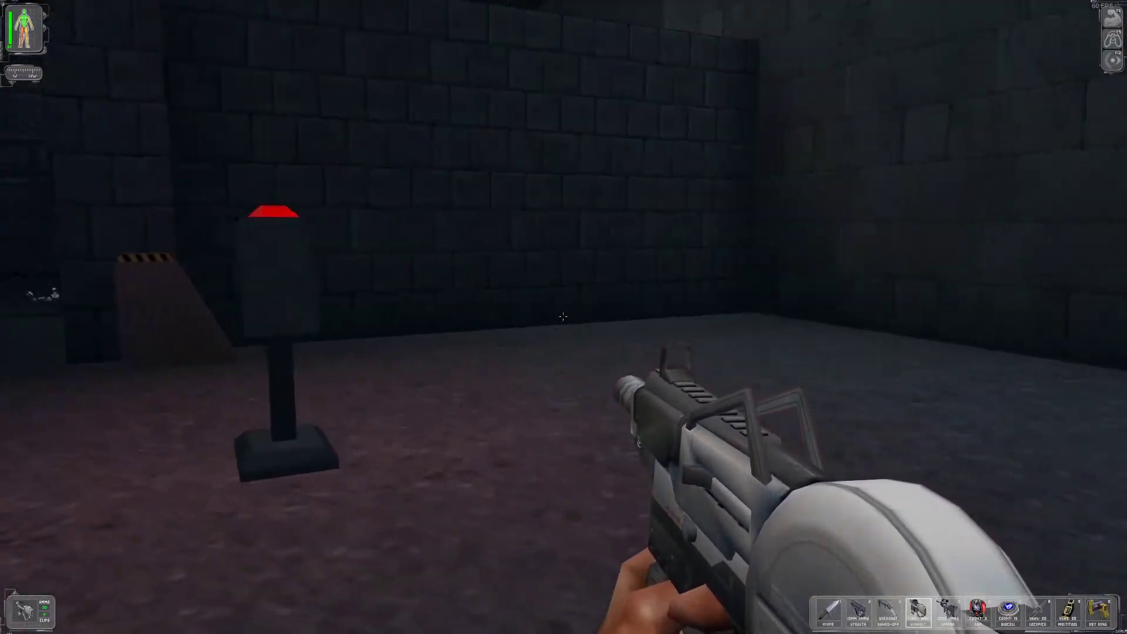
{"action": "right_click", "coordinate": [563, 317]}
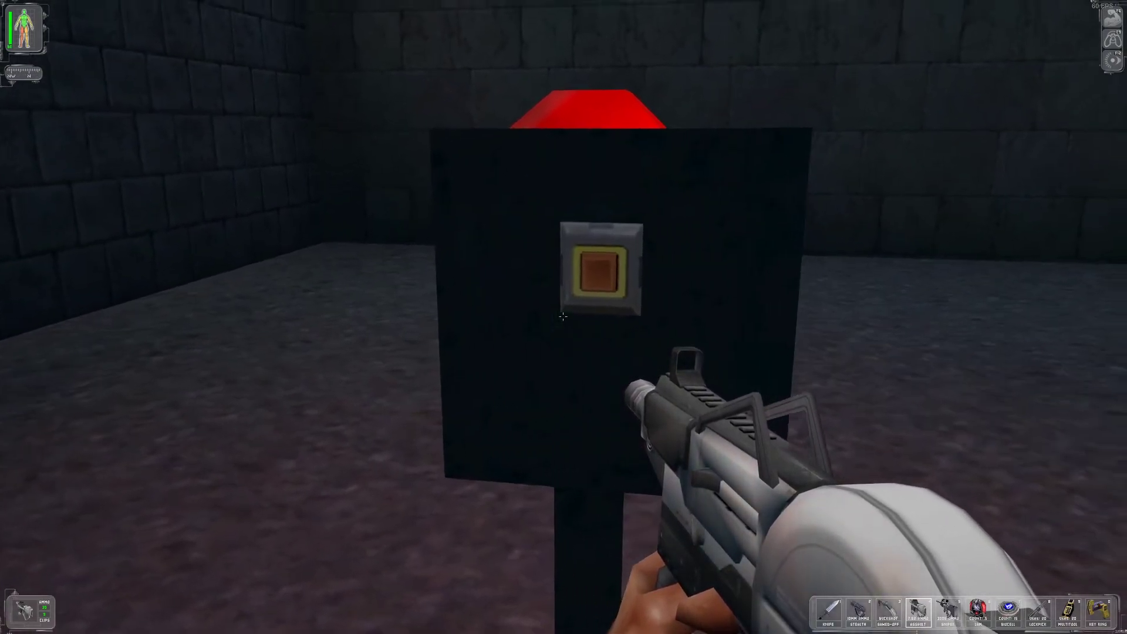
Weave through the container yard to the locked trailer by the brick wall.
{"action": "key", "text": "w"}
{"action": "key", "text": "w"}
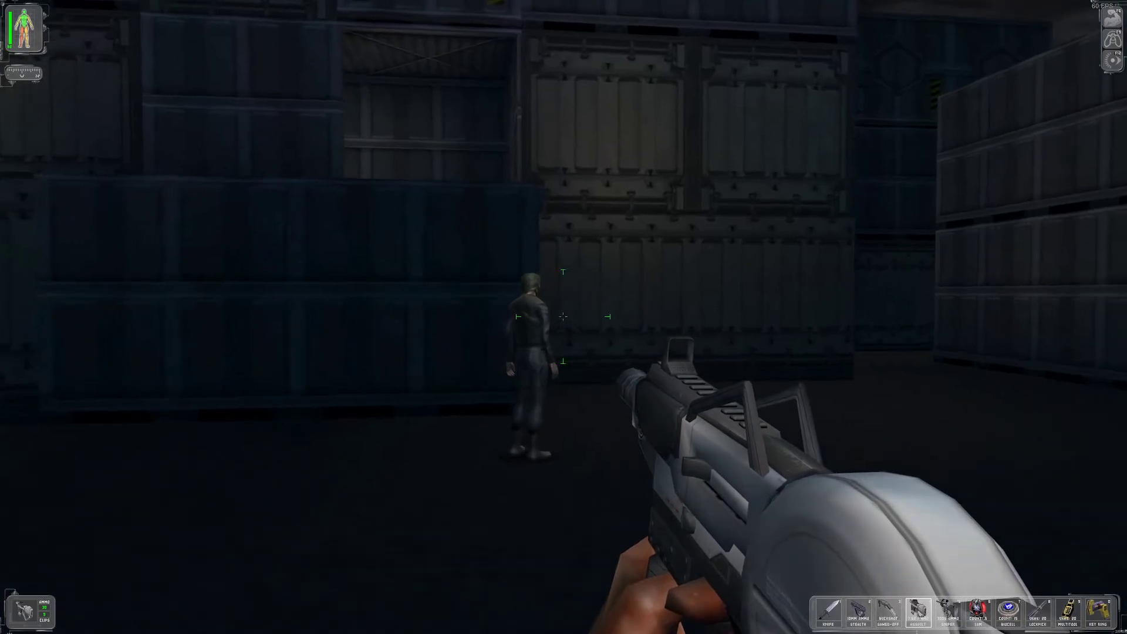
{"action": "key", "text": "w"}
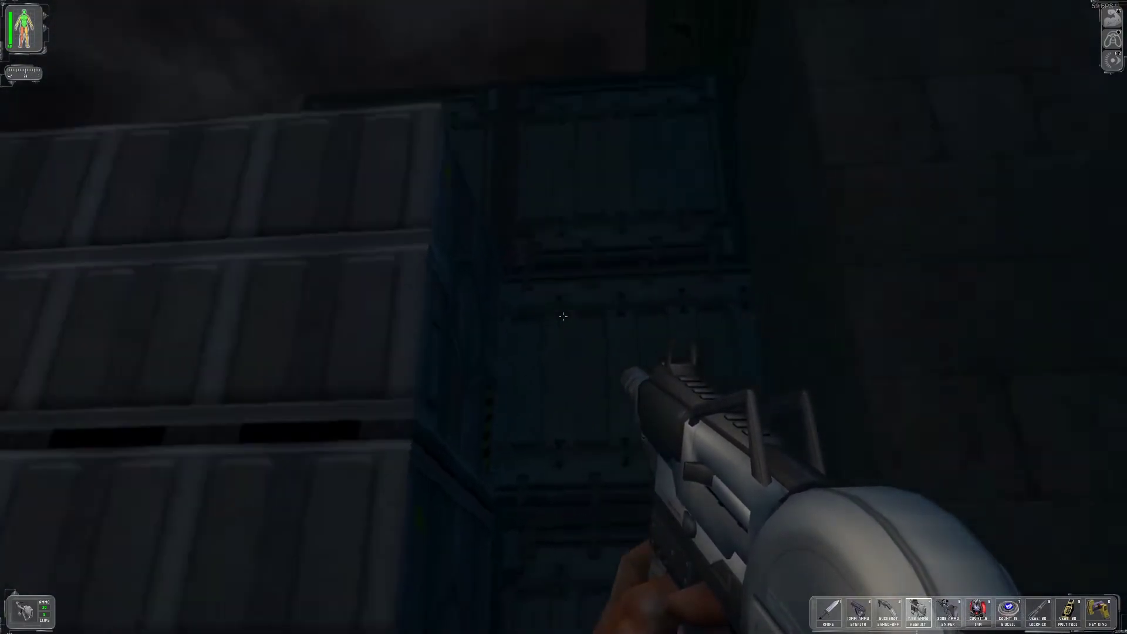
{"action": "key", "text": "w"}
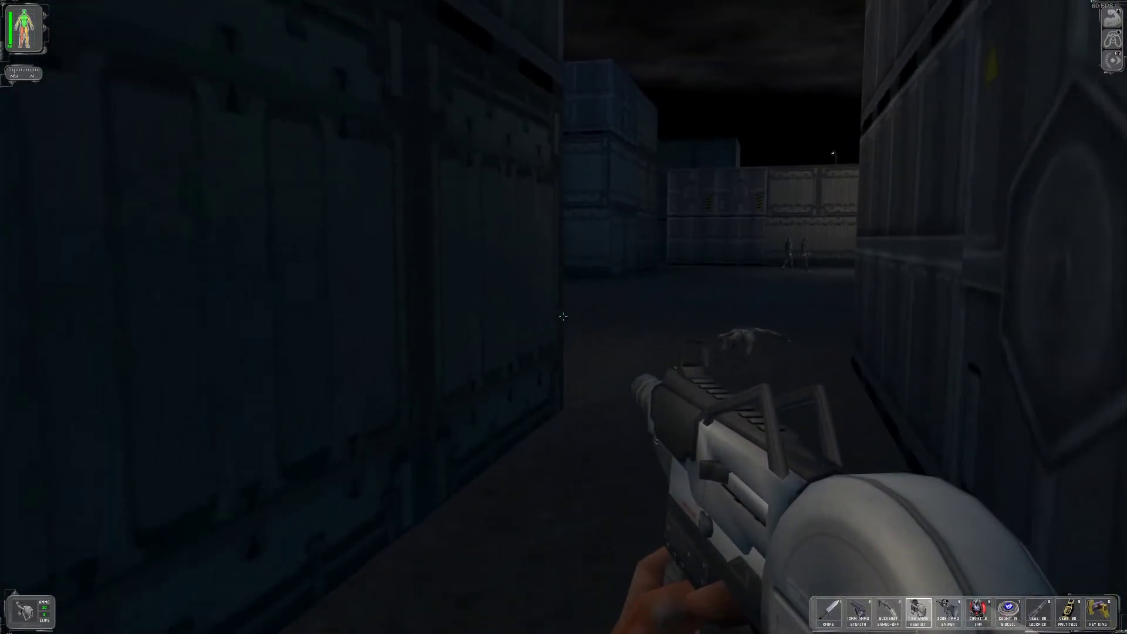
{"action": "key", "text": "w"}
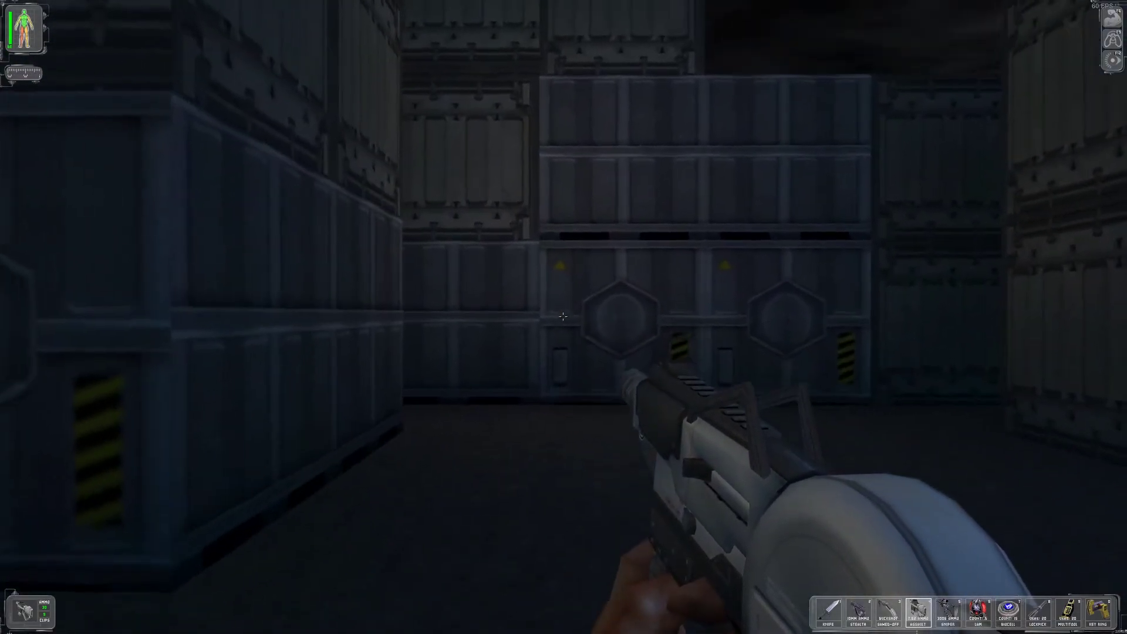
{"action": "key", "text": "w"}
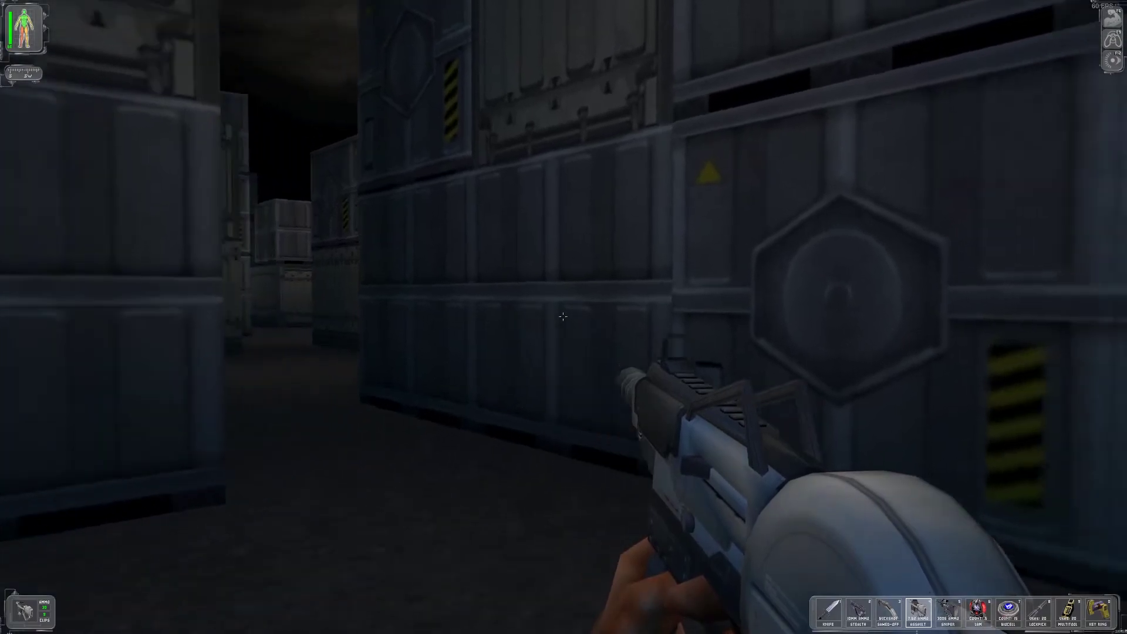
{"action": "key", "text": "w"}
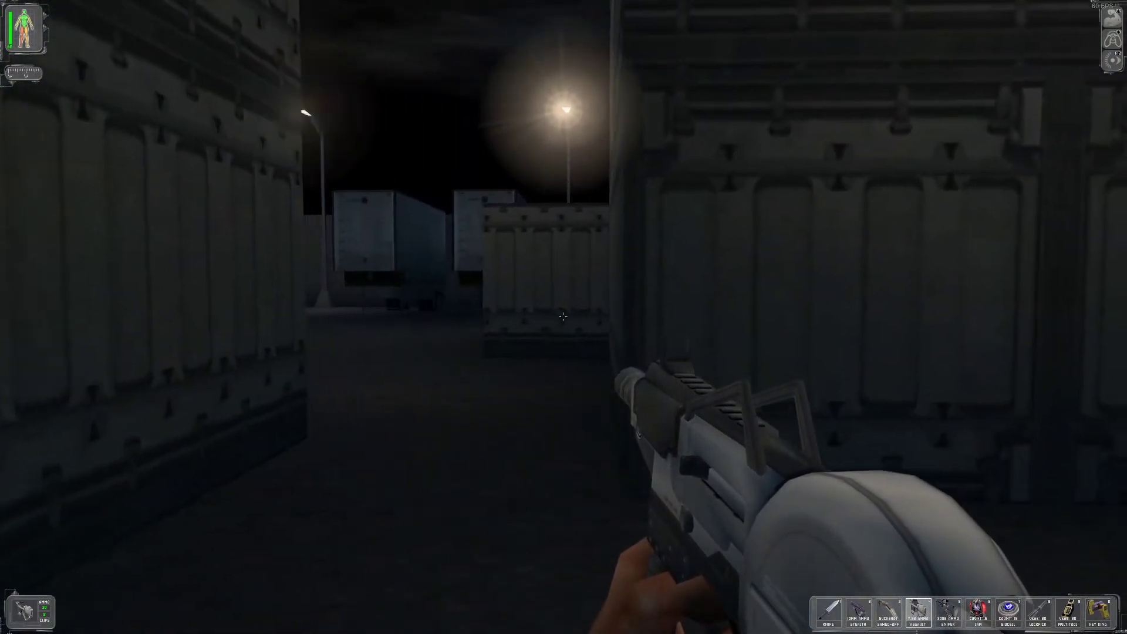
{"action": "key", "text": "w"}
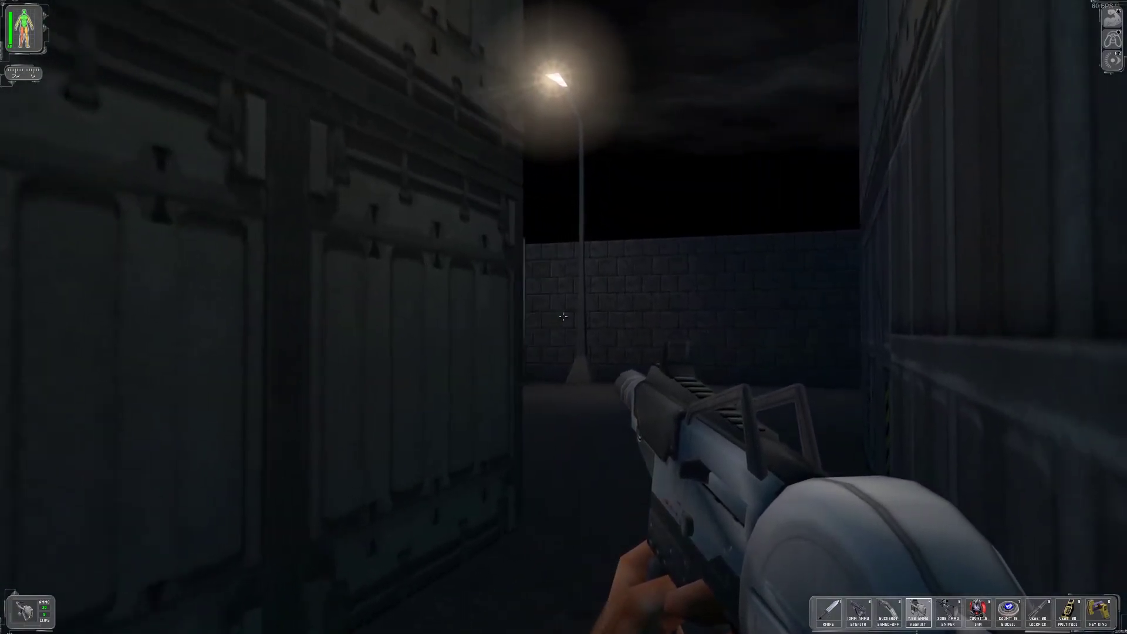
{"action": "key", "text": "w"}
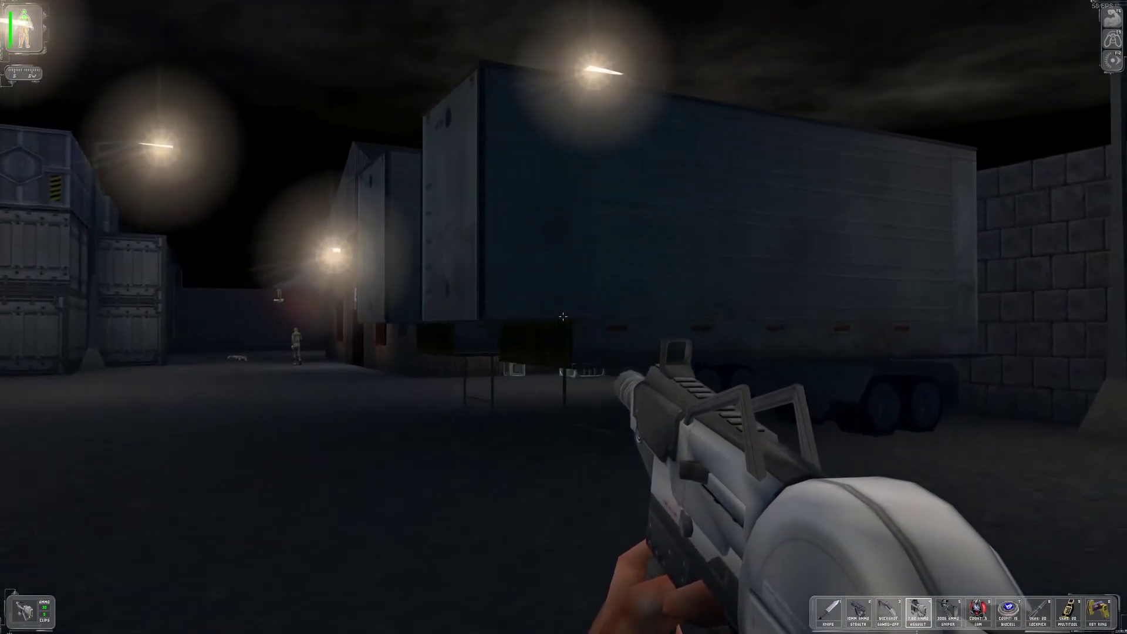
{"action": "key", "text": "w"}
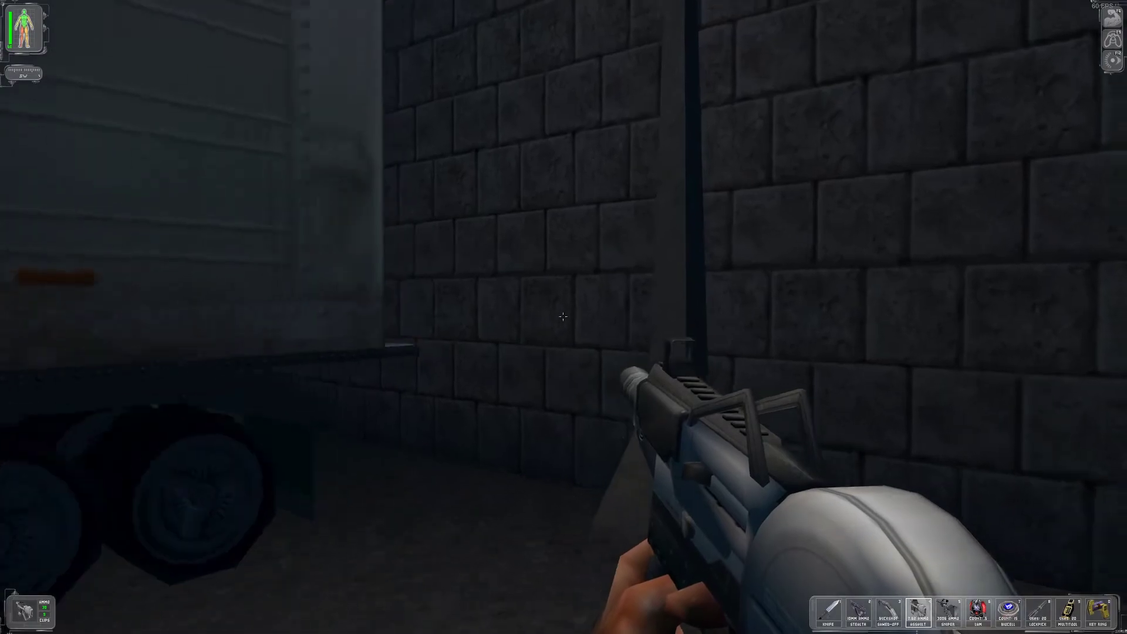
Switch to the NanoKey ring and follow the brick wall toward the red-lit bunker.
{"action": "key", "text": "w"}
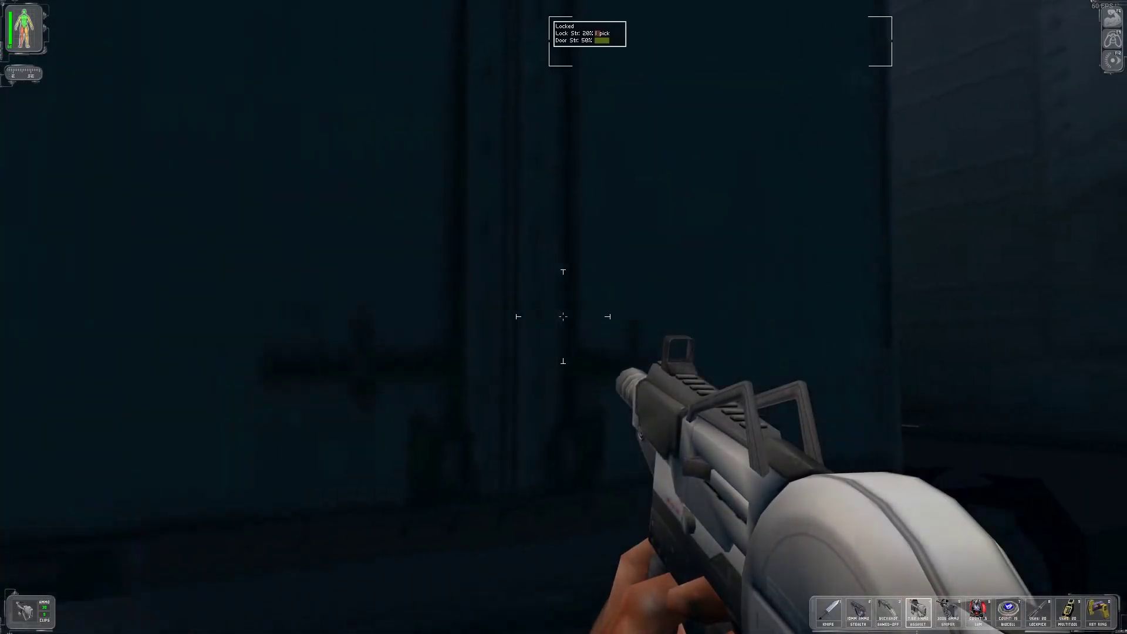
{"action": "key", "text": "w"}
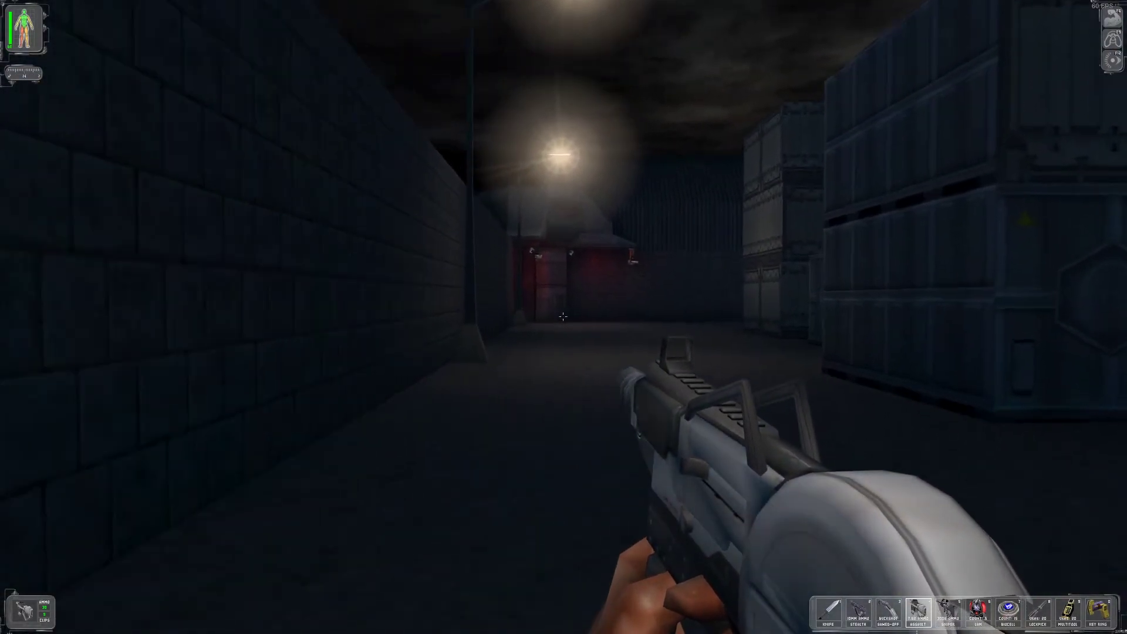
{"action": "key", "text": "2"}
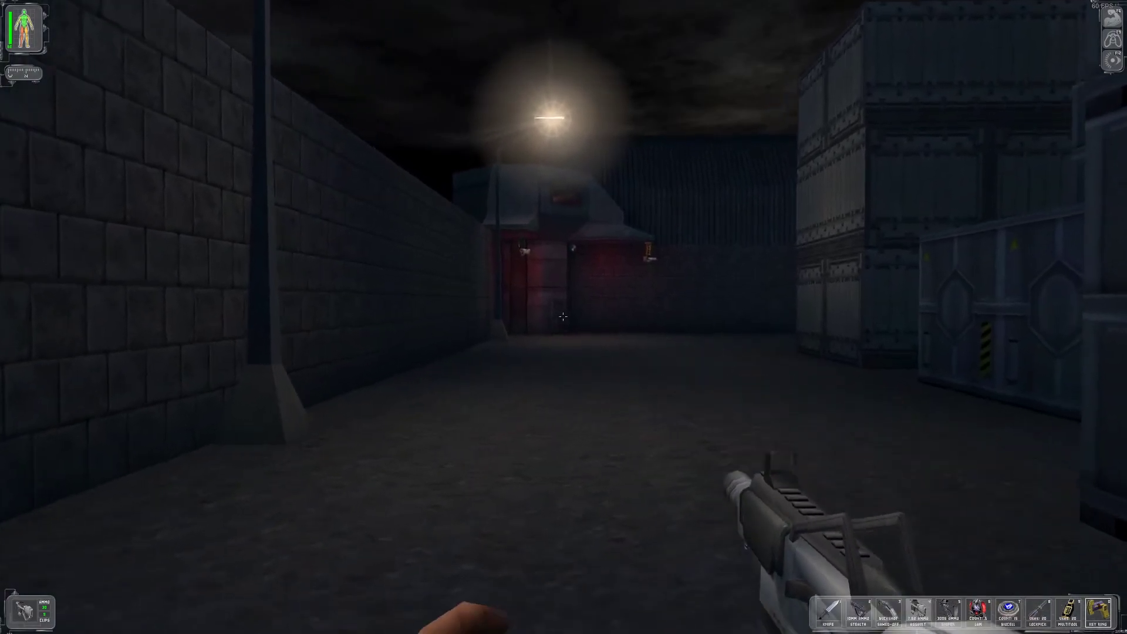
{"action": "key", "text": "w"}
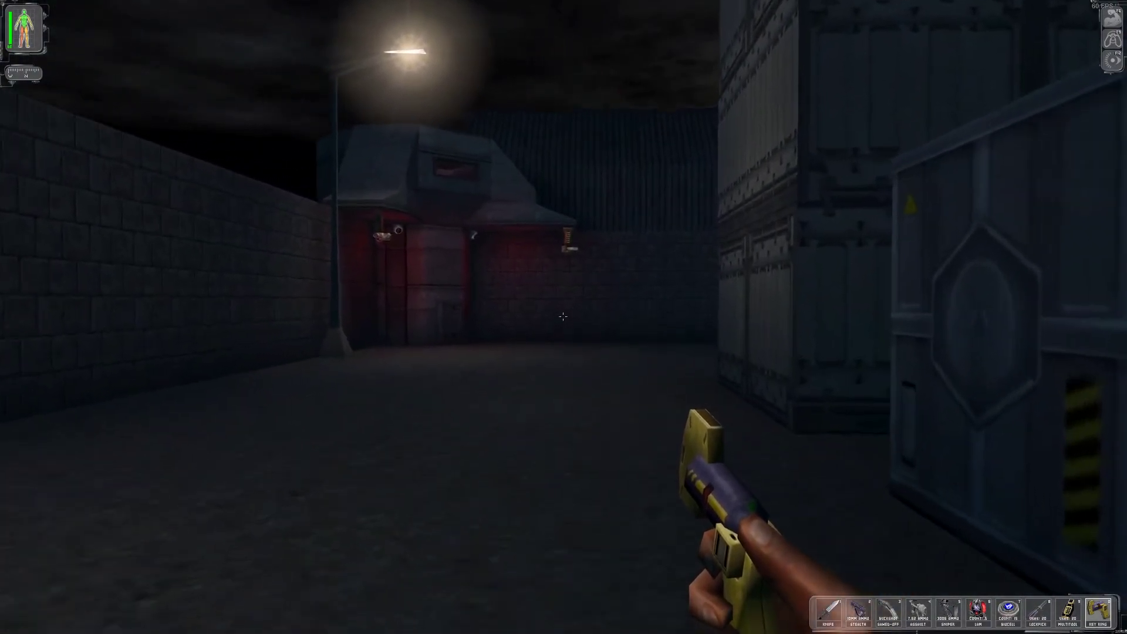
{"action": "key", "text": "w"}
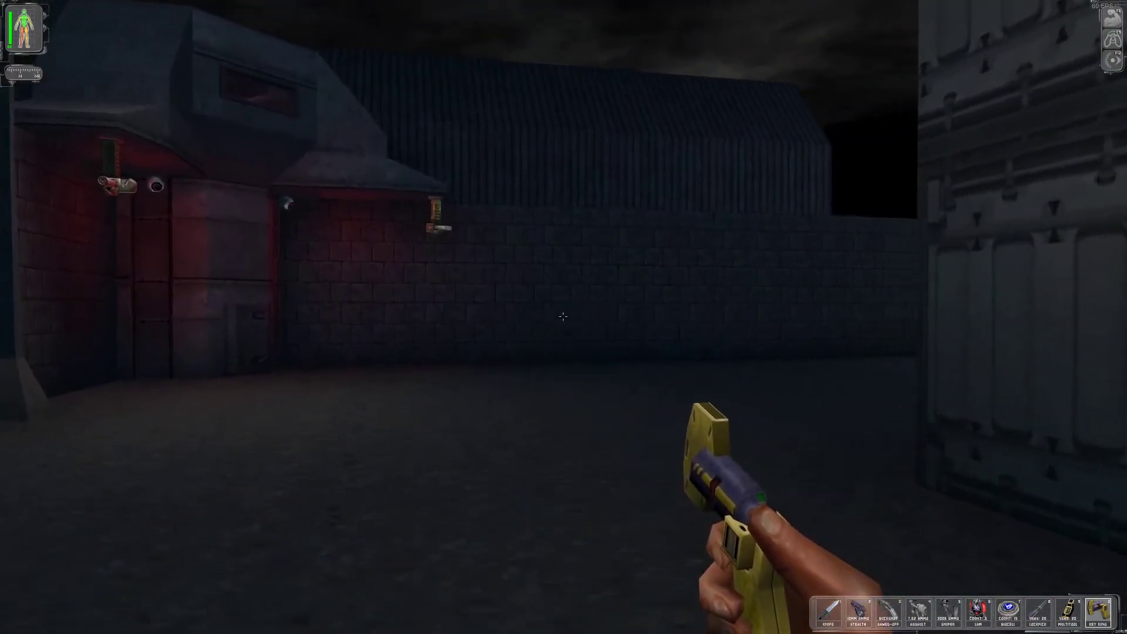
{"action": "key", "text": "w"}
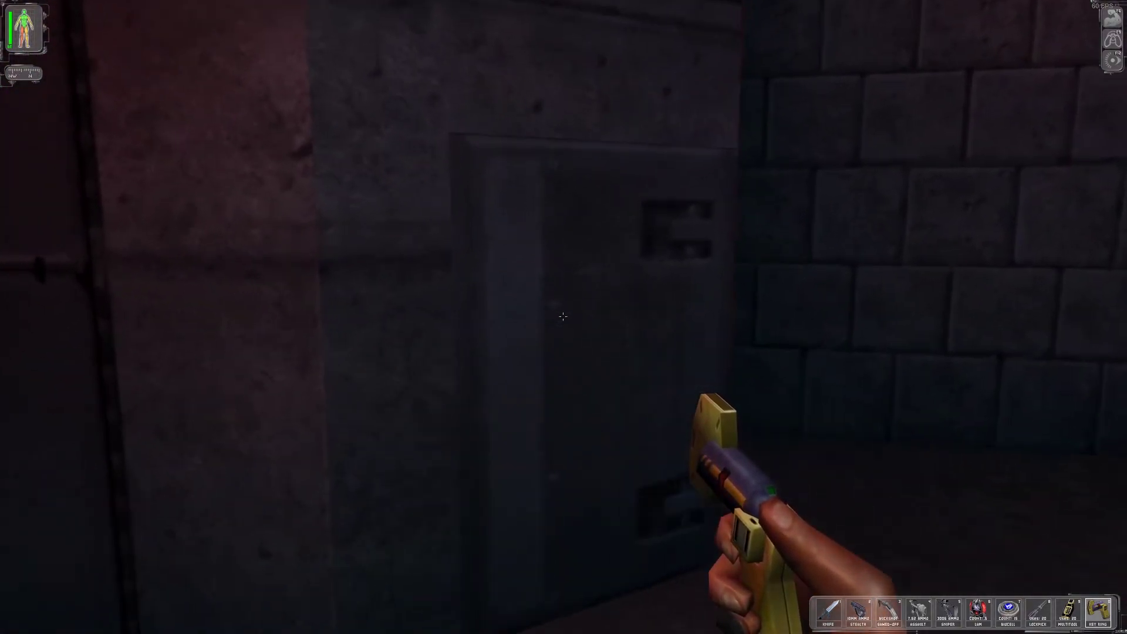
Unlock the bunker door, smash its supply crate with the combat knife, and take the 10mm ammo.
{"action": "right_click", "coordinate": [562, 316]}
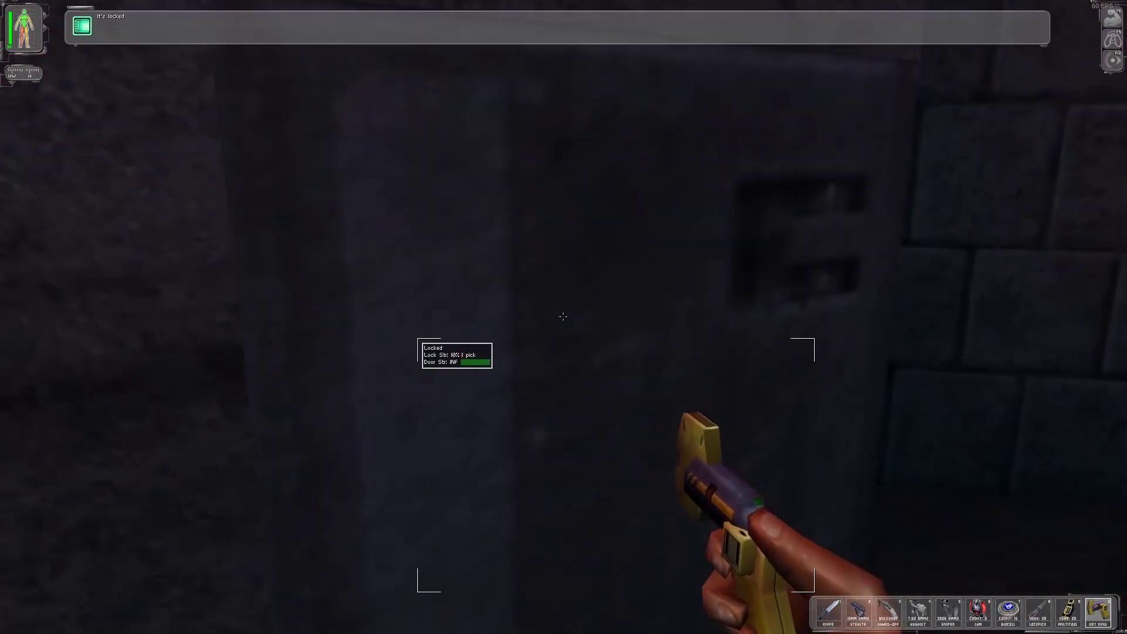
{"action": "key", "text": "w"}
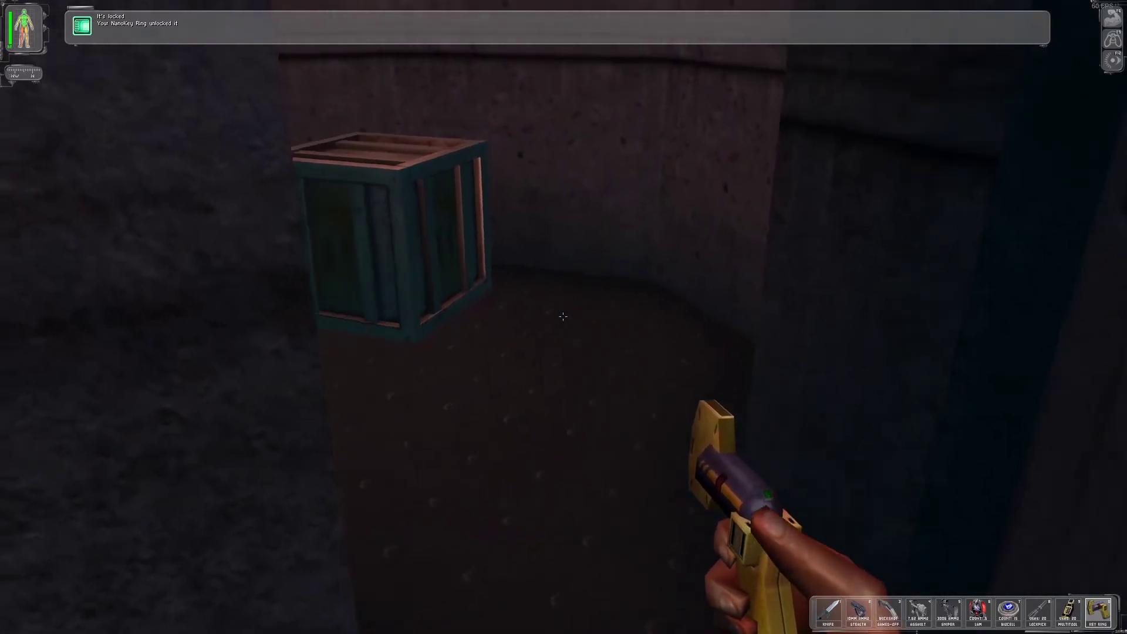
{"action": "key", "text": "1"}
{"action": "left_click", "coordinate": [563, 317]}
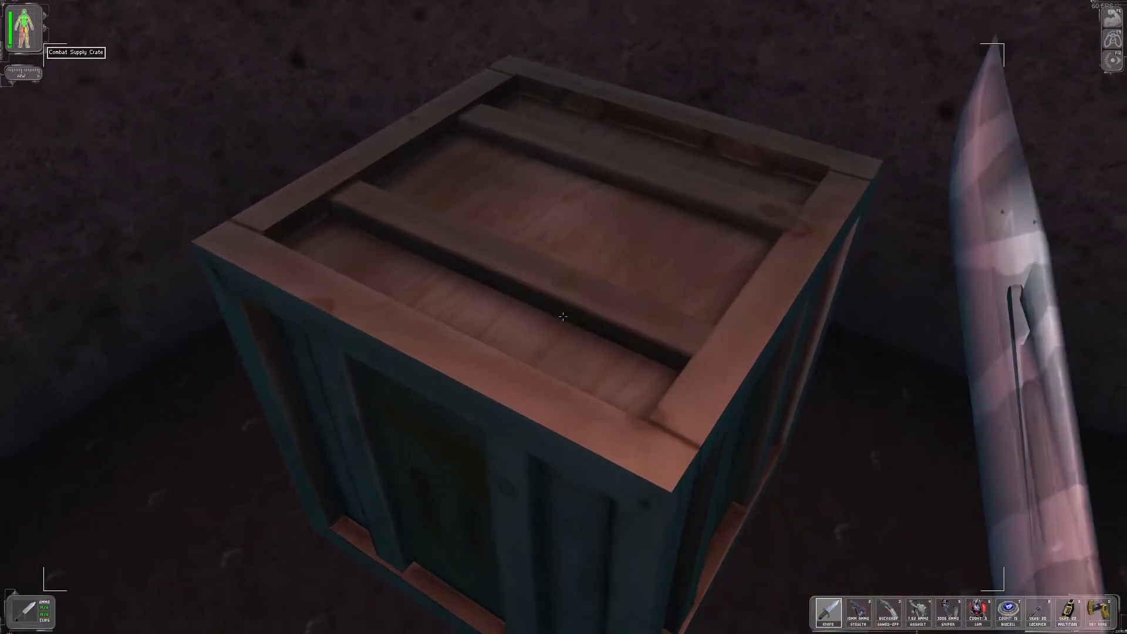
{"action": "left_click", "coordinate": [562, 316]}
{"action": "right_click", "coordinate": [563, 317]}
Climb the ladder, collect the buckshot shells, and use the security terminal to disable the cameras.
{"action": "key", "text": "w"}
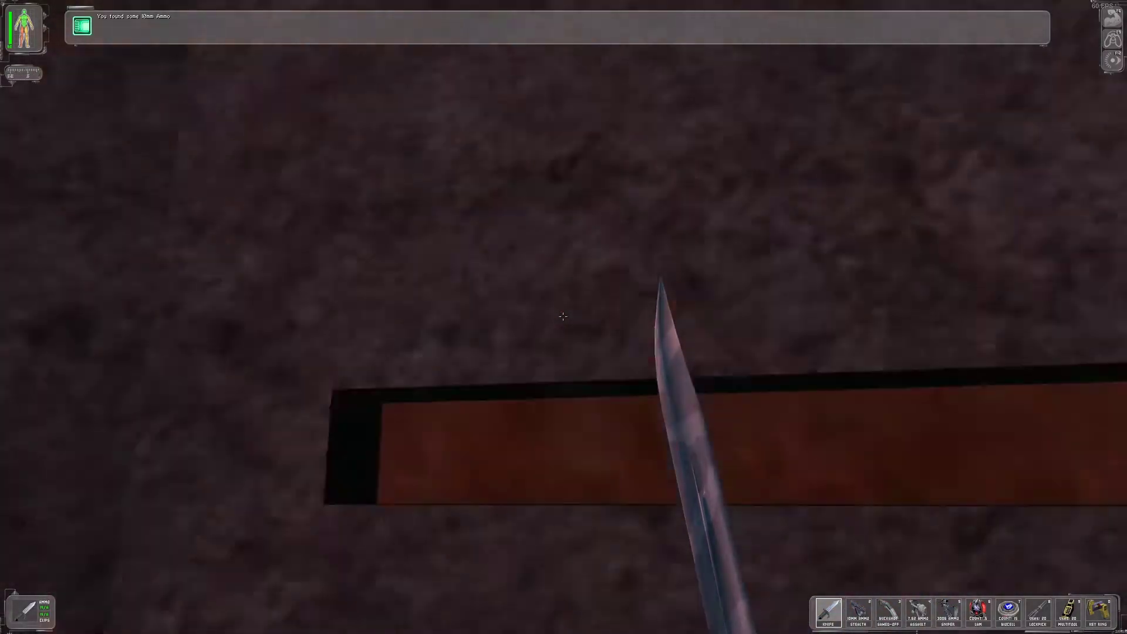
{"action": "key", "text": "w"}
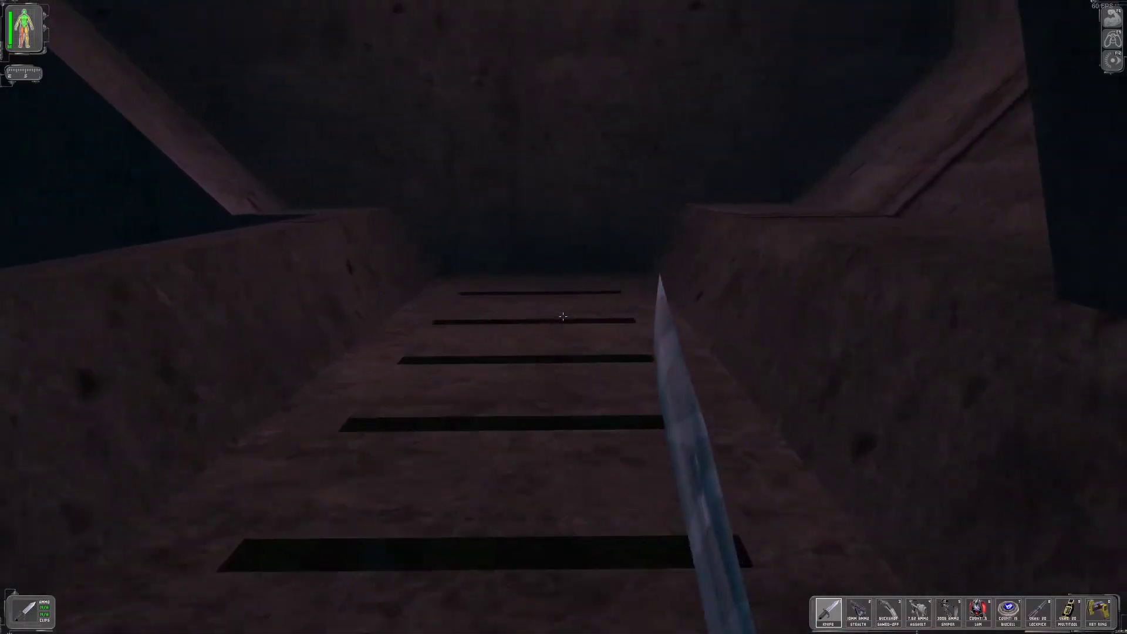
{"action": "key", "text": "w"}
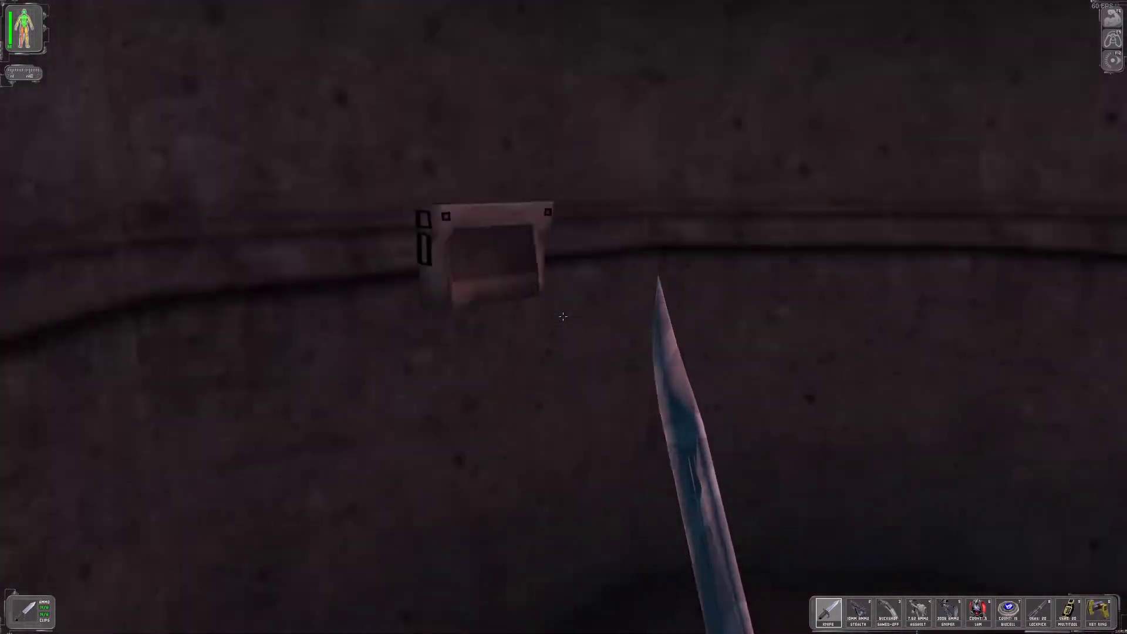
{"action": "key", "text": "w"}
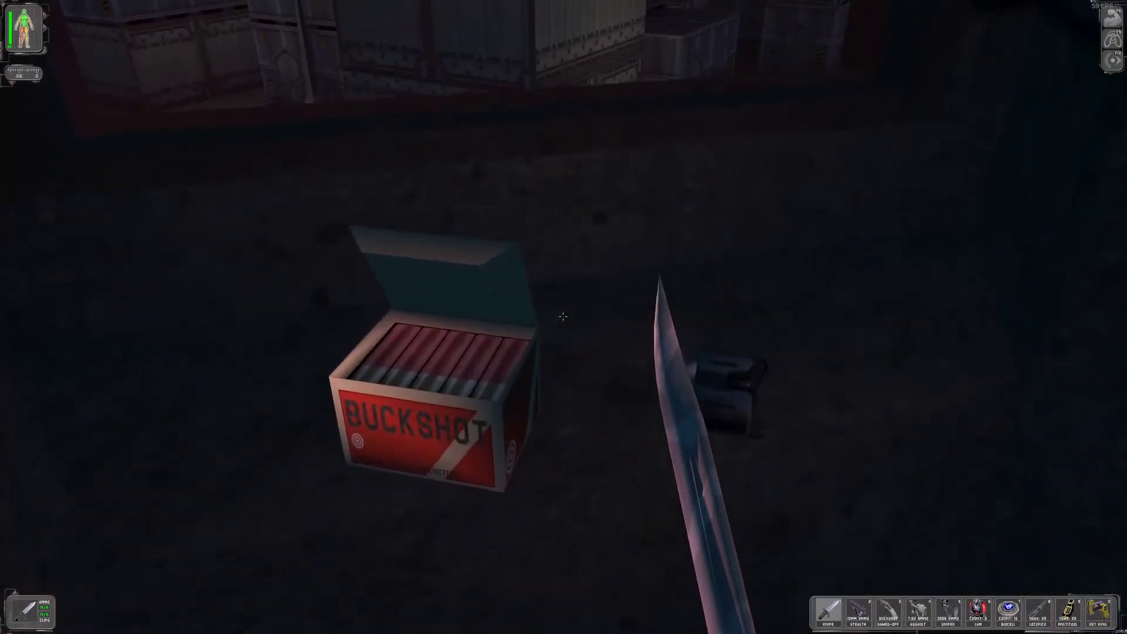
{"action": "right_click", "coordinate": [563, 316]}
{"action": "key", "text": "w"}
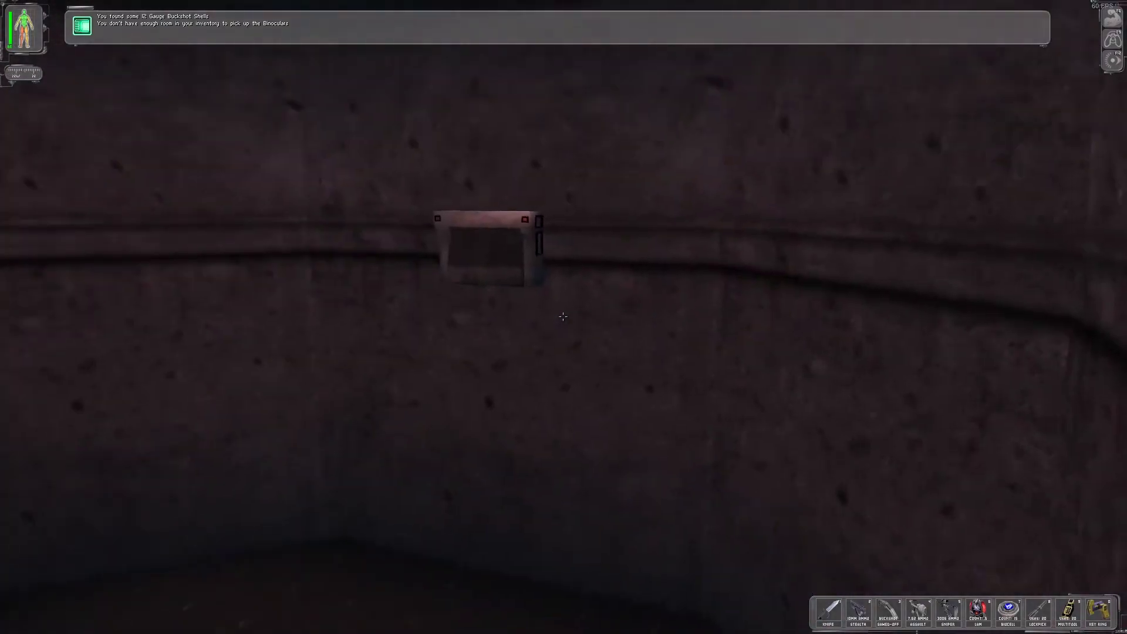
{"action": "right_click", "coordinate": [562, 316]}
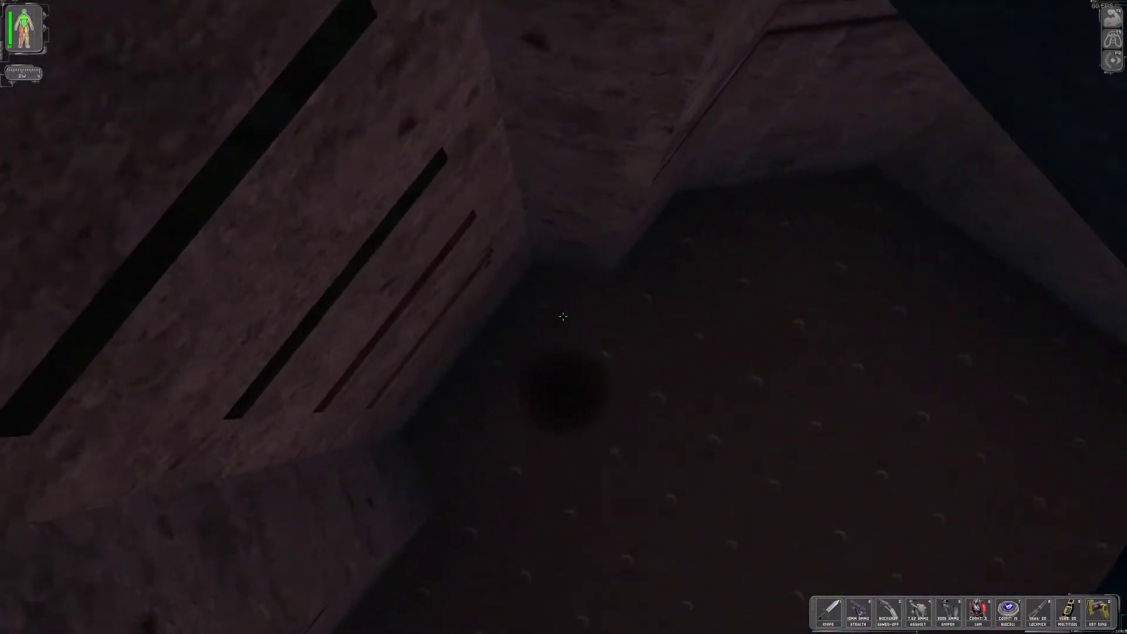
Walk along the brick wall and down the dark corridor to the guard in the lit yard.
{"action": "key", "text": "w"}
{"action": "key", "text": "w"}
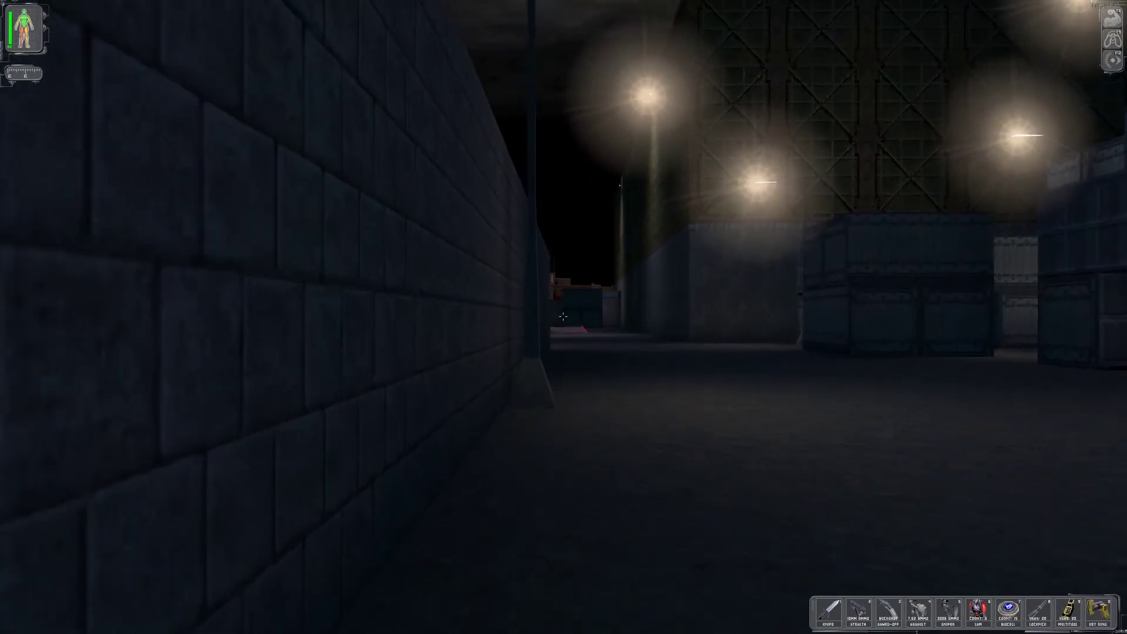
{"action": "key", "text": "w"}
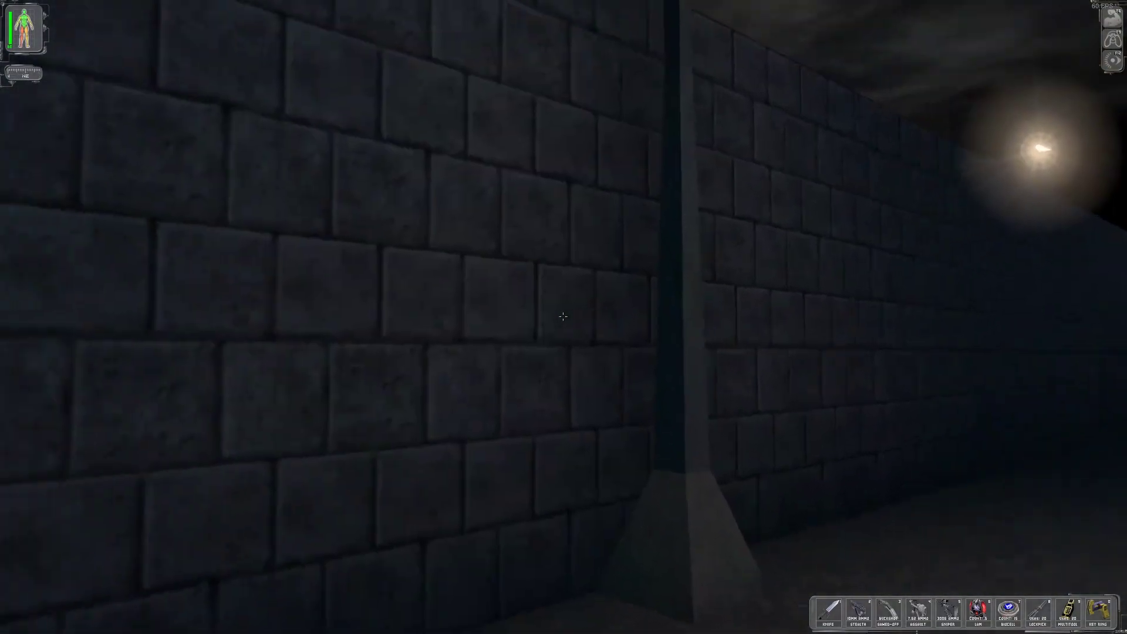
{"action": "key", "text": "w"}
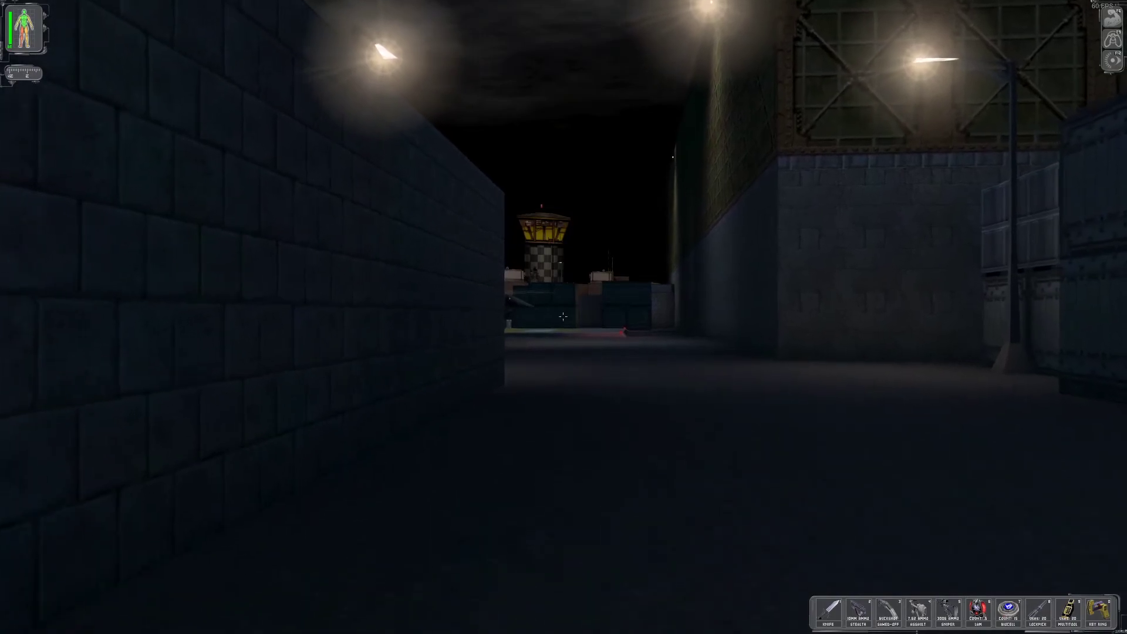
{"action": "key", "text": "w"}
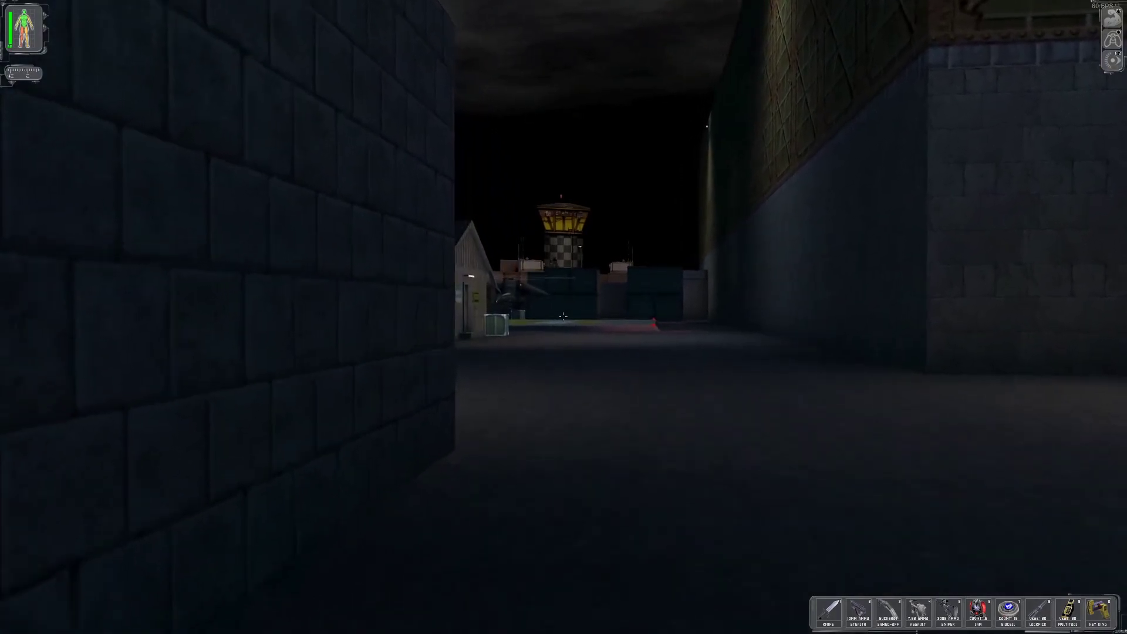
{"action": "key", "text": "w"}
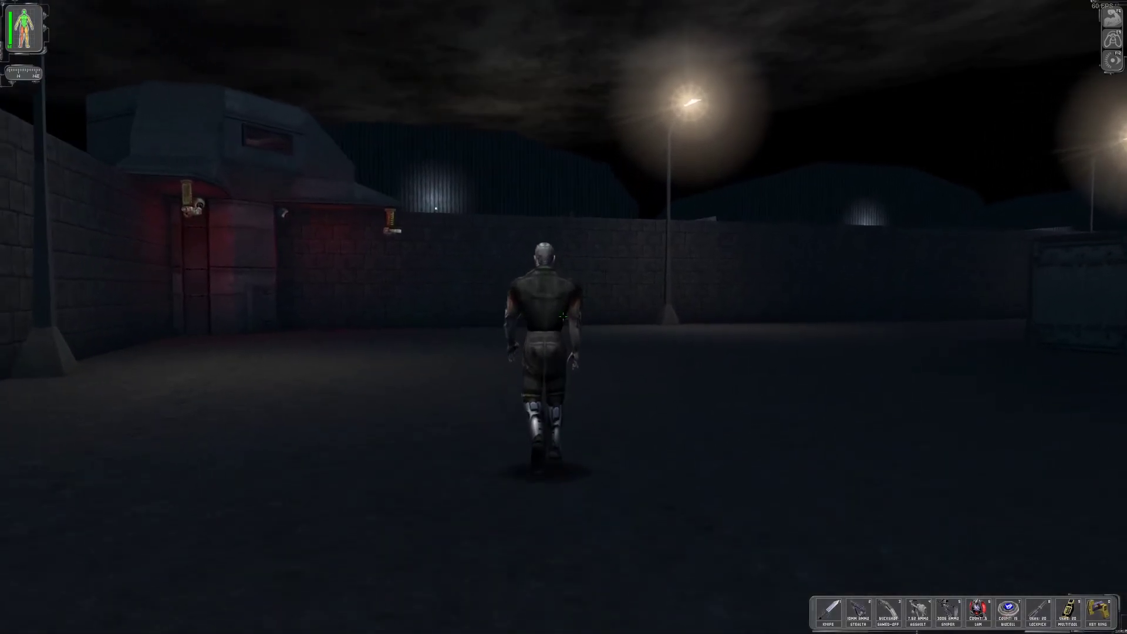
{"action": "key", "text": "w"}
Talk with Gunther Hermann until he admits requesting the Paul Denton assignment.
{"action": "right_click", "coordinate": [563, 316]}
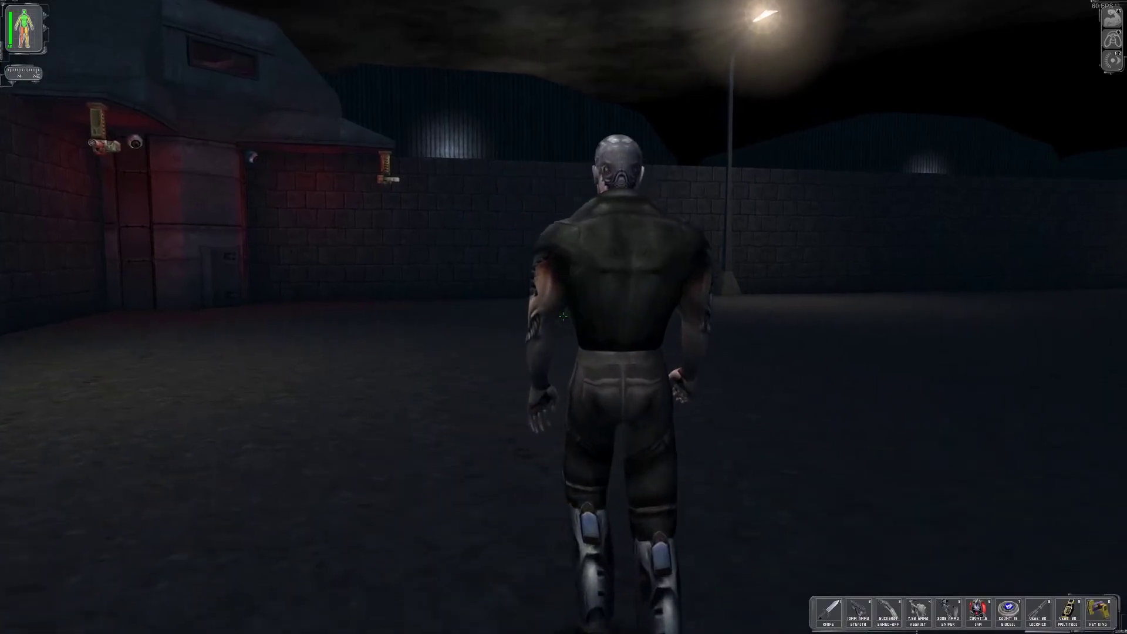
{"action": "right_click", "coordinate": [561, 316]}
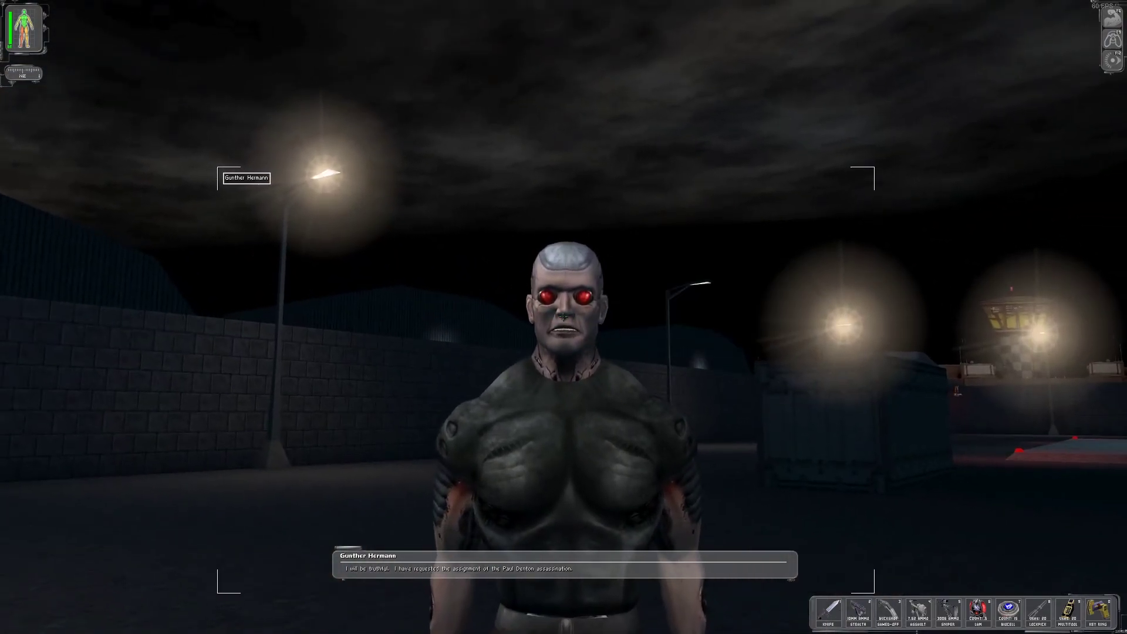
{"action": "left_click", "coordinate": [564, 564]}
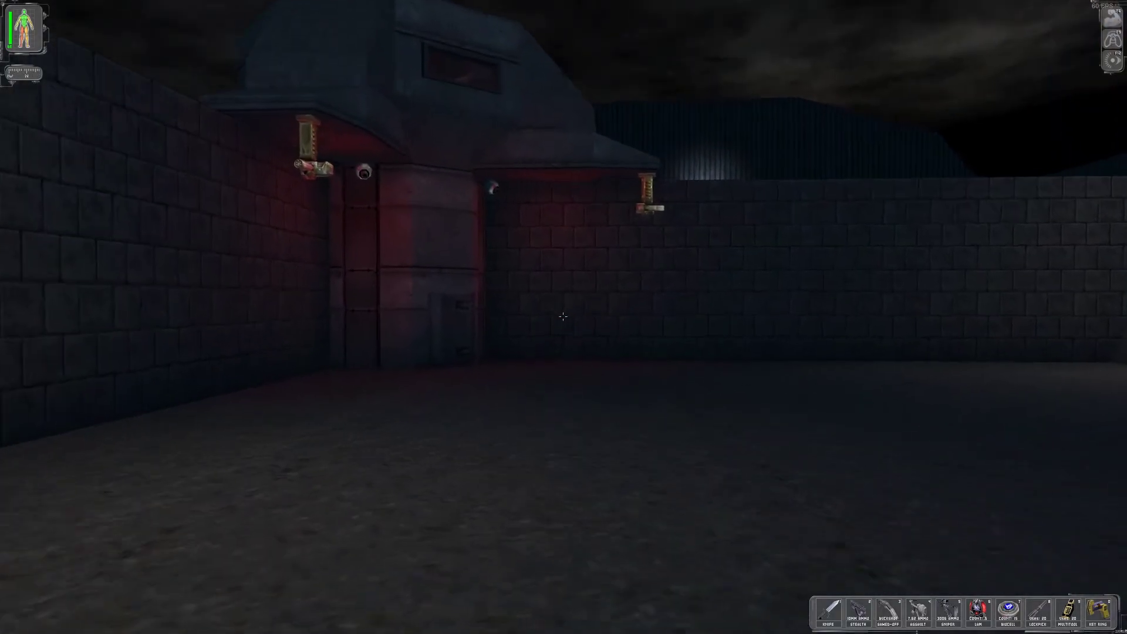
Unlock the bunker door with the NanoKey ring and open it.
{"action": "key", "text": "w"}
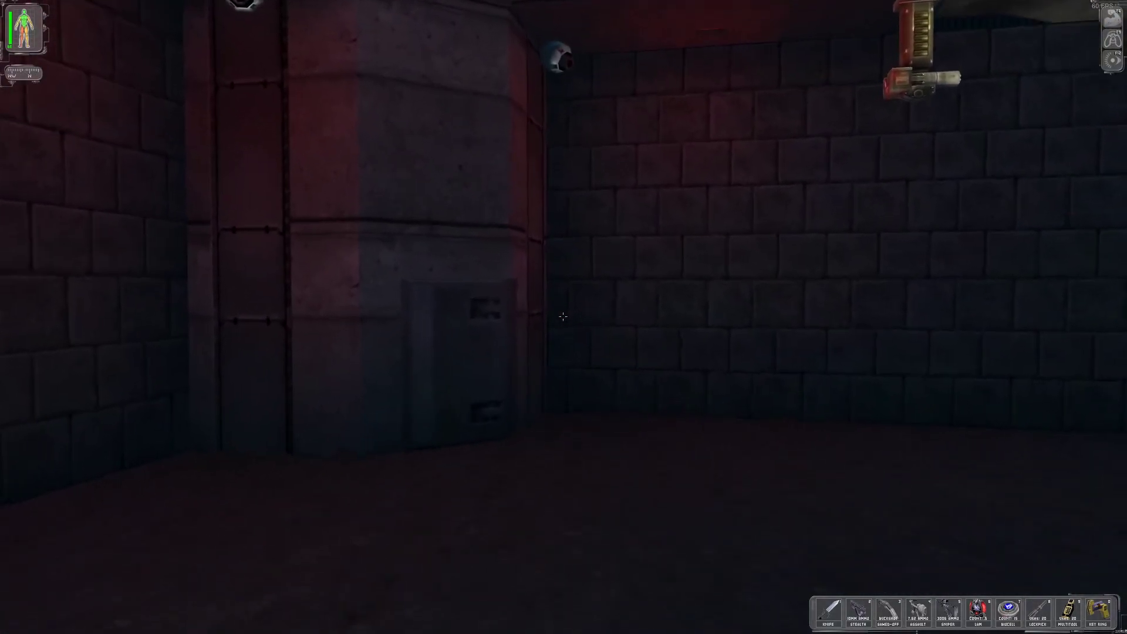
{"action": "key", "text": "w"}
{"action": "right_click", "coordinate": [563, 316]}
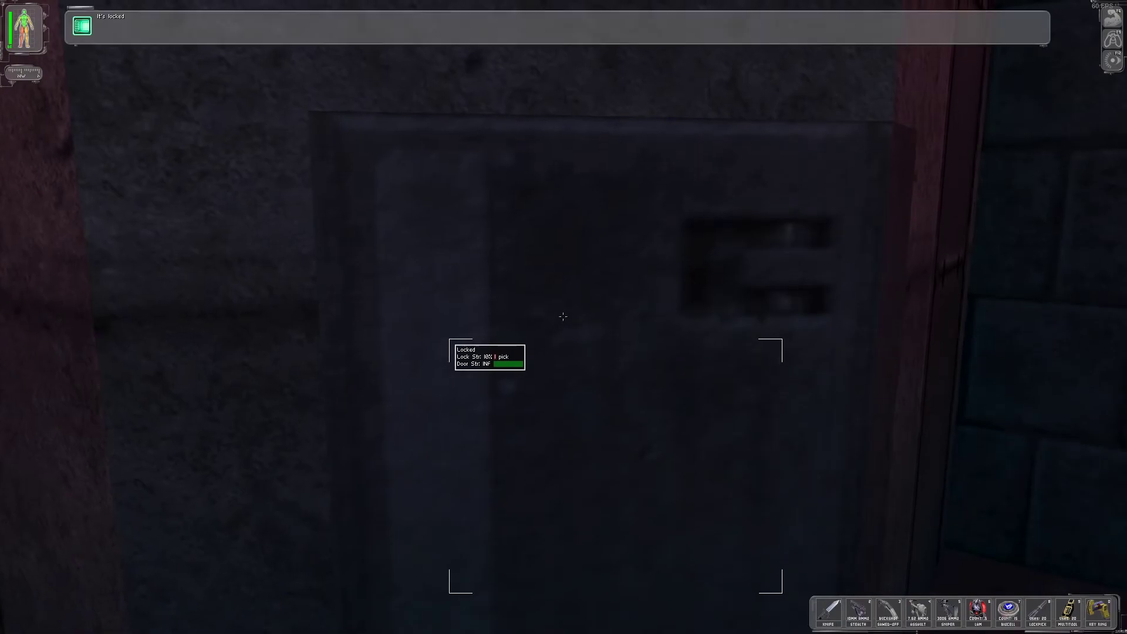
{"action": "key", "text": "0"}
{"action": "left_click", "coordinate": [563, 316]}
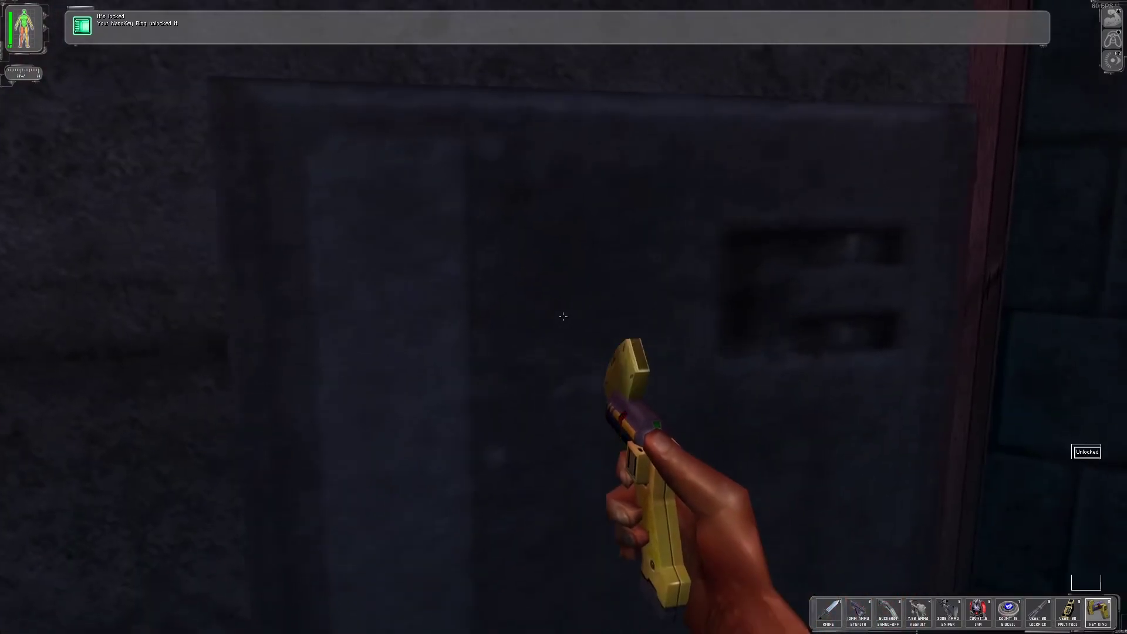
{"action": "right_click", "coordinate": [562, 316]}
Smash the supply crate inside with the melee weapon to reveal the GEP gun.
{"action": "key", "text": "w"}
{"action": "key", "text": "1"}
{"action": "key", "text": "w"}
{"action": "left_click", "coordinate": [563, 316]}
{"action": "left_click", "coordinate": [562, 316]}
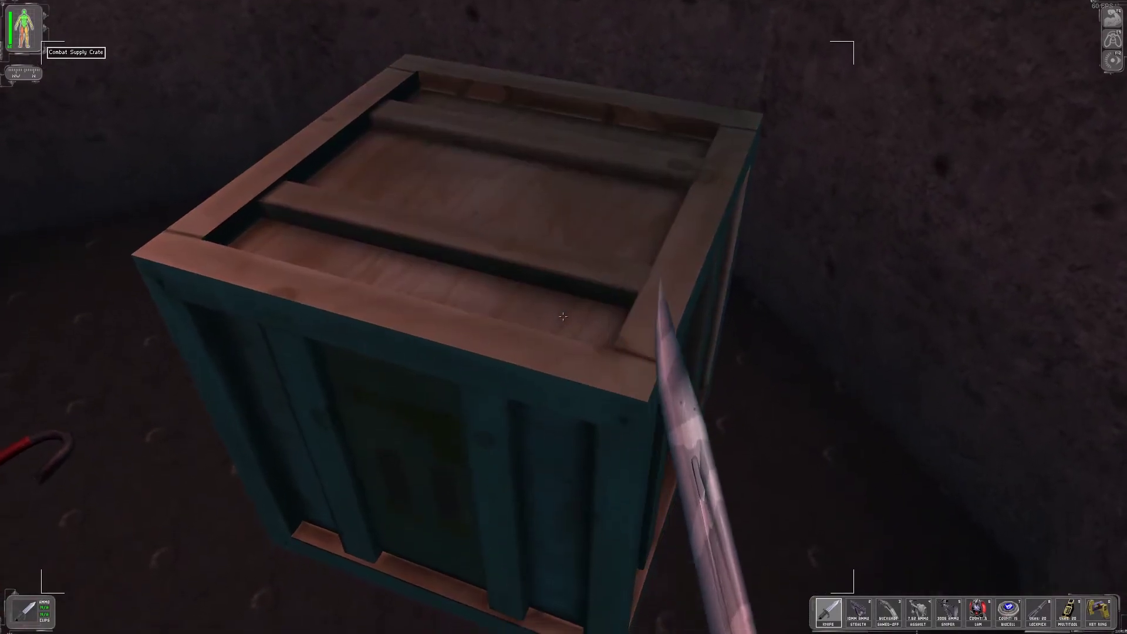
Compare the LAW and sniper rifle stats in the inventory, then close it.
{"action": "key", "text": "F1"}
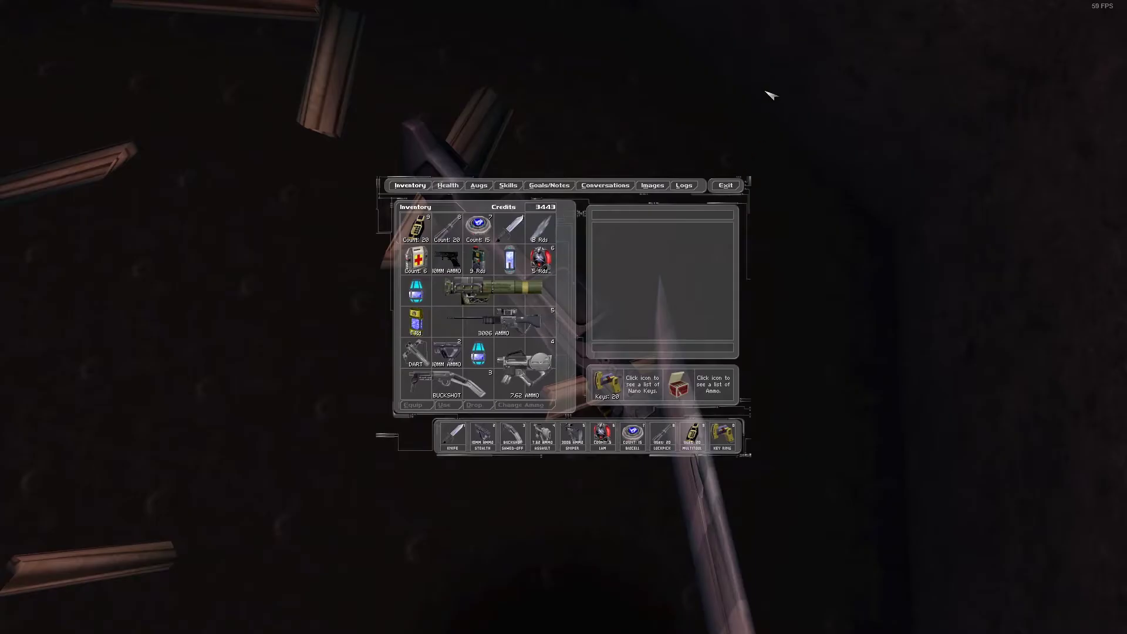
{"action": "left_click", "coordinate": [485, 297]}
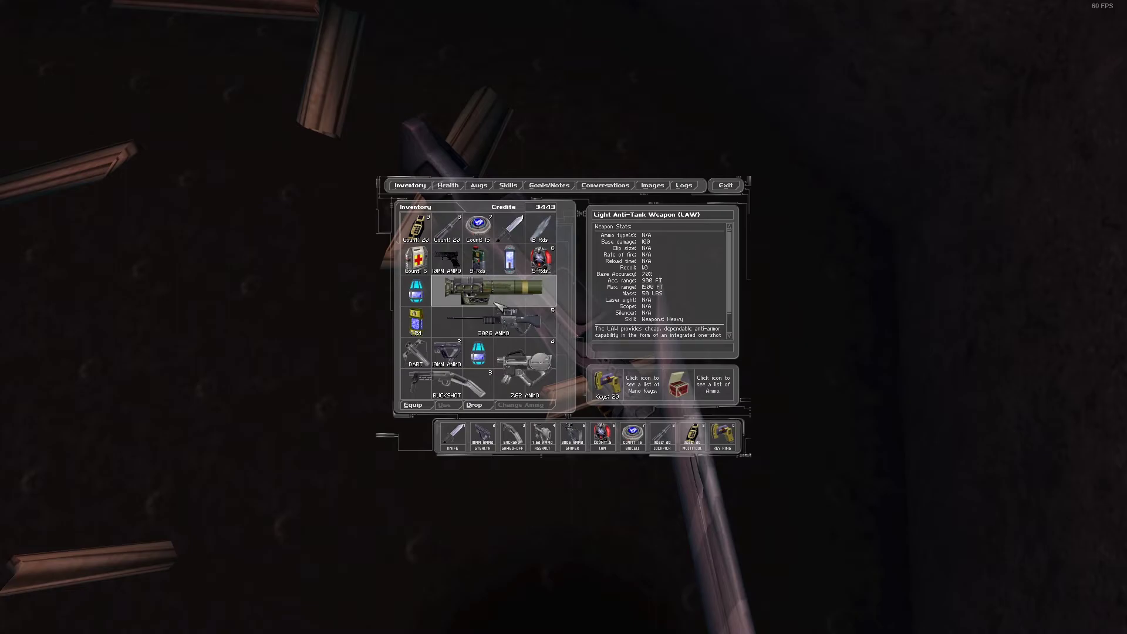
{"action": "left_click", "coordinate": [504, 327]}
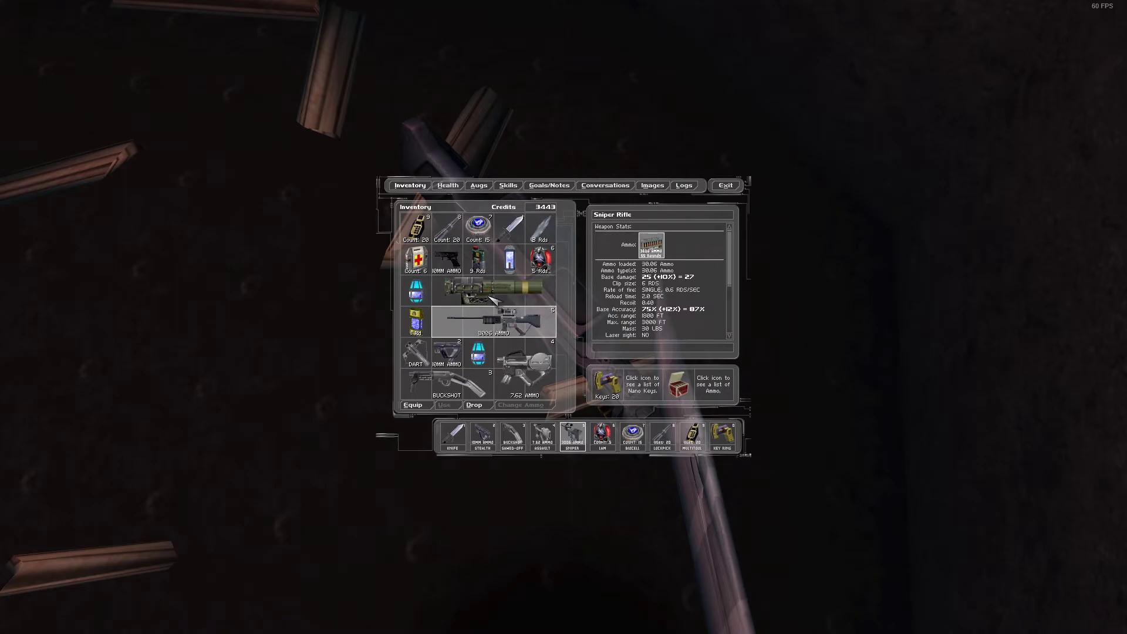
{"action": "left_click", "coordinate": [492, 299]}
{"action": "left_click", "coordinate": [494, 321]}
{"action": "left_click", "coordinate": [492, 299]}
{"action": "left_click", "coordinate": [492, 322]}
{"action": "left_click", "coordinate": [492, 300]}
{"action": "left_click", "coordinate": [491, 322]}
{"action": "left_click", "coordinate": [489, 299]}
{"action": "left_click", "coordinate": [491, 322]}
{"action": "left_click", "coordinate": [484, 297]}
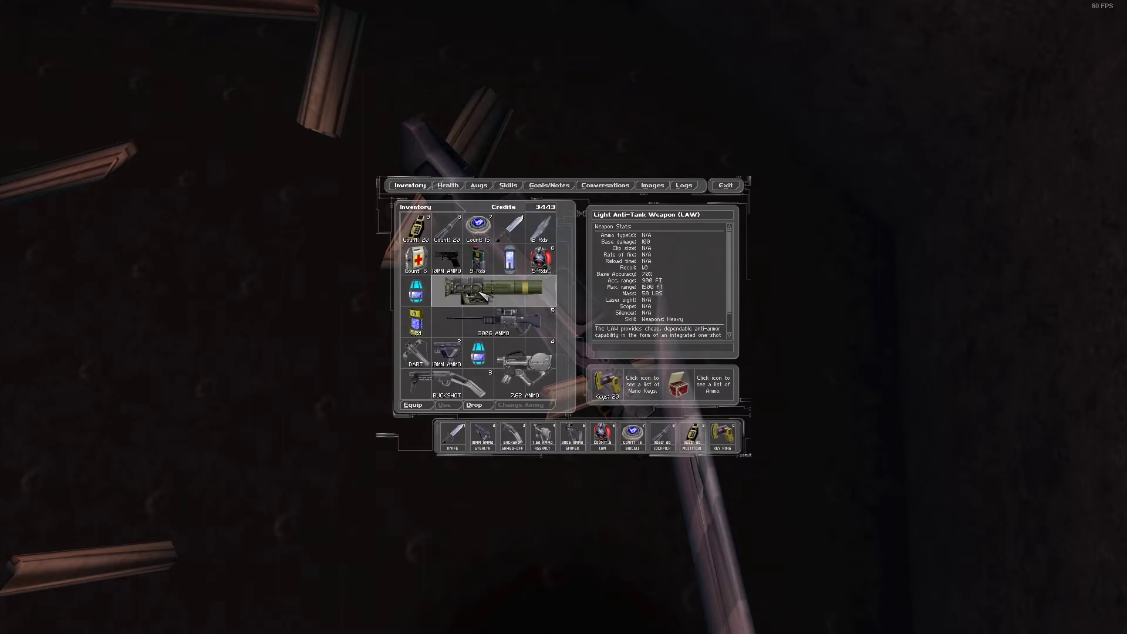
{"action": "scroll", "coordinate": [646, 273], "scroll_direction": "down", "scroll_amount": 3}
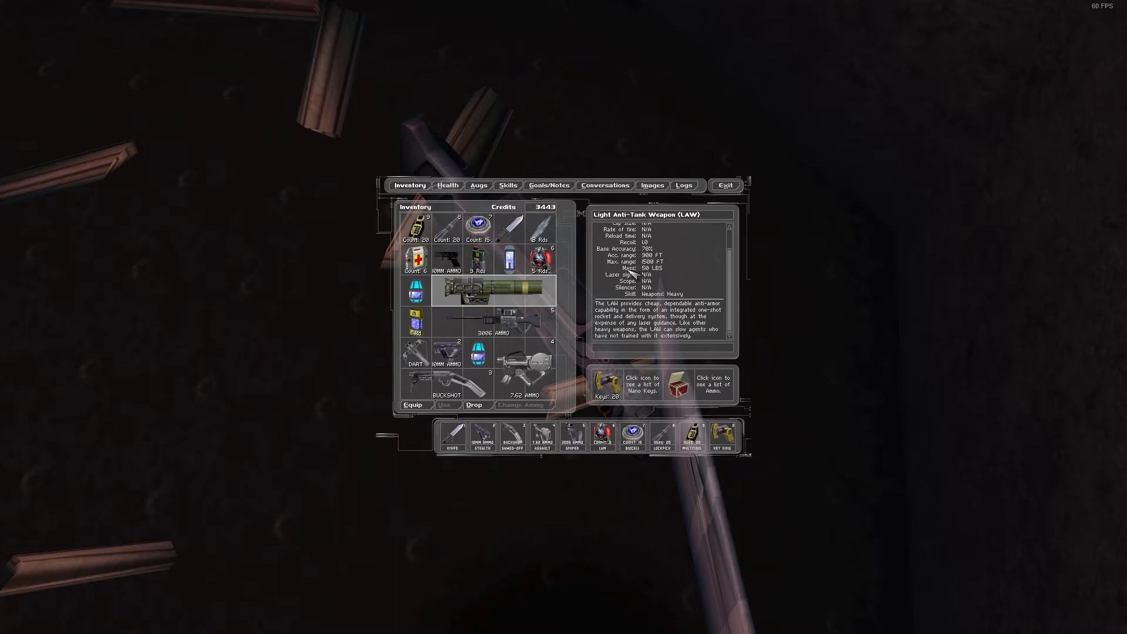
{"action": "key", "text": "Escape"}
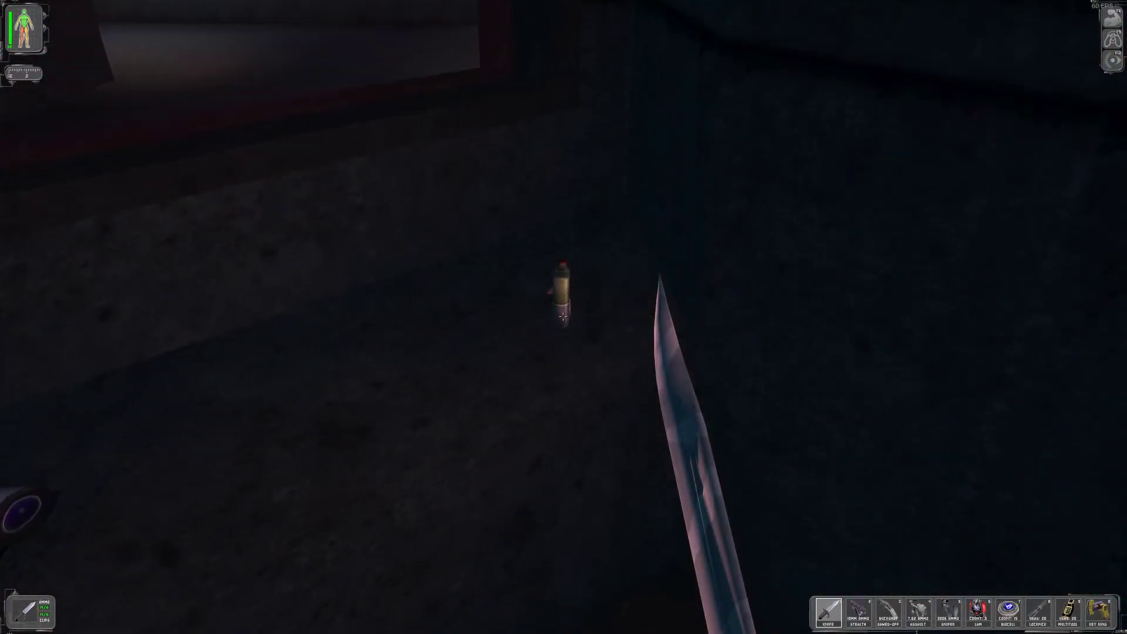
Pick up the gas grenade near the bunker ladder.
{"action": "right_click", "coordinate": [563, 291]}
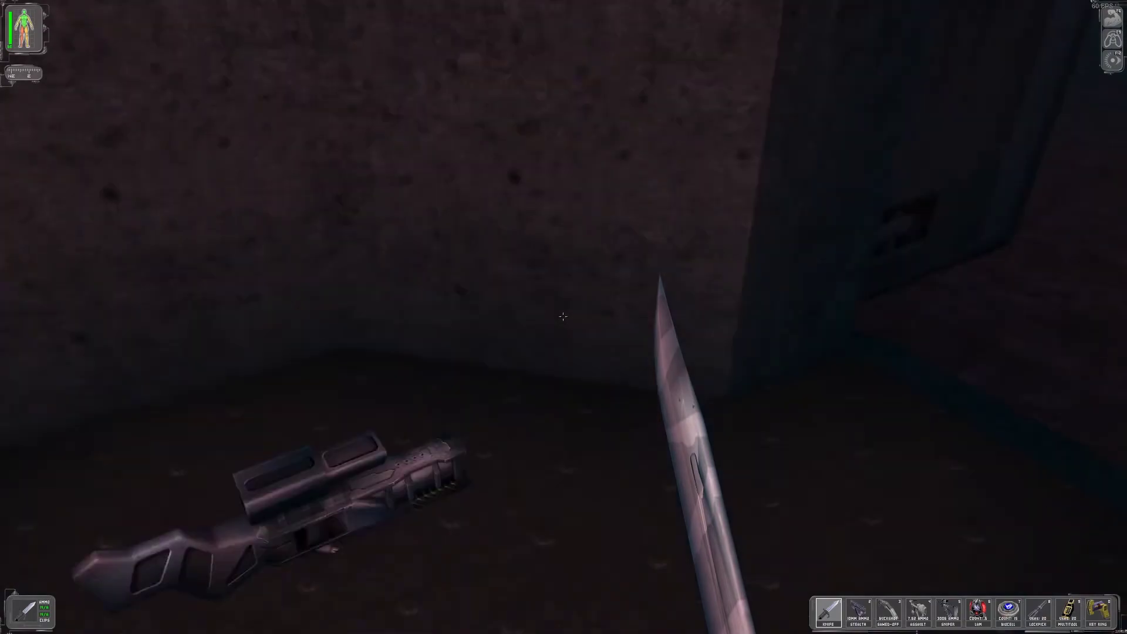
Check the LAW and assault rifle in the inventory, then drop the pistol.
{"action": "key", "text": "F1"}
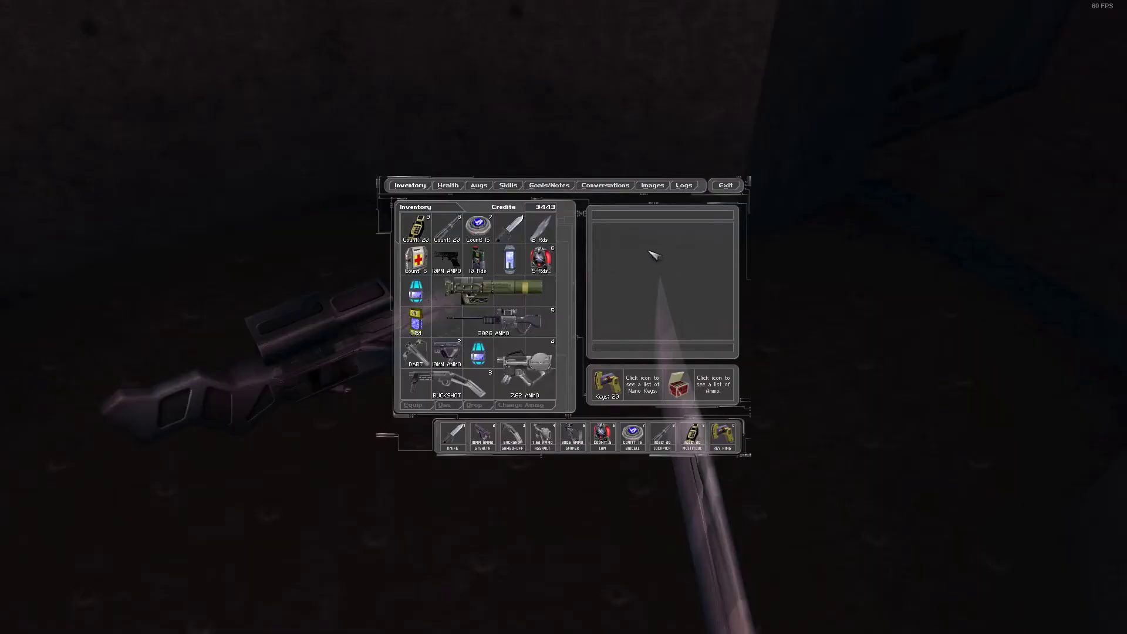
{"action": "left_click", "coordinate": [505, 283]}
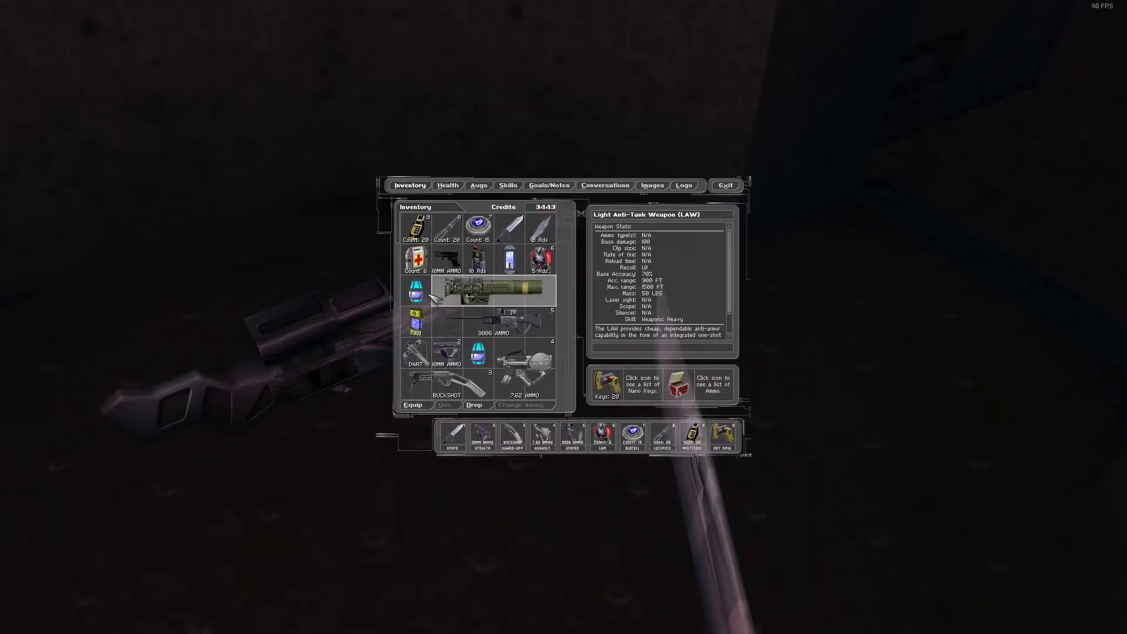
{"action": "left_click", "coordinate": [524, 368]}
{"action": "left_click", "coordinate": [476, 357]}
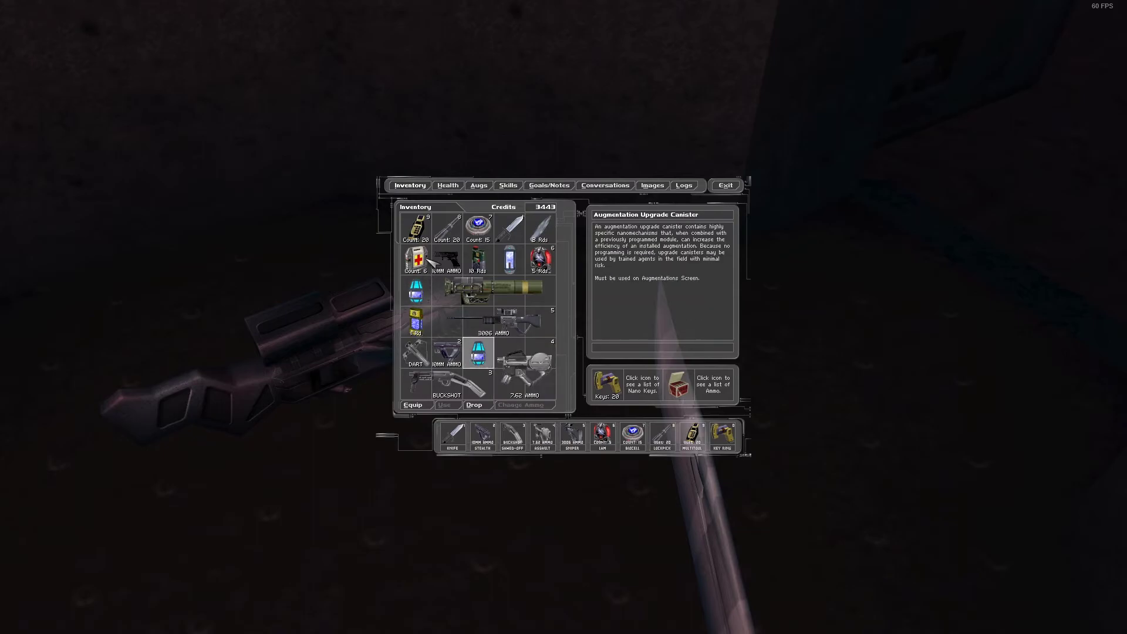
{"action": "left_click", "coordinate": [448, 263]}
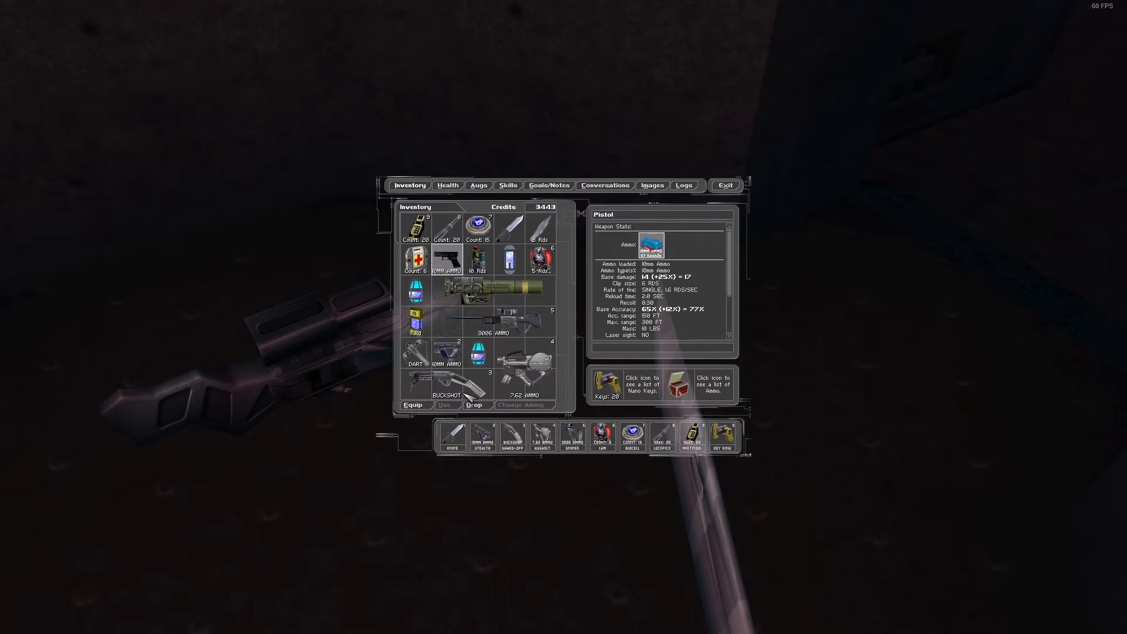
{"action": "left_click", "coordinate": [475, 405]}
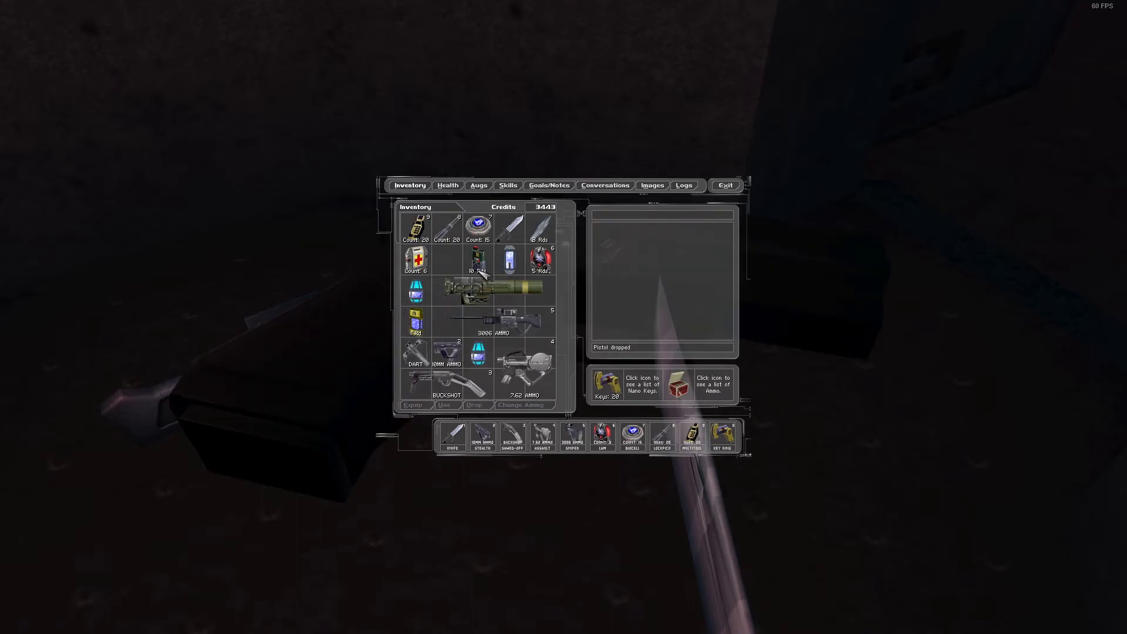
Drop the scramble grenade and the throwing knives to free inventory space.
{"action": "left_click", "coordinate": [514, 229]}
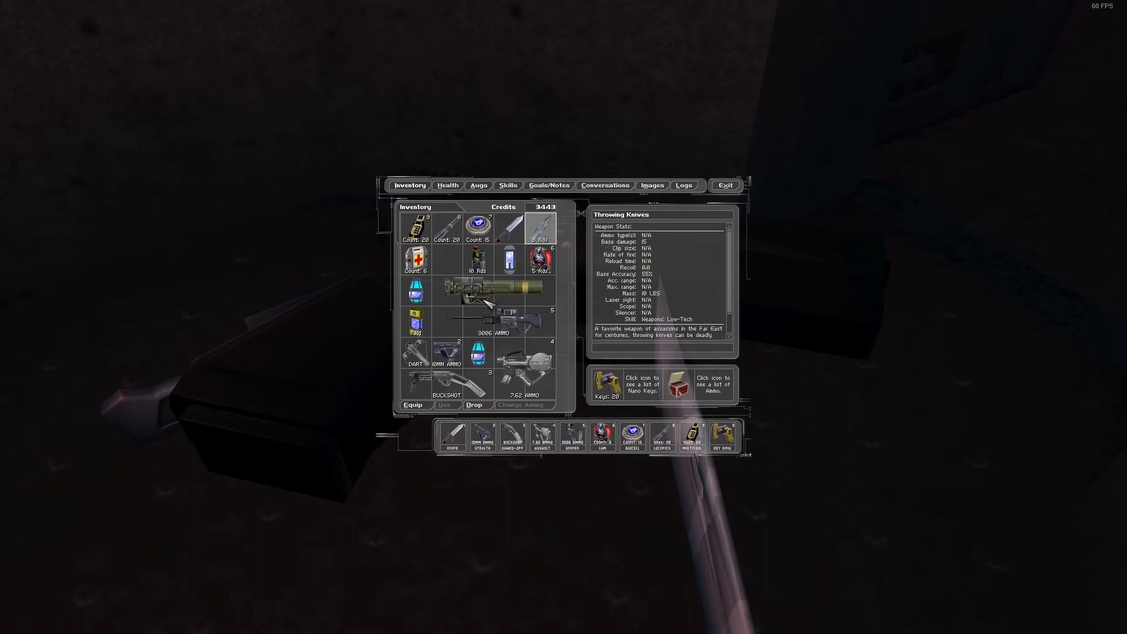
{"action": "left_click", "coordinate": [416, 323]}
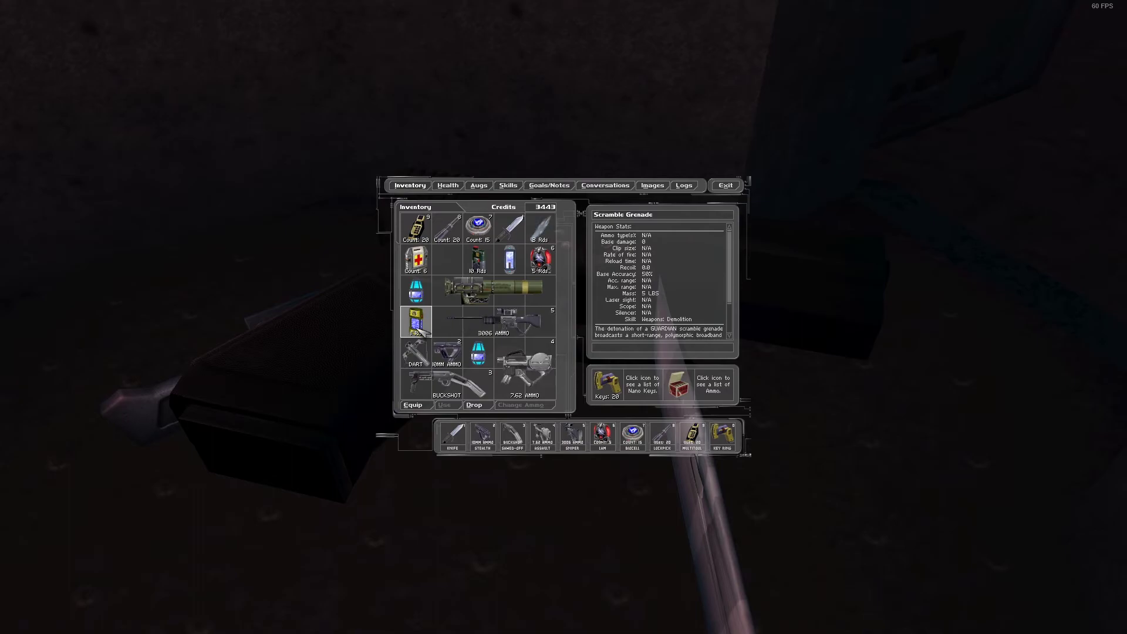
{"action": "left_click", "coordinate": [474, 405]}
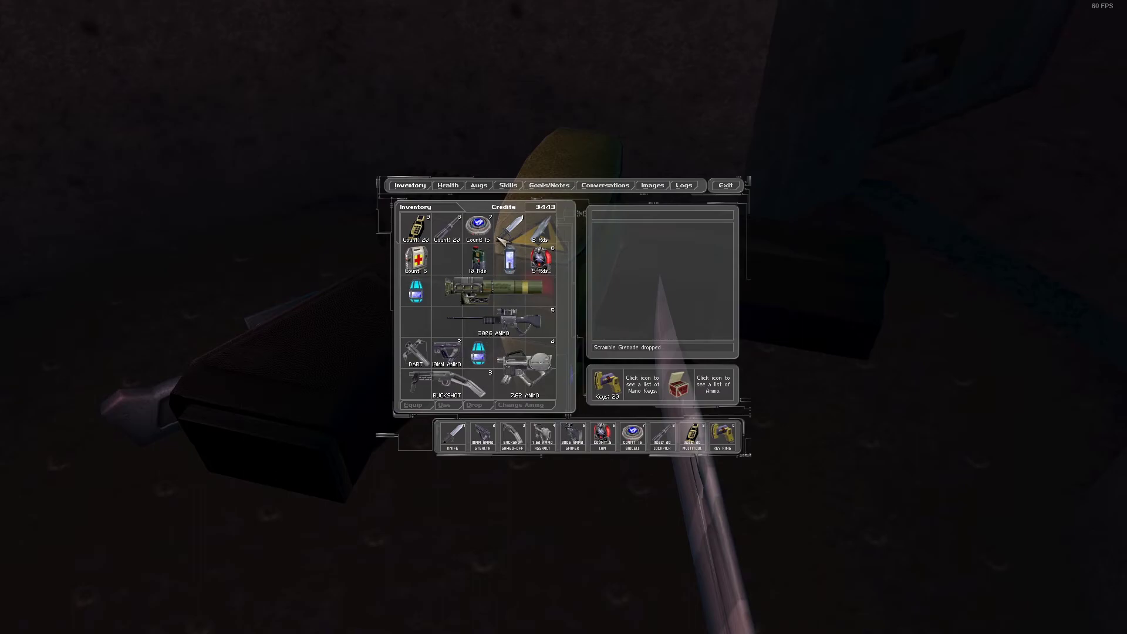
{"action": "left_click", "coordinate": [540, 227]}
{"action": "left_click", "coordinate": [480, 405]}
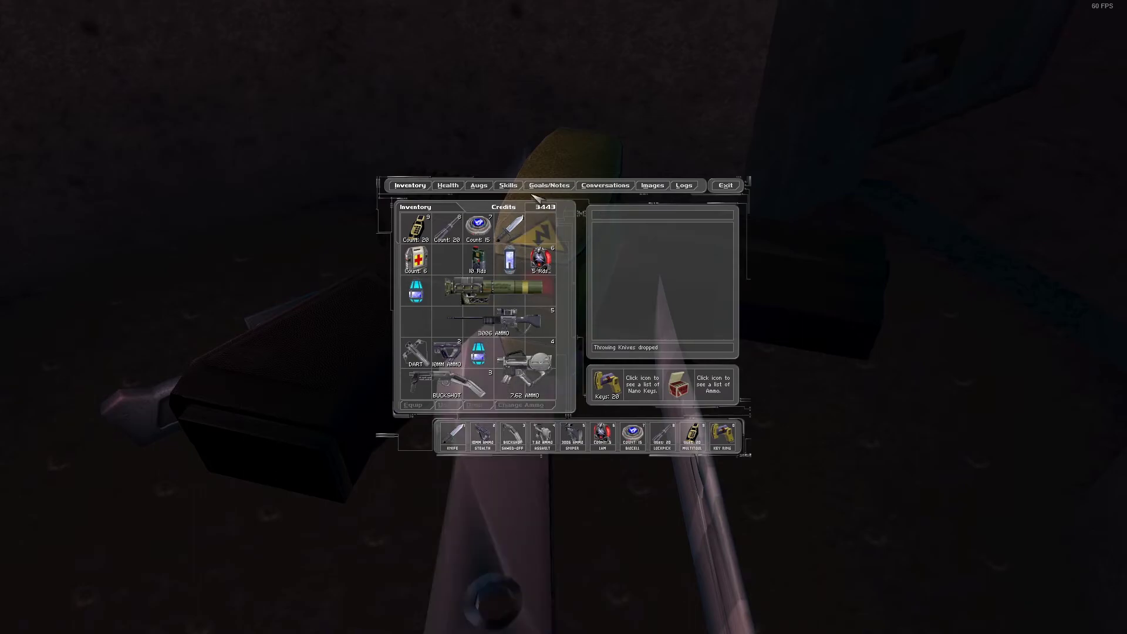
Move the bioelectric cells beside the medkit and drop the LAW.
{"action": "mouse_move", "coordinate": [515, 226]}
{"action": "left_mouse_down"}
{"action": "mouse_move", "coordinate": [417, 291]}
{"action": "mouse_move", "coordinate": [419, 317]}
{"action": "left_mouse_up"}
{"action": "left_click_drag", "start_coordinate": [480, 225], "coordinate": [447, 258]}
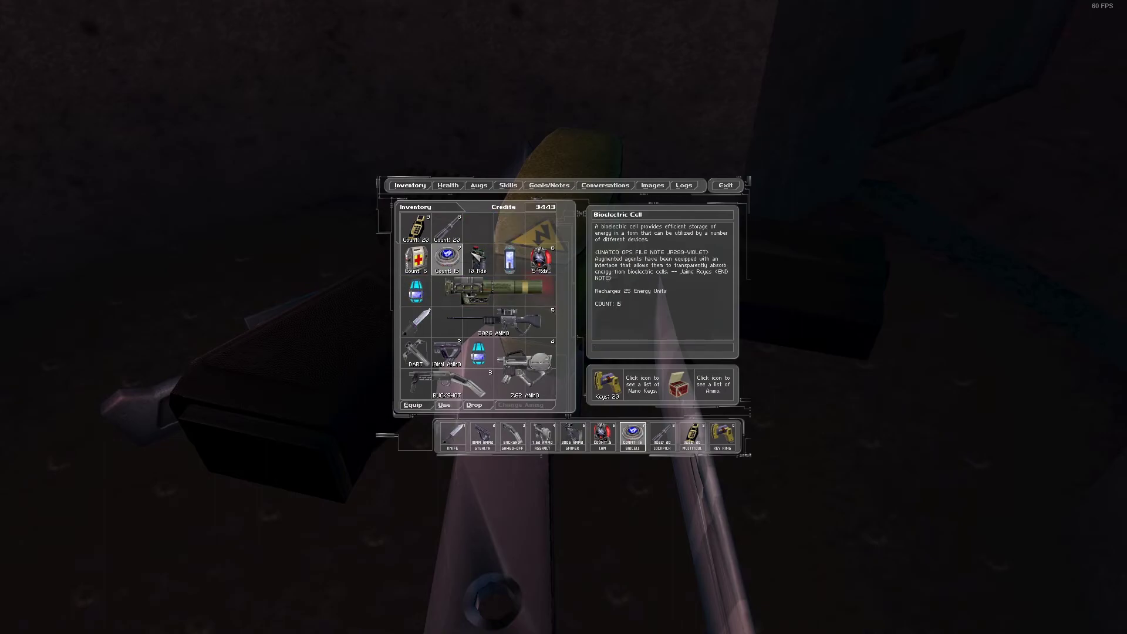
{"action": "left_click", "coordinate": [487, 295]}
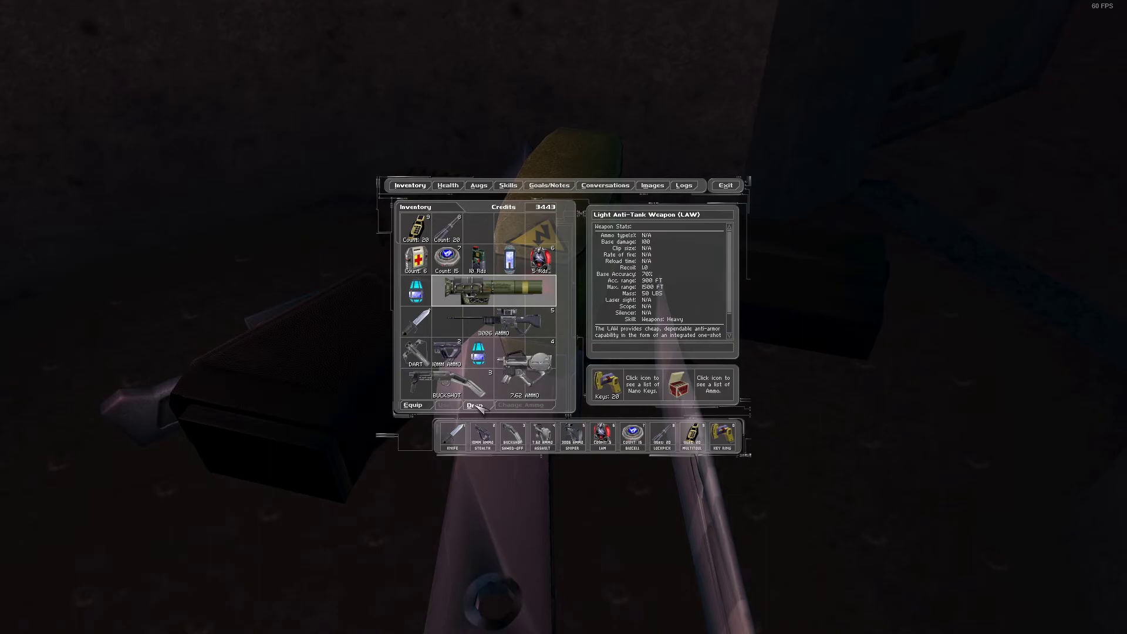
{"action": "left_click", "coordinate": [476, 406]}
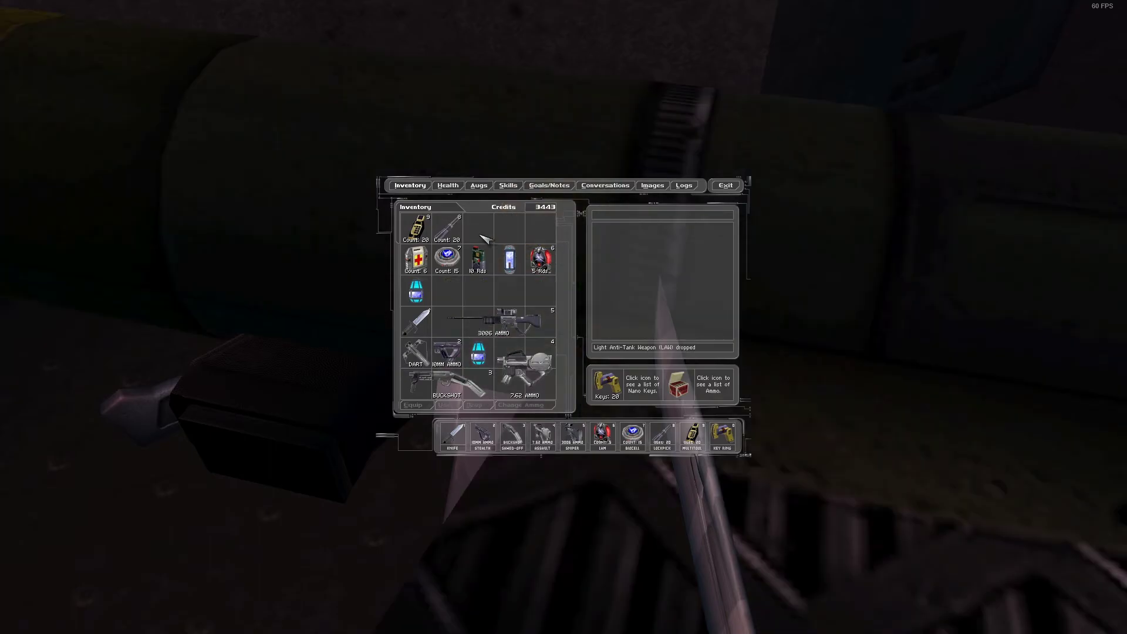
{"action": "left_click_drag", "start_coordinate": [447, 282], "coordinate": [447, 289]}
Rearrange the augmentation canister and lockpicks, then drop the combat knife.
{"action": "left_click", "coordinate": [445, 258]}
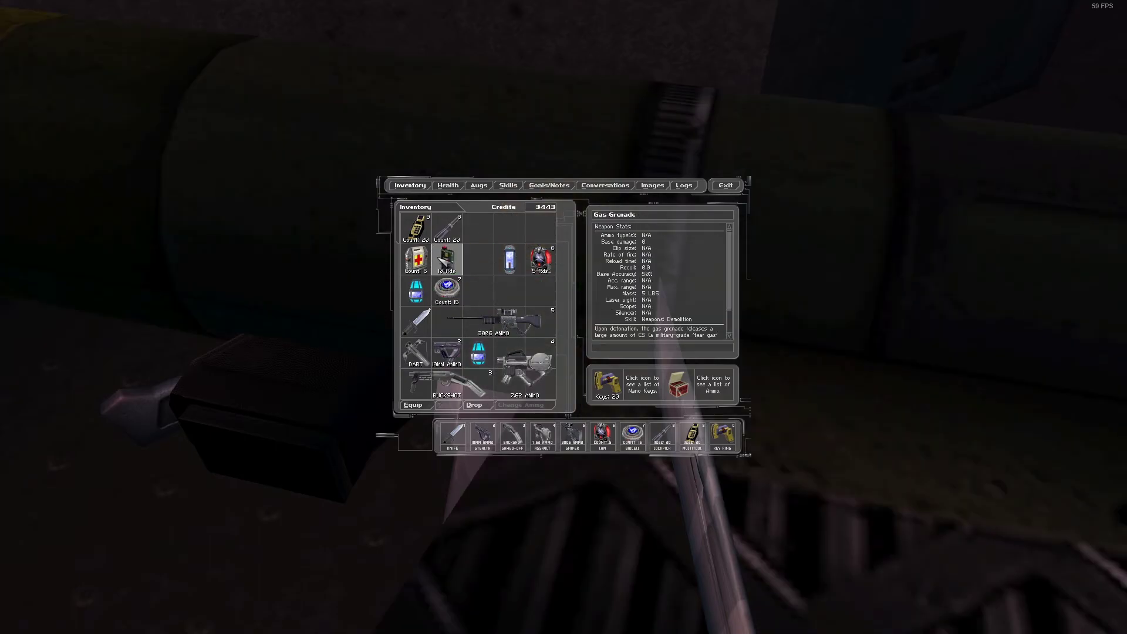
{"action": "mouse_move", "coordinate": [520, 274]}
{"action": "left_mouse_down"}
{"action": "mouse_move", "coordinate": [510, 293]}
{"action": "mouse_move", "coordinate": [540, 288]}
{"action": "left_mouse_up"}
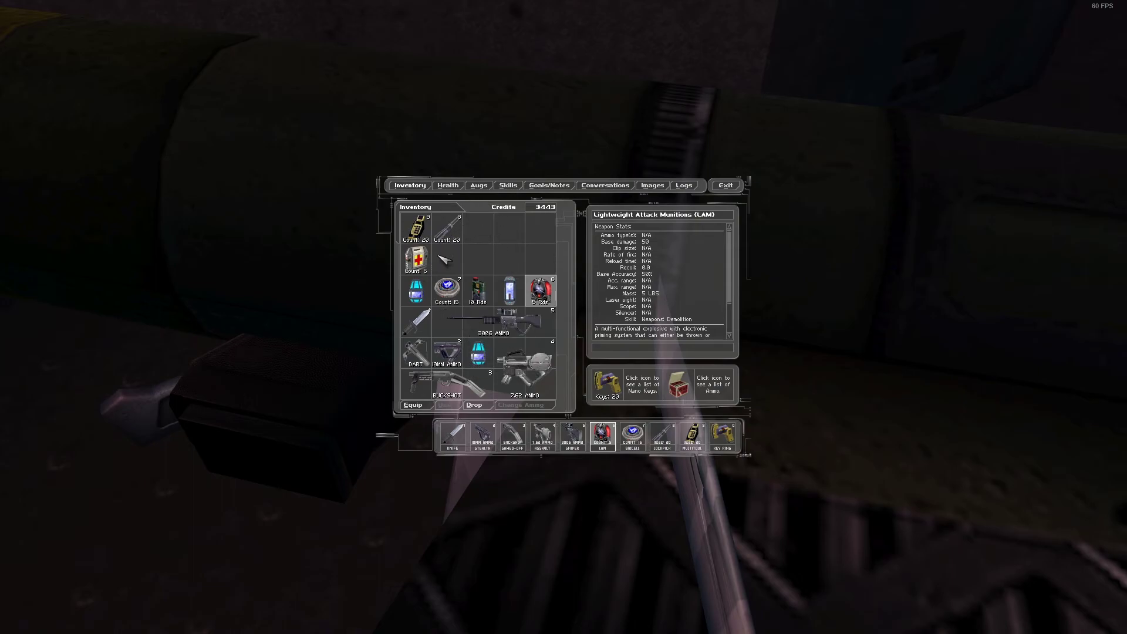
{"action": "left_click_drag", "start_coordinate": [449, 225], "coordinate": [448, 229]}
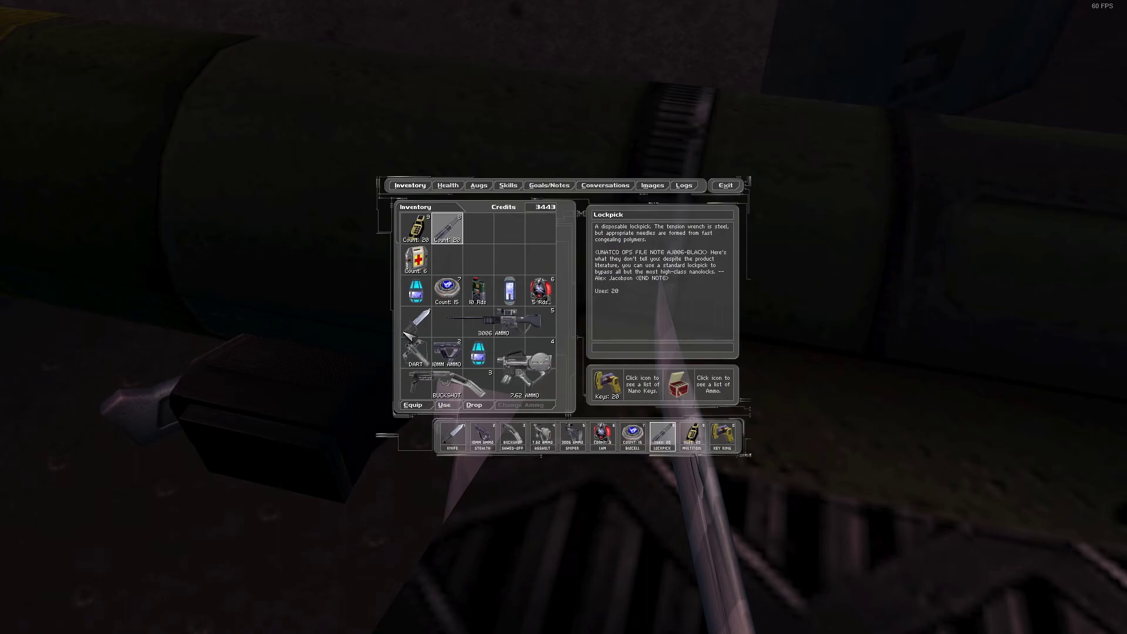
{"action": "left_click", "coordinate": [414, 323]}
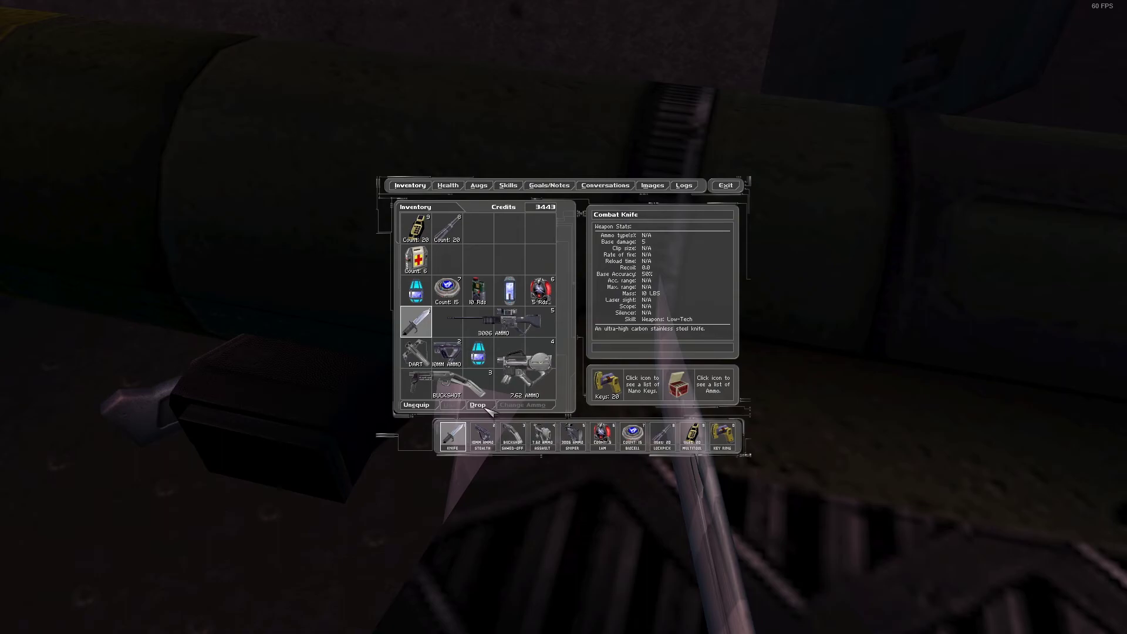
{"action": "left_click", "coordinate": [478, 404]}
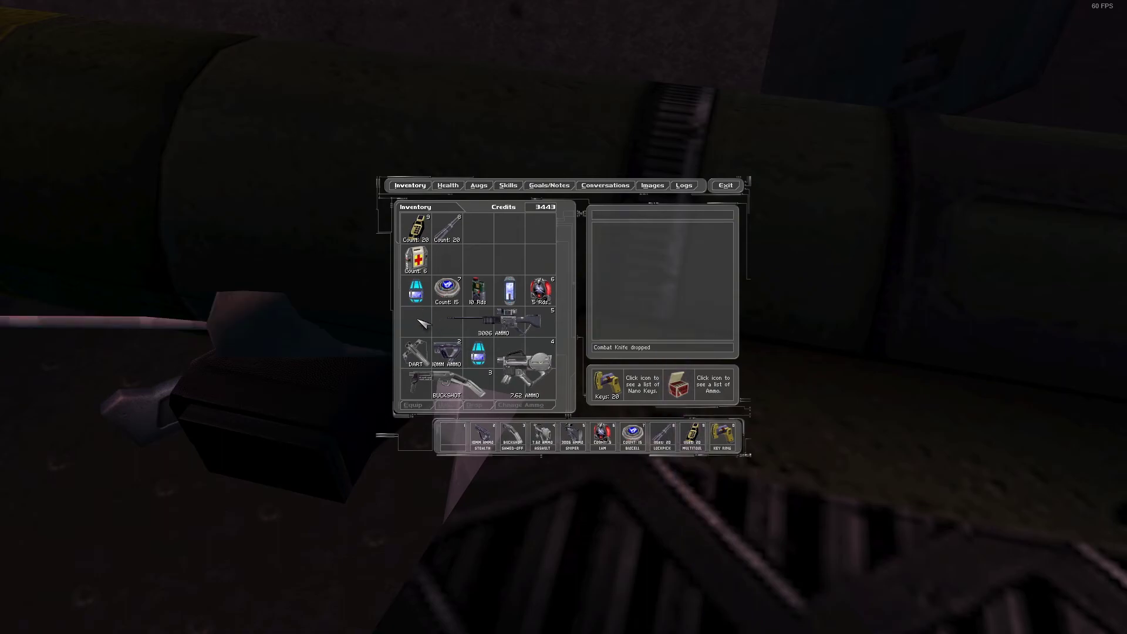
Pick up the GEP gun and review the assault rifle in the inventory.
{"action": "key", "text": "Escape"}
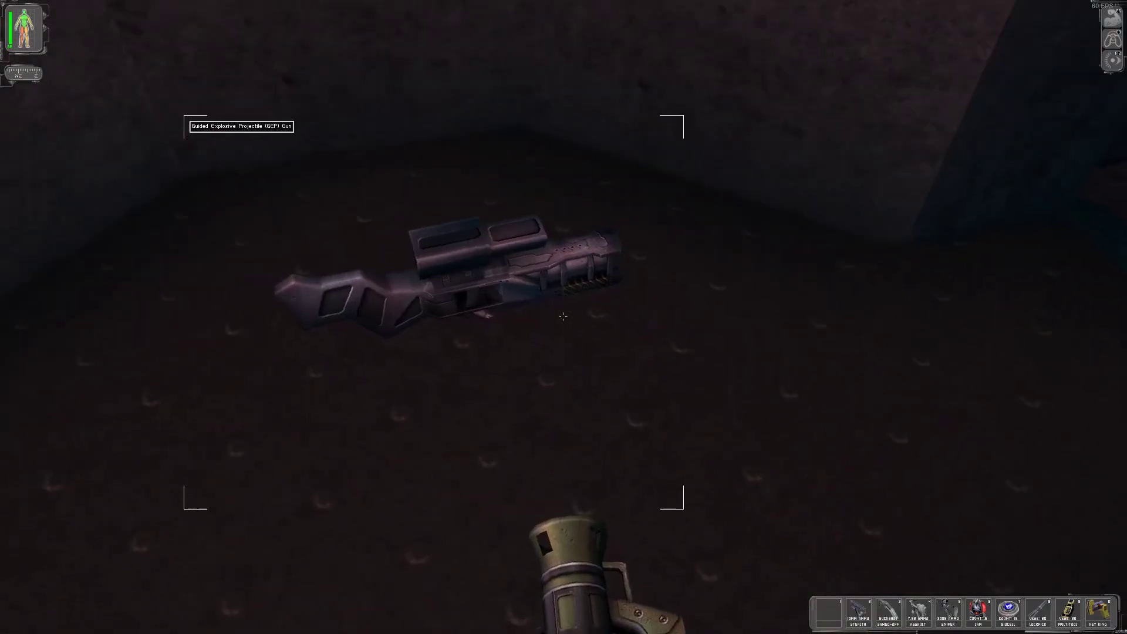
{"action": "right_click", "coordinate": [563, 316]}
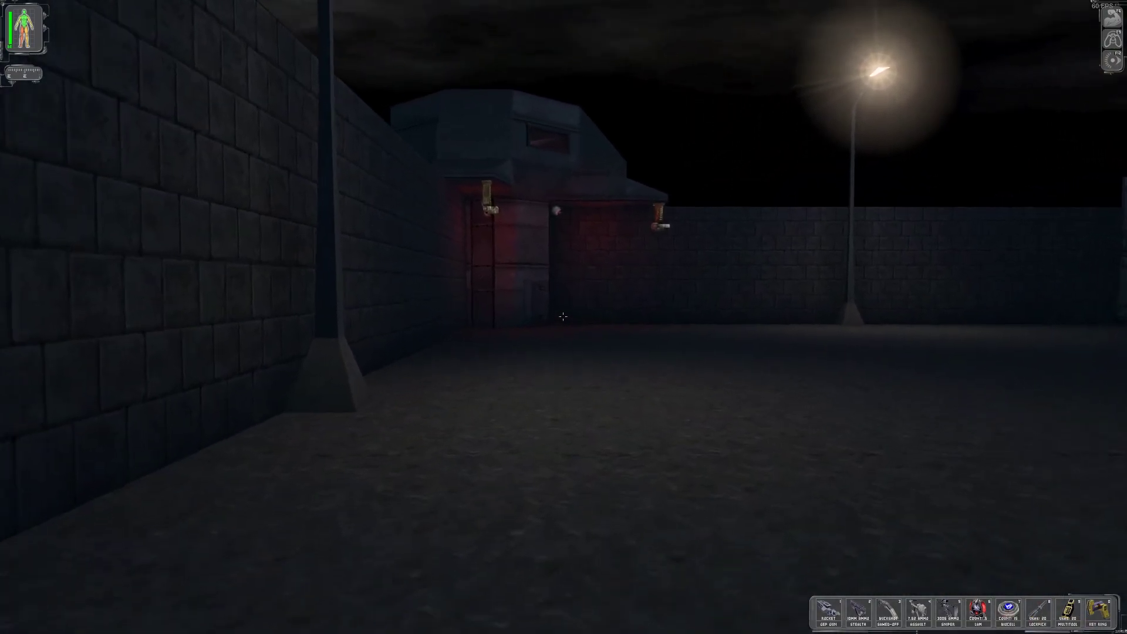
{"action": "key", "text": "F1"}
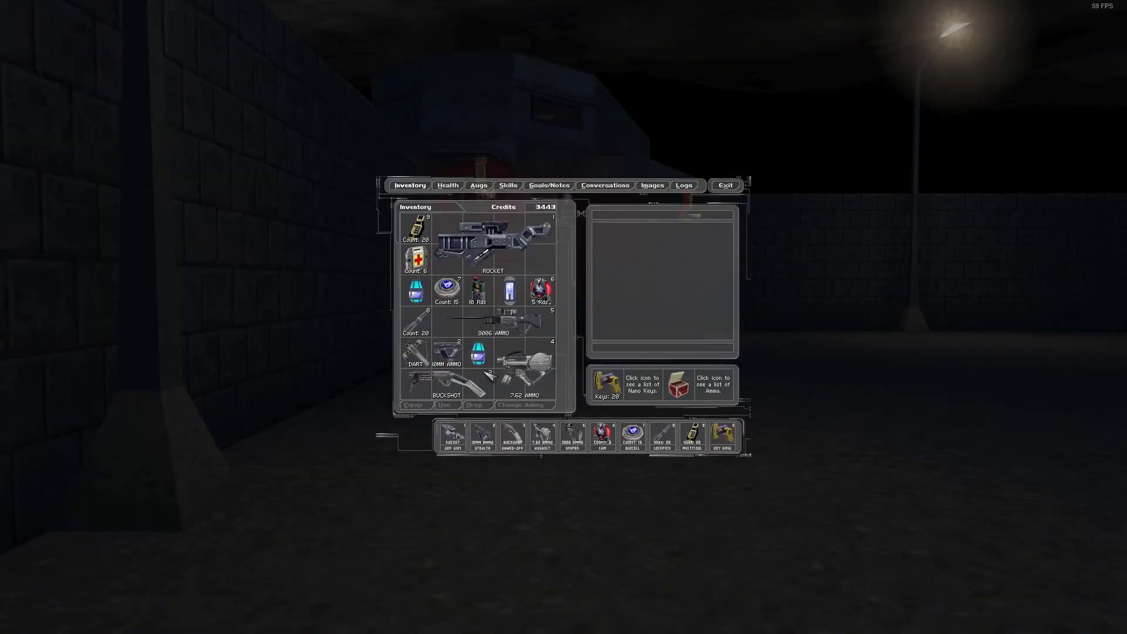
{"action": "left_click", "coordinate": [534, 383]}
{"action": "left_click", "coordinate": [477, 369]}
{"action": "key", "text": "Escape"}
Unlock the corner bunker door with the NanoKey ring and walk in to the ladder.
{"action": "key", "text": "w"}
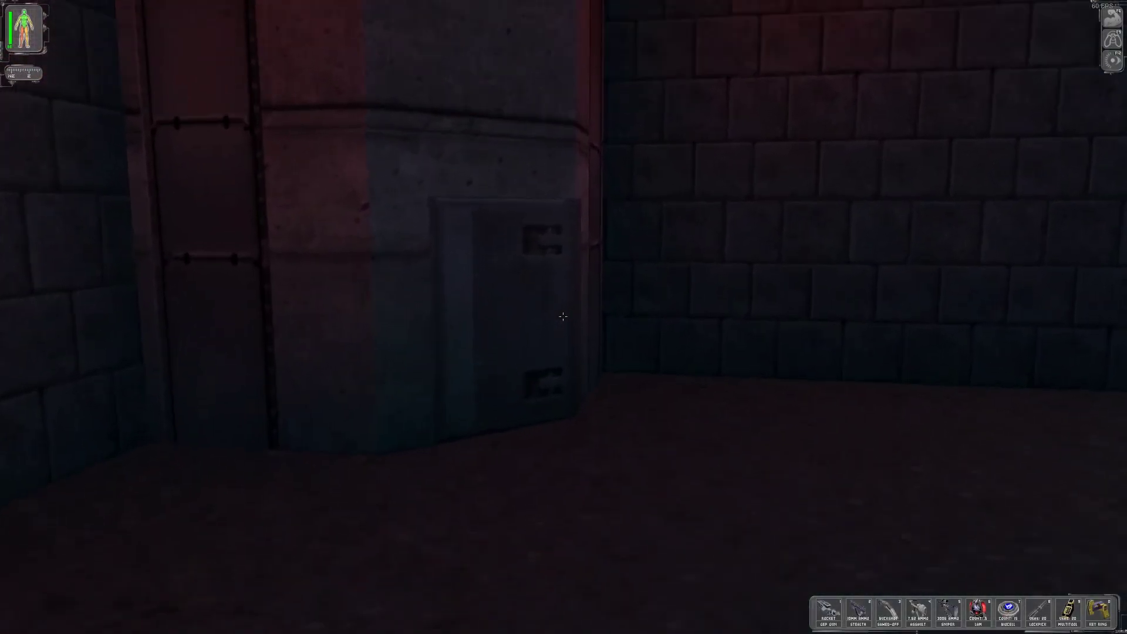
{"action": "key", "text": "w"}
{"action": "right_click", "coordinate": [563, 316]}
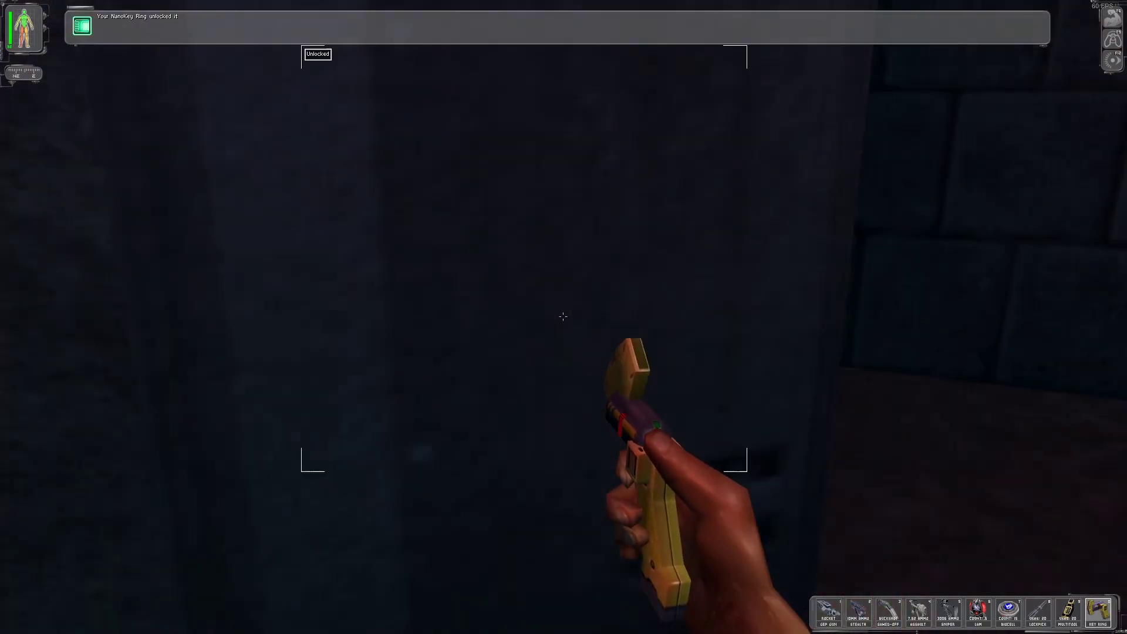
{"action": "key", "text": "w"}
{"action": "key", "text": "w"}
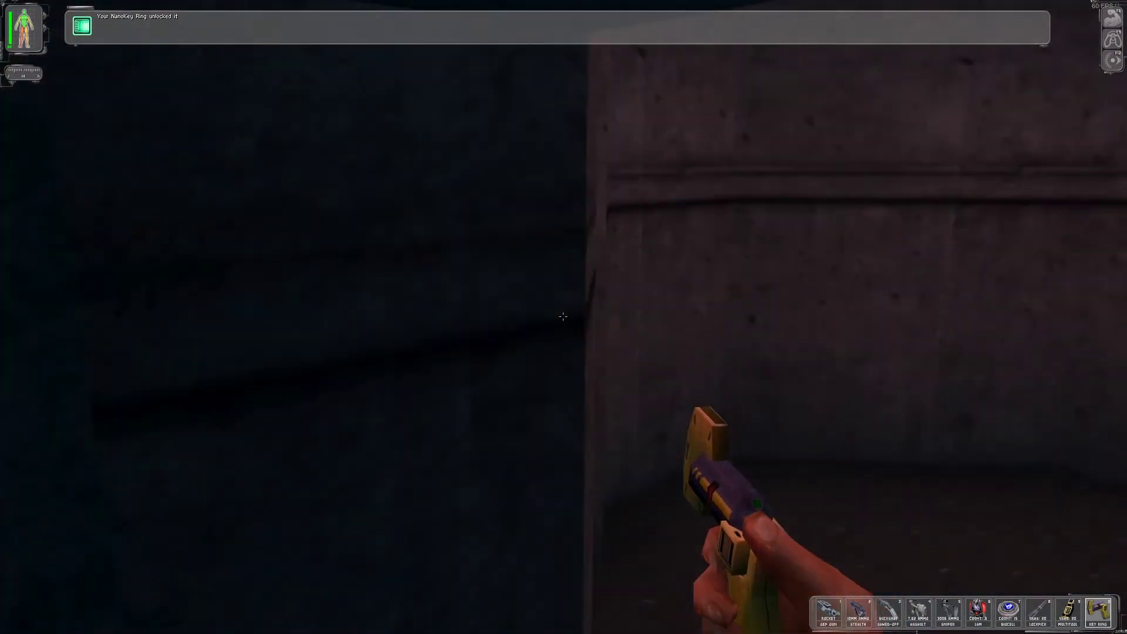
{"action": "key", "text": "w"}
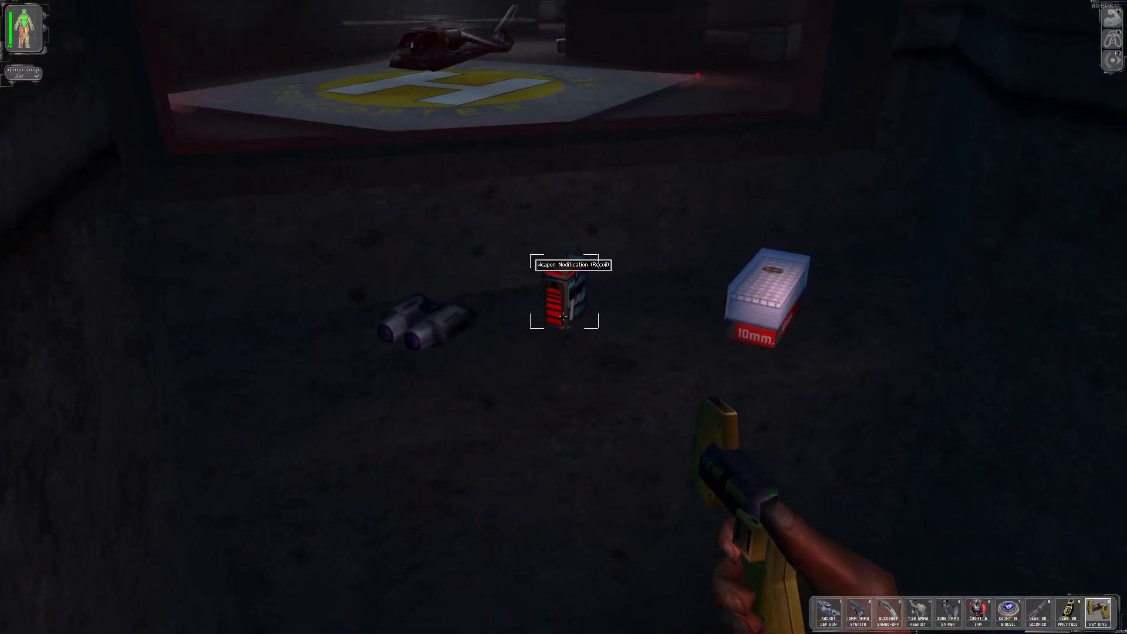
Drop the augmentation canister to make room for the recoil weapon mod.
{"action": "right_click", "coordinate": [563, 317]}
{"action": "key", "text": "F1"}
{"action": "left_click", "coordinate": [508, 290]}
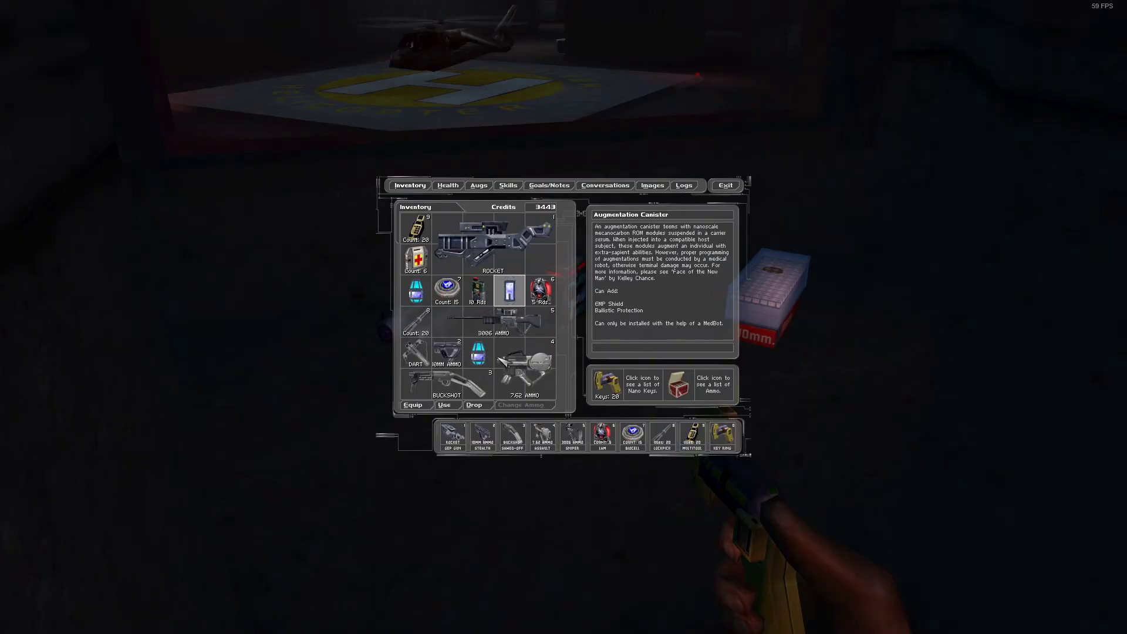
{"action": "left_click", "coordinate": [474, 405]}
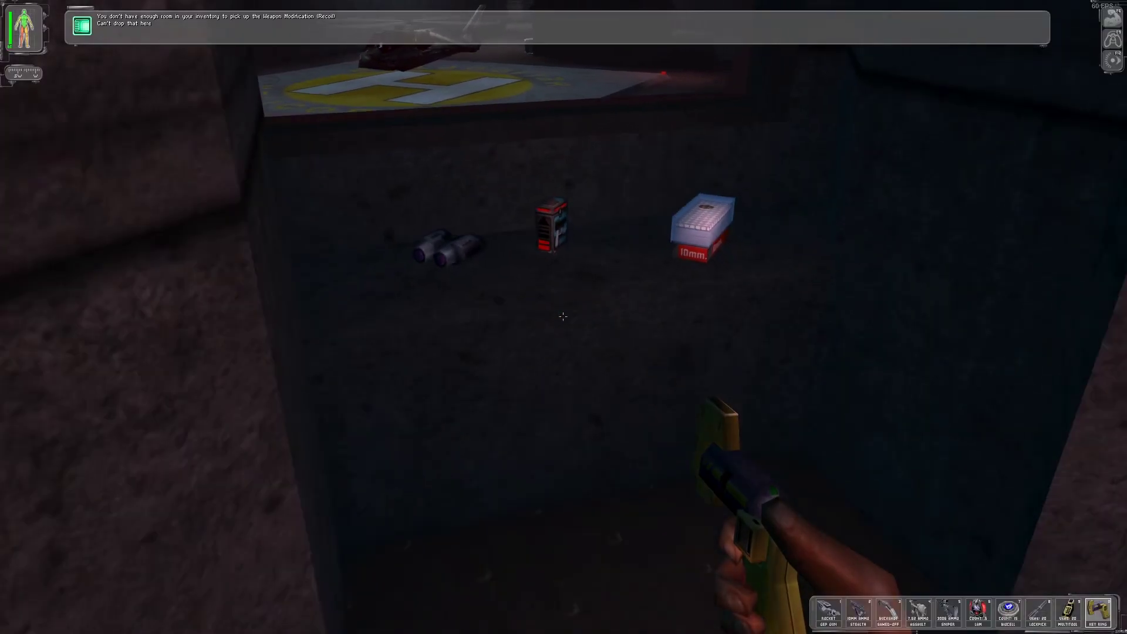
{"action": "key", "text": "F1"}
{"action": "left_click", "coordinate": [508, 289]}
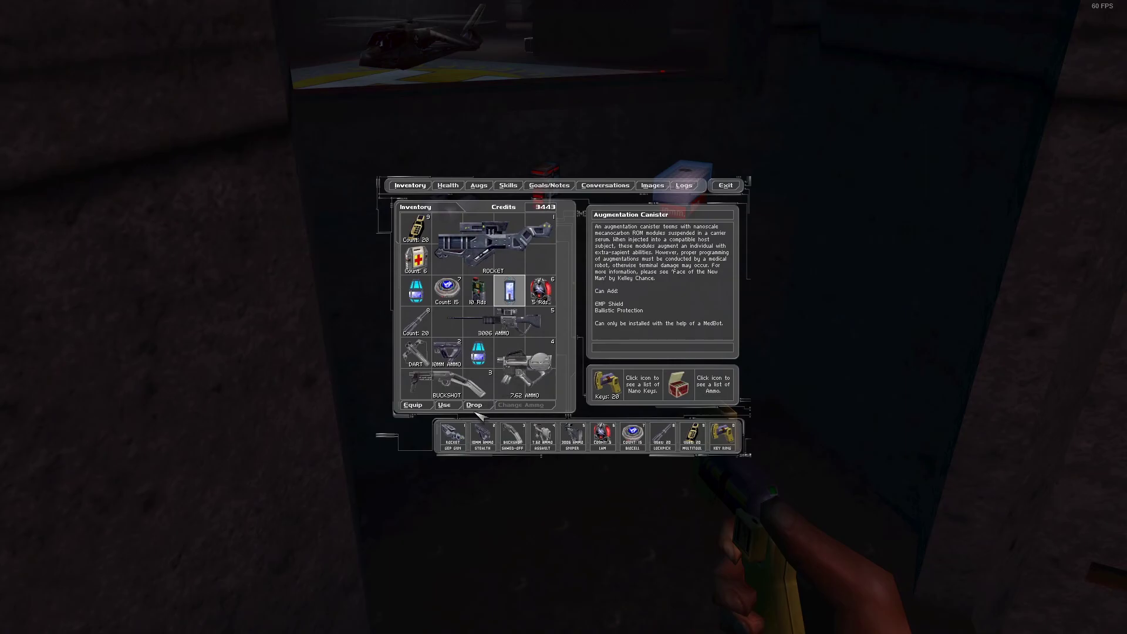
{"action": "left_click", "coordinate": [474, 404]}
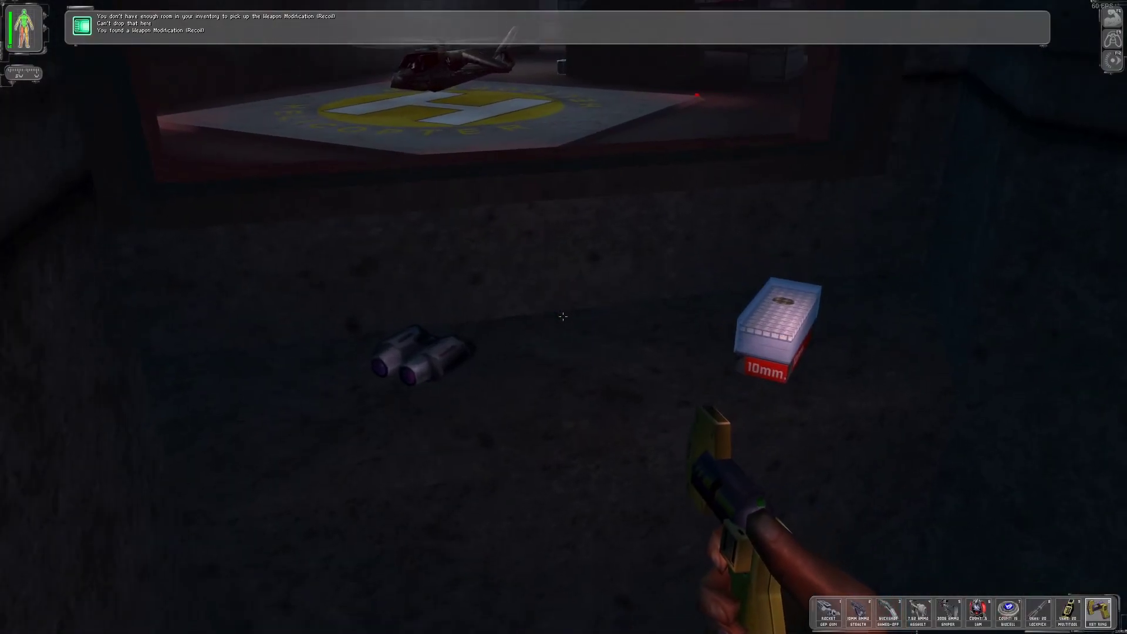
Apply the recoil mod to the sawed-off shotgun and retake the augmentation canister.
{"action": "key", "text": "F1"}
{"action": "left_click", "coordinate": [510, 291]}
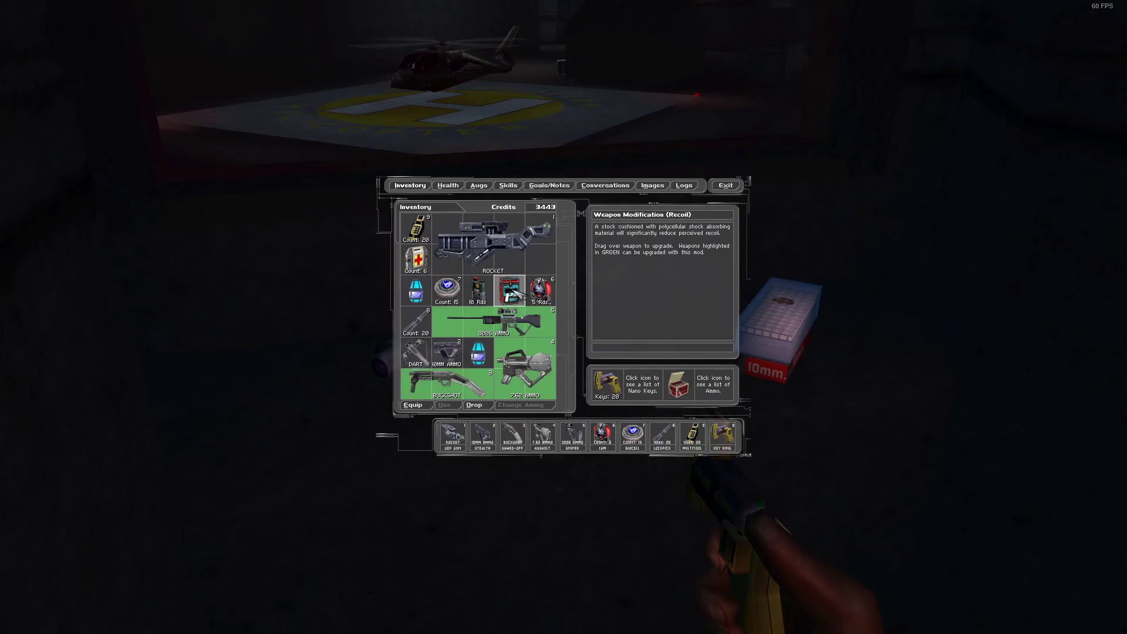
{"action": "left_click_drag", "start_coordinate": [510, 290], "coordinate": [456, 382]}
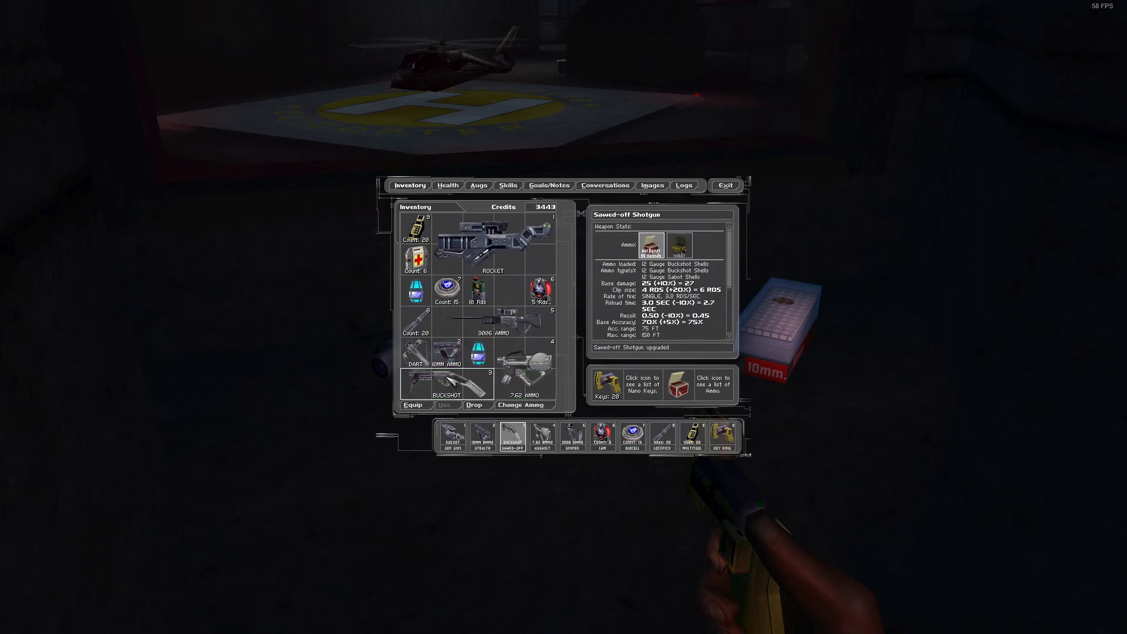
{"action": "key", "text": "Escape"}
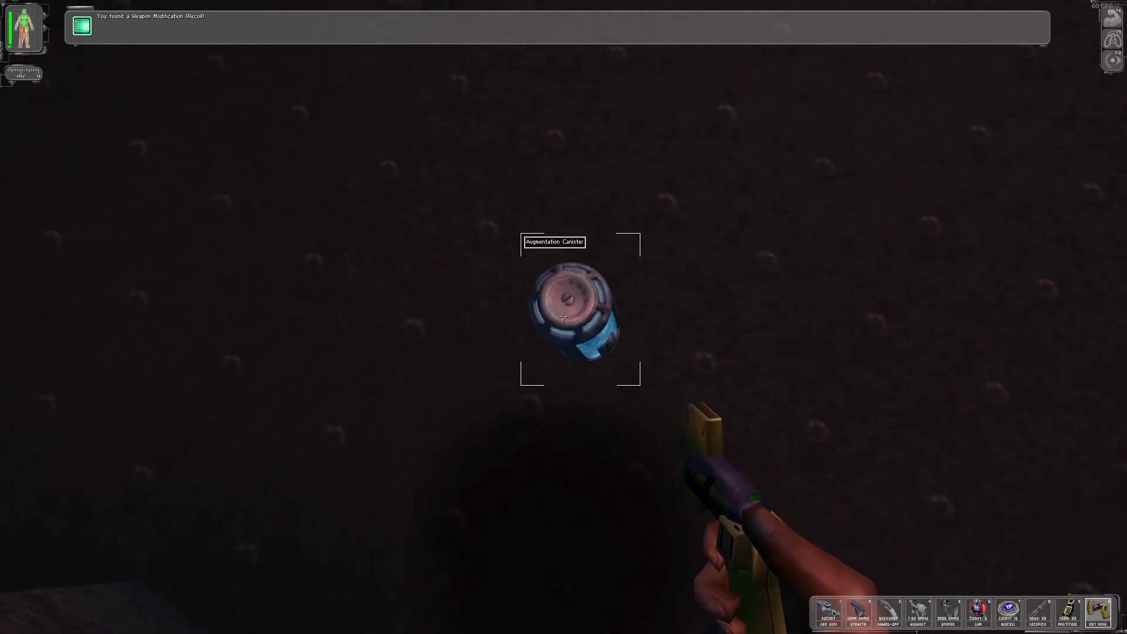
{"action": "right_click", "coordinate": [562, 315]}
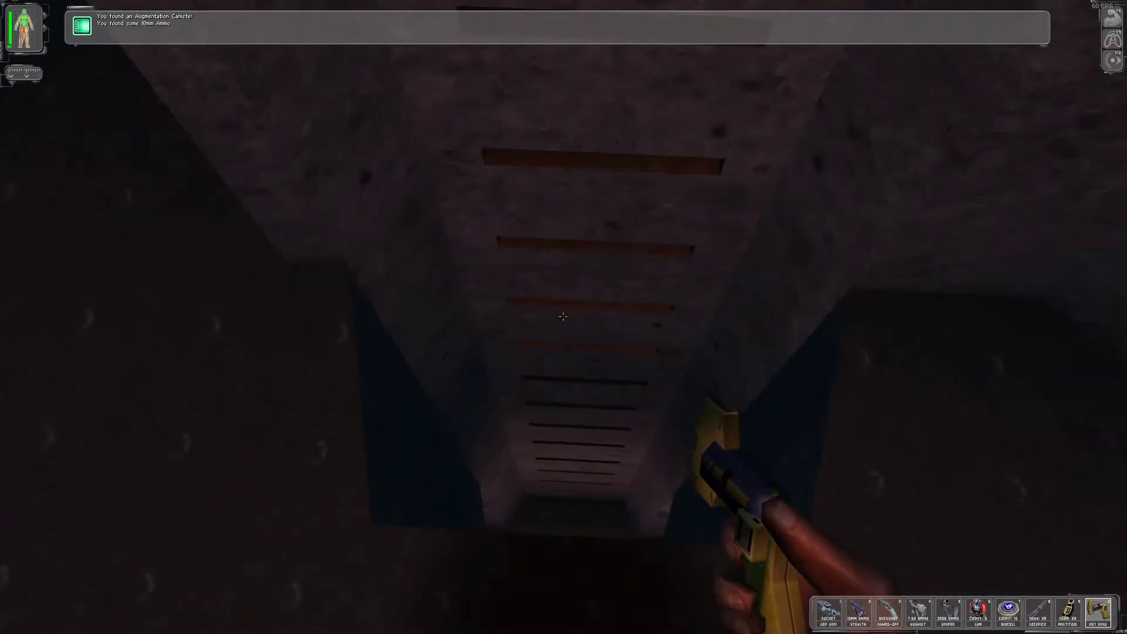
Walk down the corridor past the helipad and try the locked chain-link gate.
{"action": "key", "text": "w"}
{"action": "key", "text": "w"}
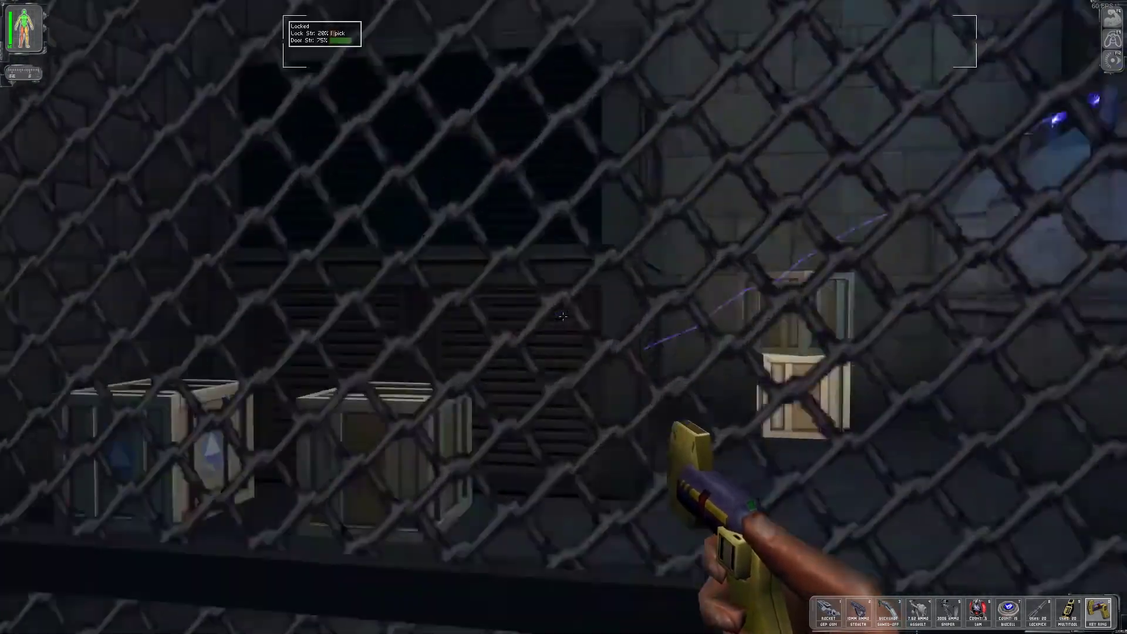
{"action": "right_click", "coordinate": [561, 317]}
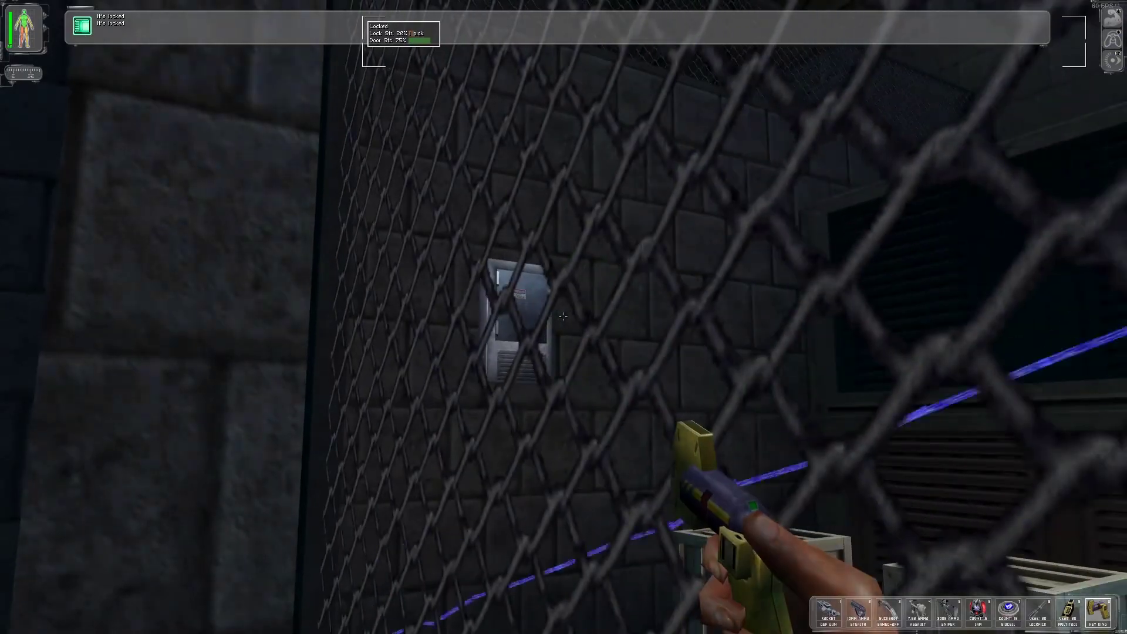